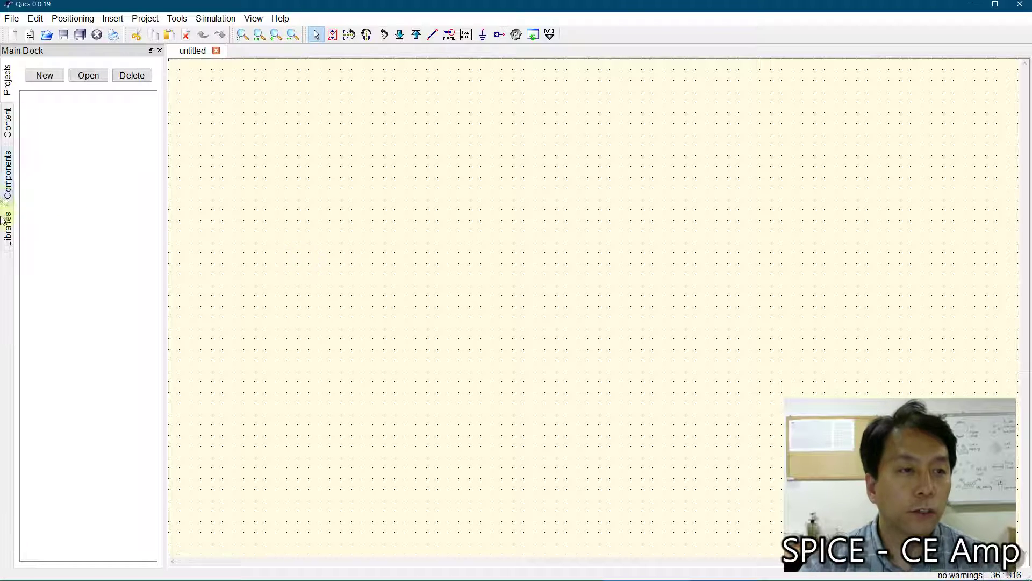
Place a generic npn transistor from the nonlinear components on the blank schematic
left_click(7, 187)
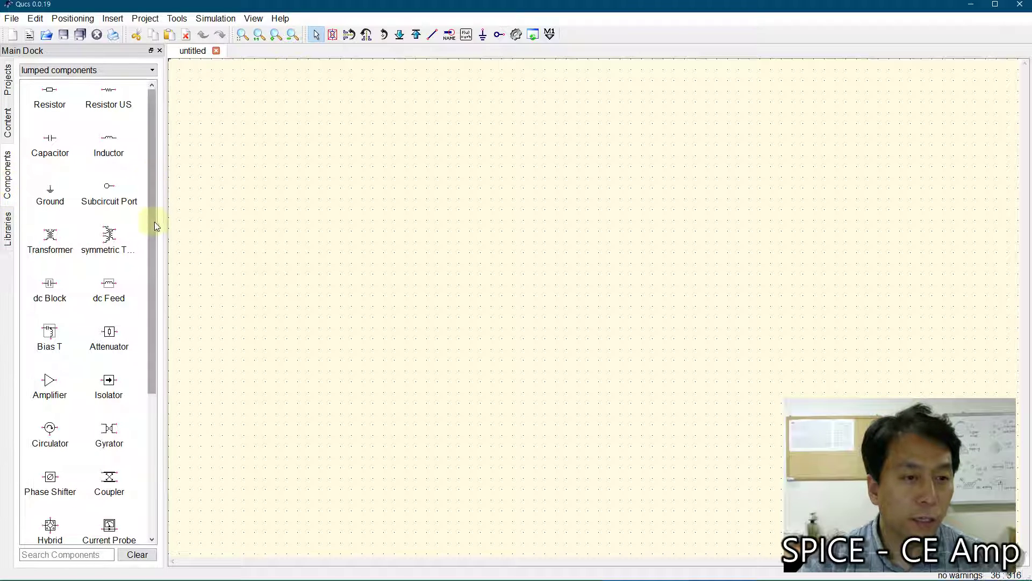
left_click(83, 71)
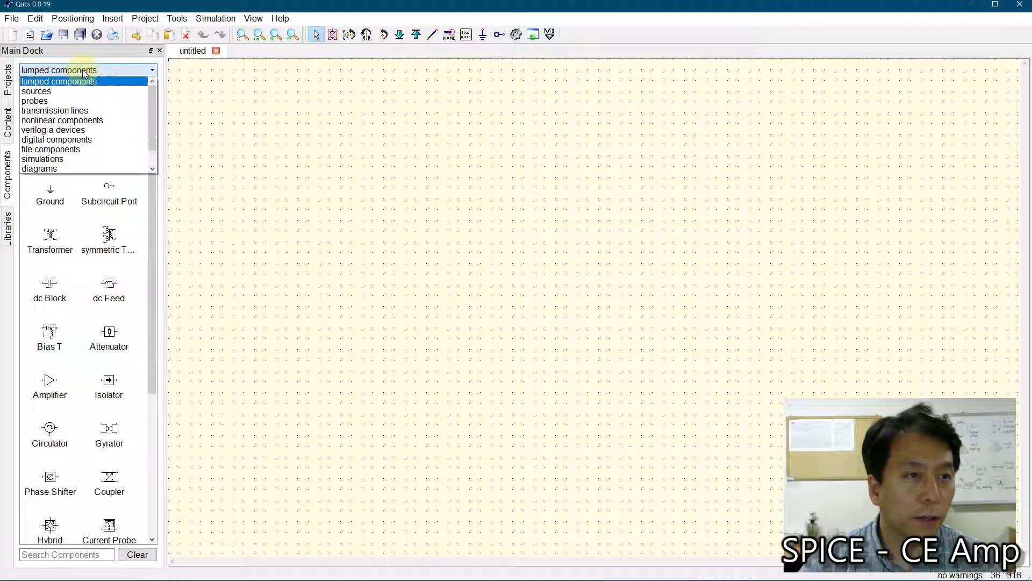
left_click(58, 123)
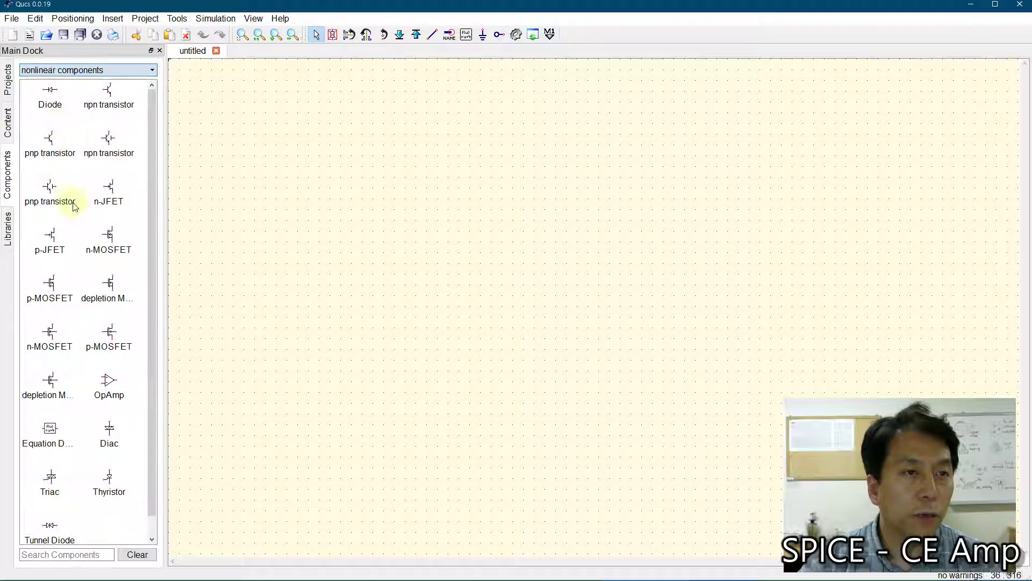
left_click(107, 92)
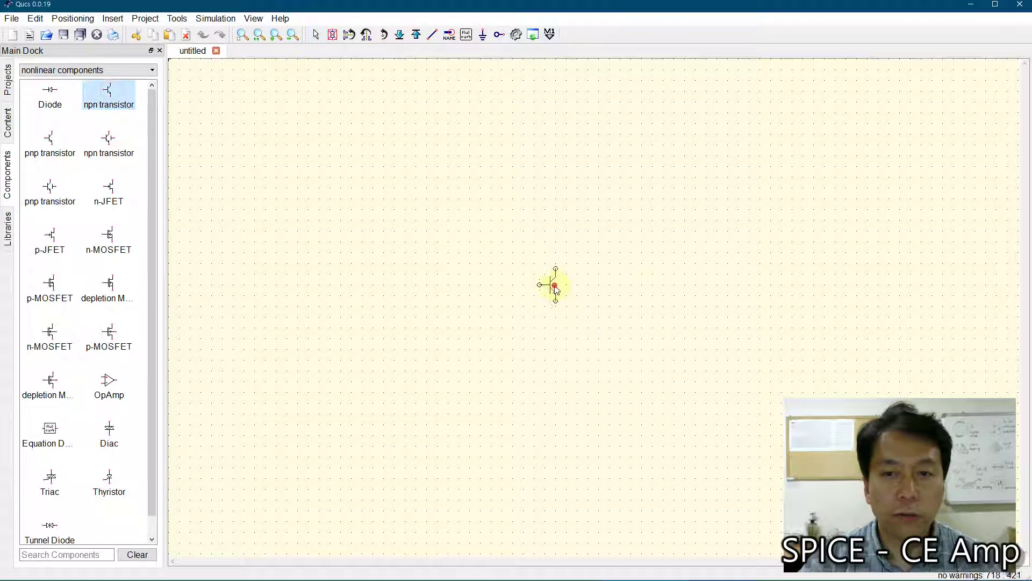
left_click(548, 284)
key("Escape")
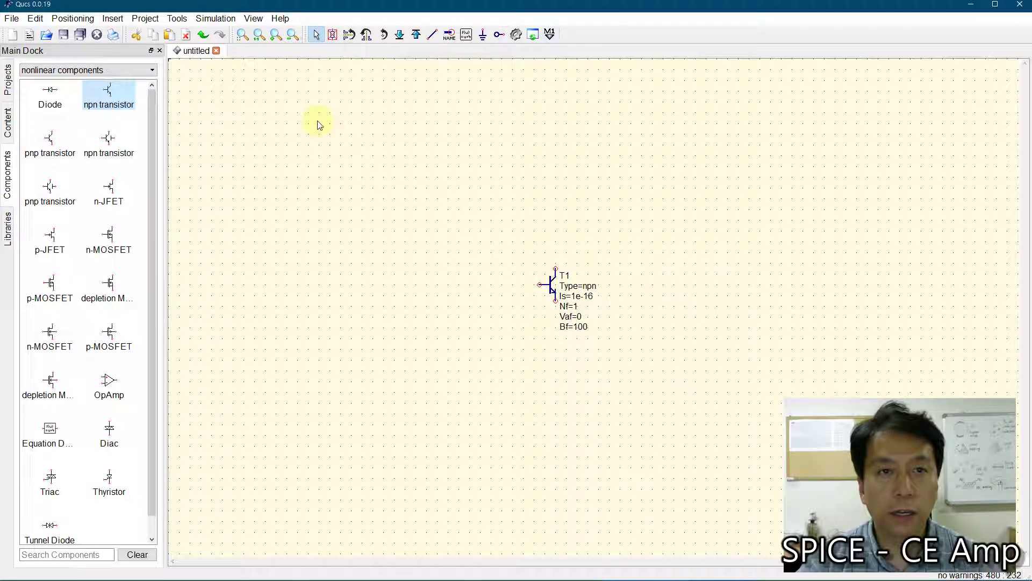
left_click(242, 34)
left_click_drag(322, 239, 423, 265)
left_click(721, 333)
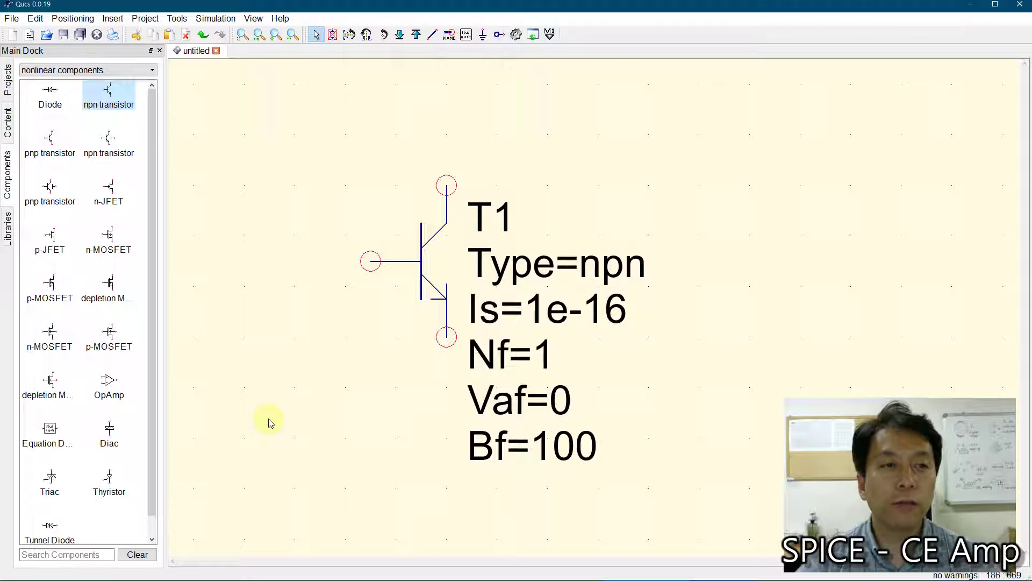
Add a 2N2222 from the Transistors system library to the right of the generic npn transistor, leaving space between them
left_click(8, 231)
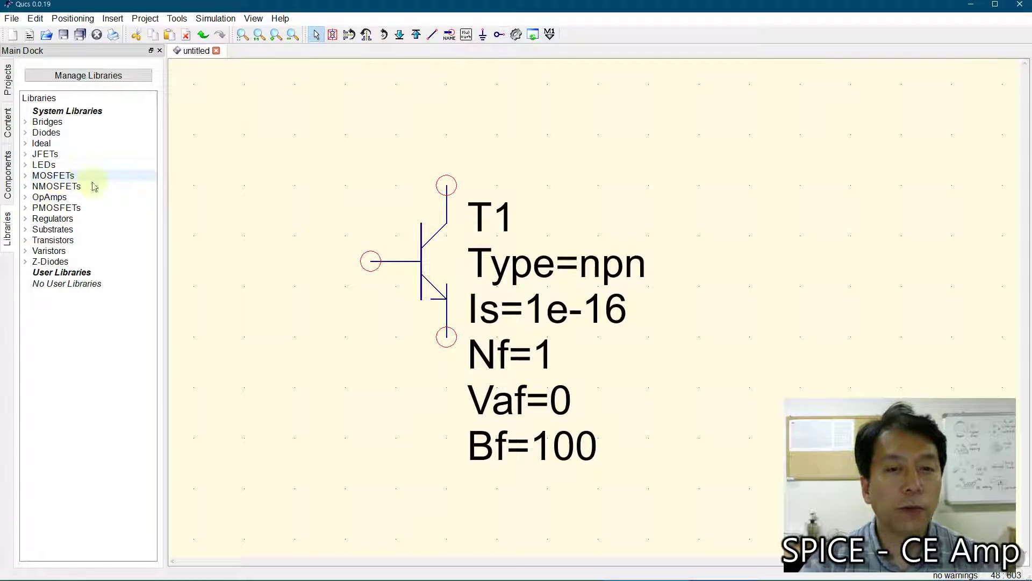
left_click_drag(423, 255, 296, 241)
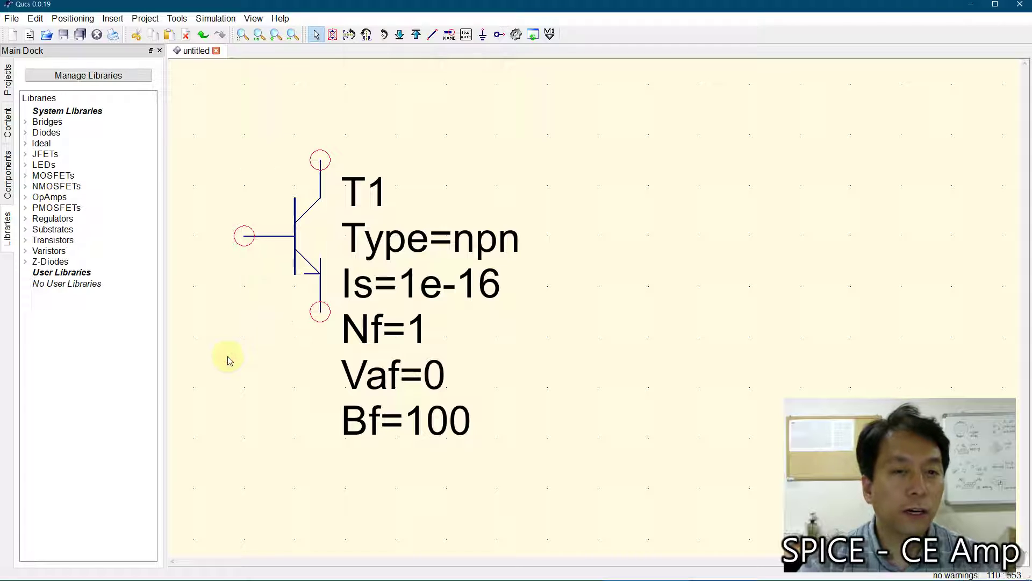
left_click(26, 241)
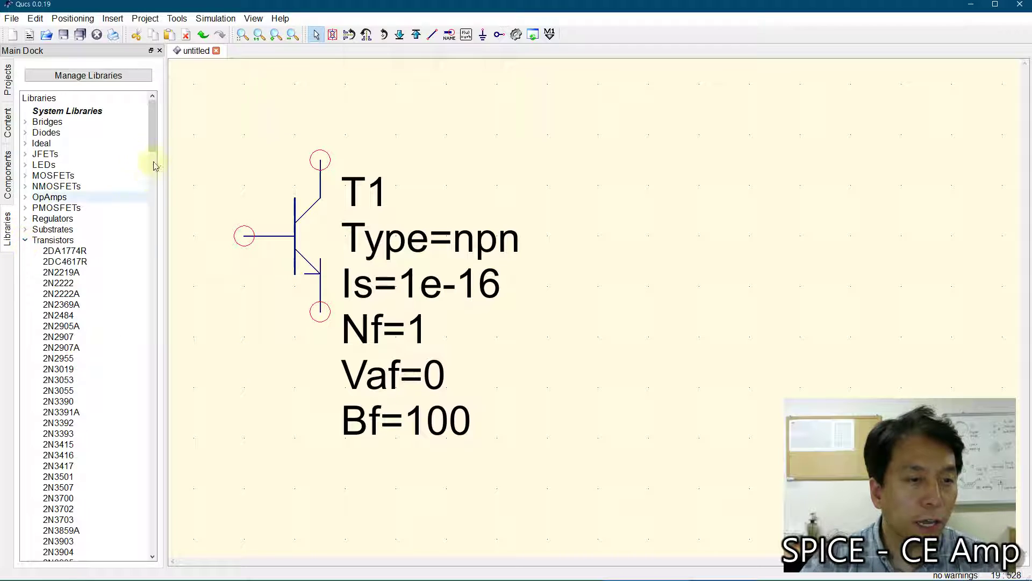
mouse_move(153, 127)
left_mouse_down()
mouse_move(165, 532)
mouse_move(154, 134)
left_mouse_up()
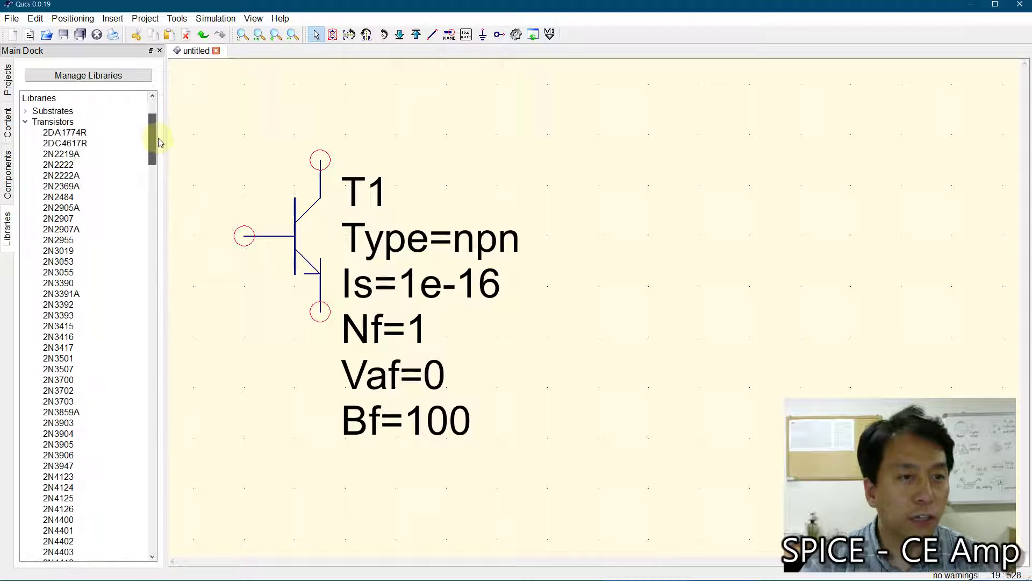
left_click(59, 165)
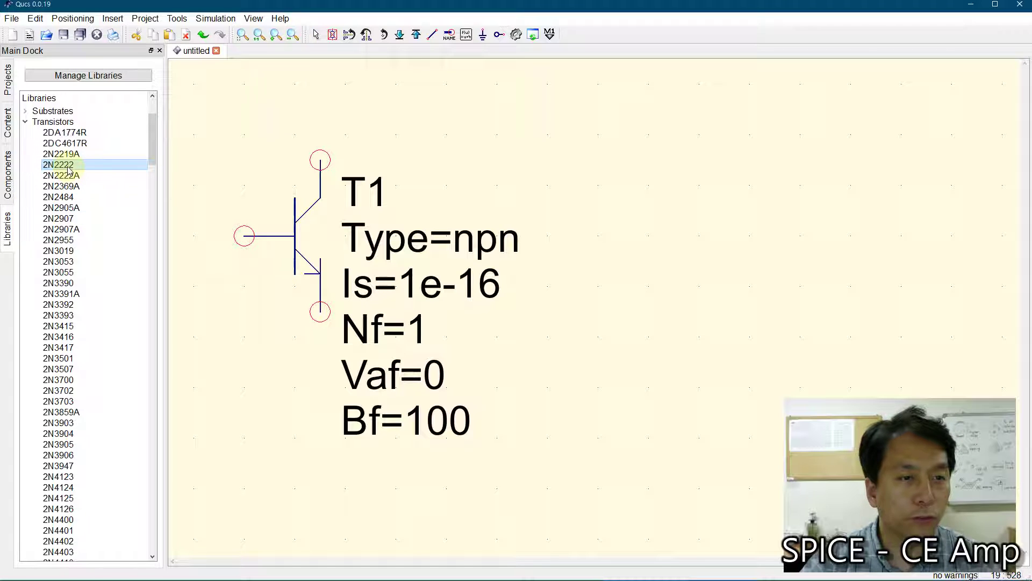
left_click(696, 260)
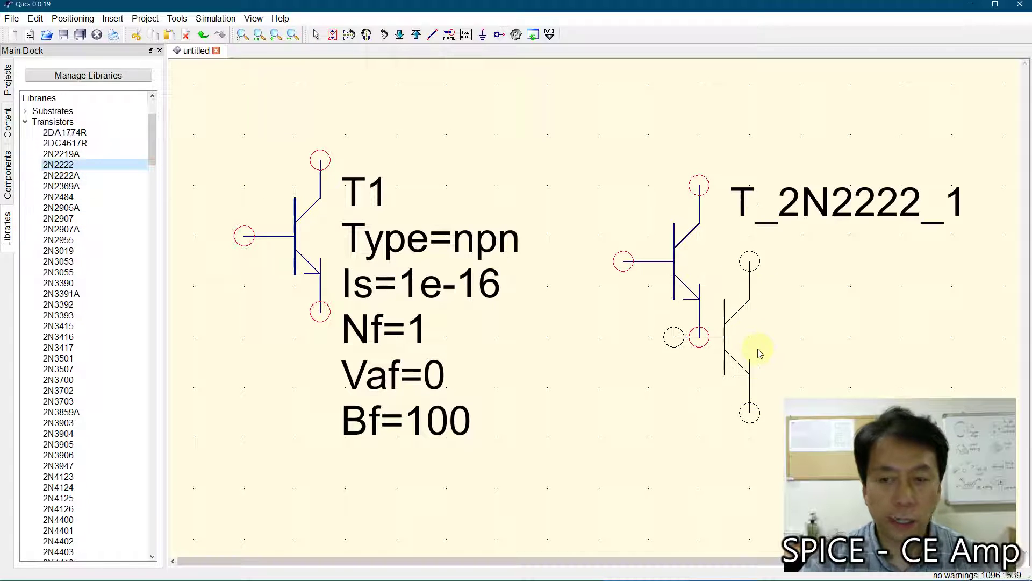
key("Escape")
left_click_drag(675, 258, 638, 256)
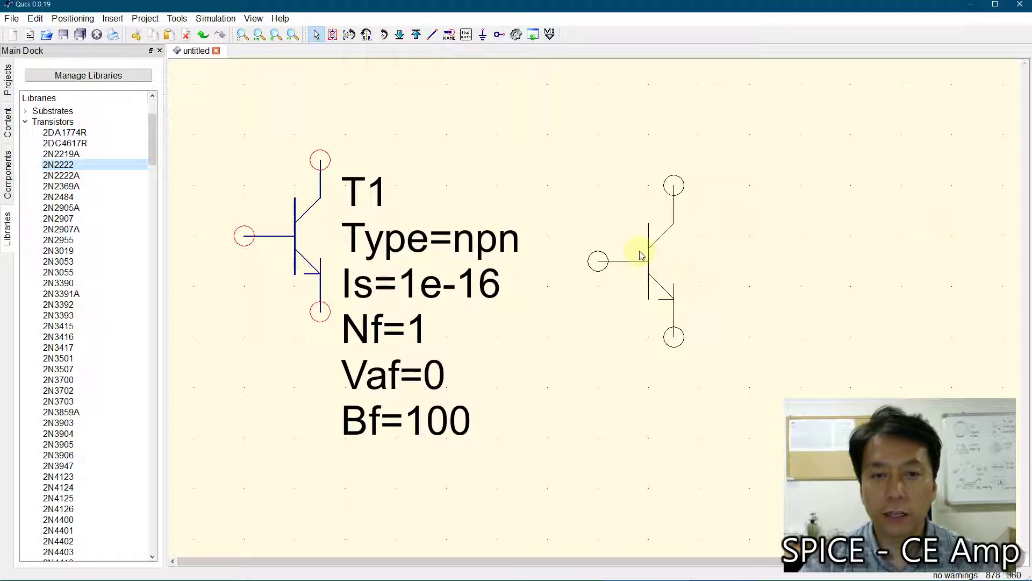
left_click(572, 391)
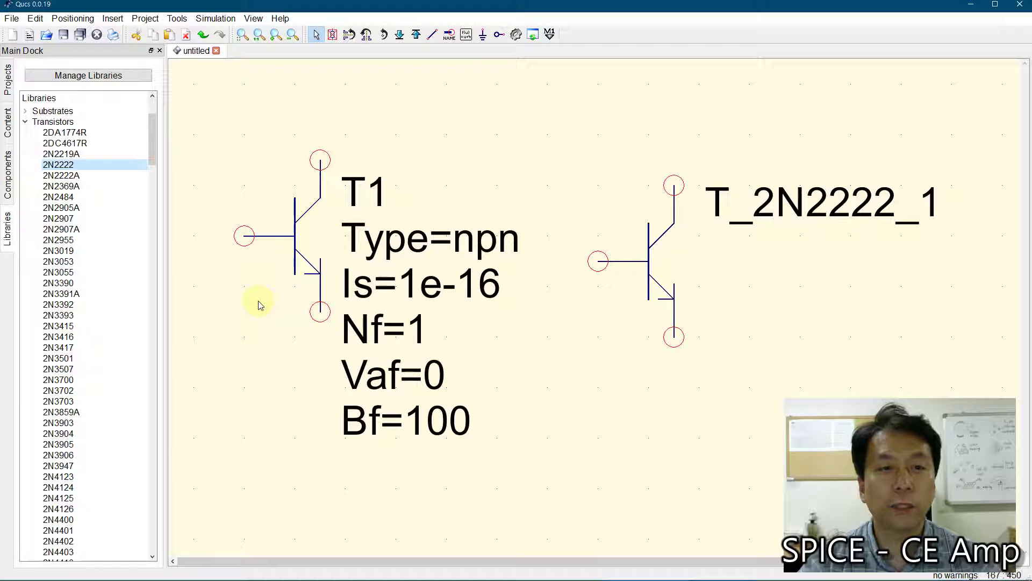
Delete the generic npn transistor T1, leaving only the 2N2222 library part
left_click(298, 243)
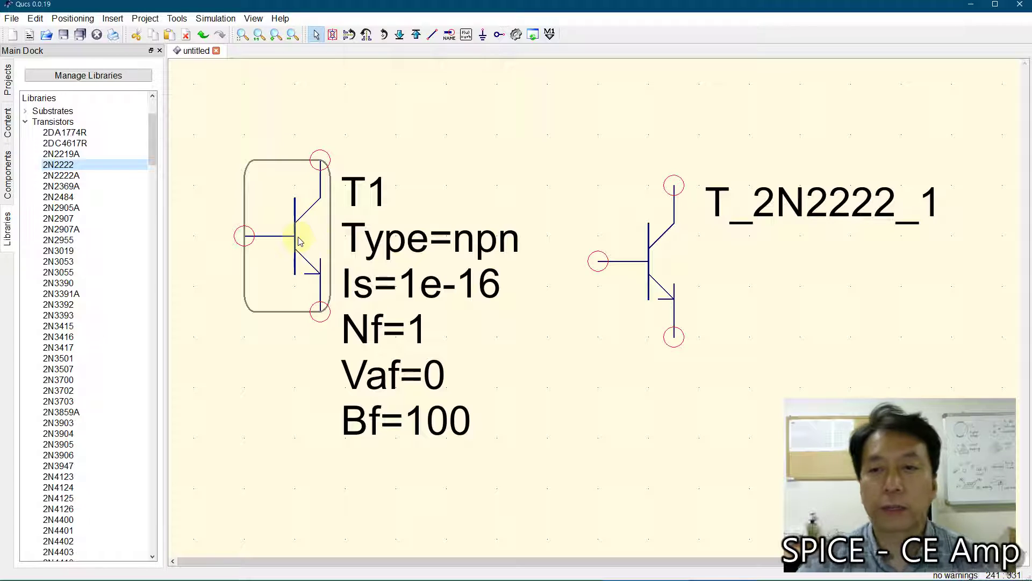
left_click(638, 260)
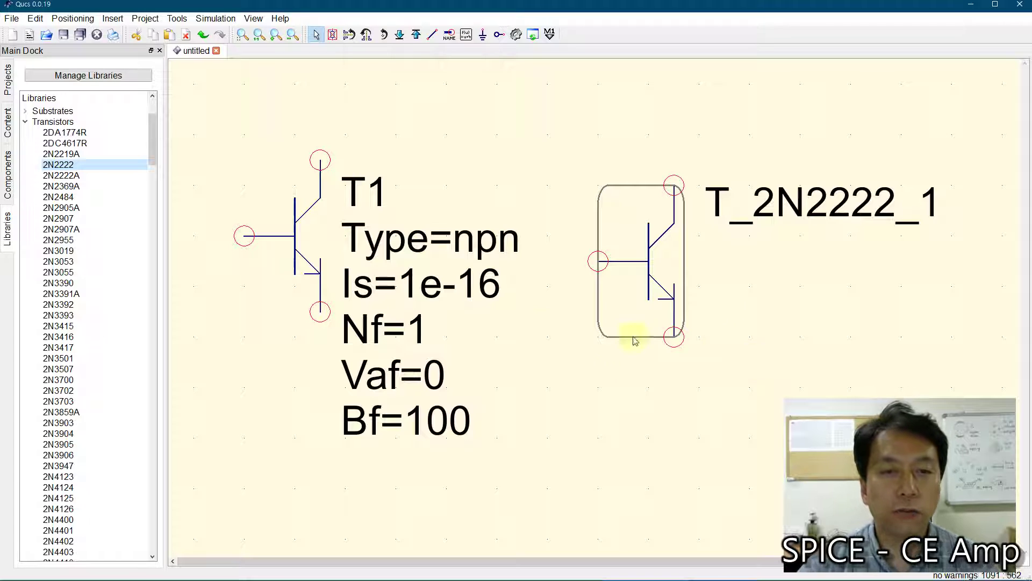
left_click(282, 231)
key("Delete")
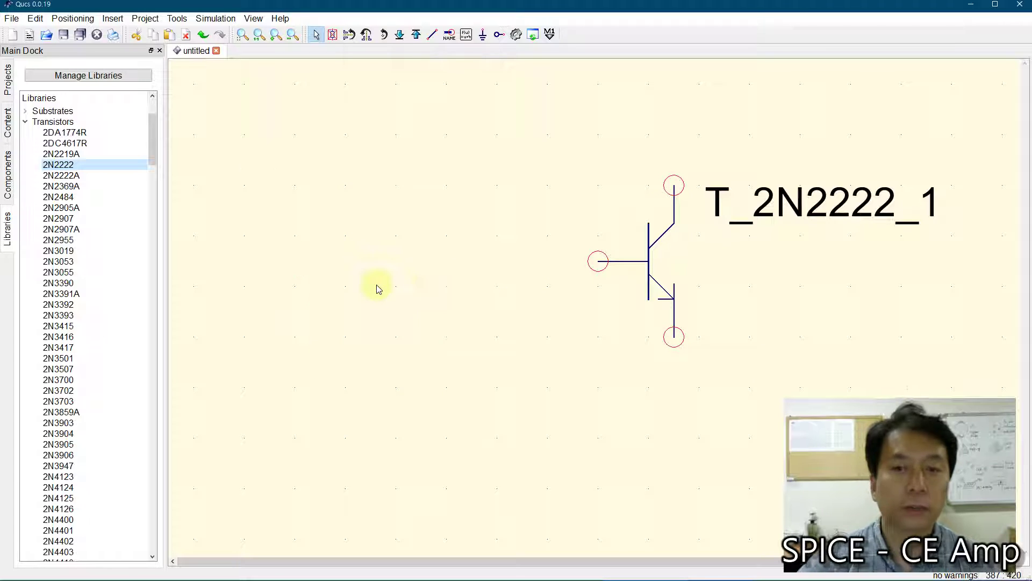
Reposition the 2N2222 transistor near the upper middle of the schematic, leaving free space on its base side
left_click_drag(653, 252, 381, 224)
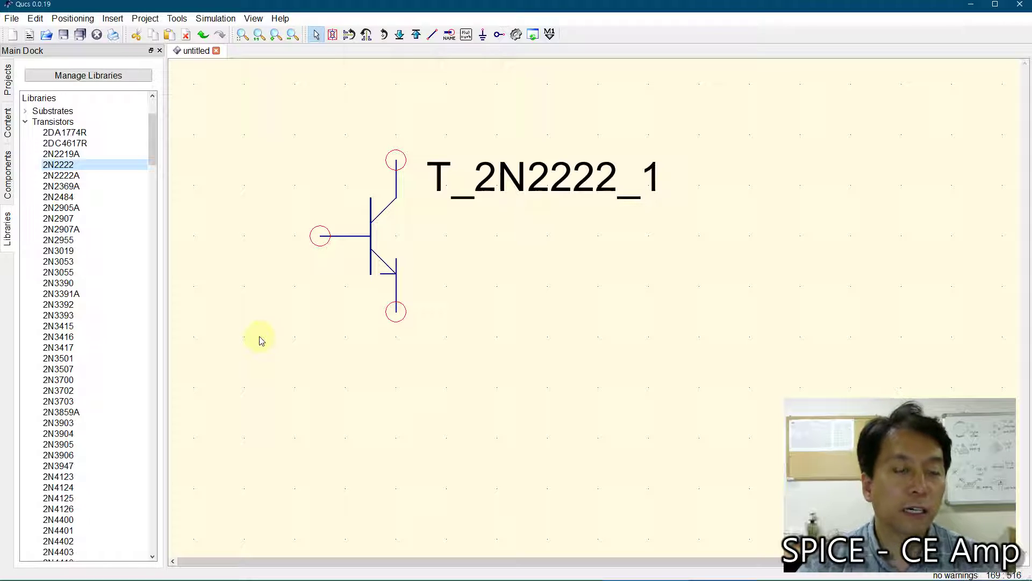
left_click(7, 166)
left_click(379, 234)
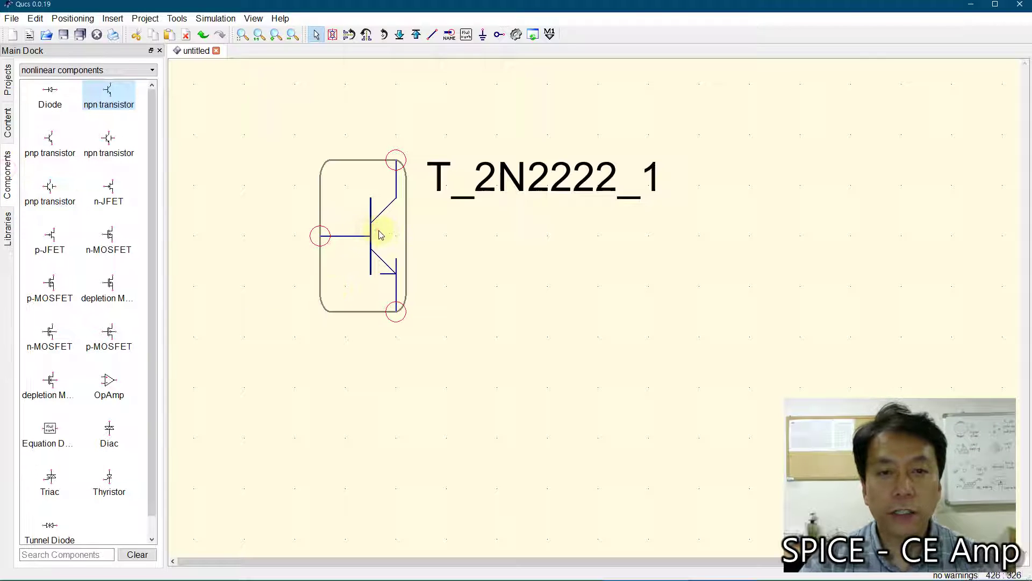
left_click_drag(379, 234, 556, 234)
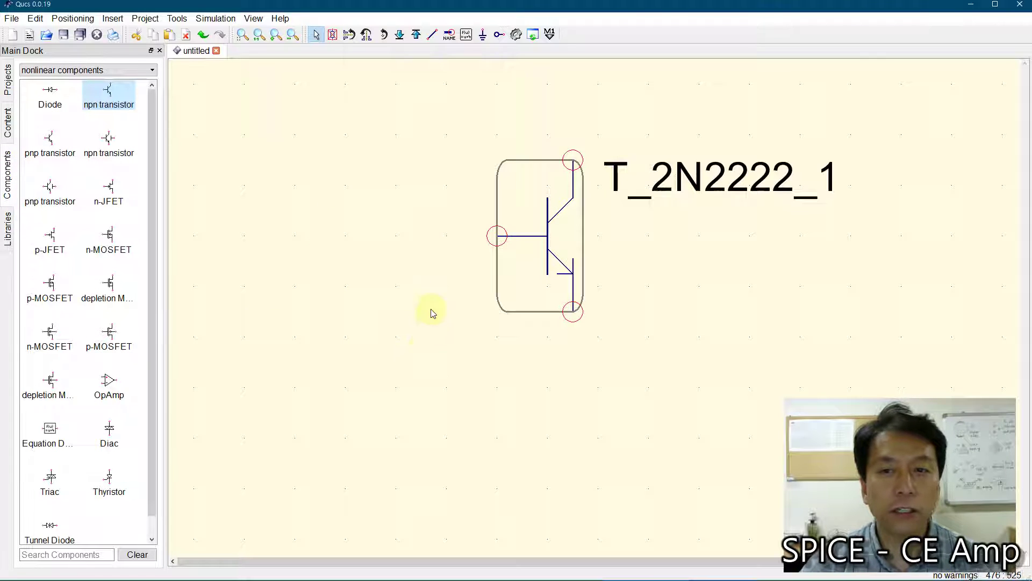
left_click(406, 290)
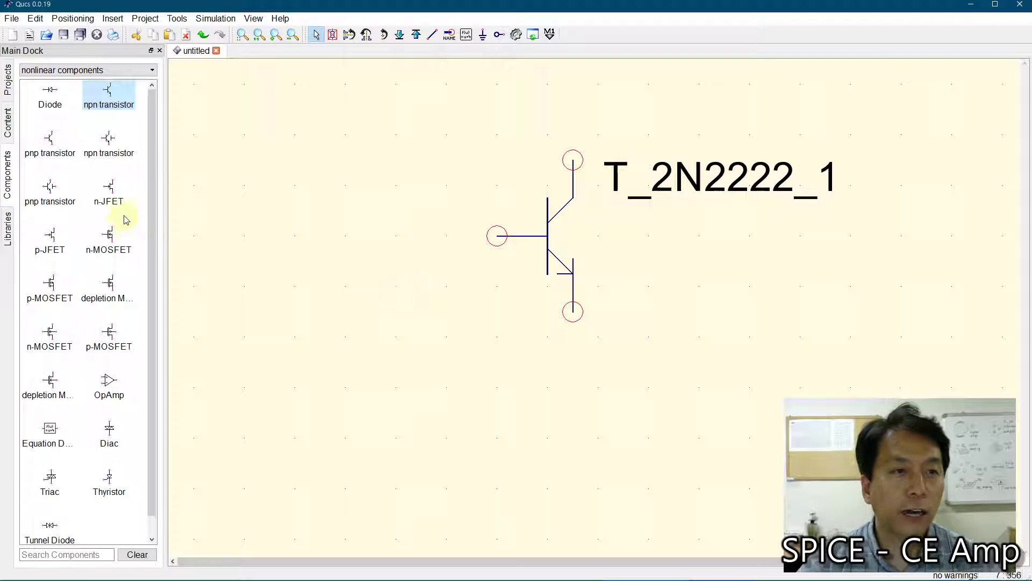
Place four US-style resistors from the lumped components around the transistor: two on its base side, one below and one above its label
left_click(63, 71)
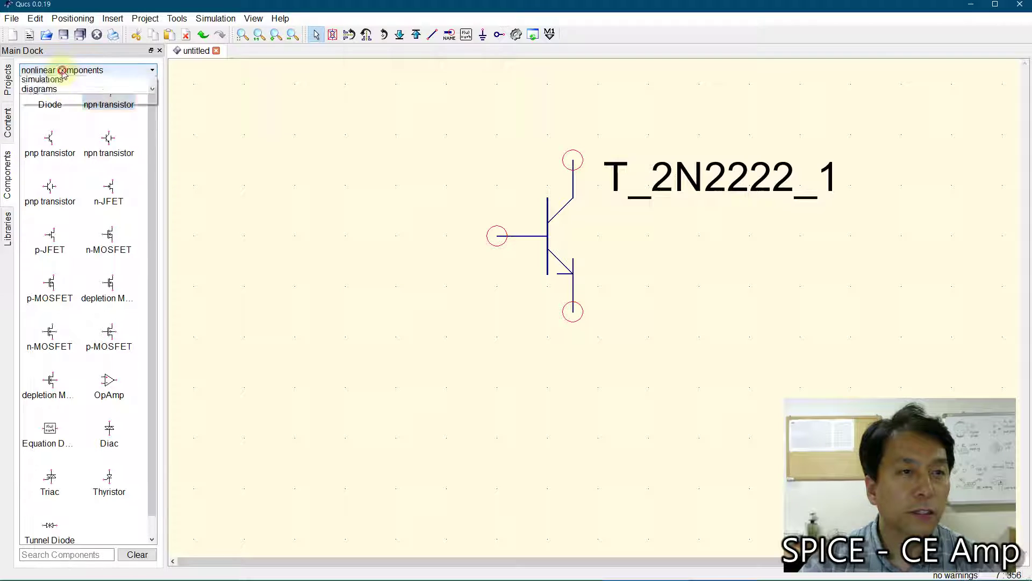
left_click(60, 79)
left_click(108, 95)
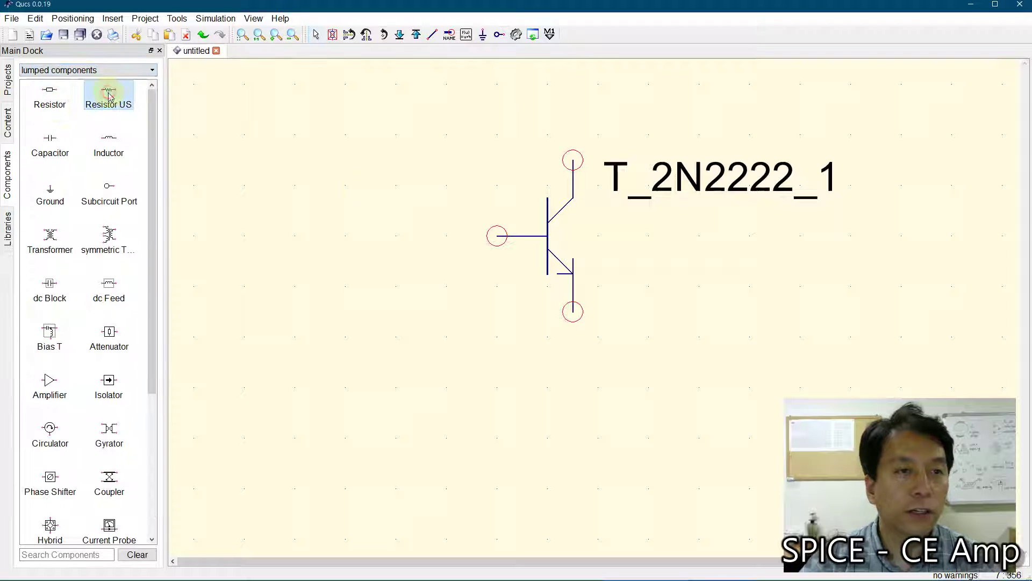
left_click(329, 133)
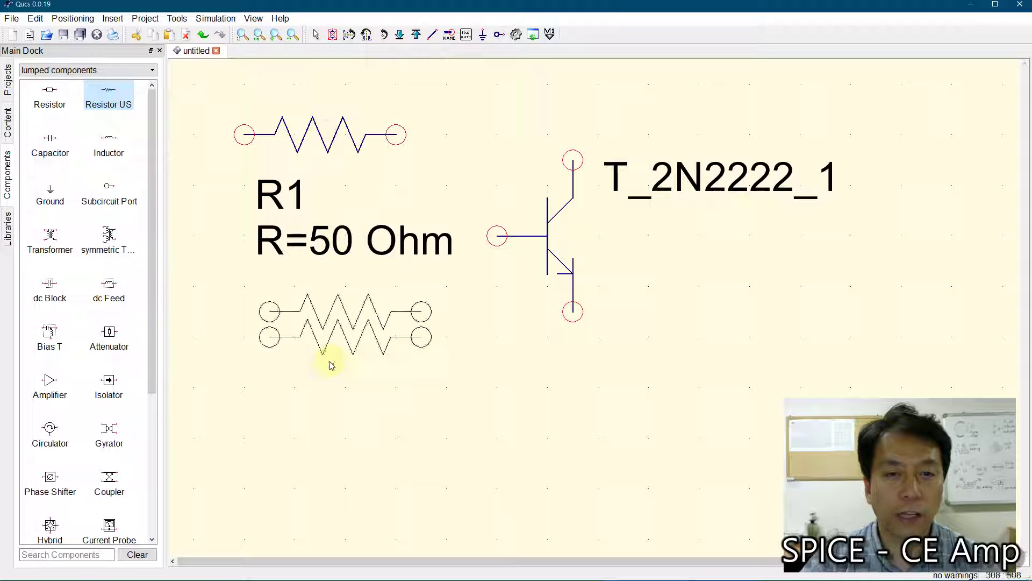
left_click(325, 384)
left_click(694, 425)
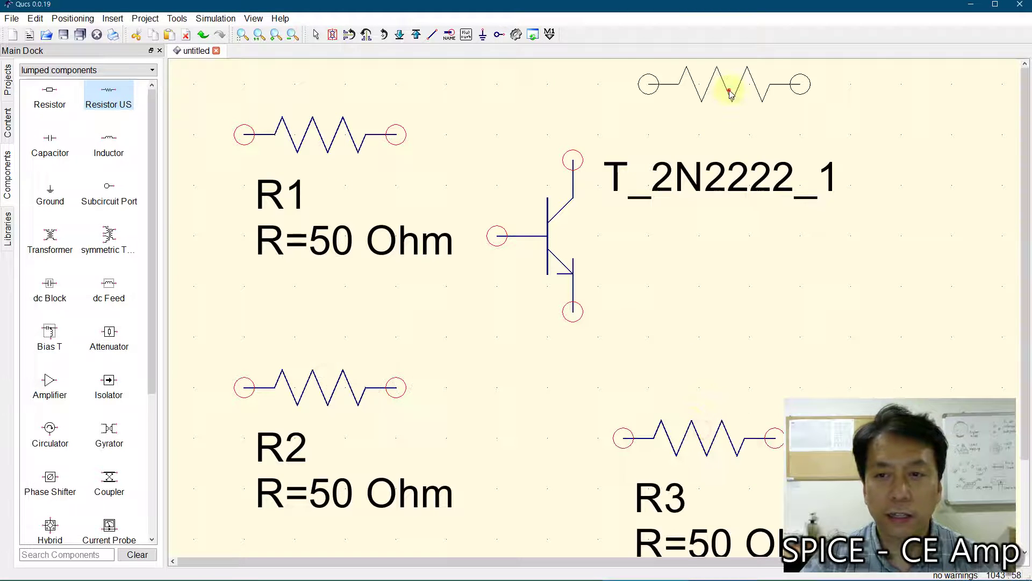
left_click(734, 96)
key("Escape")
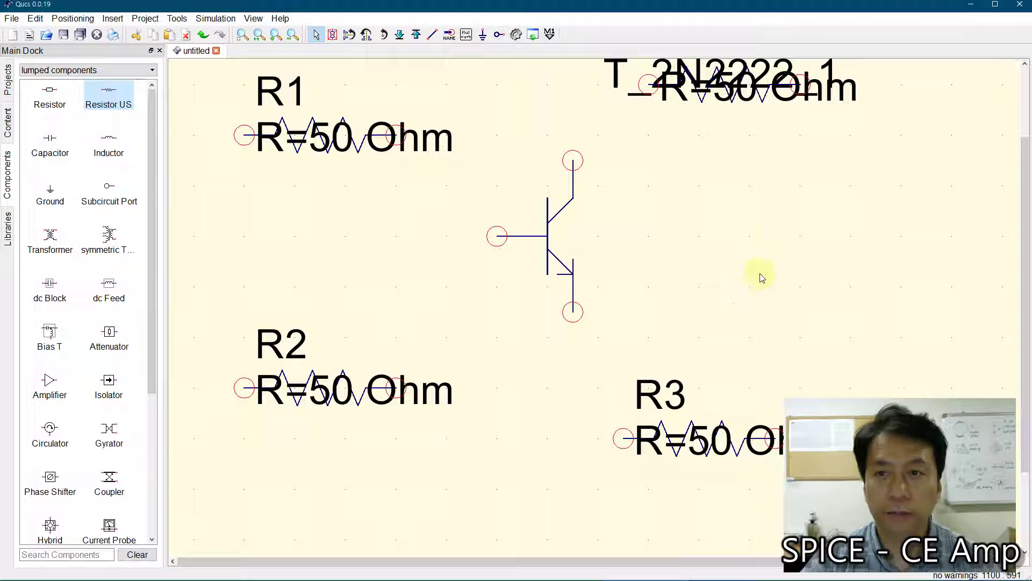
Move resistor R4 off the transistor's label to the free area on the transistor's right
scroll(729, 224, "up", 1)
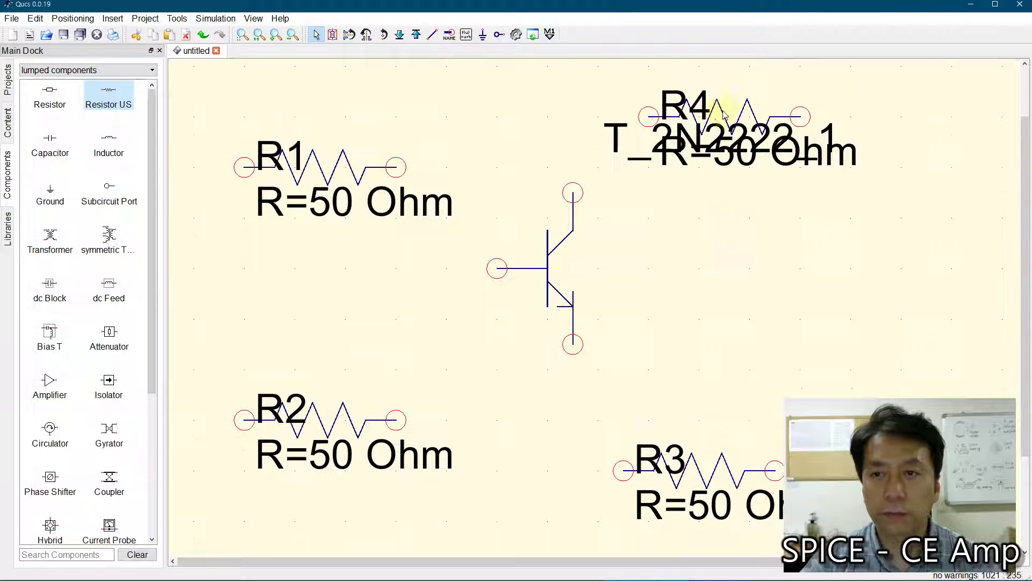
left_click(749, 106)
left_click_drag(749, 106, 847, 215)
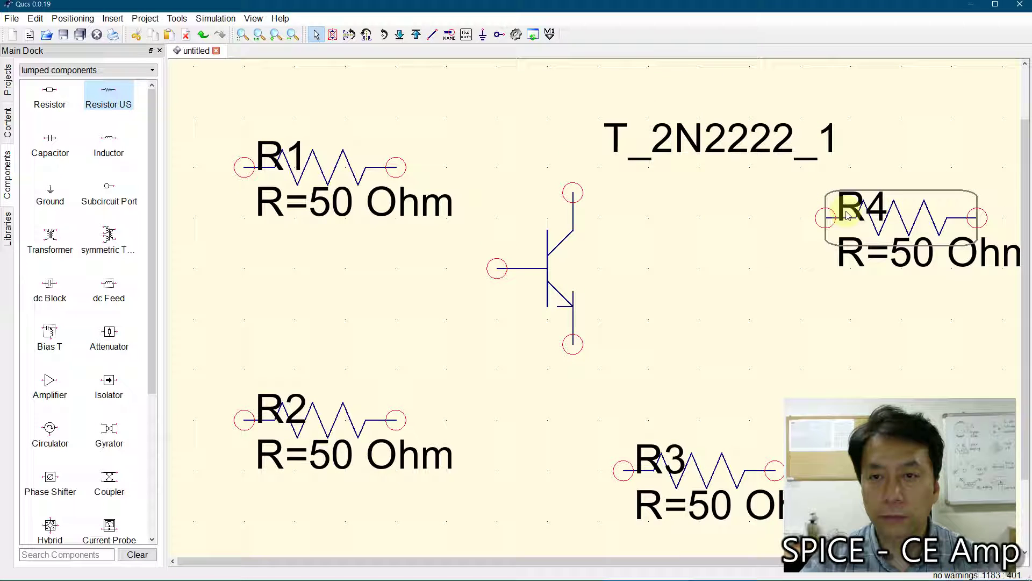
left_click(690, 138)
right_click(683, 138)
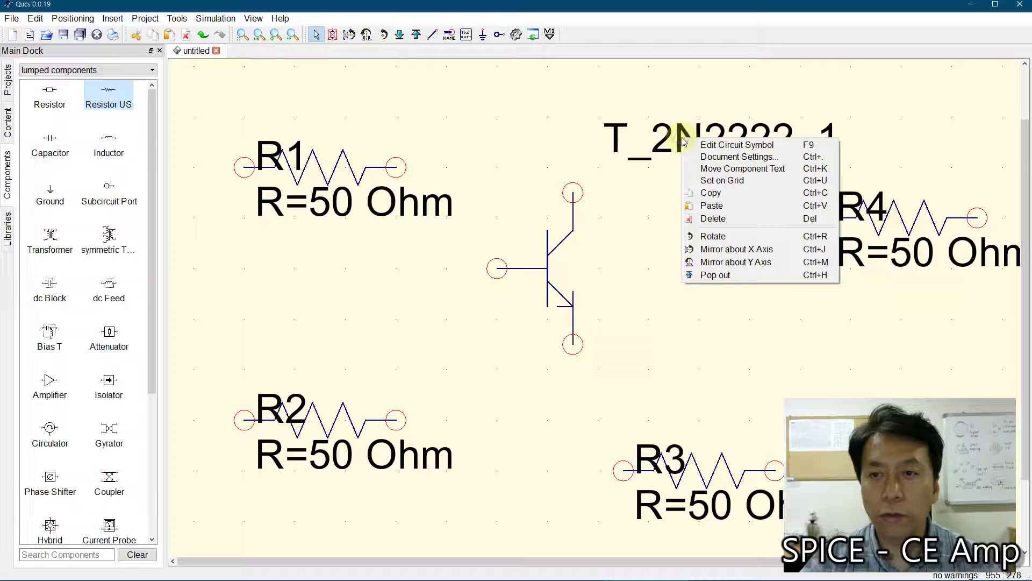
left_click(715, 168)
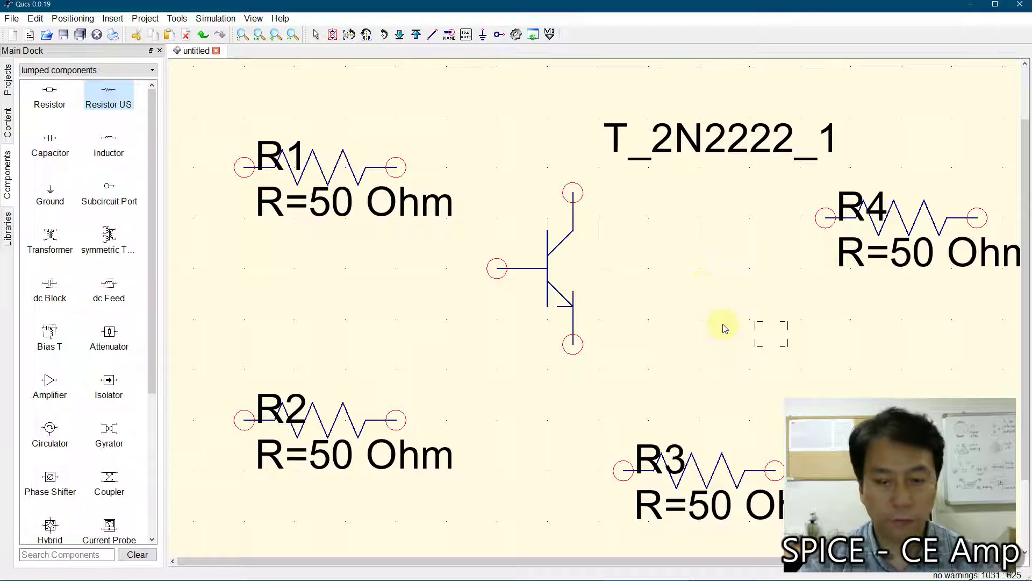
key("Escape")
left_click_drag(940, 212, 846, 263)
left_click(677, 144)
right_click(671, 135)
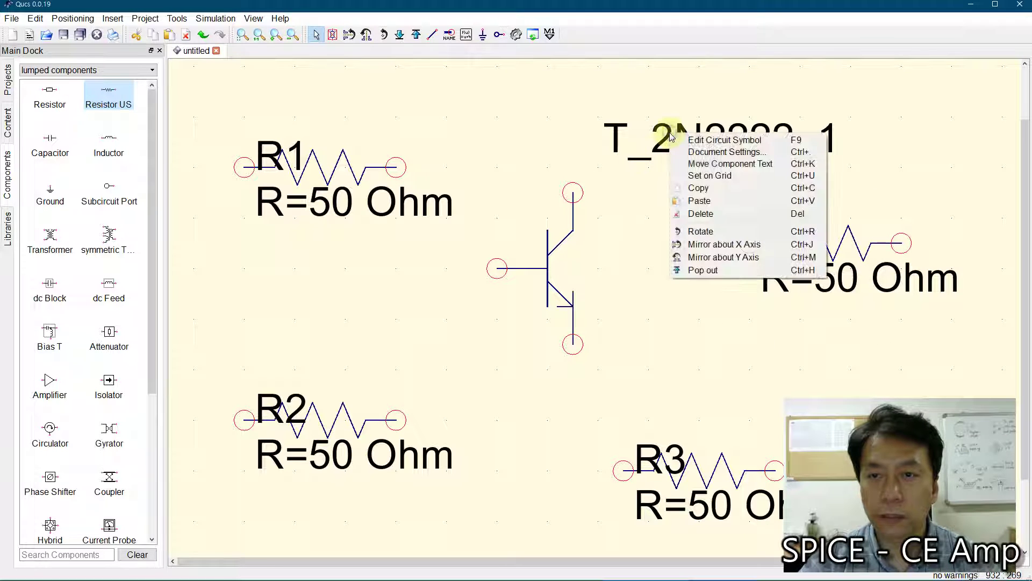
left_click(699, 164)
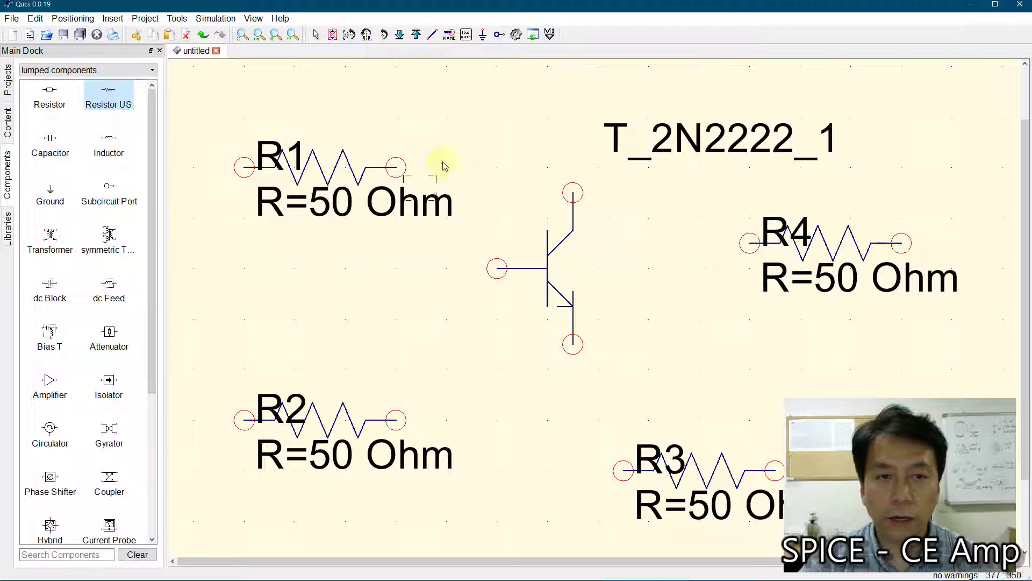
key("Escape")
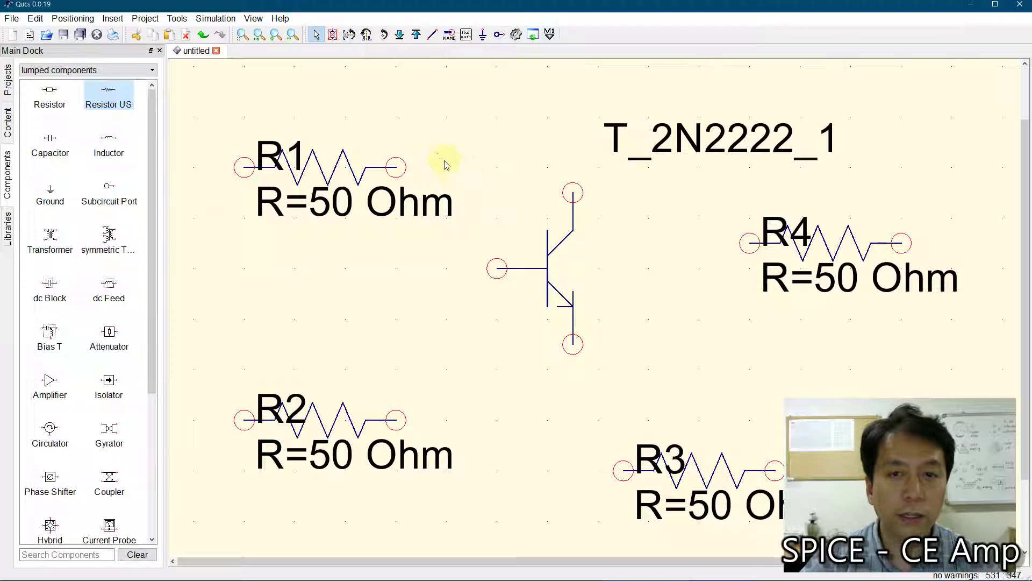
Move resistor R4 down and to the right so it clears the transistor's name label
left_click(239, 37)
left_click(727, 230)
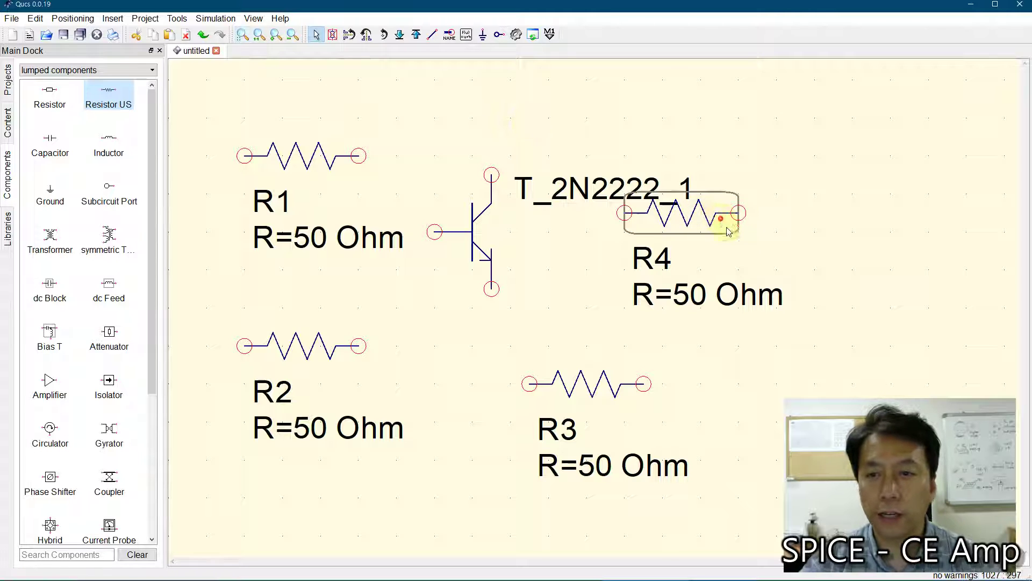
left_click_drag(728, 231, 786, 287)
left_click(563, 285)
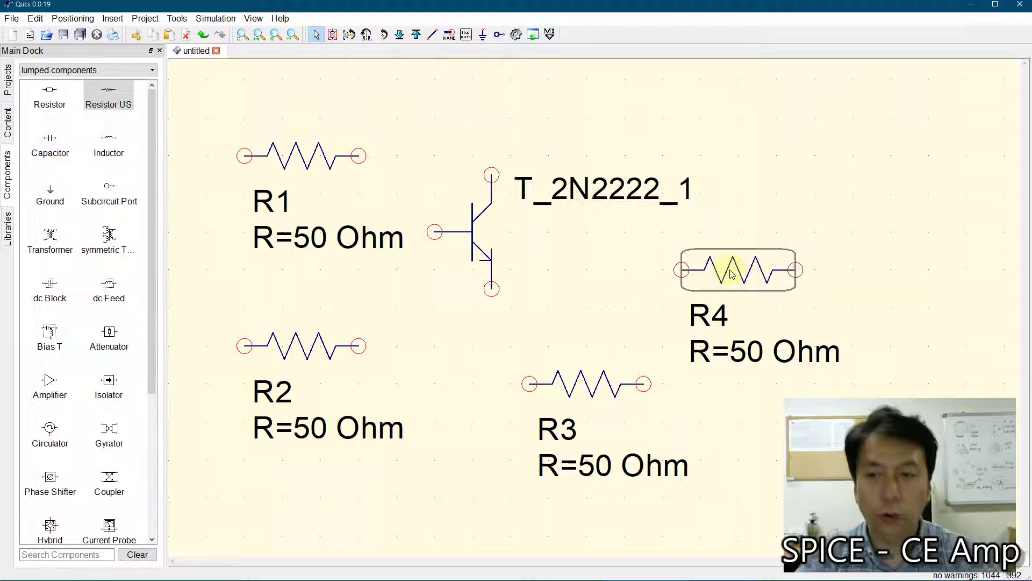
Rotate resistors R4 and R3 to vertical, attaching R4 to the transistor's collector and R3 to its emitter
key("ctrl+r")
left_click_drag(732, 274, 494, 119)
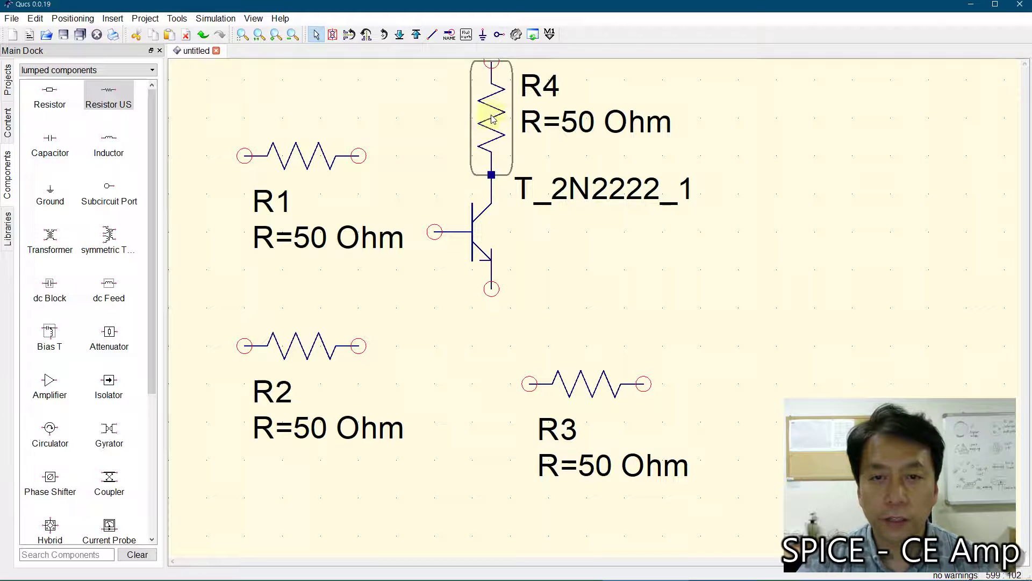
key("ctrl+r")
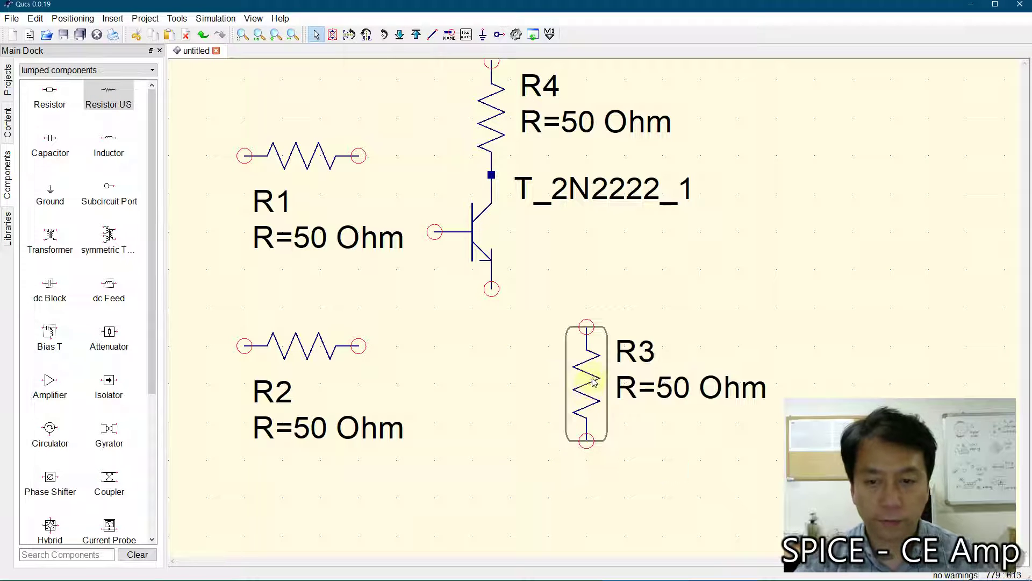
left_click_drag(584, 396, 488, 358)
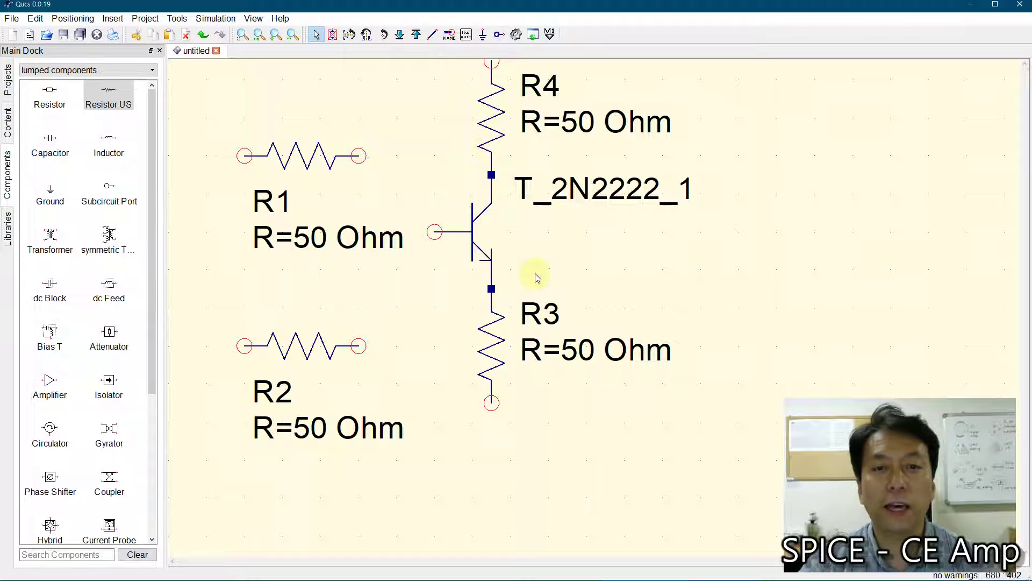
Rotate resistors R1 and R2 to vertical, keeping R2 directly below R1 on the transistor's base side
scroll(567, 269, "up", 3)
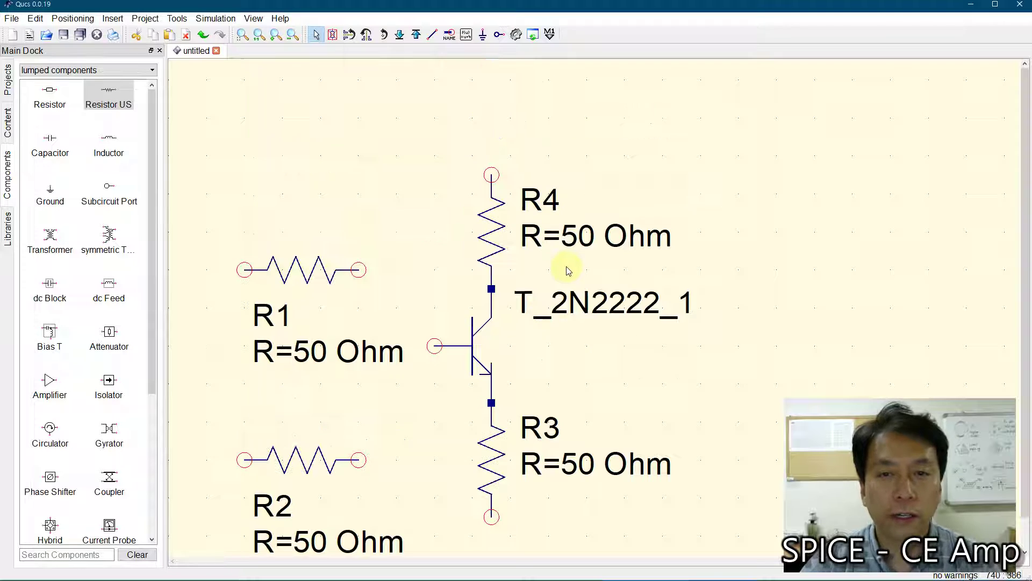
left_click(304, 269)
key("ctrl+r")
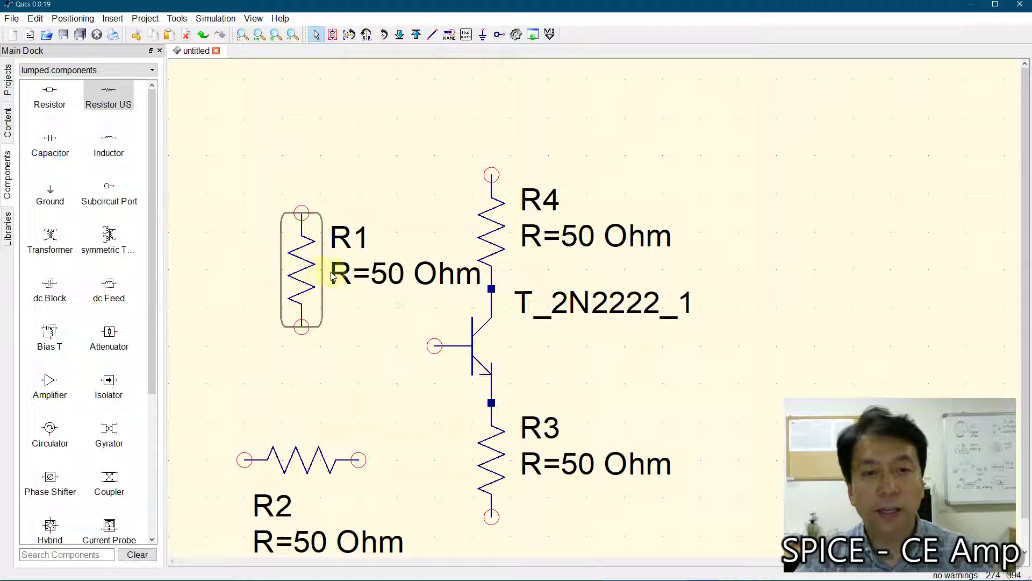
left_click(320, 465)
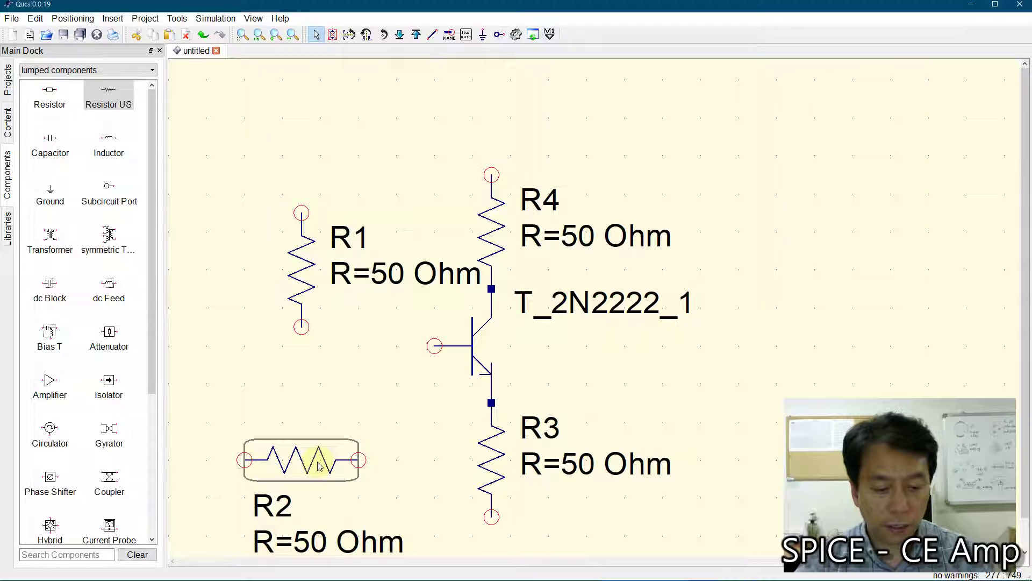
key("ctrl+r")
mouse_move(302, 466)
left_mouse_down()
mouse_move(307, 414)
mouse_move(298, 455)
left_mouse_up()
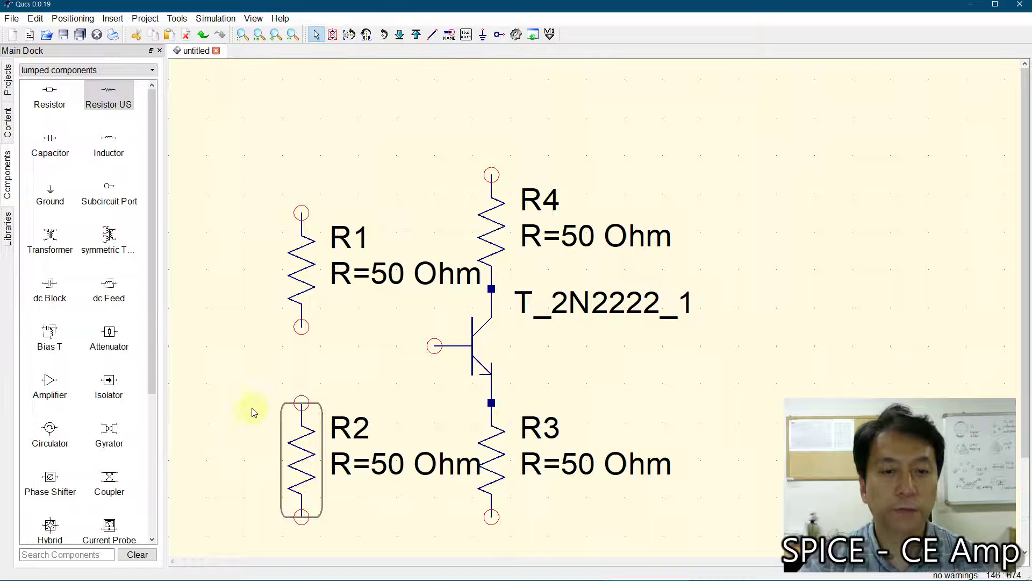
Move resistor R1 up until its terminals are level with those of R4
left_click(253, 410)
left_click(297, 277)
left_click_drag(298, 277, 297, 239)
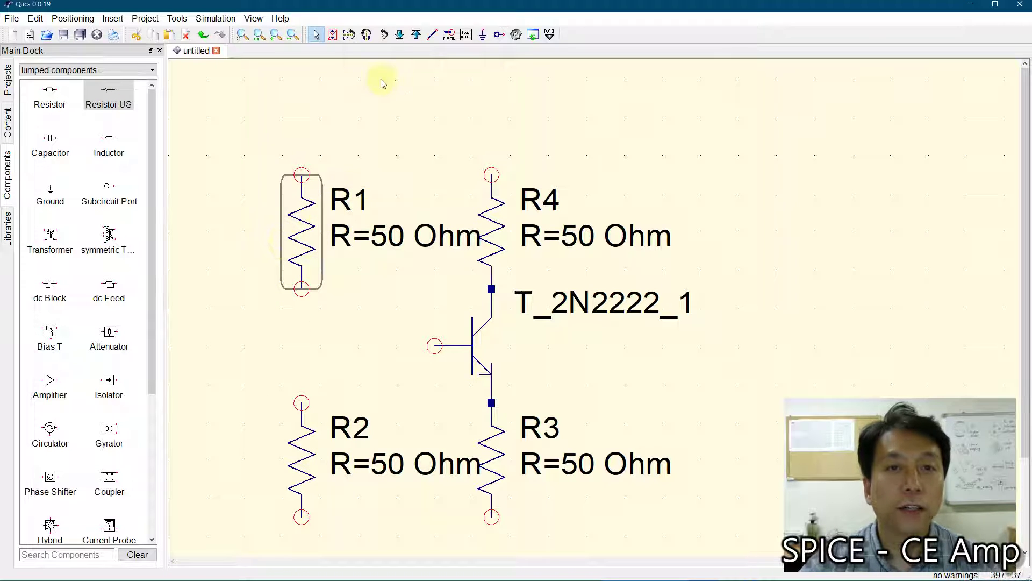
left_click(434, 105)
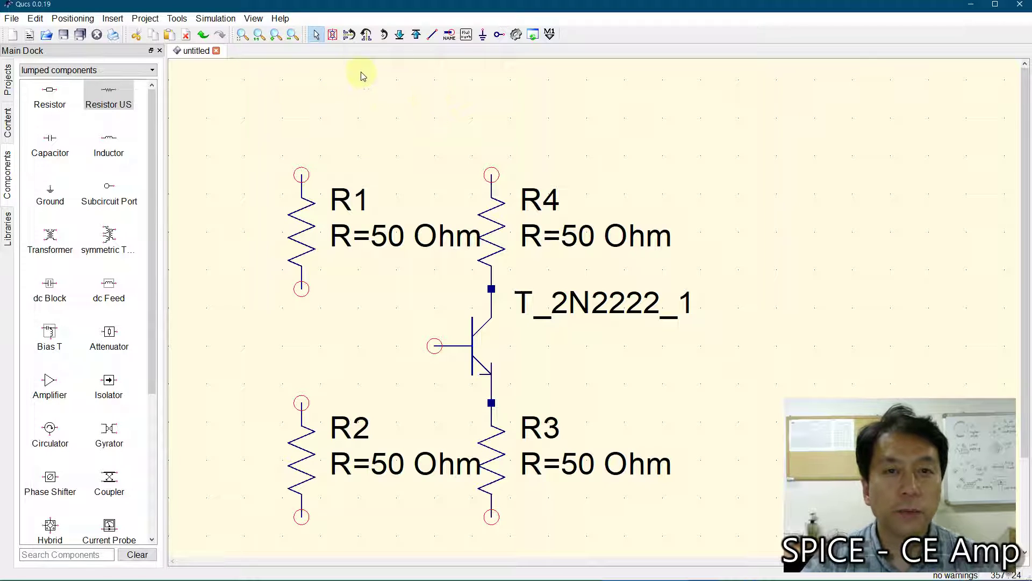
Wire R1's lower terminal to R2's upper terminal, and connect the middle of that wire to the transistor's base
left_click(433, 35)
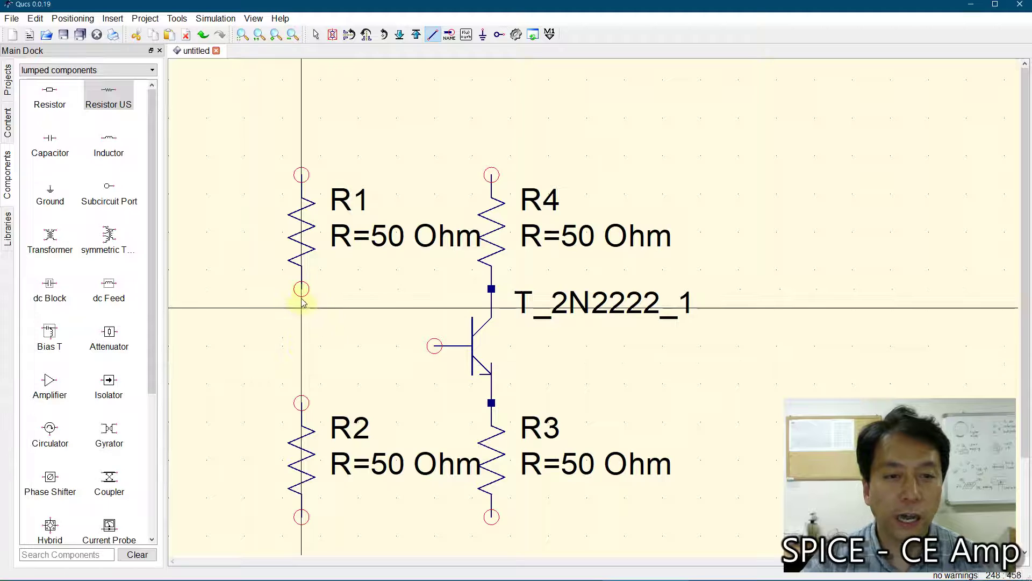
left_click(302, 289)
left_click(303, 402)
left_click(303, 402)
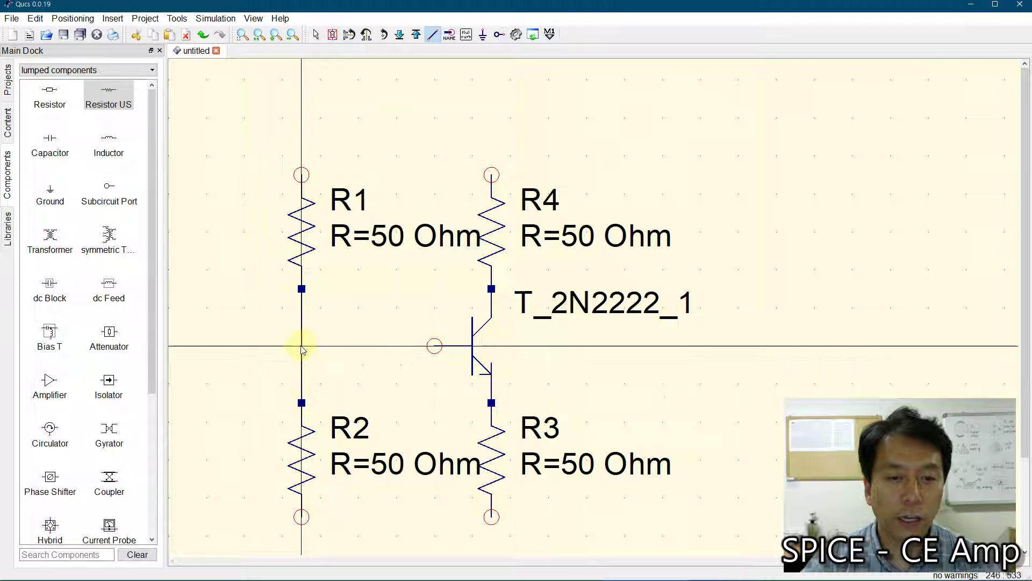
left_click(302, 345)
left_click(435, 345)
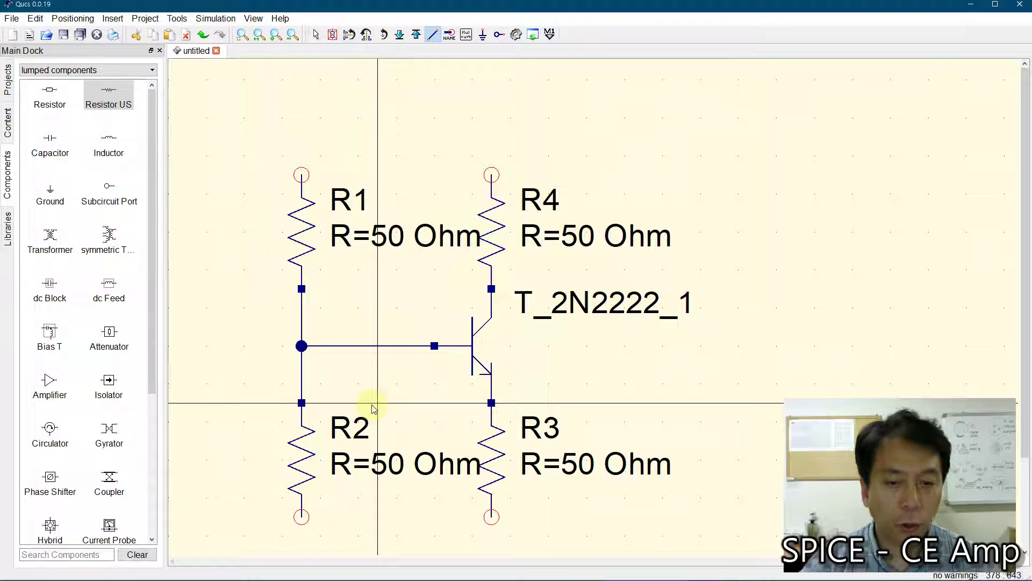
key("Escape")
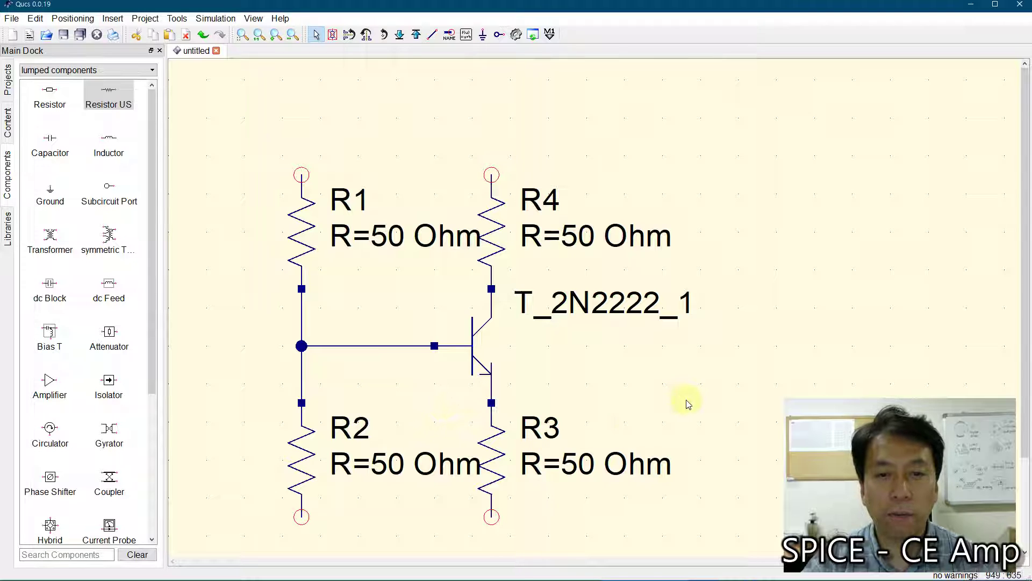
Wire the upper terminals of R1 and R4 together above them, and the lower terminals of R2 and R3 together below them
left_click(437, 37)
left_click(302, 175)
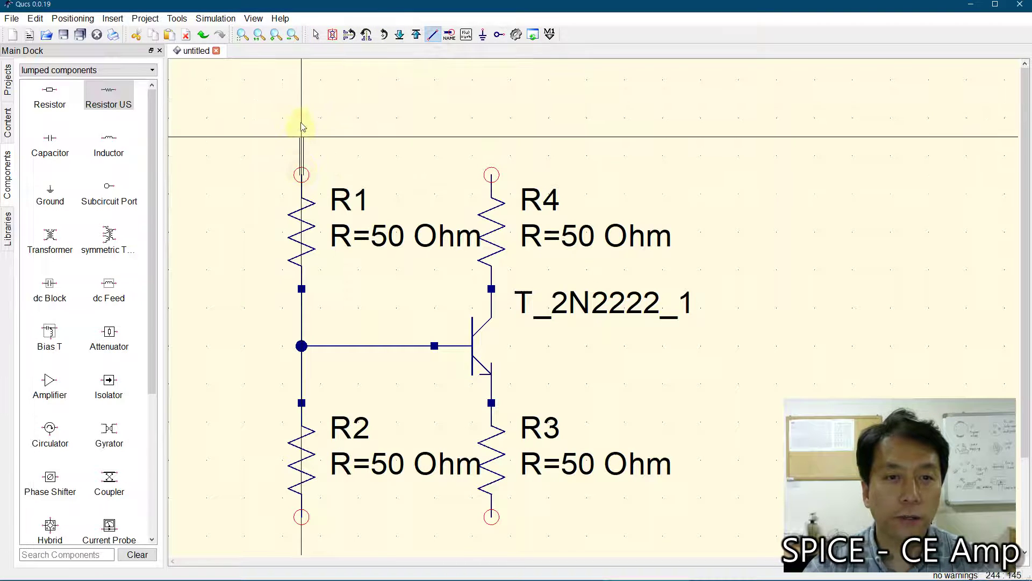
left_click(491, 175)
left_click(302, 517)
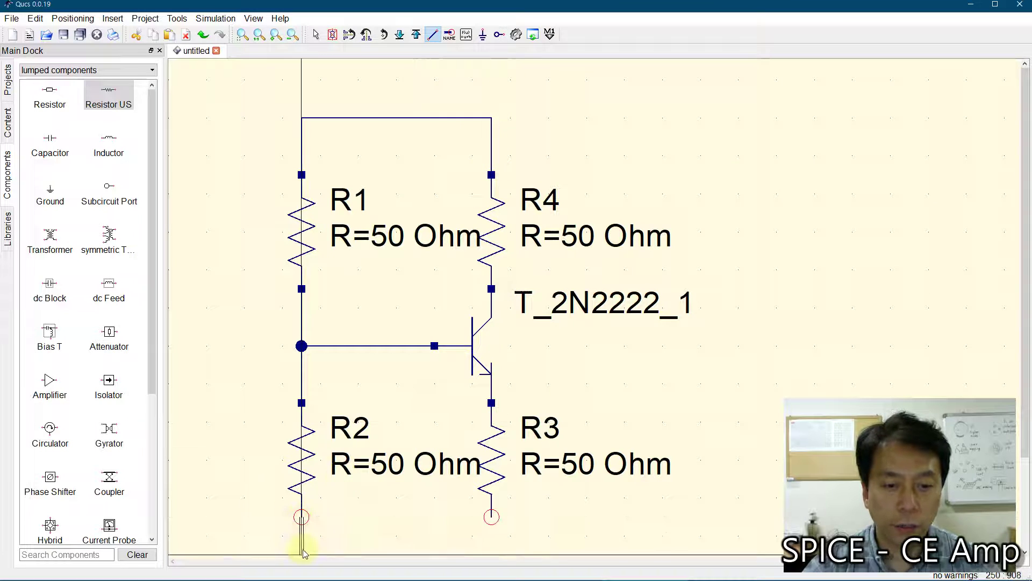
left_click(490, 556)
left_click(491, 516)
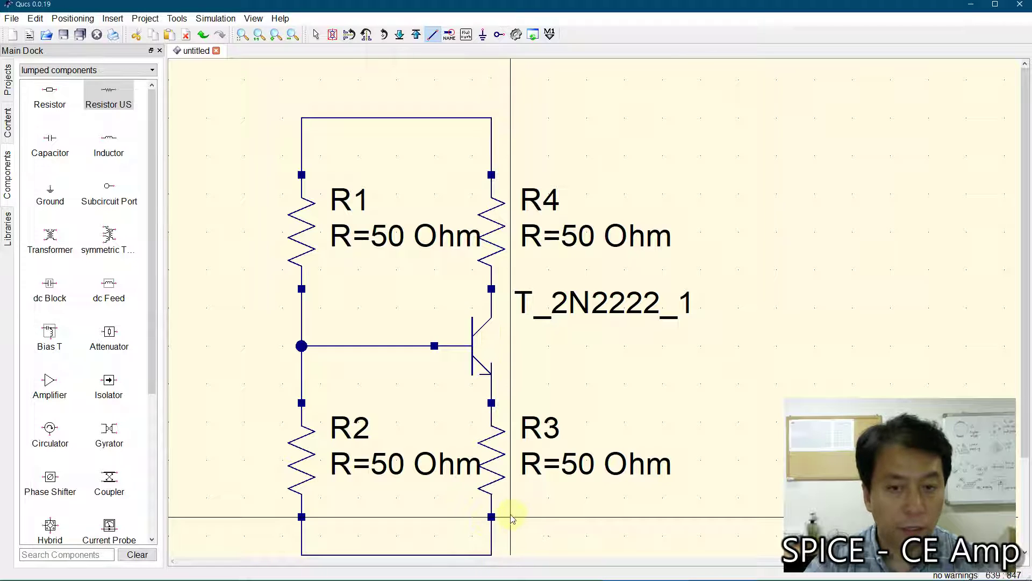
key("Escape")
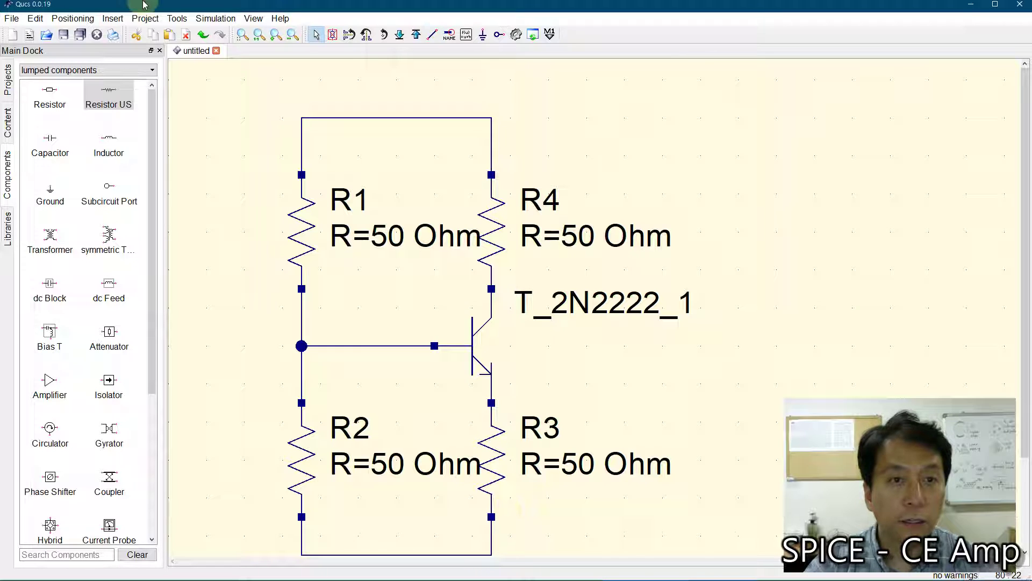
Move the entire circuit to the right, toward the middle of the schematic
left_click(241, 35)
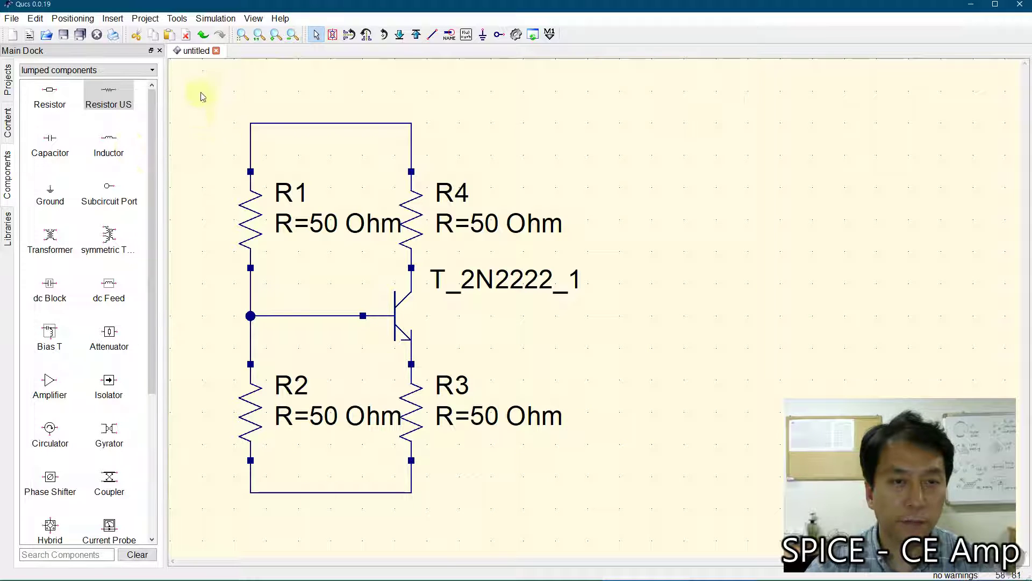
left_click_drag(201, 93, 540, 558)
left_click_drag(405, 340, 534, 324)
left_click(301, 299)
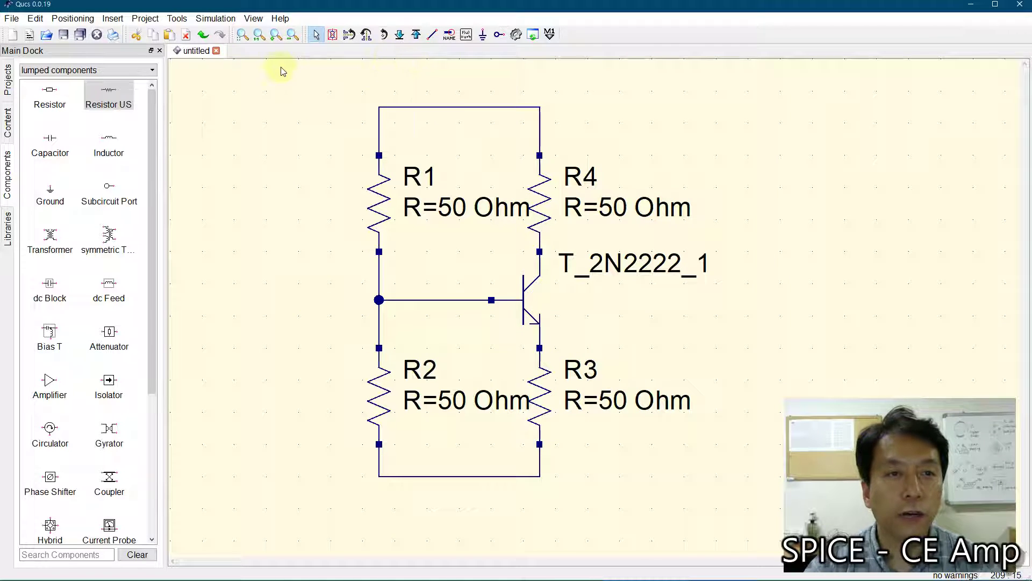
Place a dc voltage source from the sources category in the free area to the upper right of the circuit
left_click(75, 73)
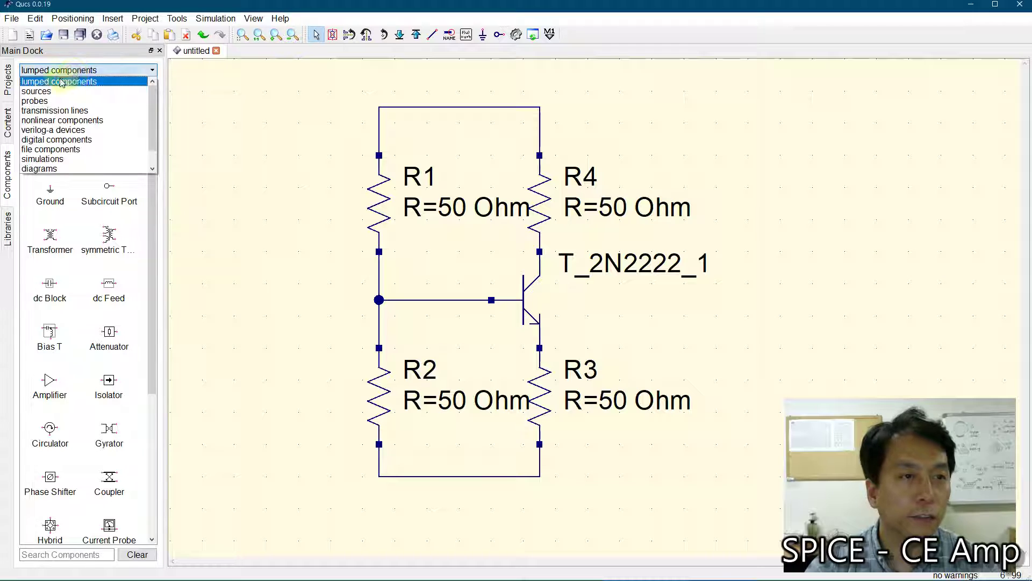
left_click(51, 81)
left_click(781, 123)
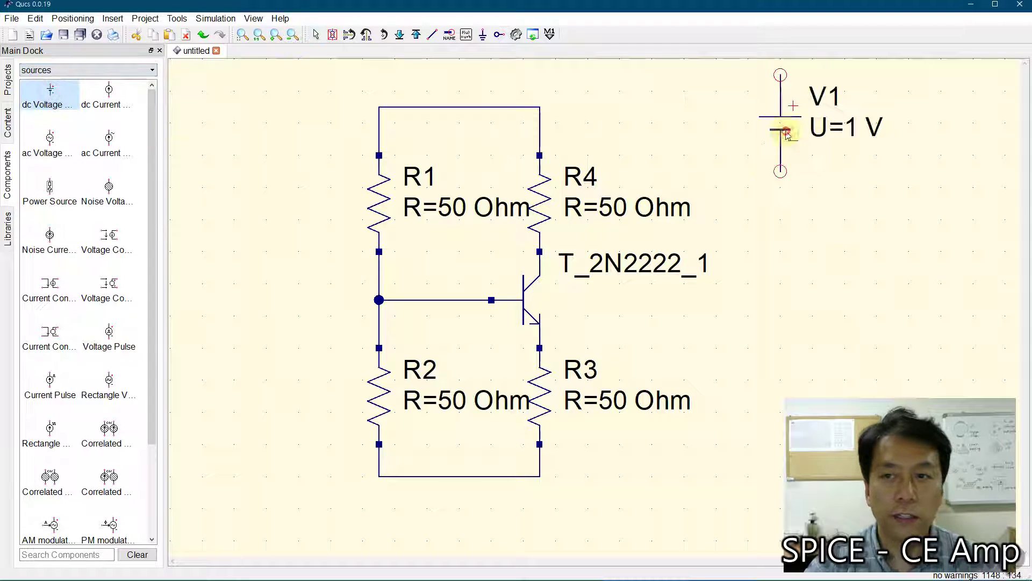
key("Escape")
Rotate voltage source V1 to horizontal and attach its positive terminal to the supply wire's corner above R4
left_click(793, 115)
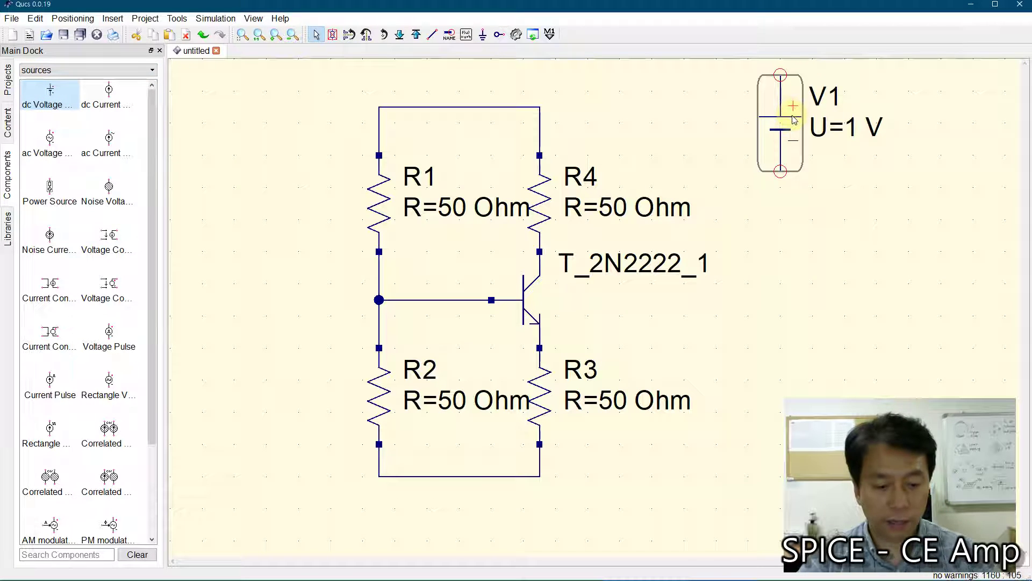
key("ctrl+r")
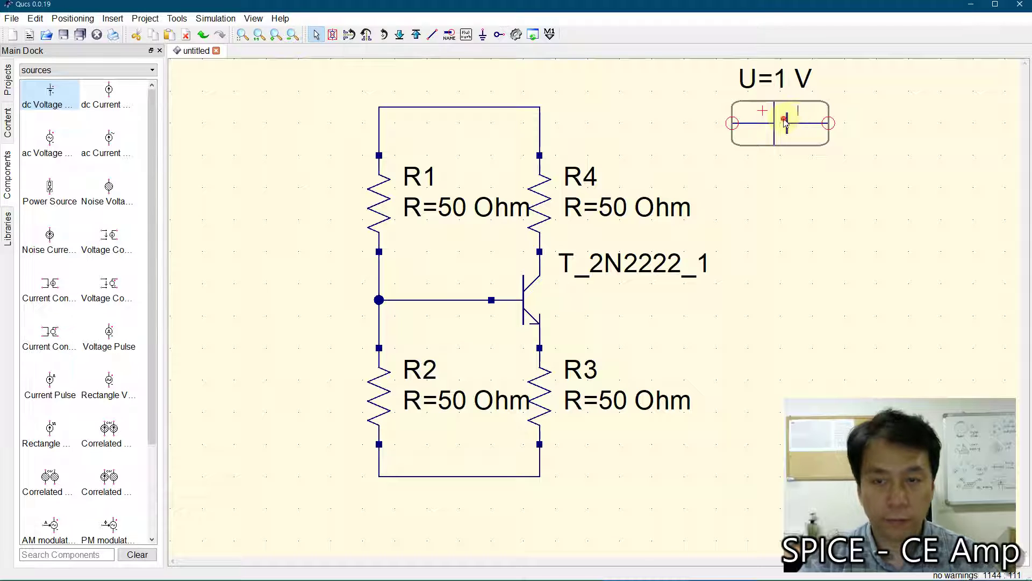
left_click_drag(785, 123, 592, 122)
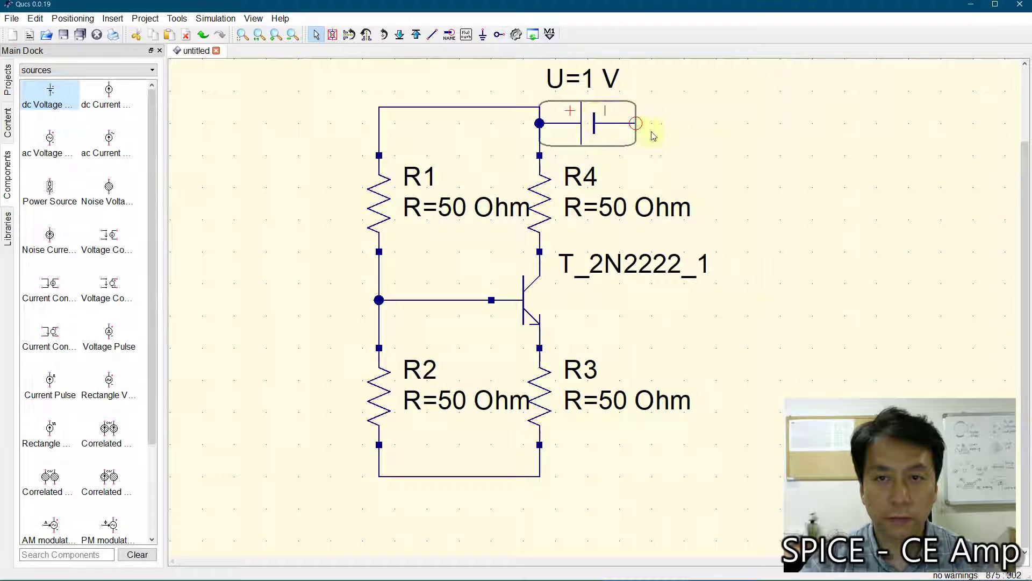
key("Up")
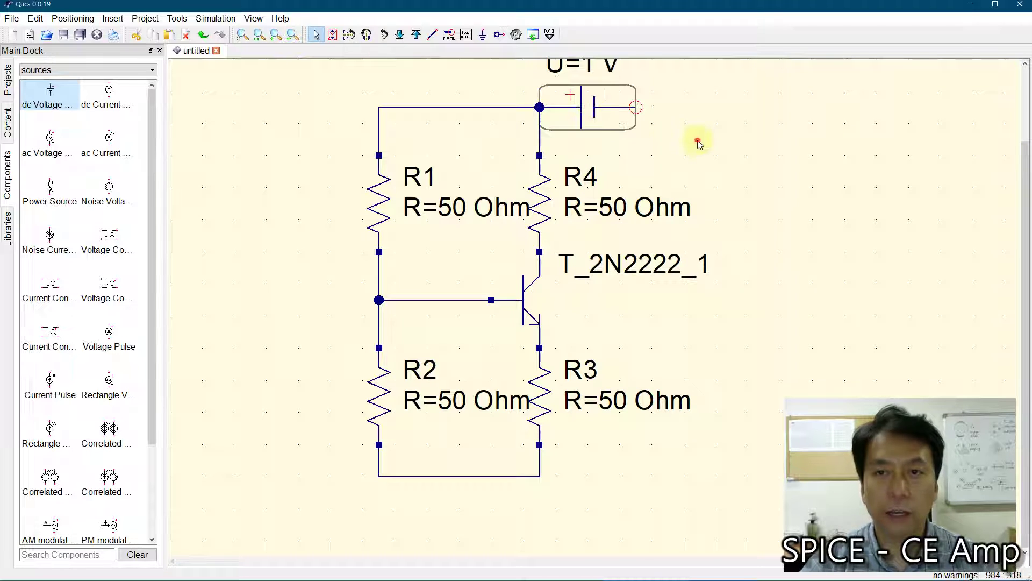
left_click(698, 142)
Place one ground in the free area right of V1 and another on the wire joining R2 and R3
left_click(483, 34)
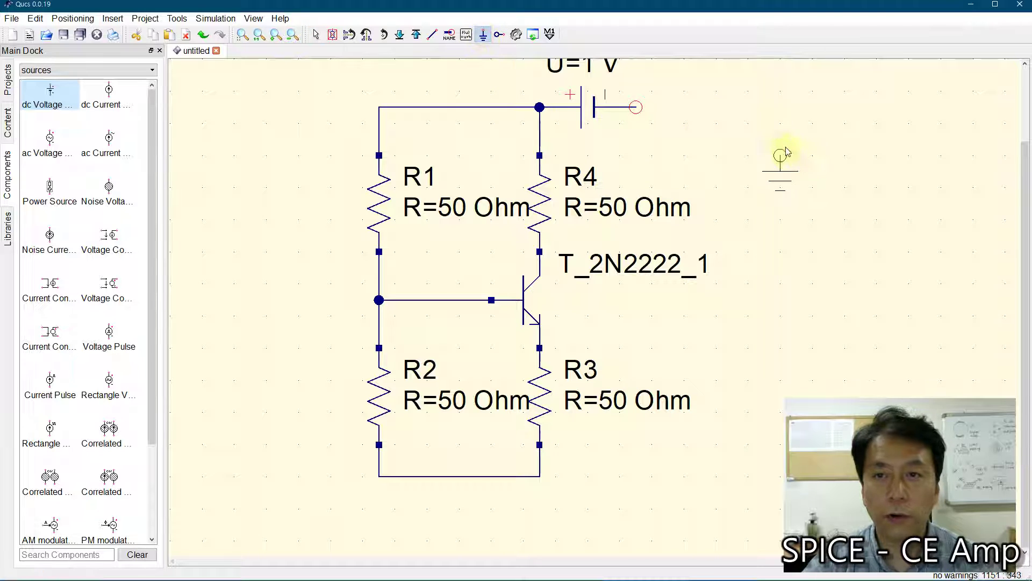
left_click(785, 152)
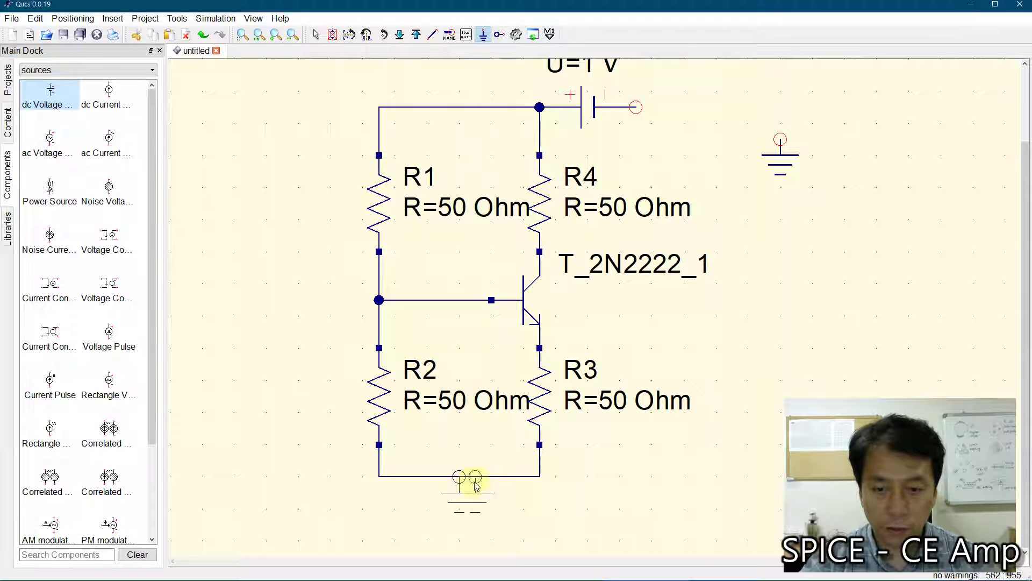
left_click(458, 477)
key("Escape")
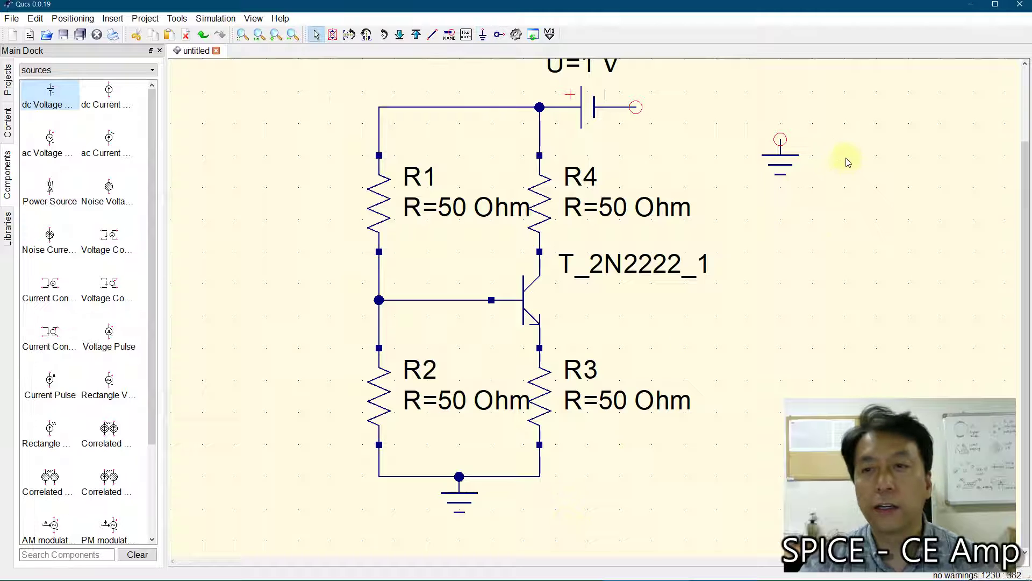
Rotate the loose ground sideways, attach it to V1's negative terminal and set it on the grid
left_click(781, 162)
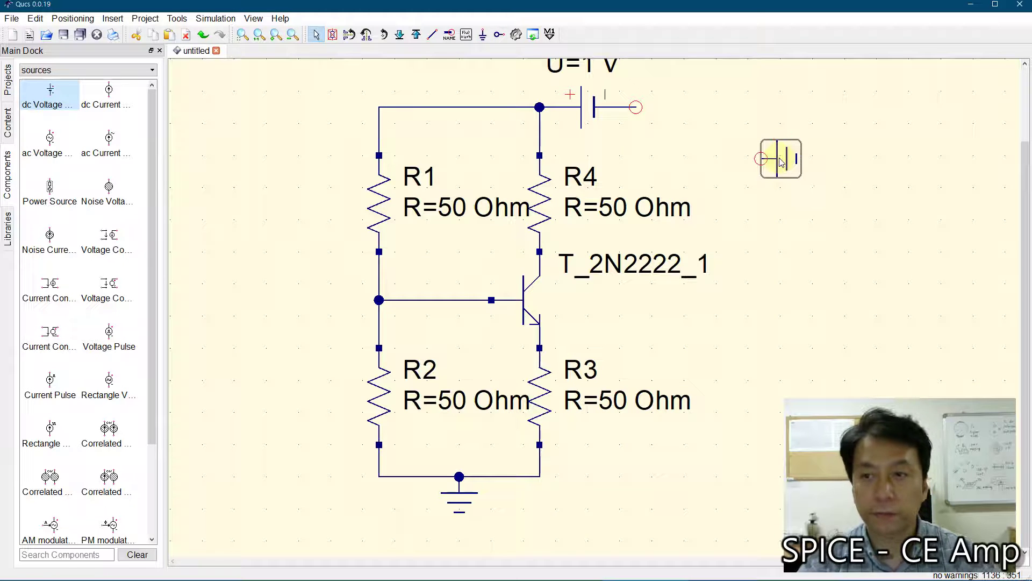
left_click_drag(781, 162, 654, 106)
right_click(654, 106)
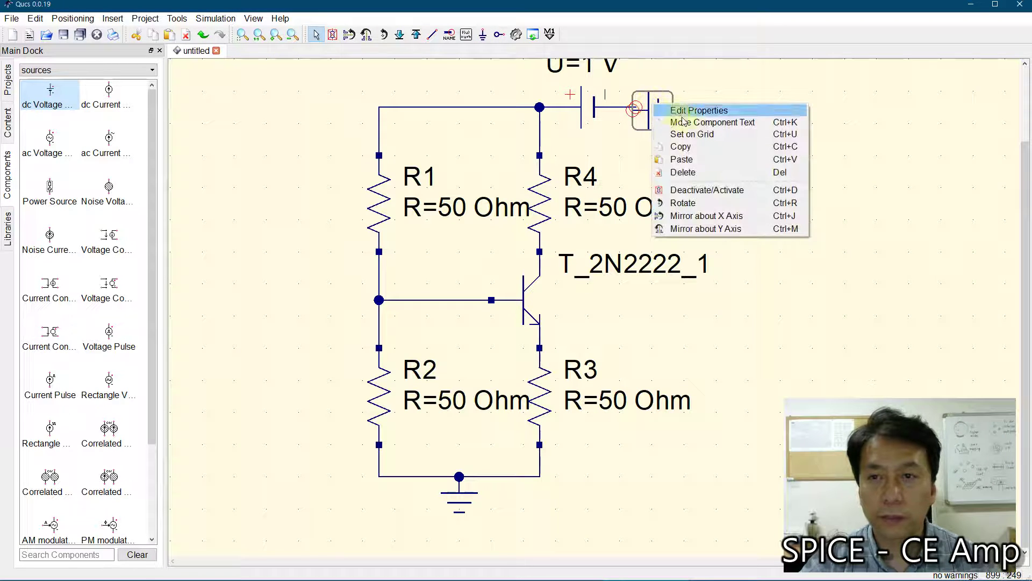
left_click(672, 134)
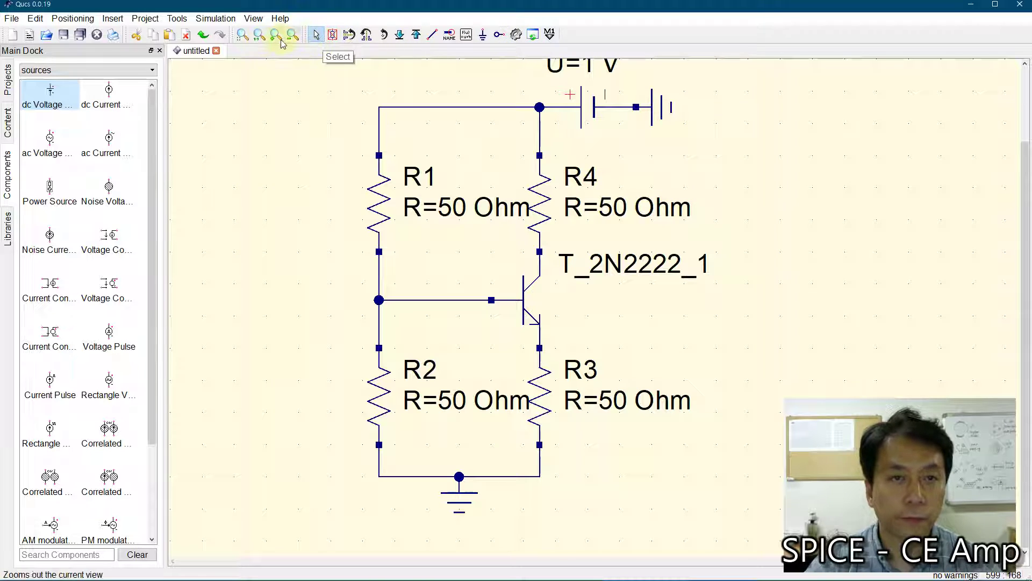
Set the voltage of dc source V1 to 5 V
left_click(242, 34)
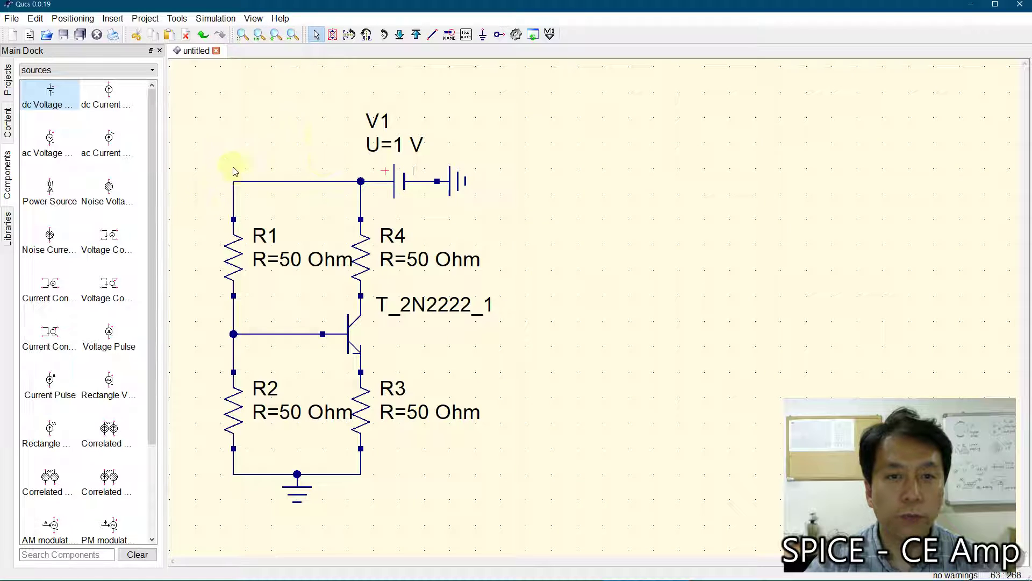
left_click(406, 184)
double_click(406, 184)
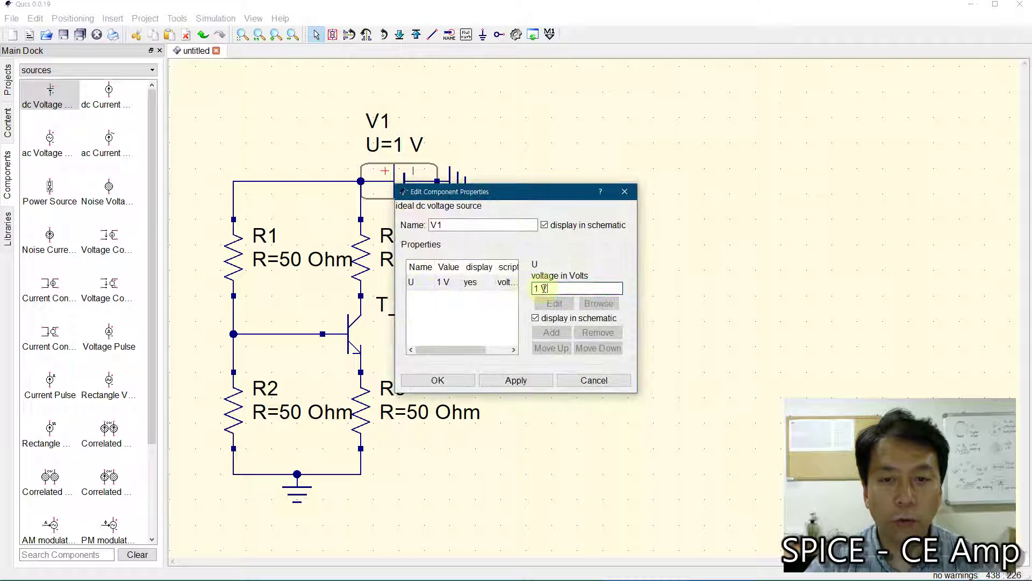
type("5")
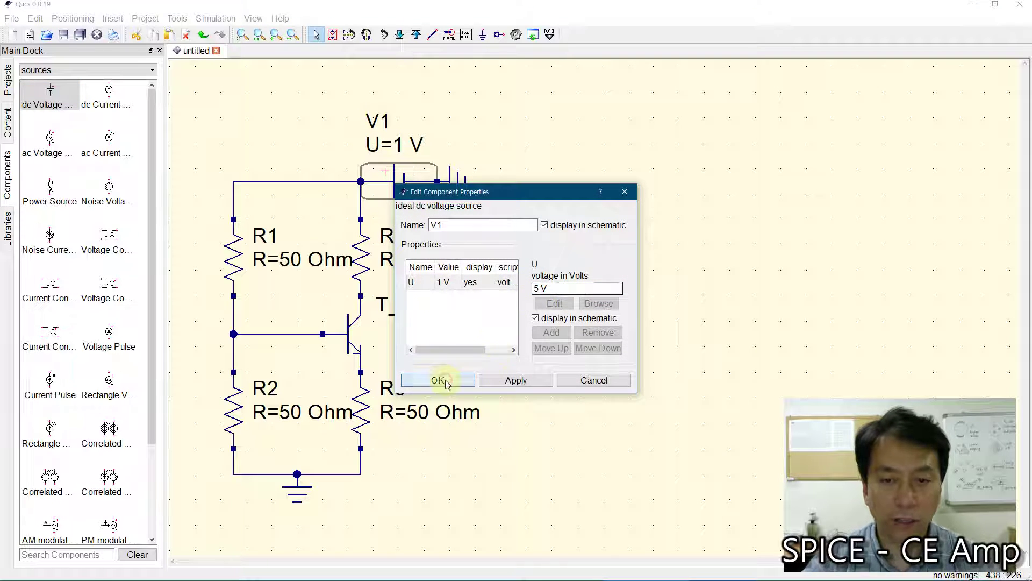
left_click(438, 380)
left_click(646, 313)
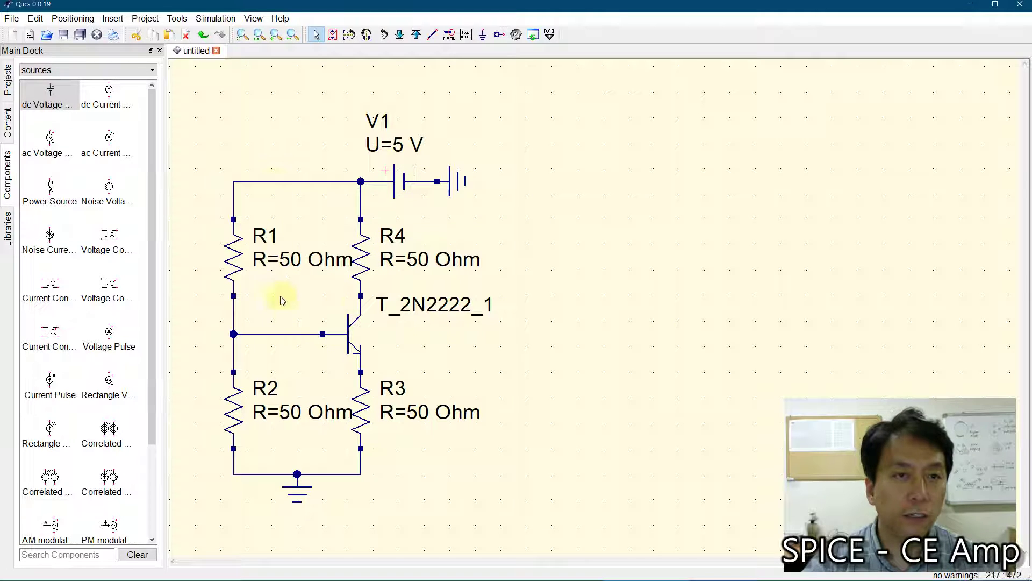
Place an equation block in the free area to the right of V1's ground
left_click(467, 35)
left_click(569, 173)
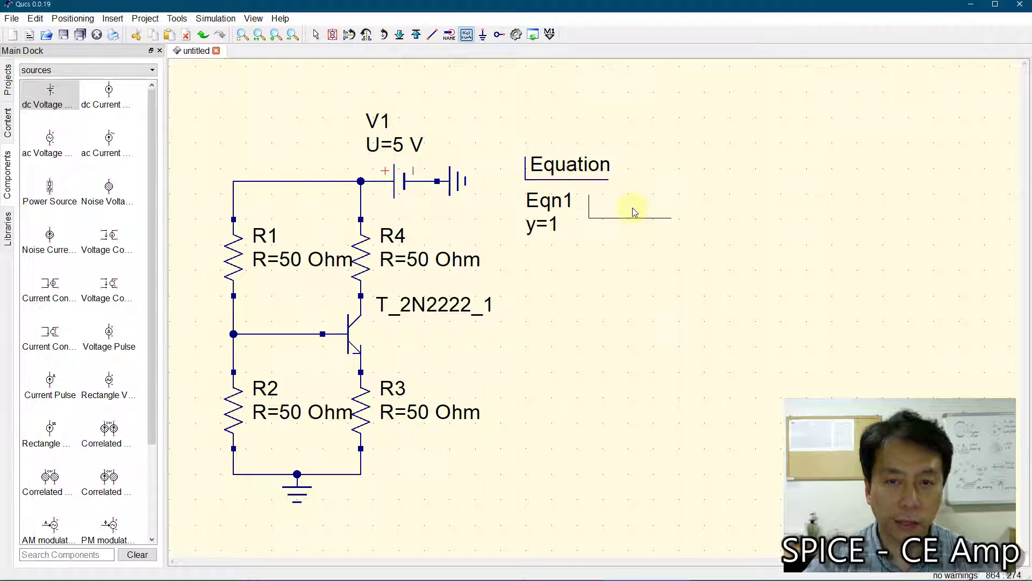
key("Escape")
Replace the default variable in equation Eqn1 with Rb1 and give it the value 10e3
double_click(590, 165)
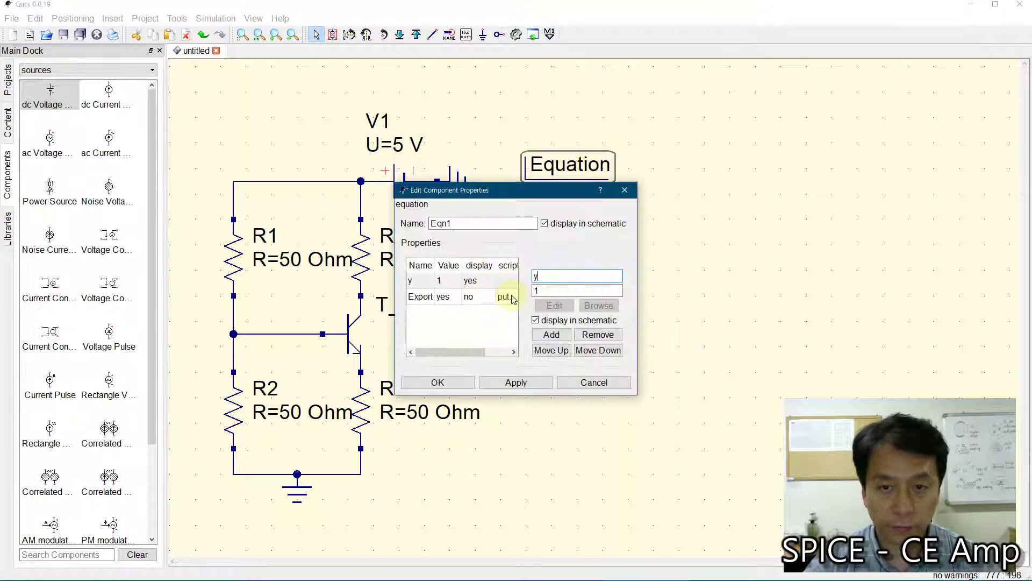
left_click(500, 280)
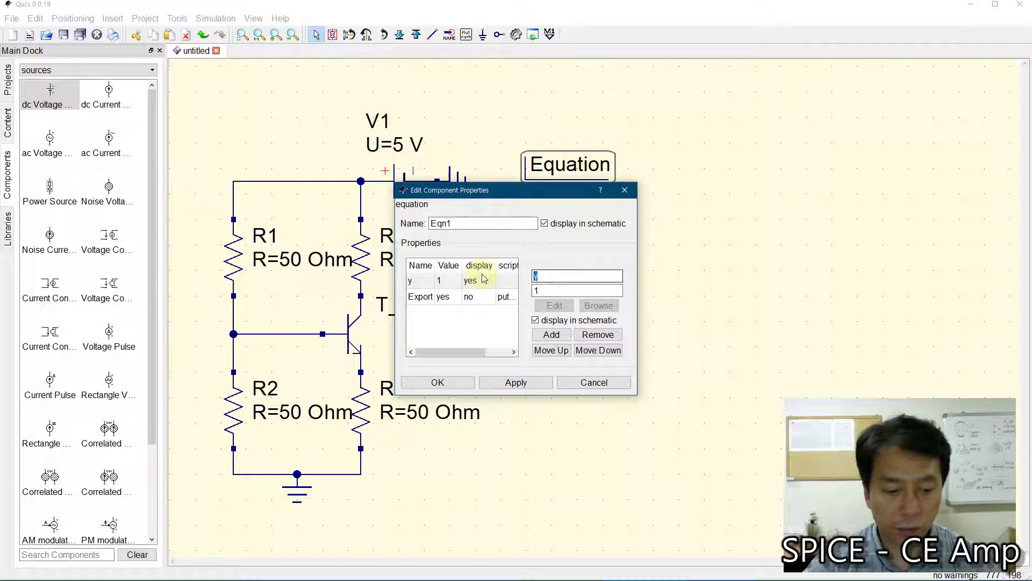
type("Rb")
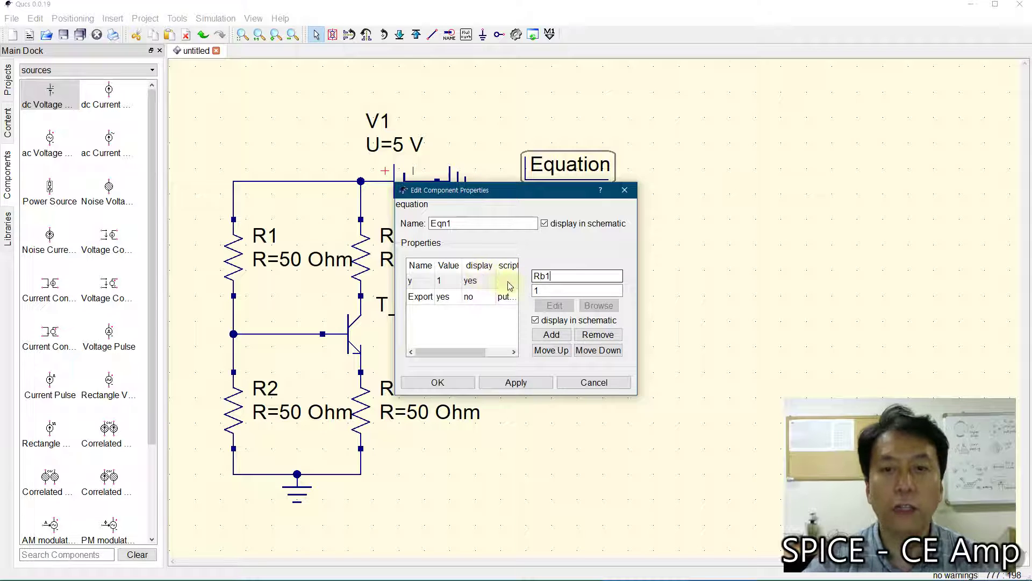
type("1")
left_click(560, 291)
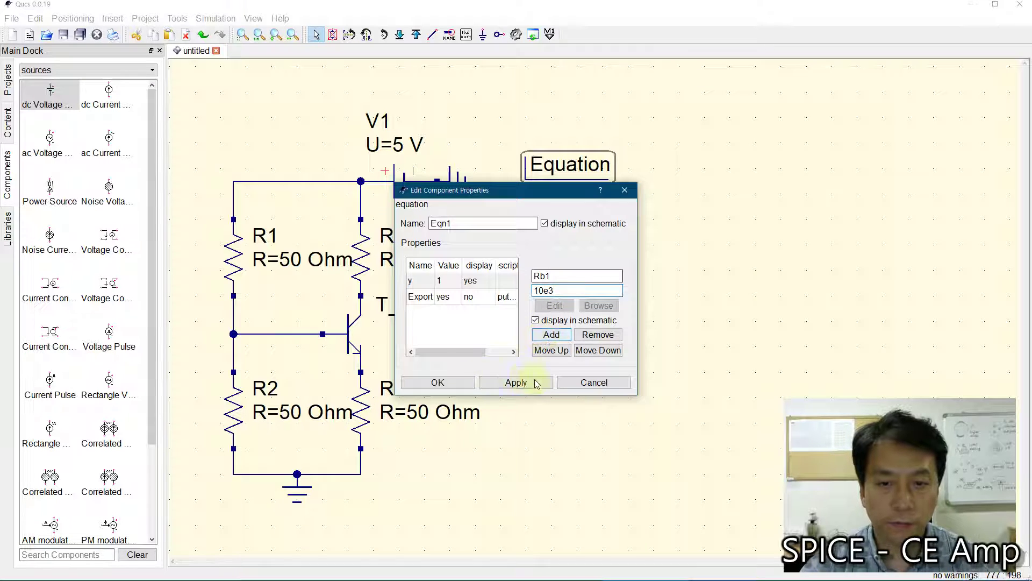
left_click(513, 382)
Add the variable Rb2 with the value 10e3 to equation Eqn1
left_click(573, 276)
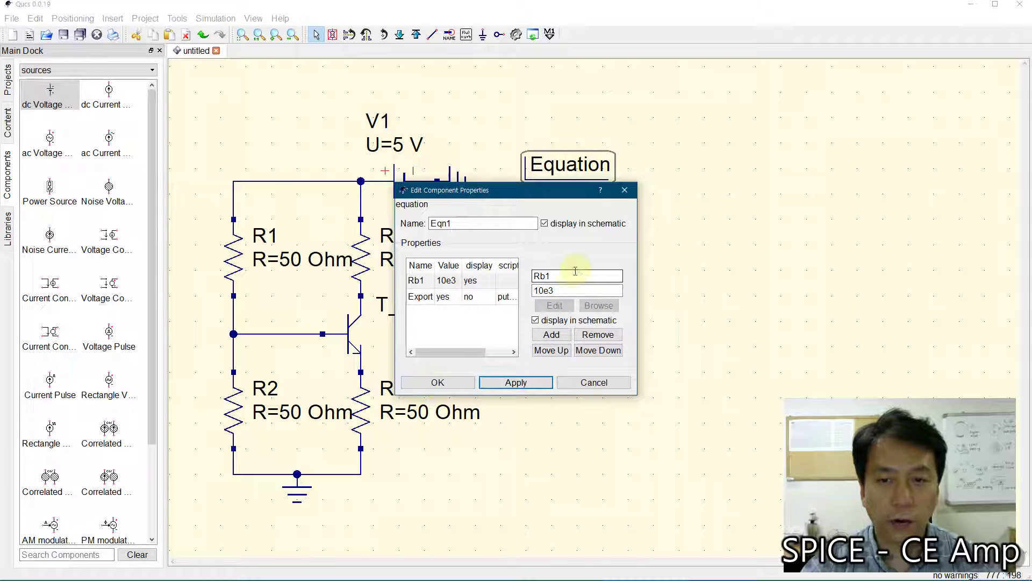
type("2")
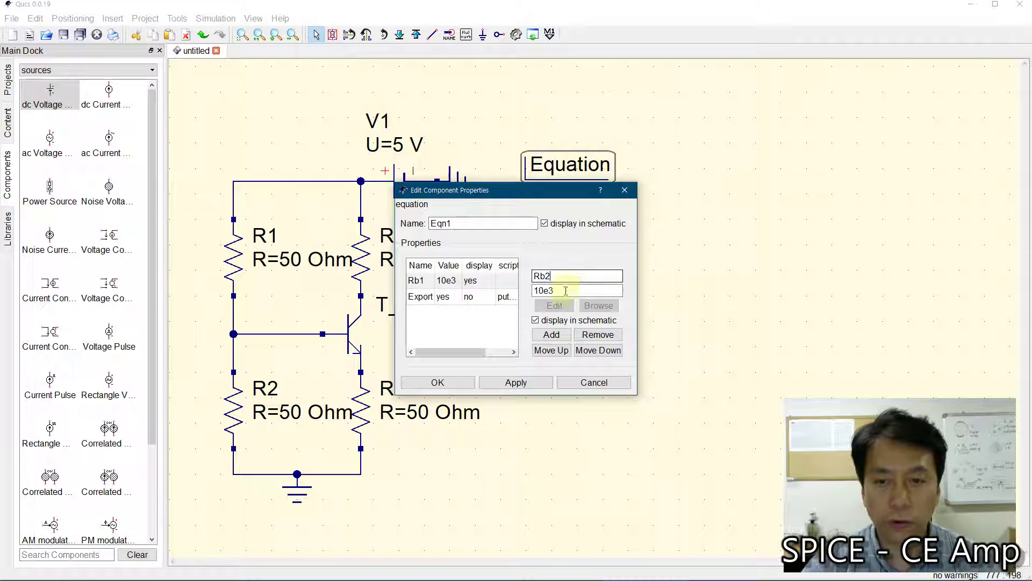
left_click(552, 334)
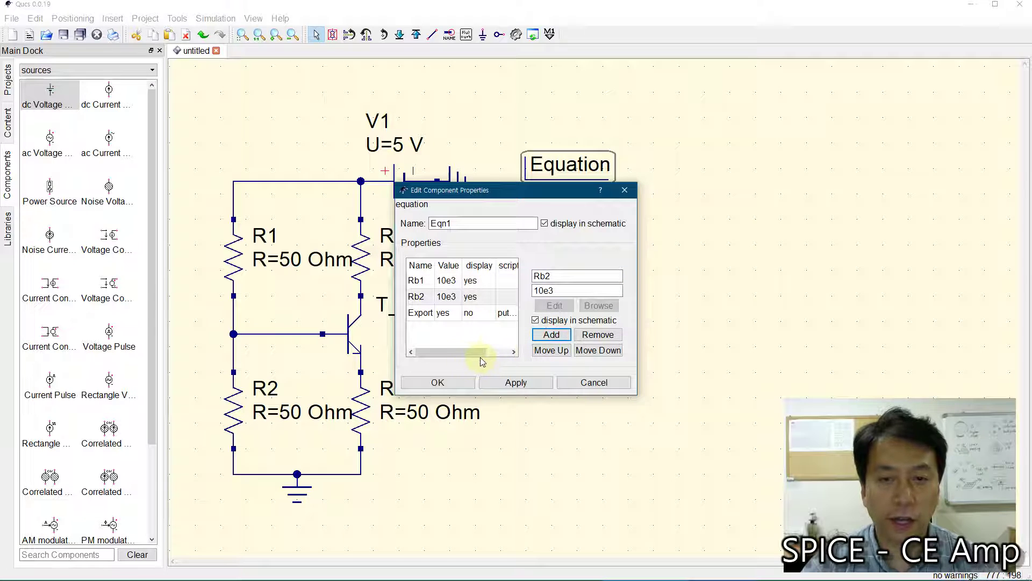
Move the equation's properties dialog clear of the schematic and add the variable Rc with the value 1e3
left_click_drag(484, 195, 743, 149)
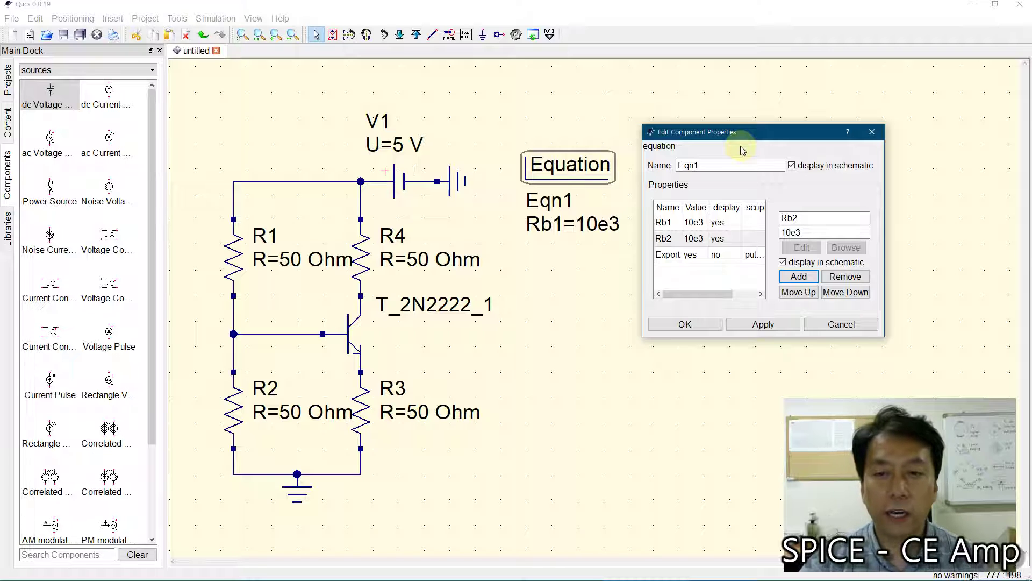
left_click(835, 221)
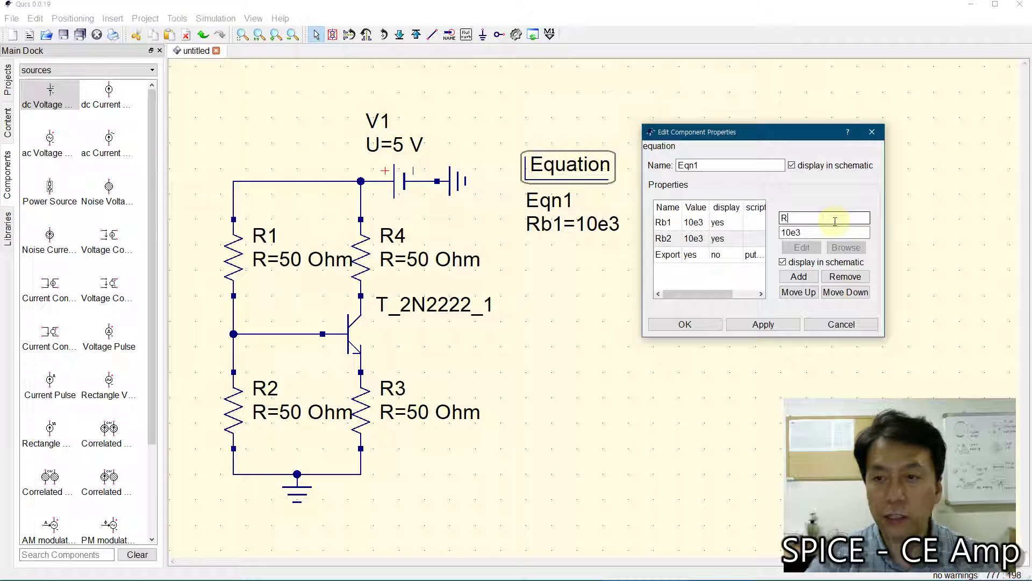
type("Rc")
left_click(786, 232)
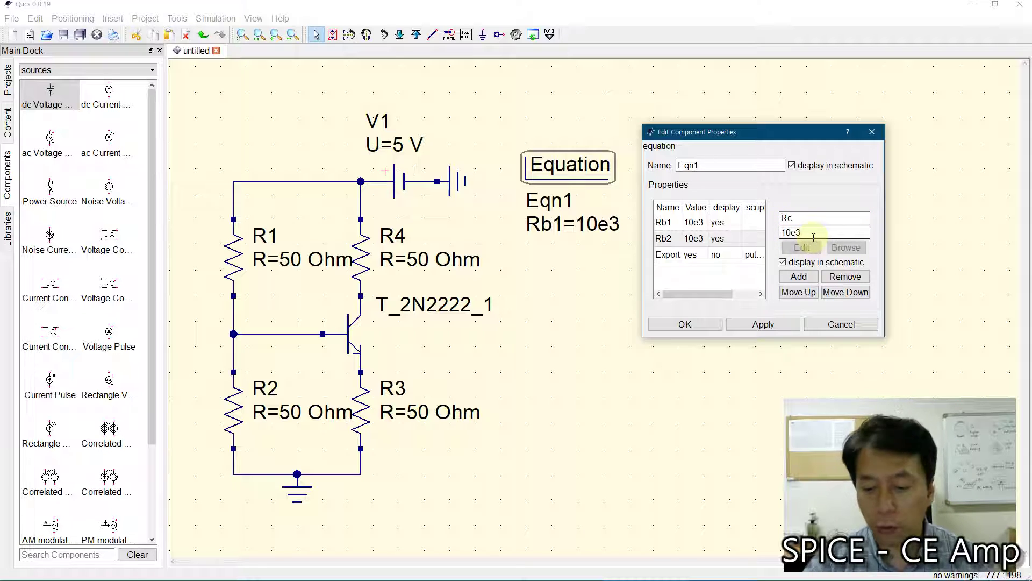
key("Delete")
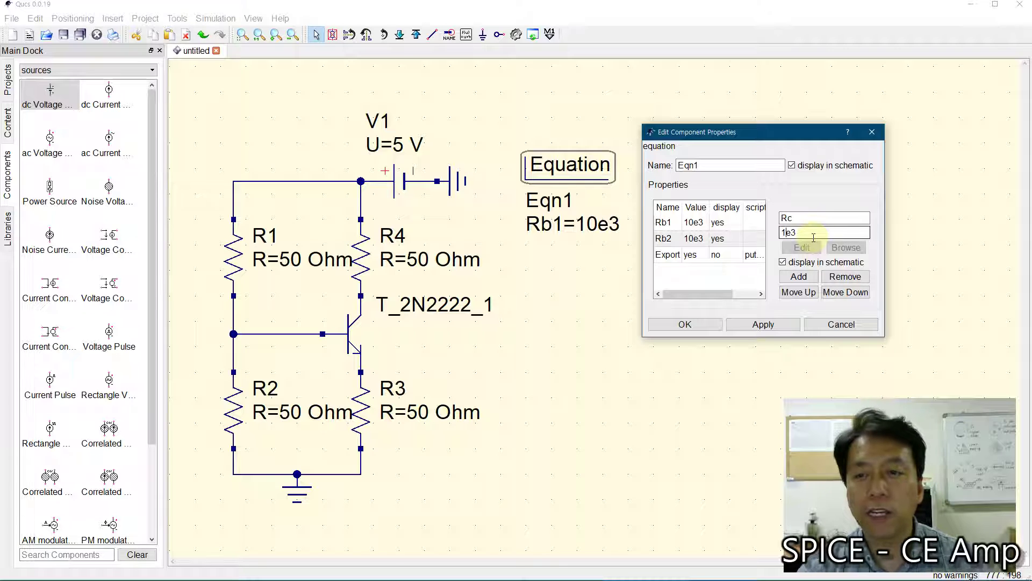
left_click(799, 276)
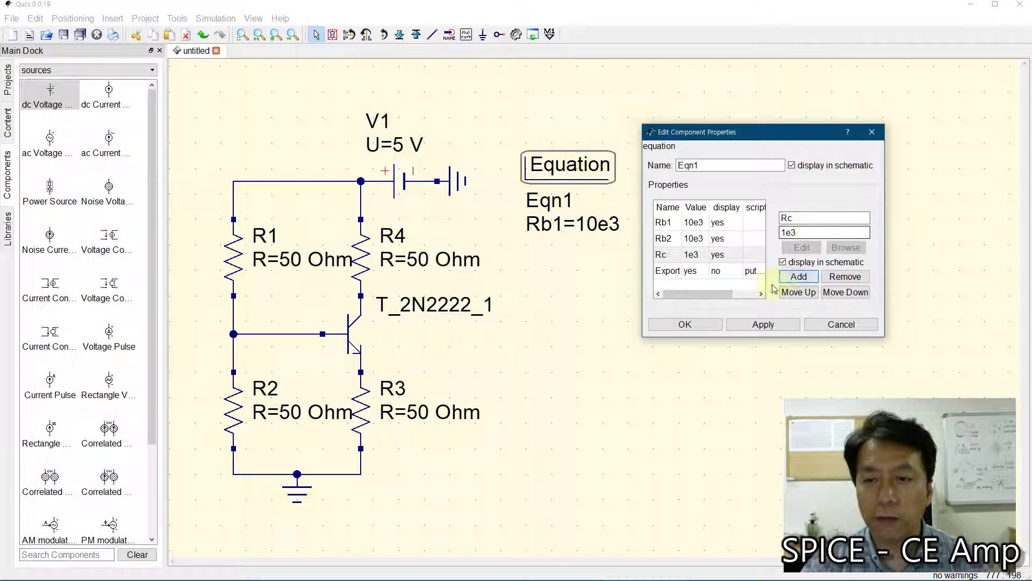
Add the variable Re with the value 100, confirm the equation and move its block slightly upward
left_click(815, 218)
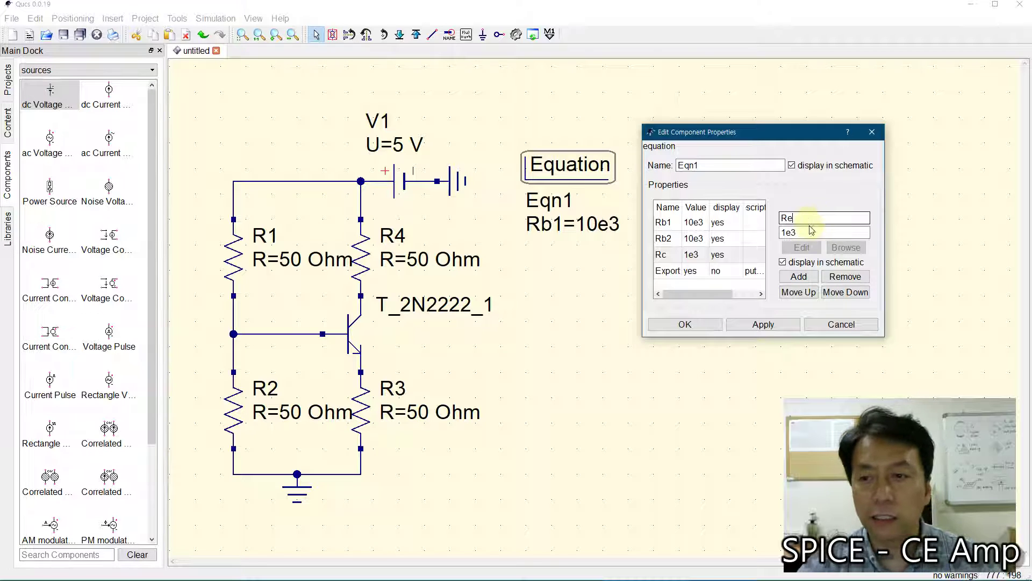
left_click(814, 232)
key("BackSpace")
key("BackSpace")
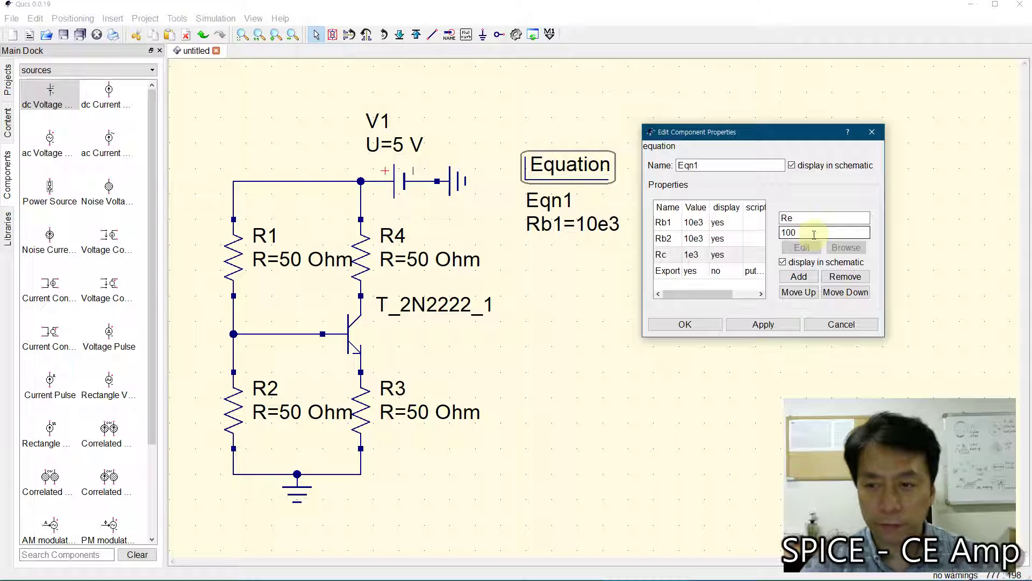
type("00")
left_click(799, 277)
left_click(685, 324)
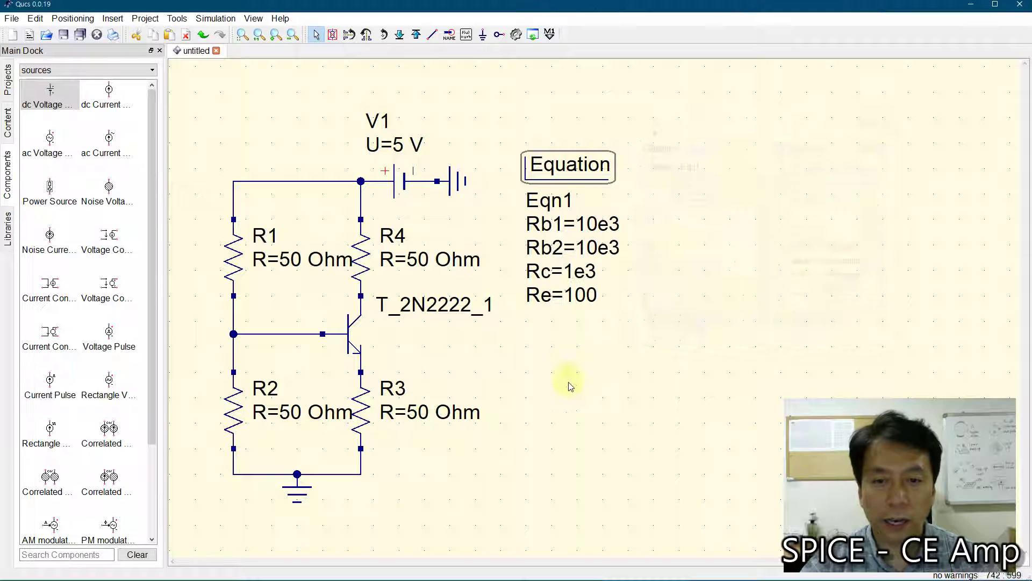
left_click_drag(561, 170, 562, 149)
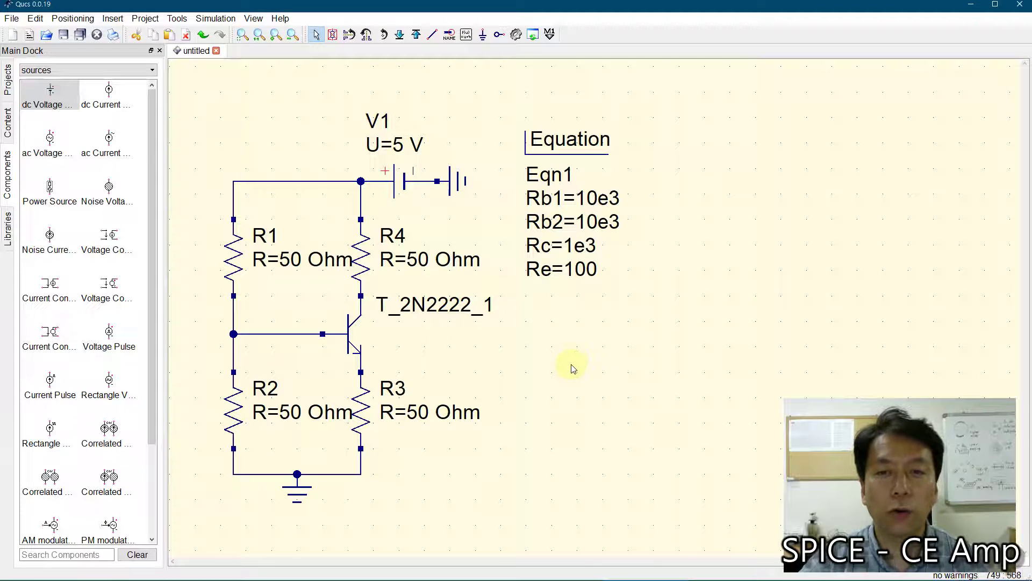
Set the resistance of R1 to the variable Rb1
double_click(231, 264)
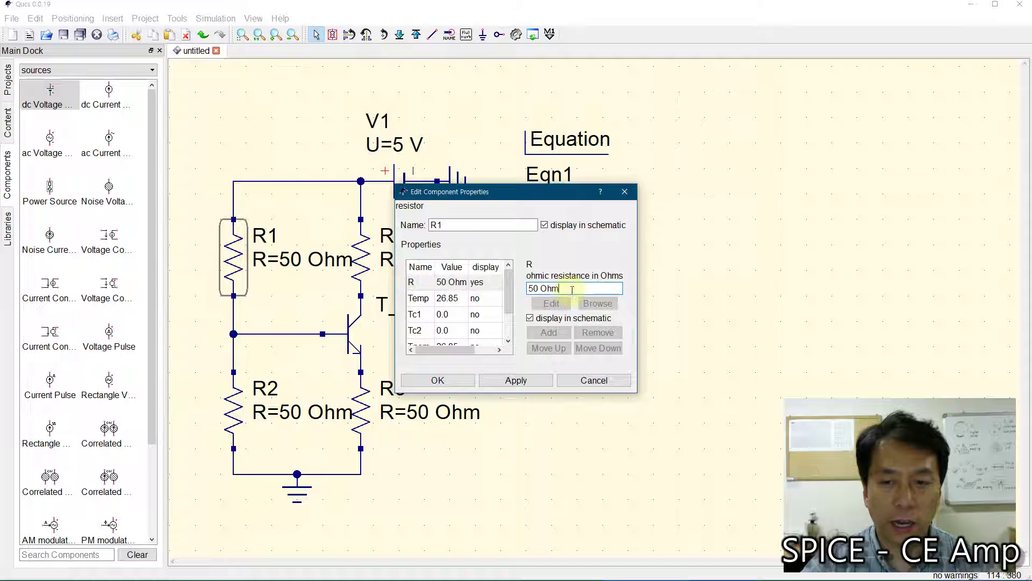
left_click_drag(574, 289, 471, 286)
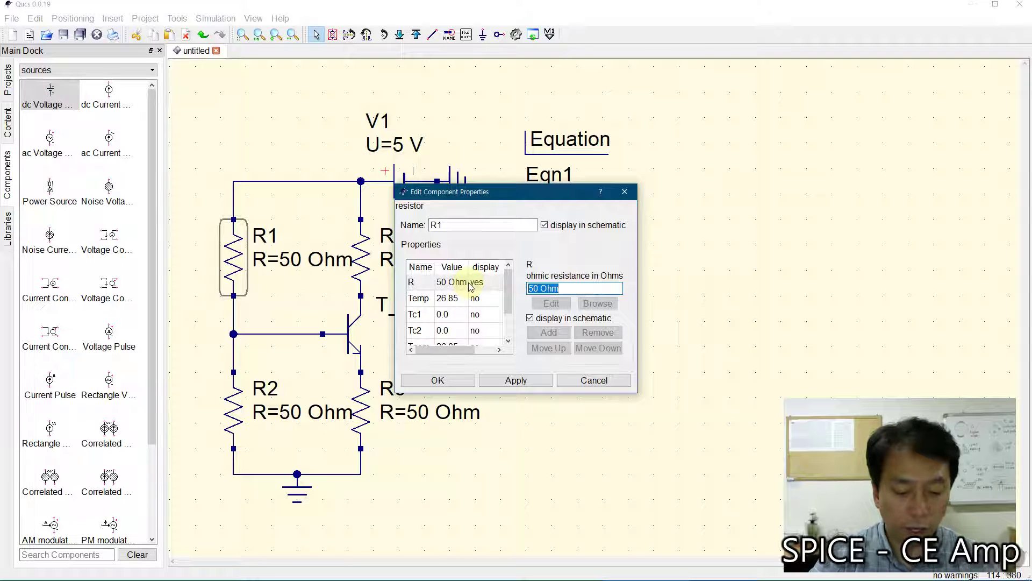
type("Rb1")
left_click(444, 390)
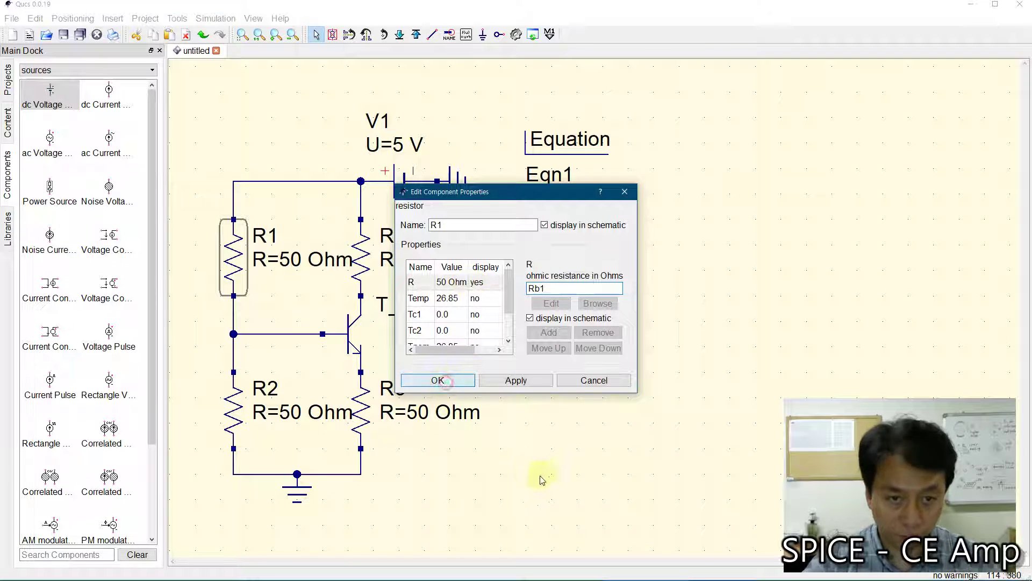
Check the reference amplifier circuit in Microsoft Whiteboard, return to Qucs and set R2's resistance to Rb2
left_click(477, 571)
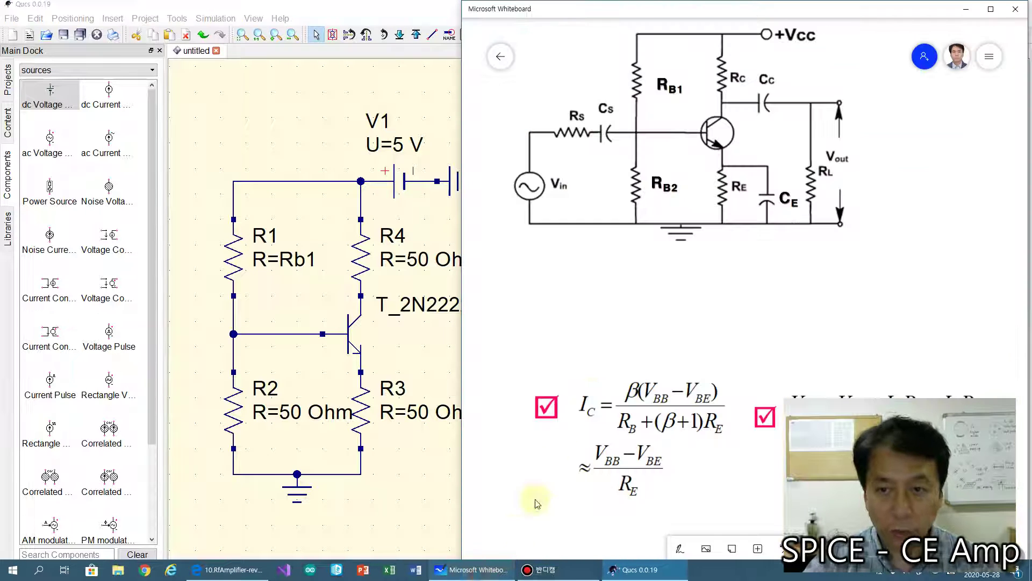
left_click(414, 497)
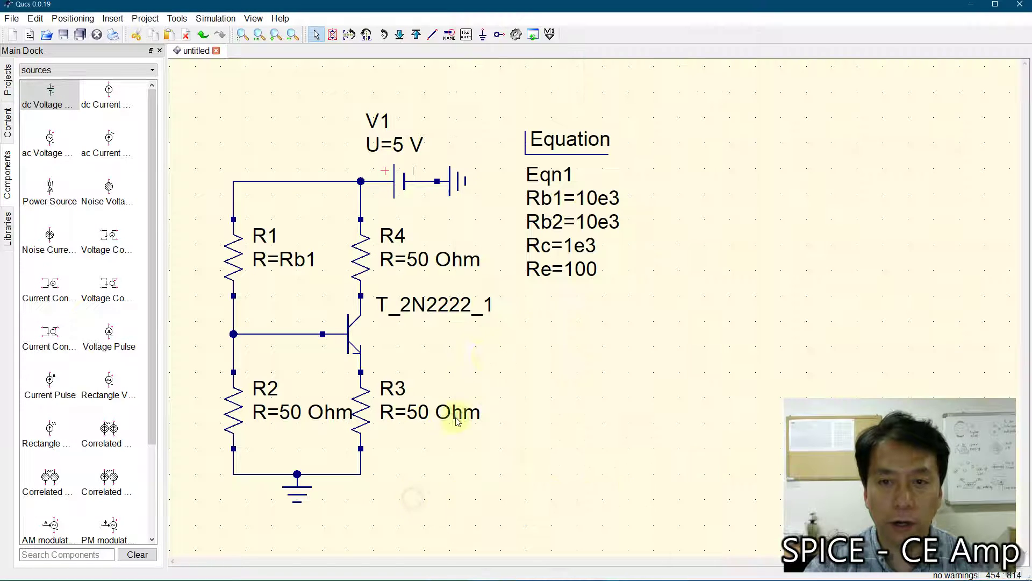
double_click(227, 408)
left_click_drag(574, 291, 446, 290)
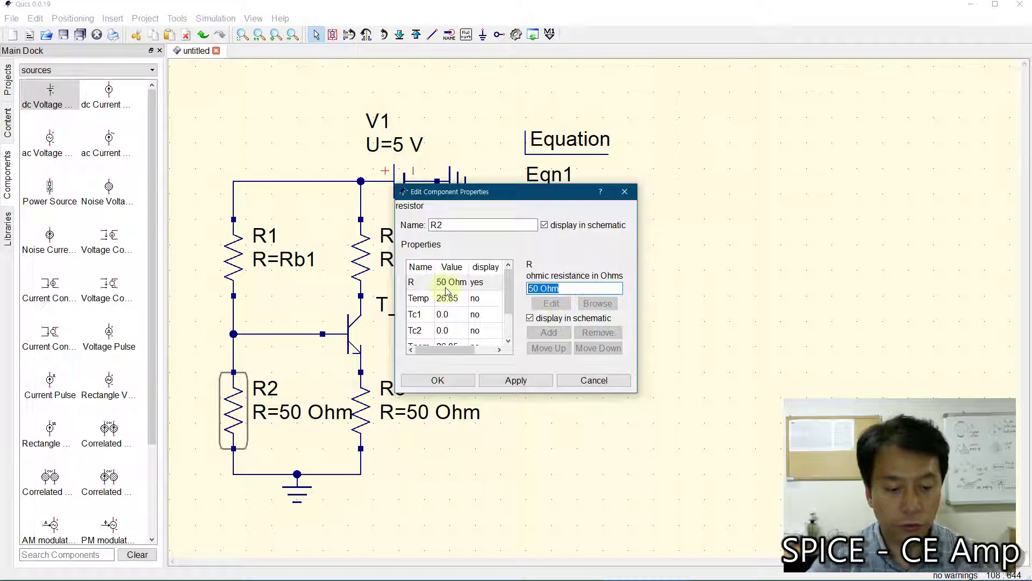
type("Rb2")
left_click(438, 378)
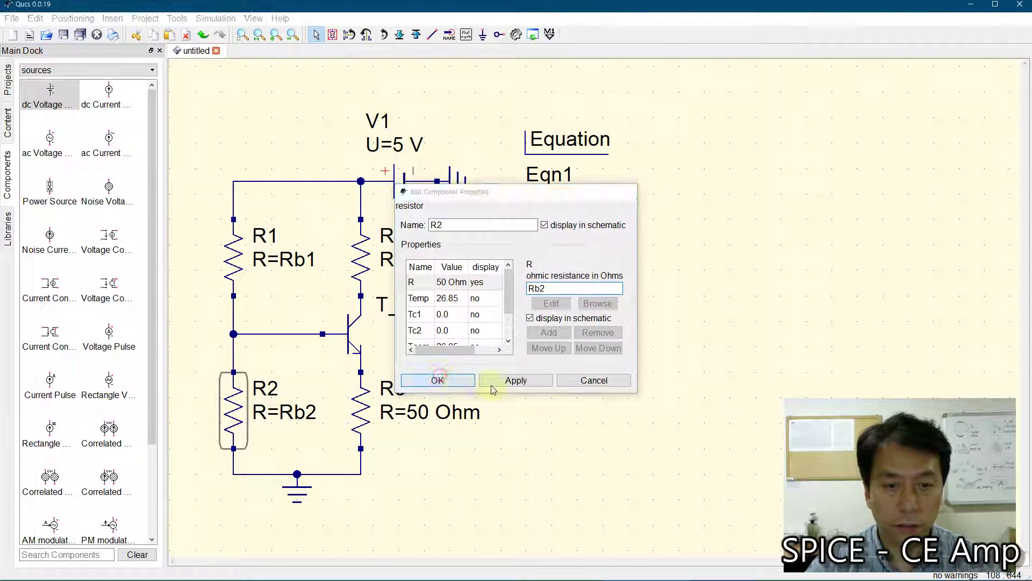
Set the resistance of collector resistor R4 to the variable Rc
double_click(359, 251)
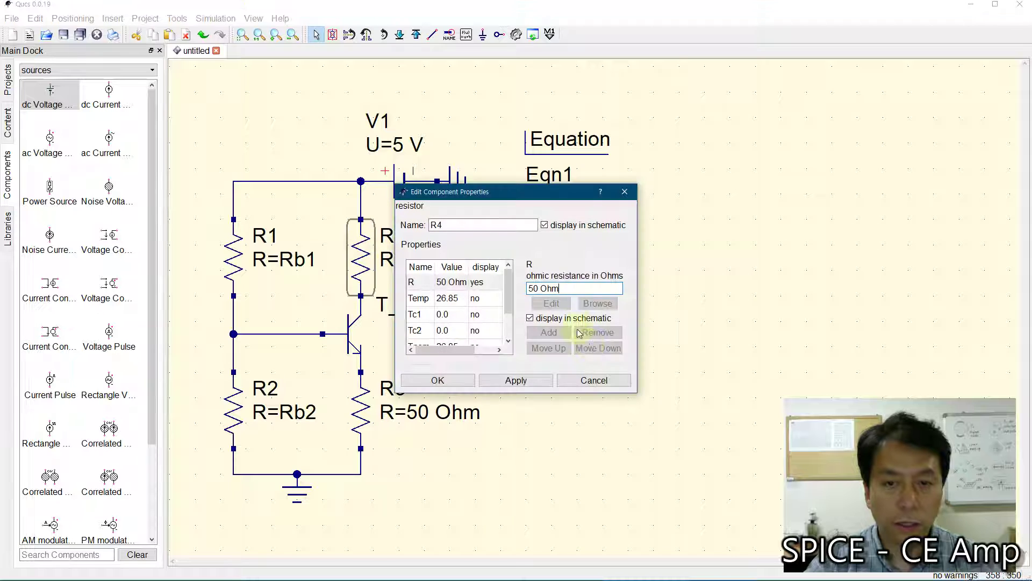
left_click_drag(570, 288, 414, 288)
type("R")
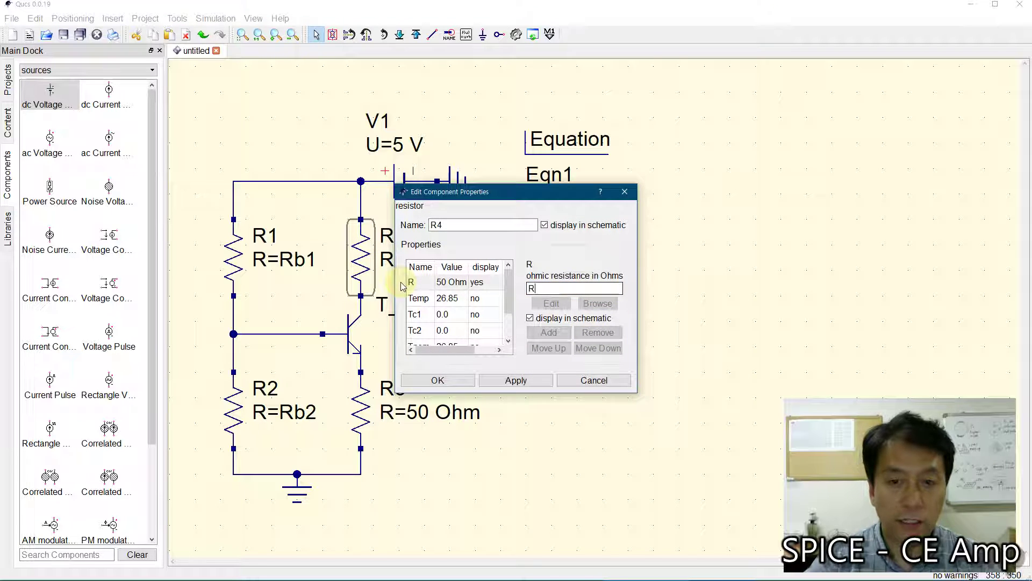
type("c")
left_click(438, 380)
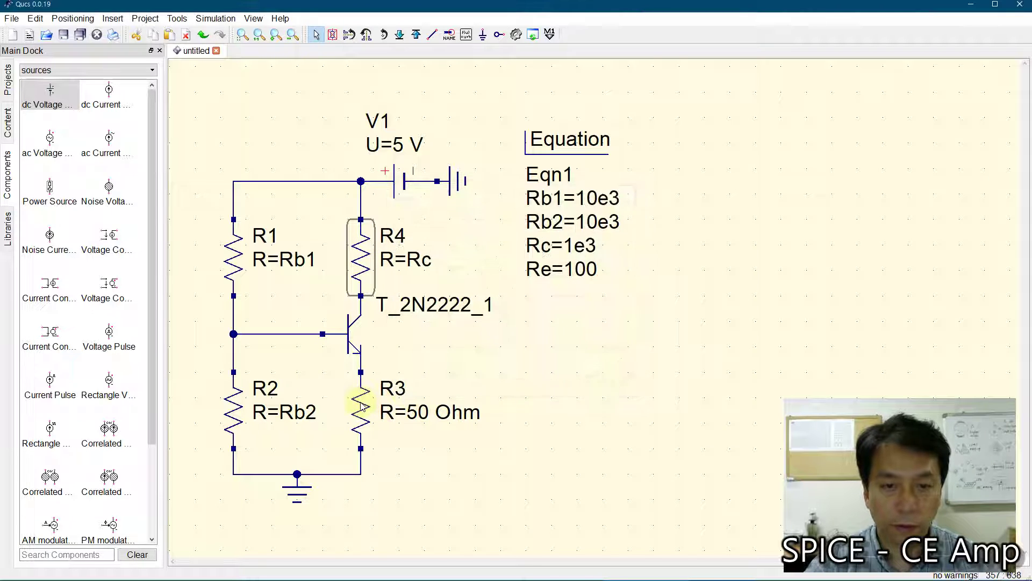
Set the resistance of emitter resistor R3 to the variable Re
double_click(361, 407)
left_click_drag(570, 288, 390, 292)
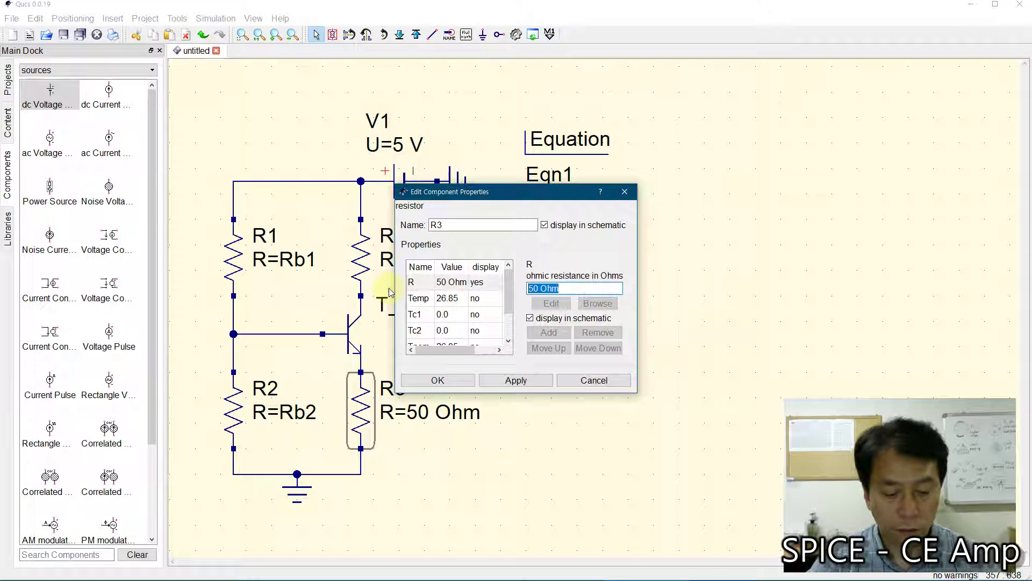
type("Re")
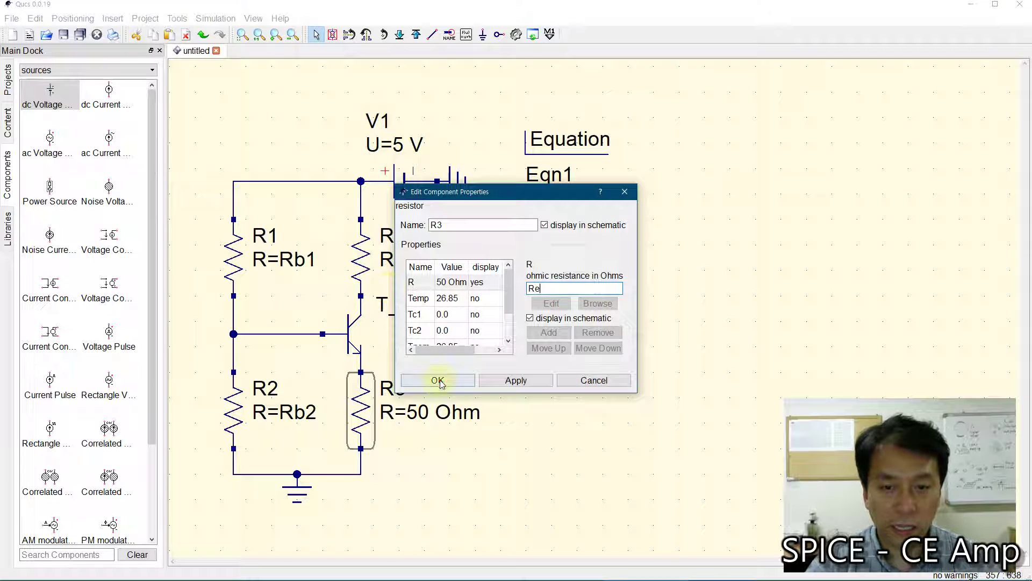
left_click(438, 380)
left_click(569, 451)
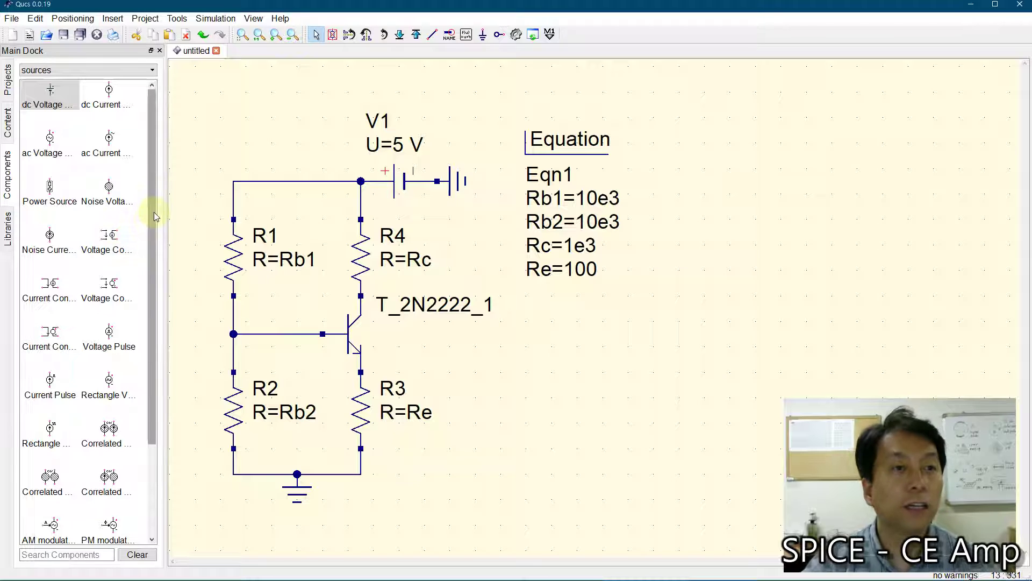
Place a dc simulation block below equation Eqn1 and shift it slightly down to clear the Re line
left_click(64, 70)
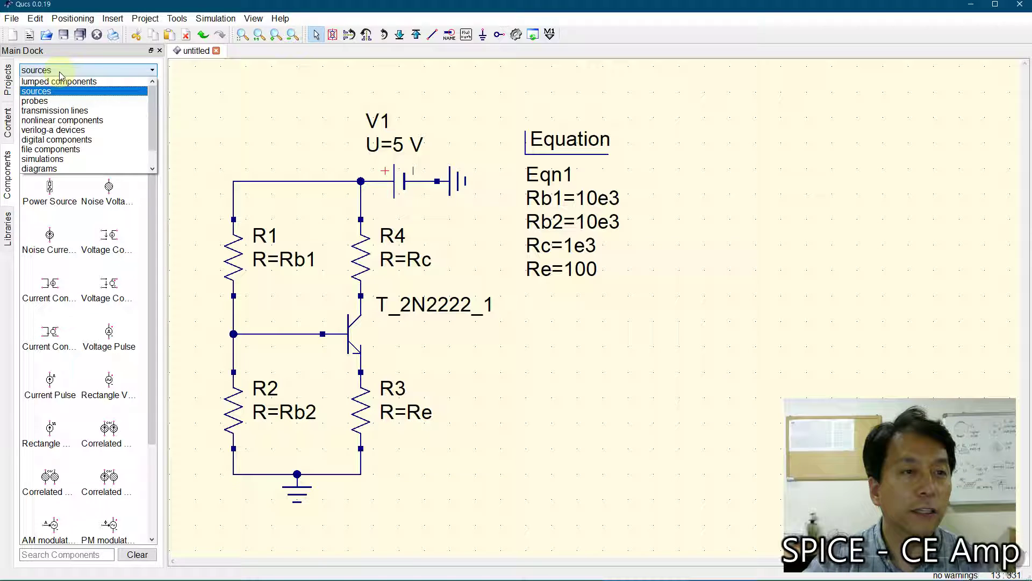
left_click(46, 159)
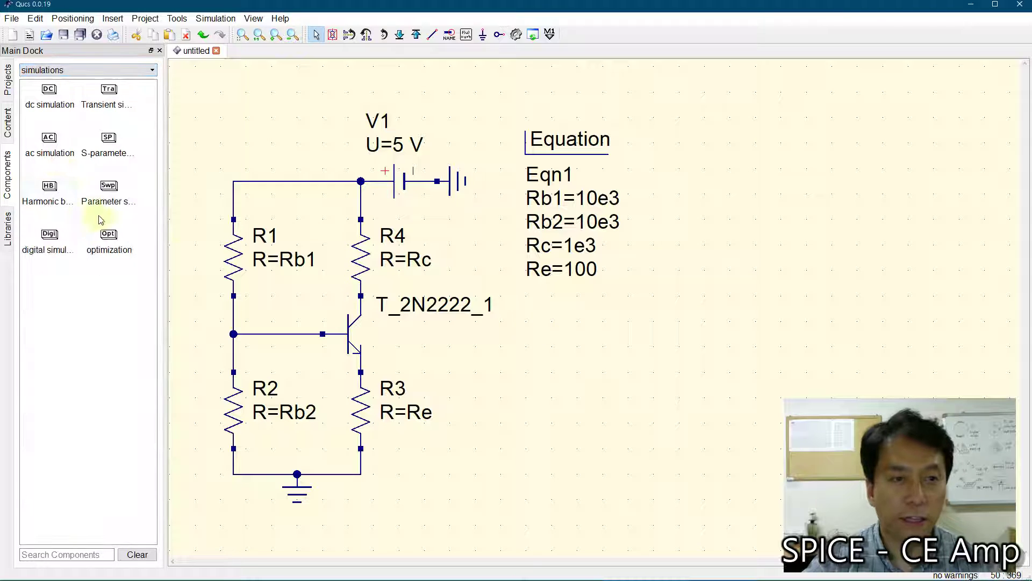
left_click(49, 94)
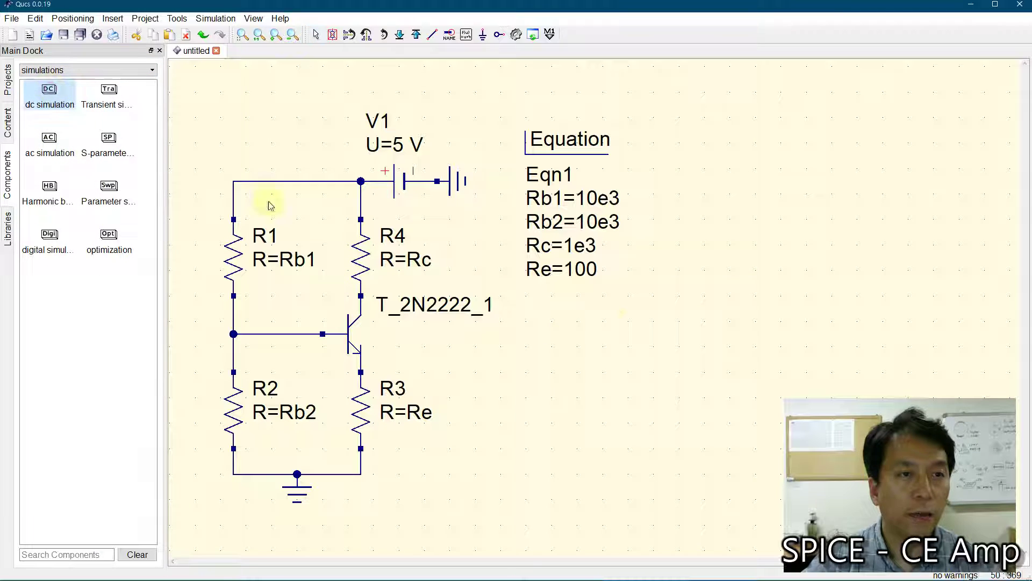
left_click(527, 296)
key("Escape")
left_click(596, 311)
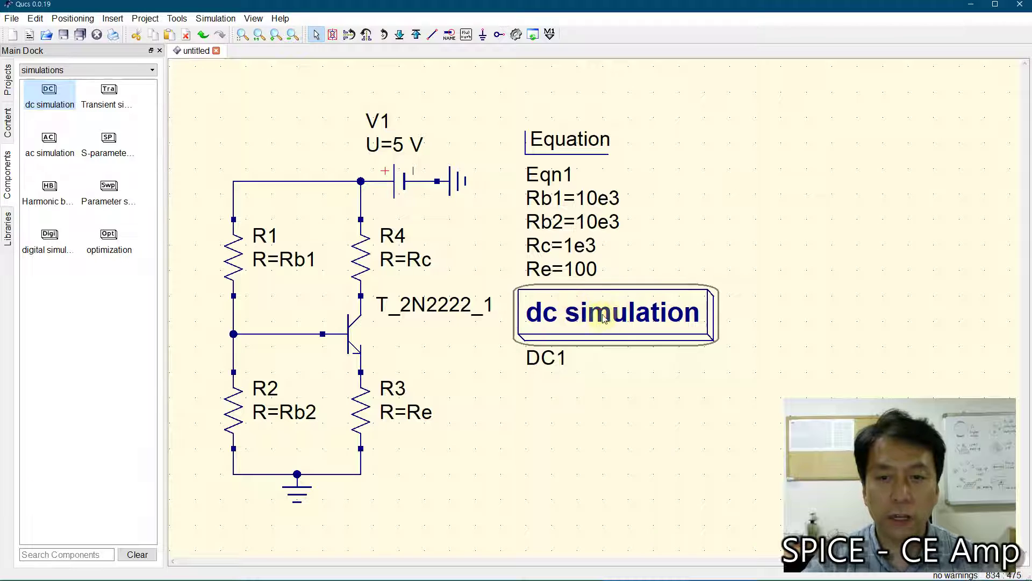
left_click_drag(595, 312, 597, 324)
left_click(667, 268)
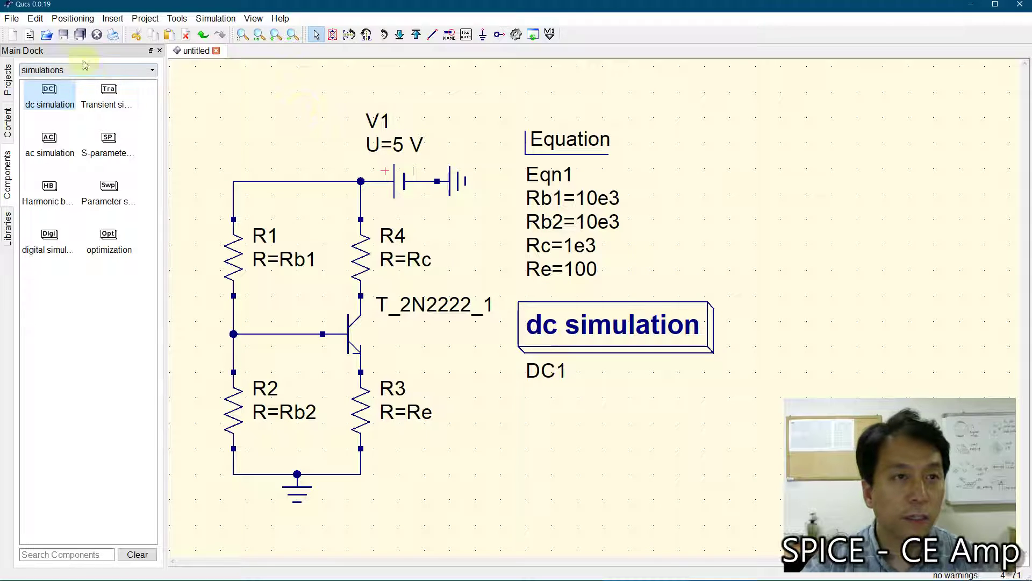
Save the schematic under the file name bjt1
left_click(63, 34)
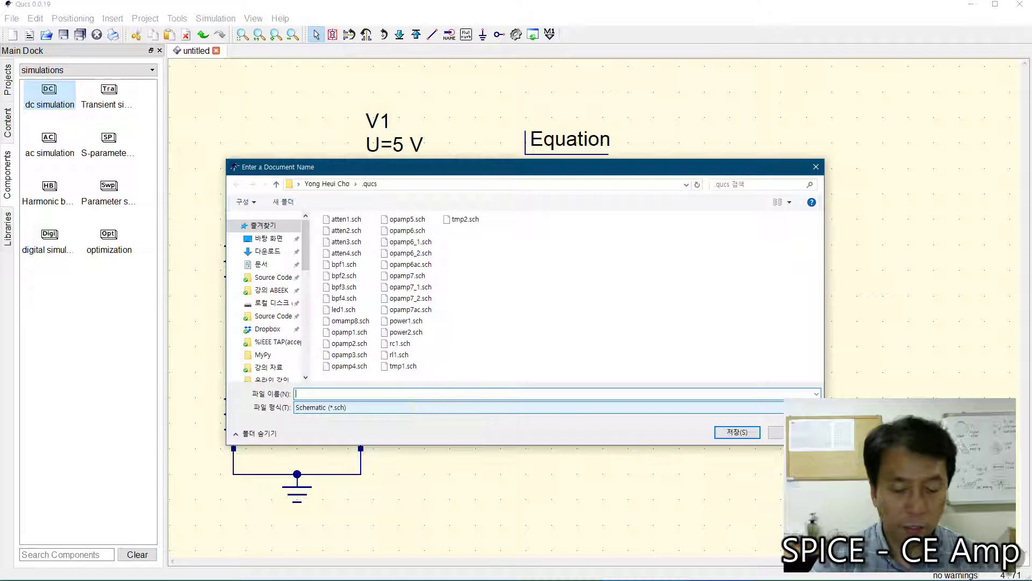
type("bjt1")
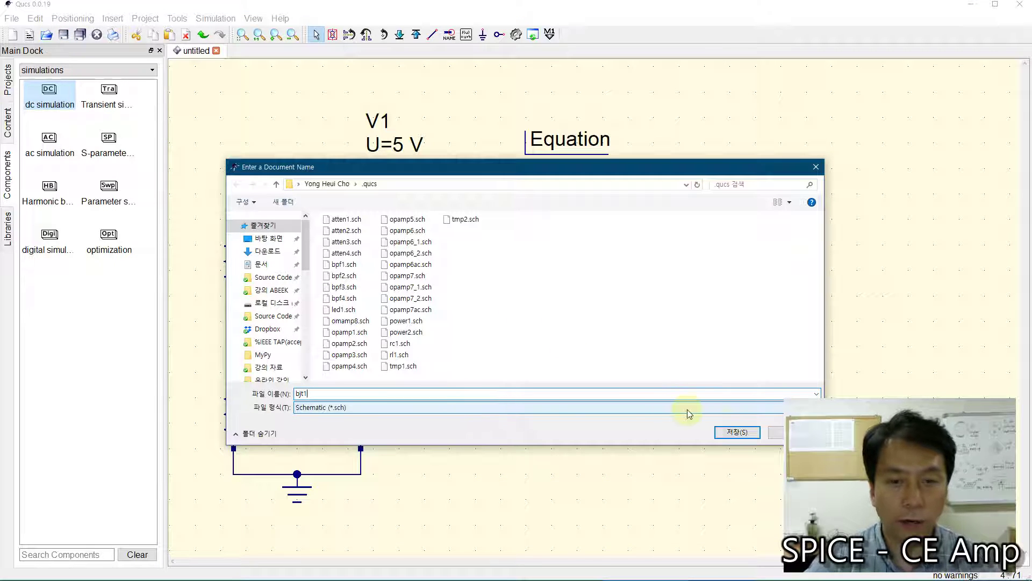
left_click(737, 432)
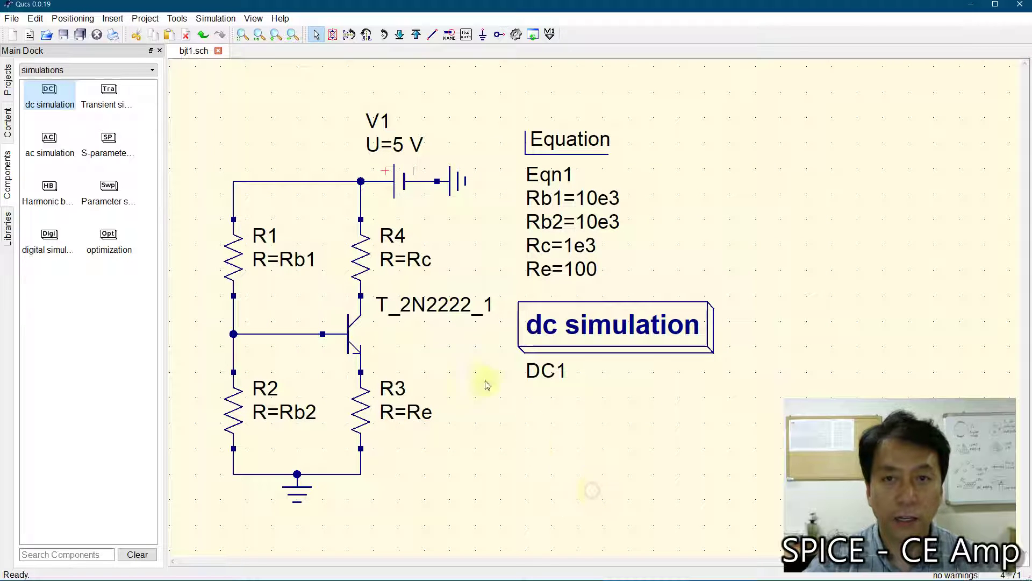
Run the dc simulation, return to the bjt1.sch schematic and calculate the DC bias voltages at its nodes
left_click(516, 34)
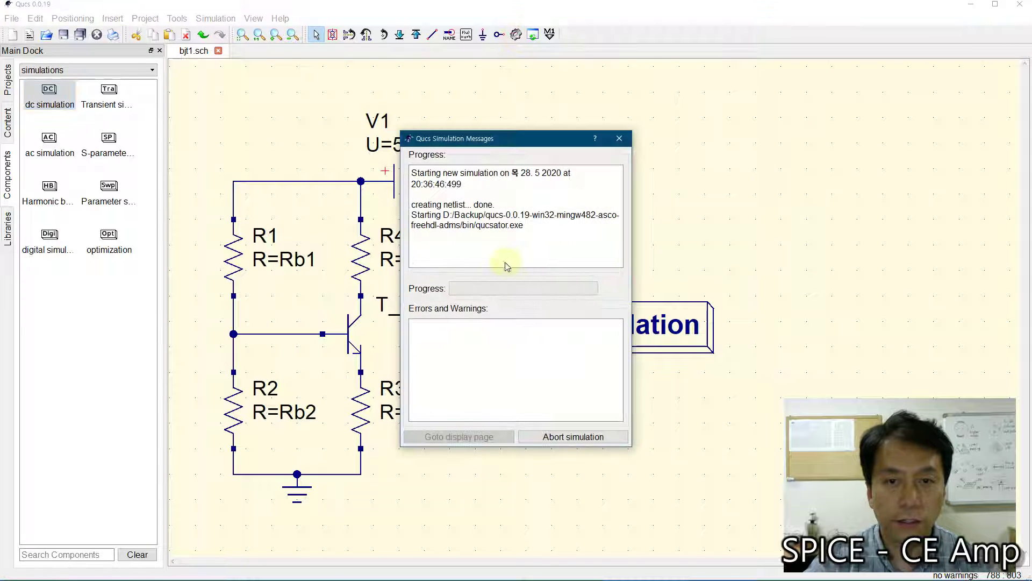
left_click(194, 54)
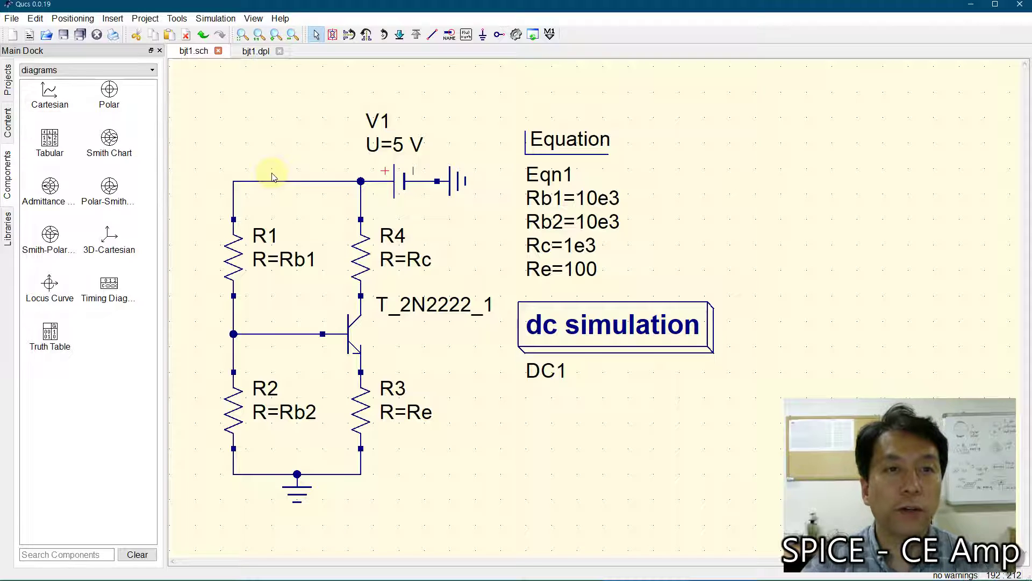
left_click(220, 19)
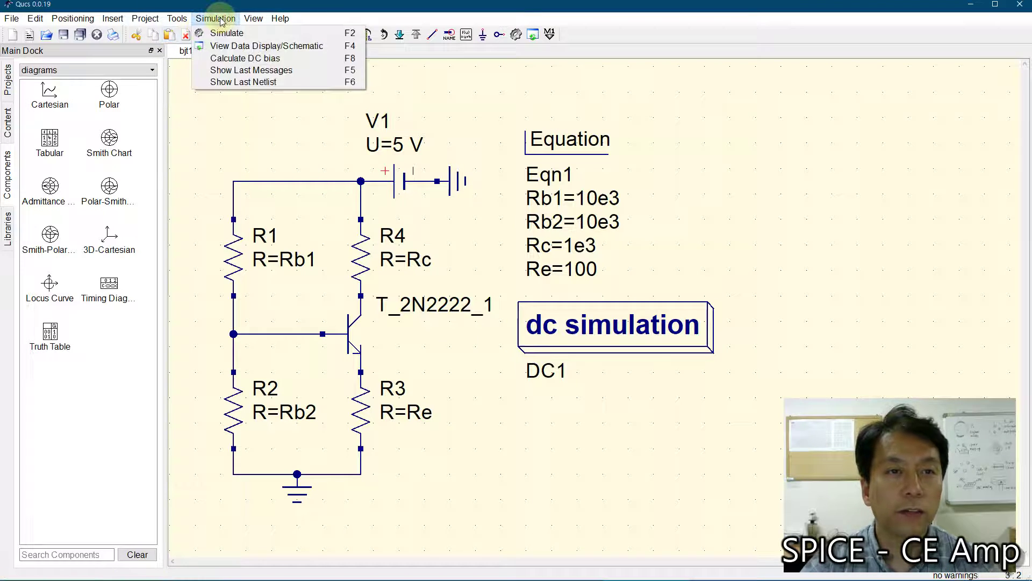
left_click(231, 58)
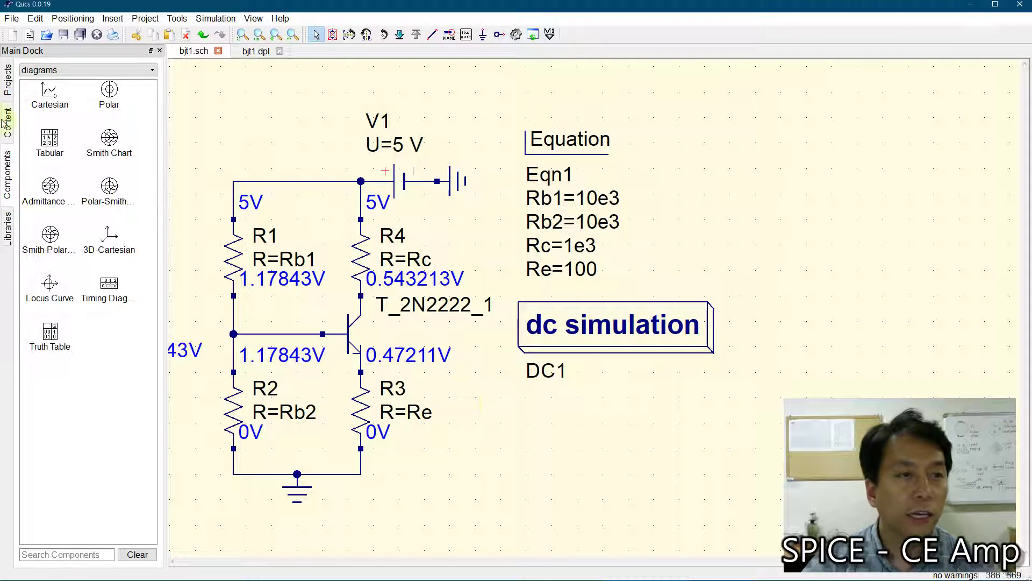
Place two current probes, one above the other, in the empty area beside equation Eqn1
left_click(35, 68)
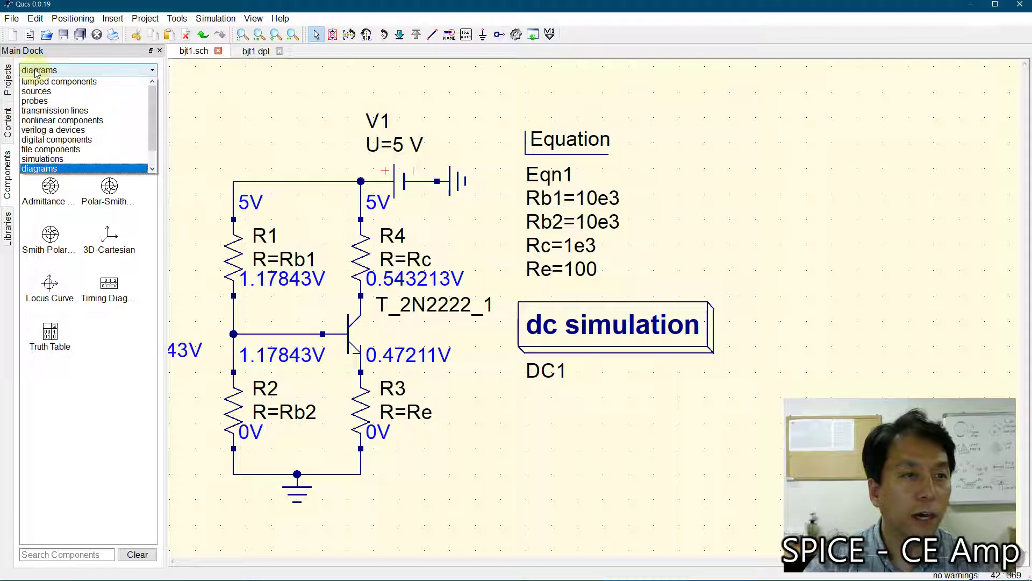
left_click(36, 102)
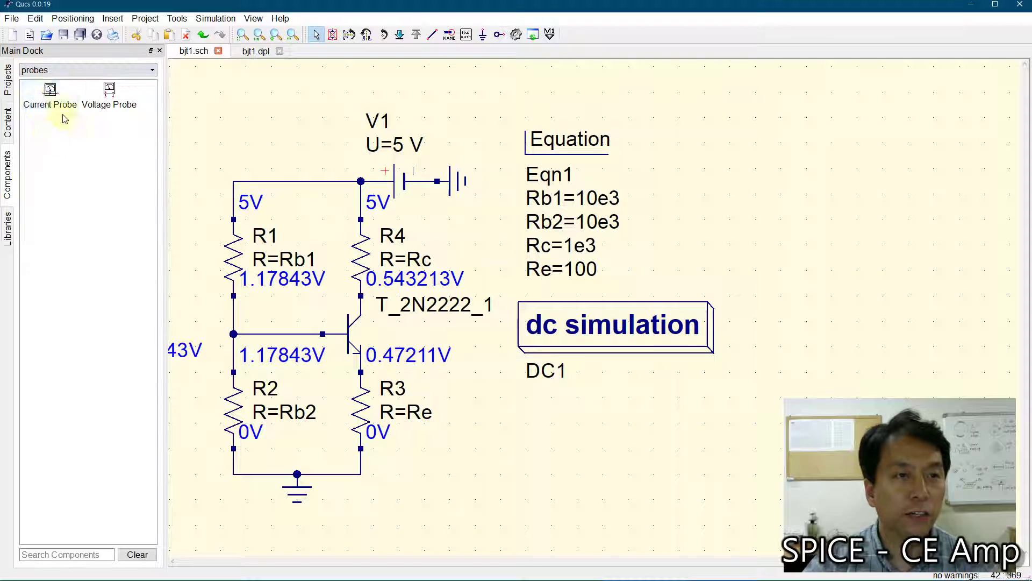
left_click(54, 94)
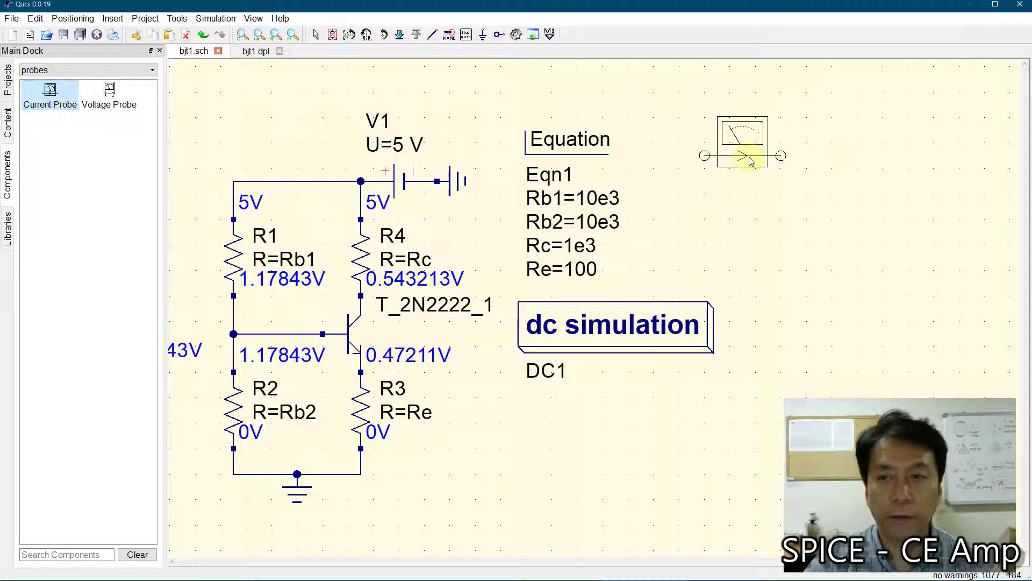
left_click(755, 156)
left_click(793, 258)
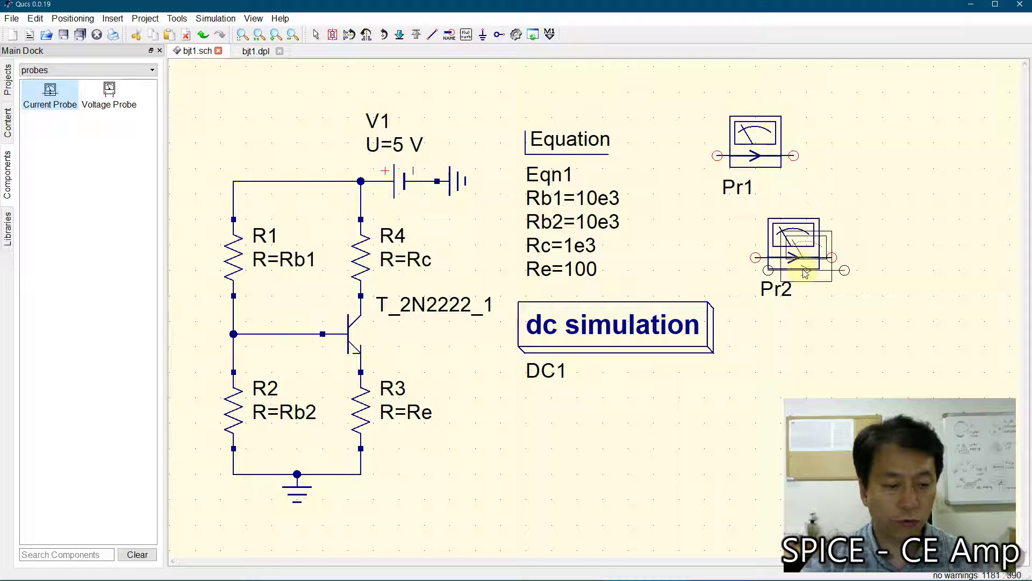
key("Escape")
Rename the upper current probe to Cb
double_click(755, 137)
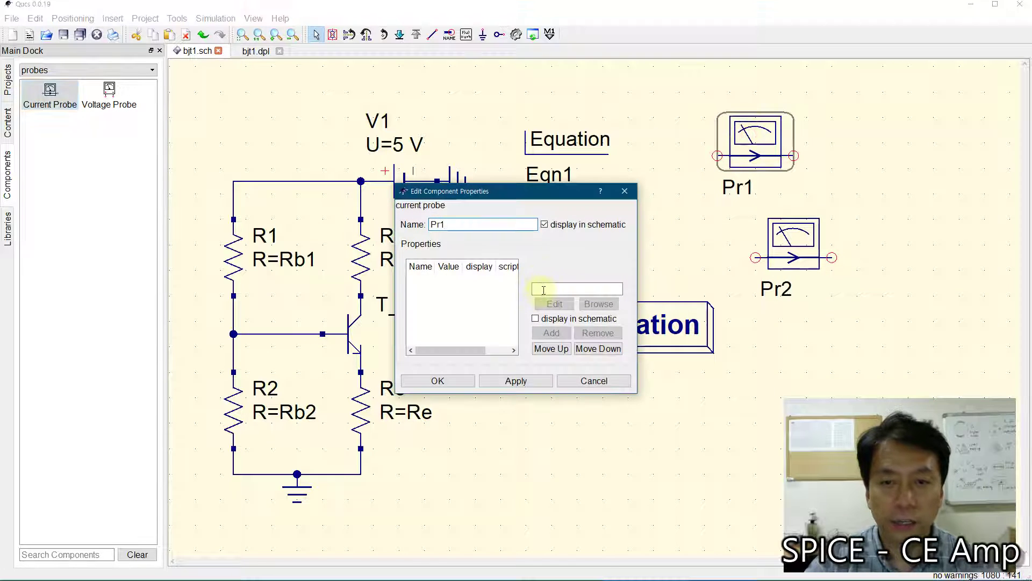
double_click(460, 224)
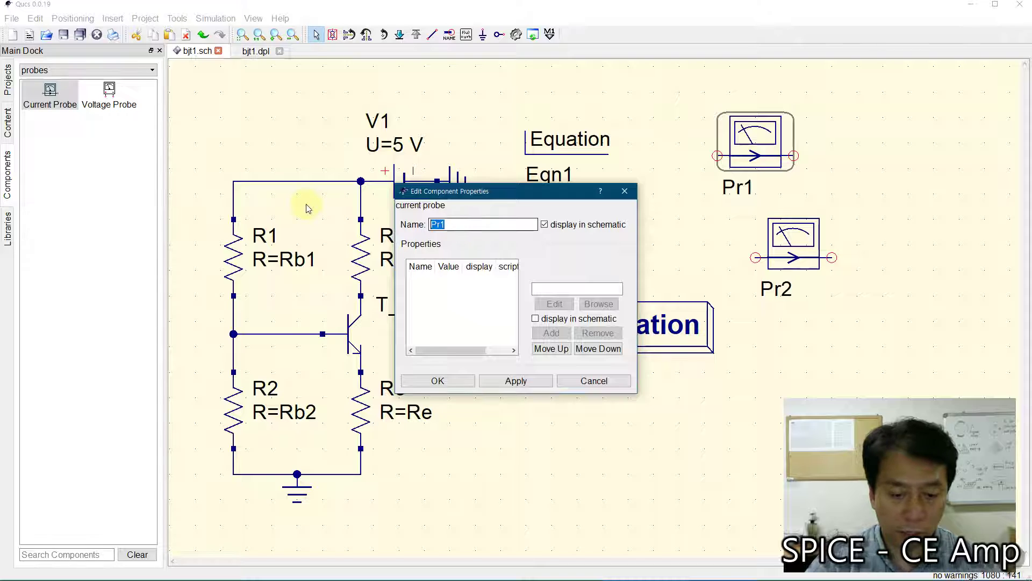
type("Cb")
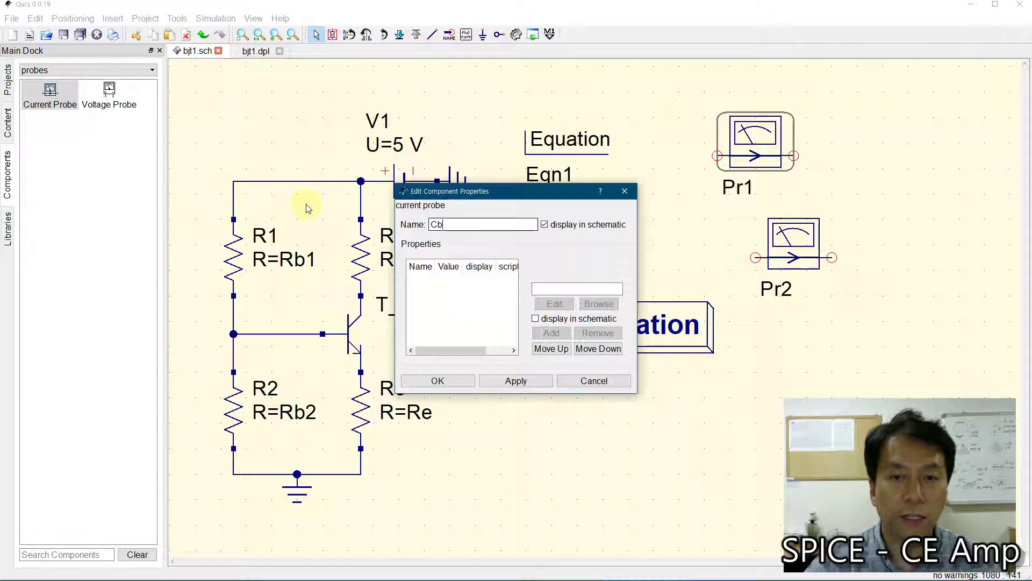
left_click(445, 382)
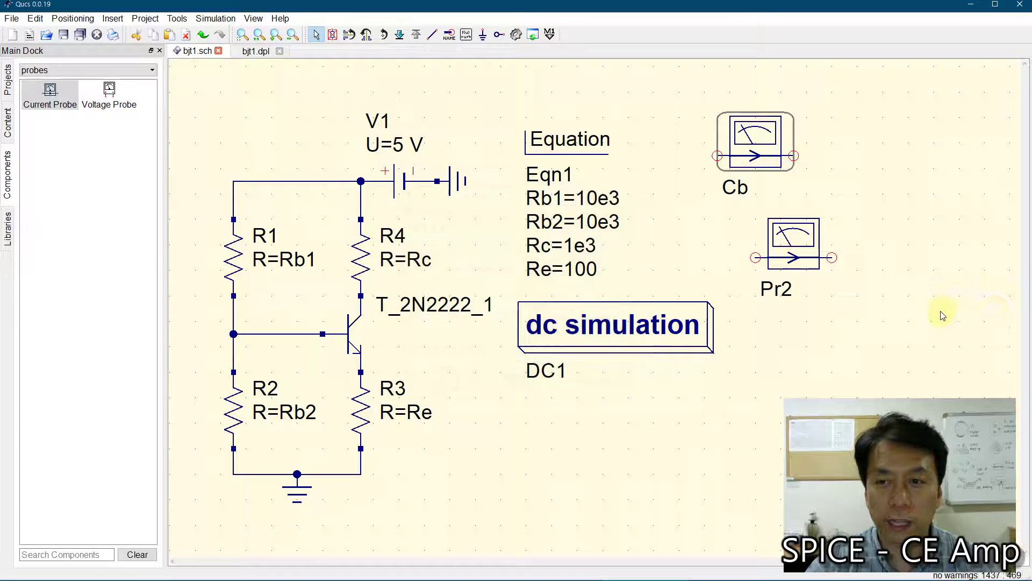
Rename the lower current probe to Cc
double_click(780, 240)
double_click(461, 225)
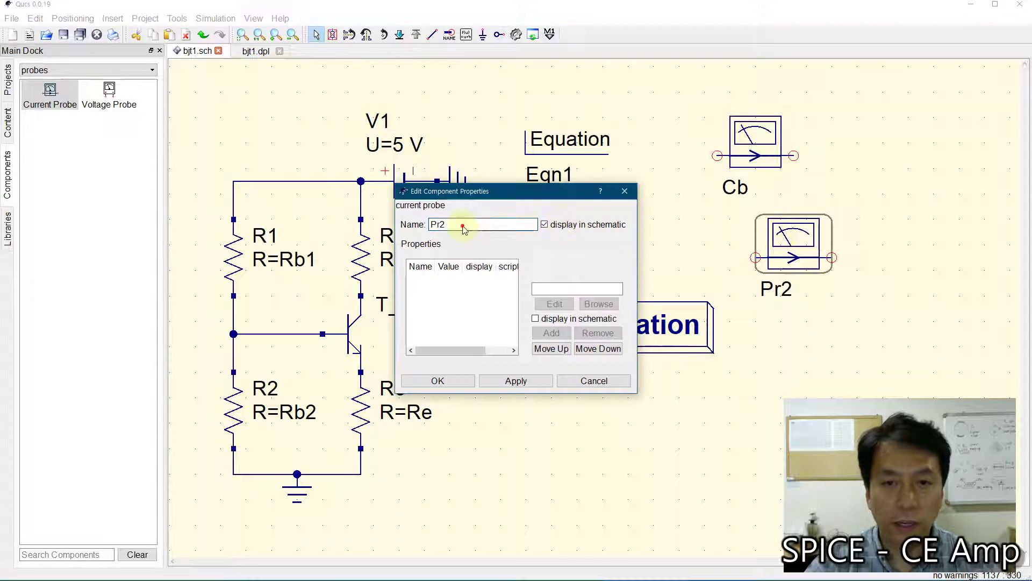
type("Cc")
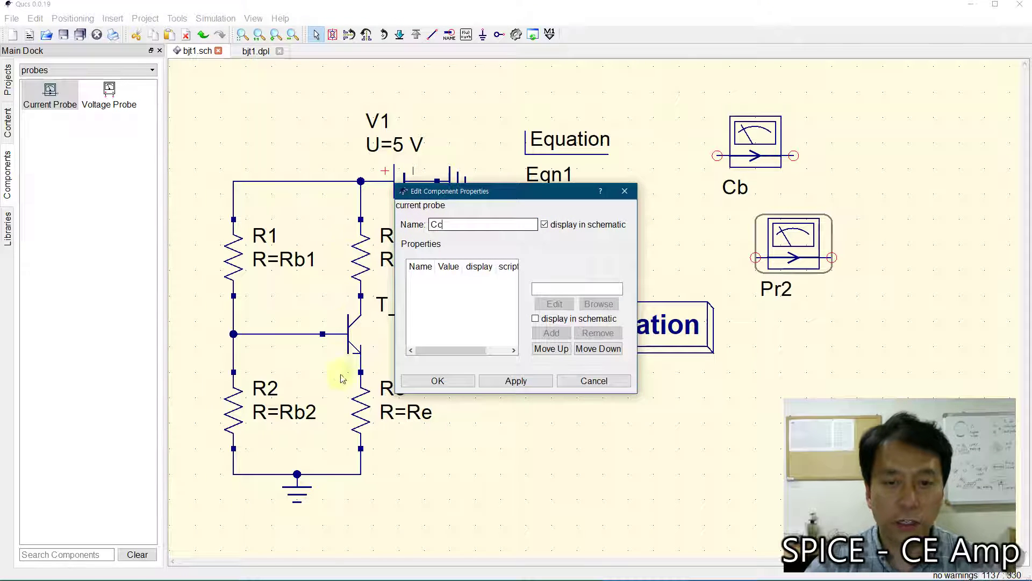
left_click(435, 380)
left_click(828, 324)
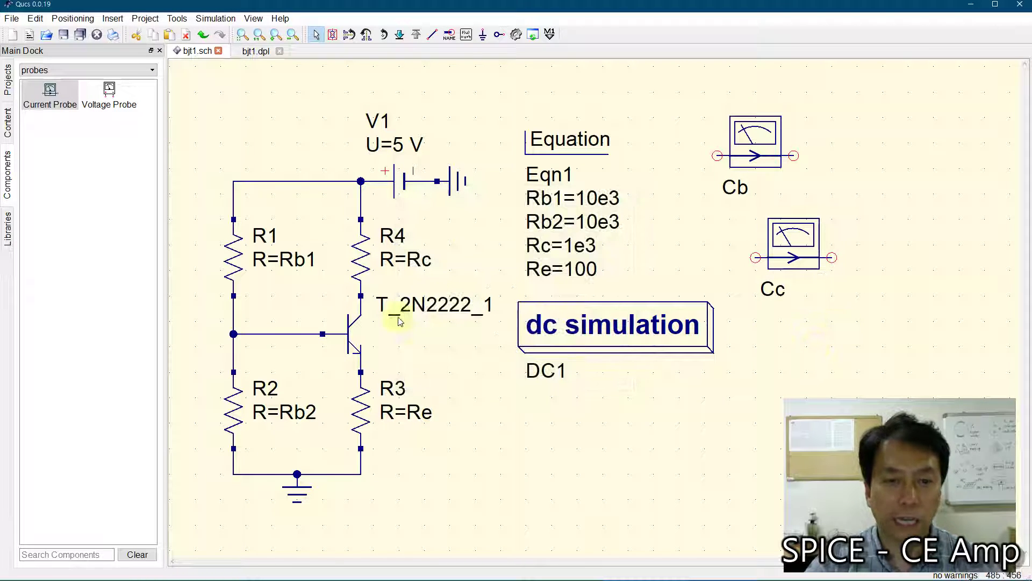
Replace the base wire with current probe Cb, connecting the R1–R2 junction to the transistor base
left_click(288, 334)
key("Delete")
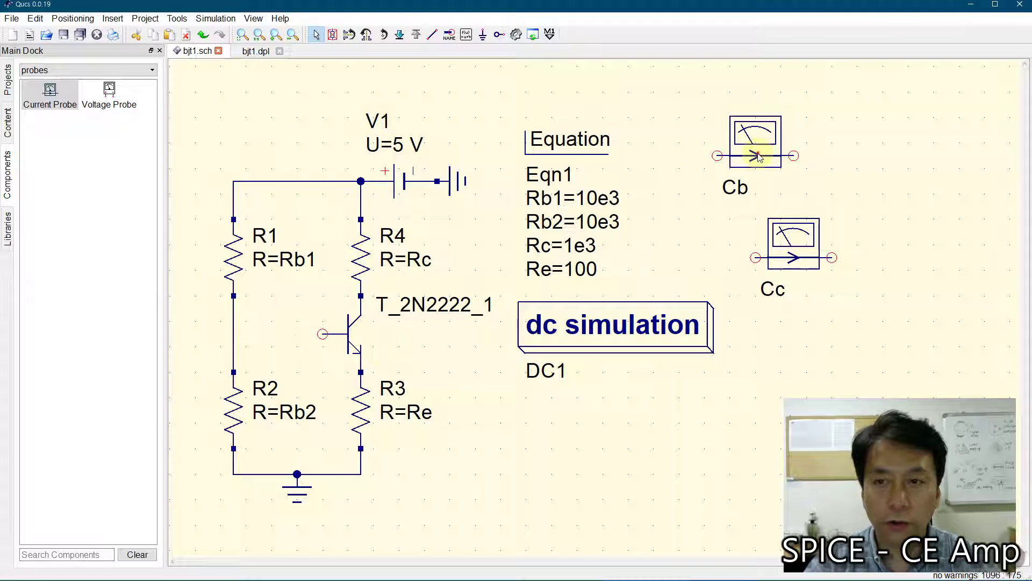
left_click_drag(742, 163, 287, 324)
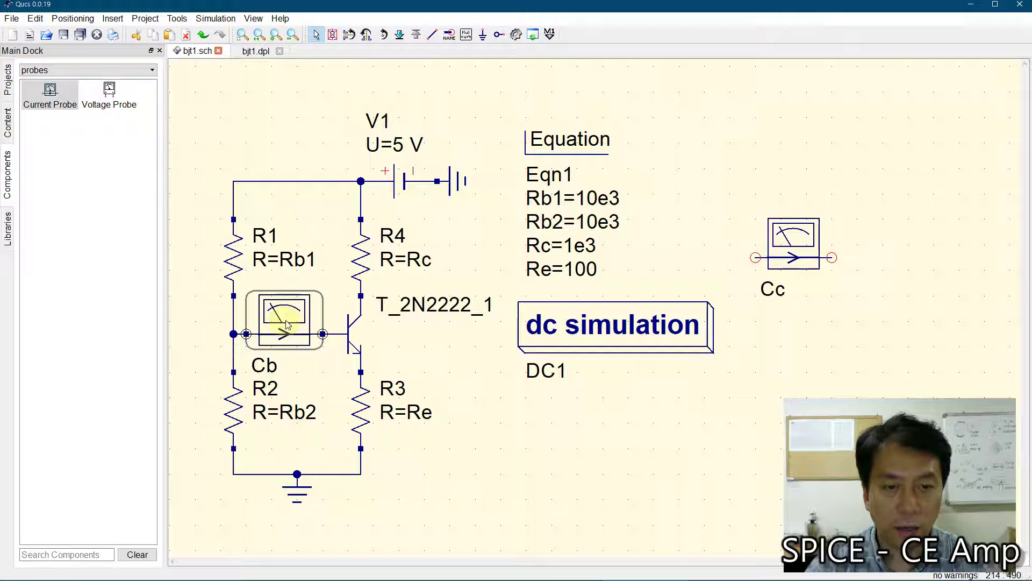
left_click(548, 506)
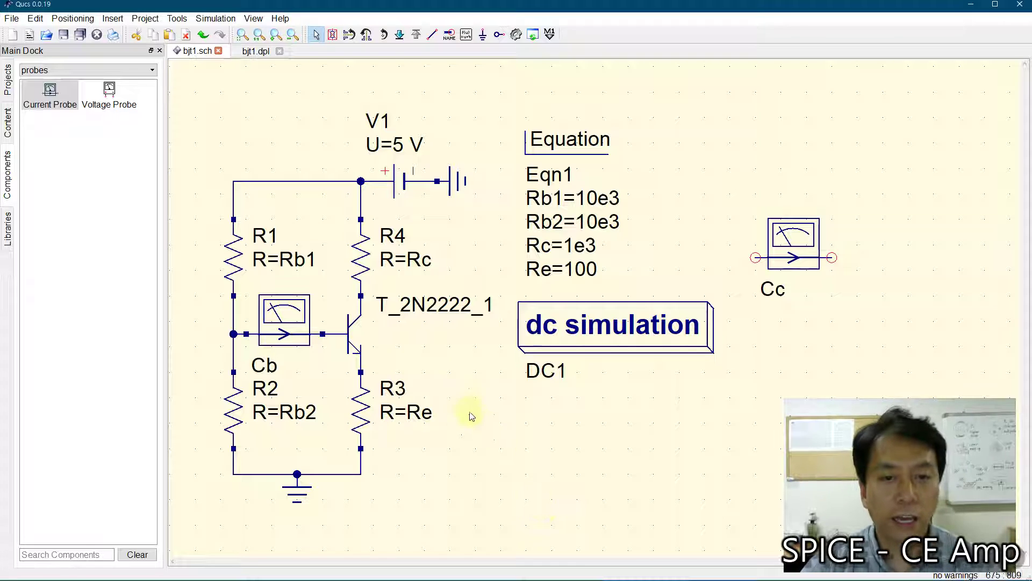
Shift R4 slightly up and raise source V1, its ground and the supply wire to make room above R4
left_click(360, 267)
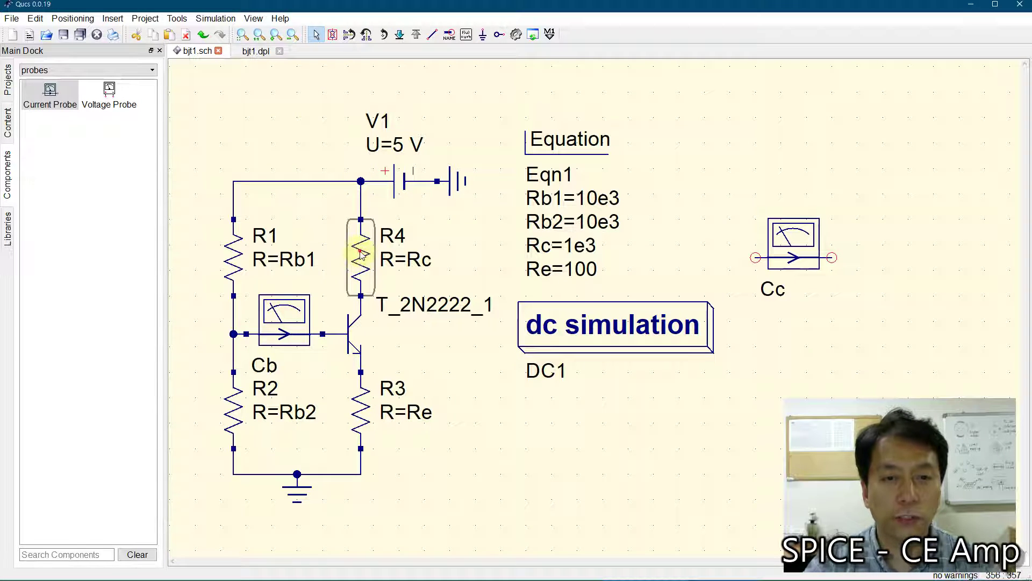
left_click_drag(359, 243, 361, 231)
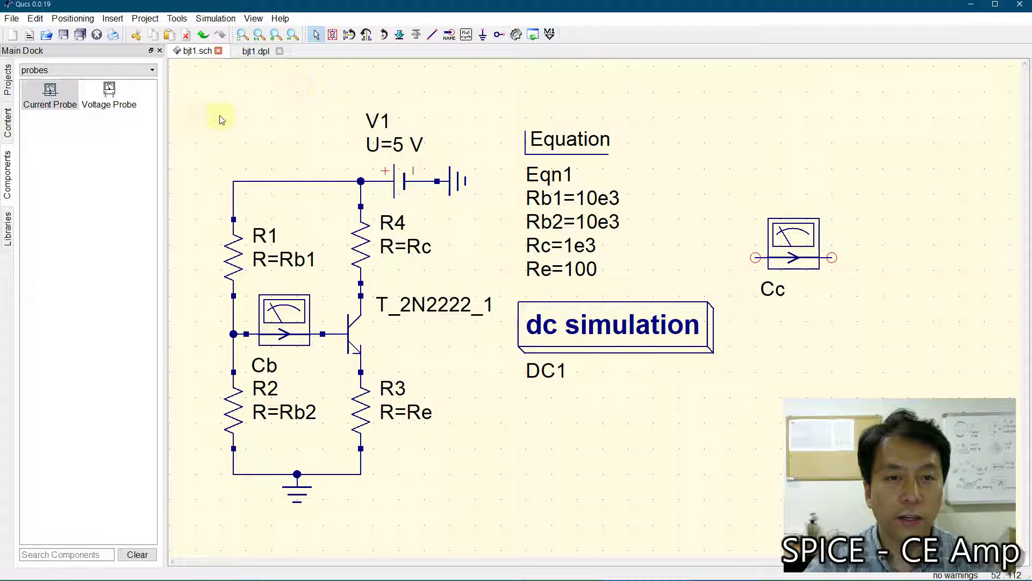
left_click_drag(197, 95, 484, 207)
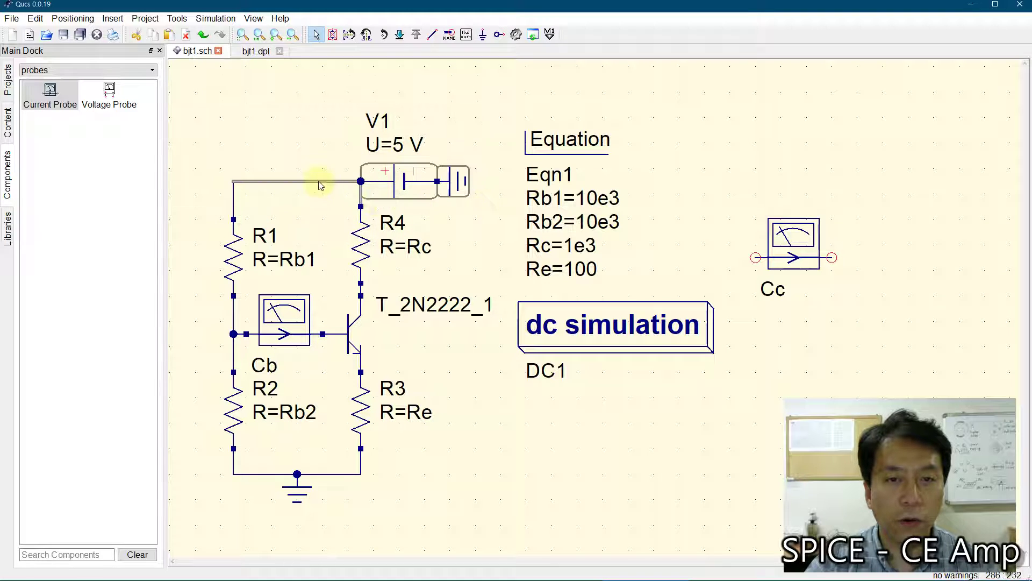
left_click_drag(319, 182, 319, 117)
left_click(452, 188)
Delete the wire between the supply node and R4, and turn current probe Cc vertical with its arrow pointing down, set on grid
left_click(361, 156)
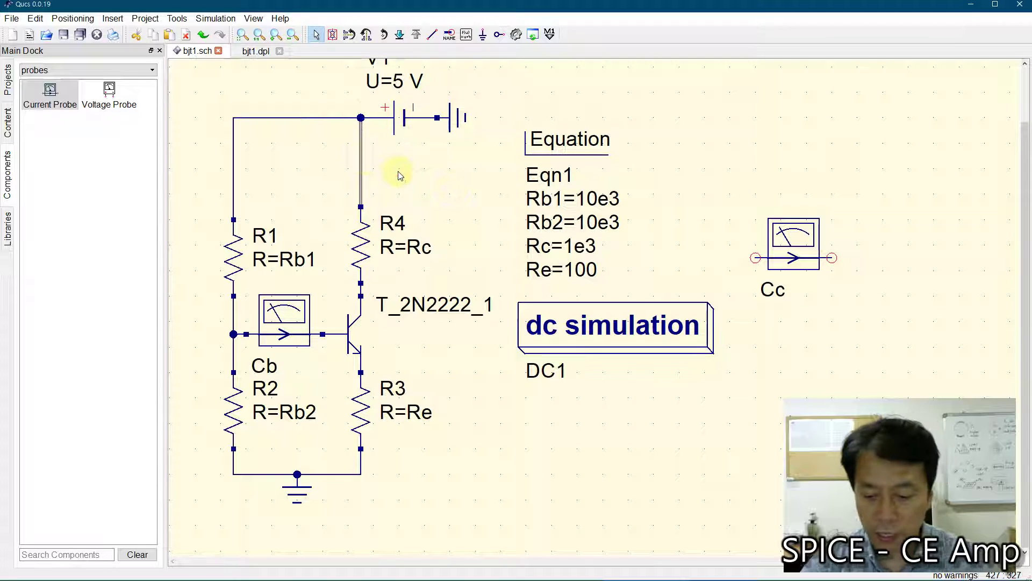
key("Delete")
left_click(794, 246)
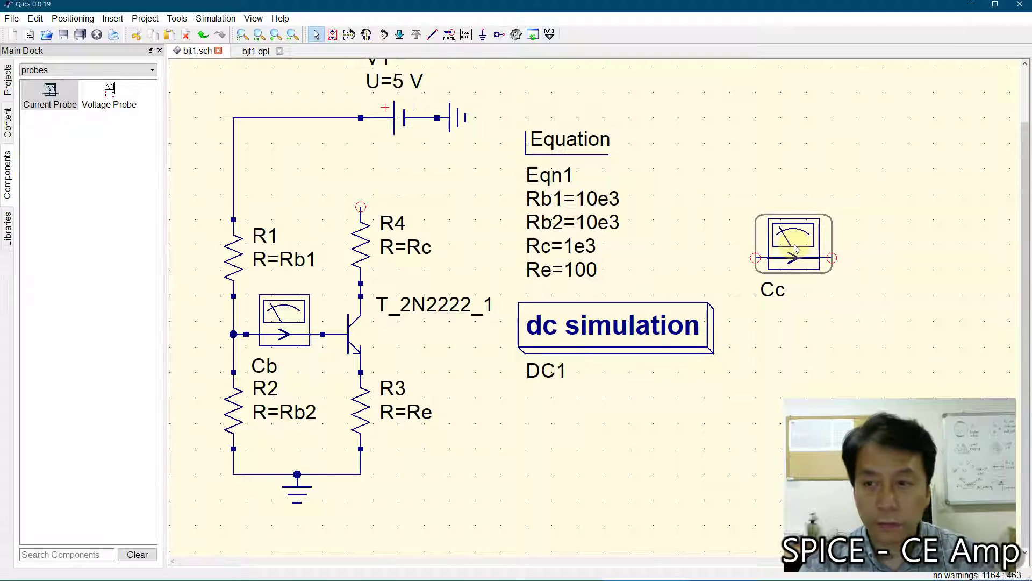
key("ctrl+r")
key("ctrl+j")
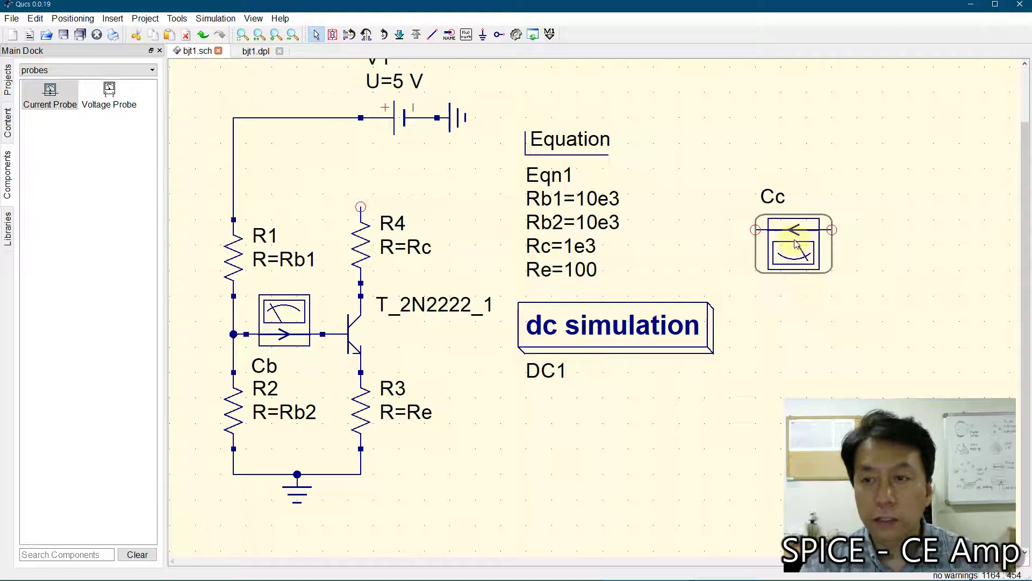
key("ctrl+m")
right_click(795, 243)
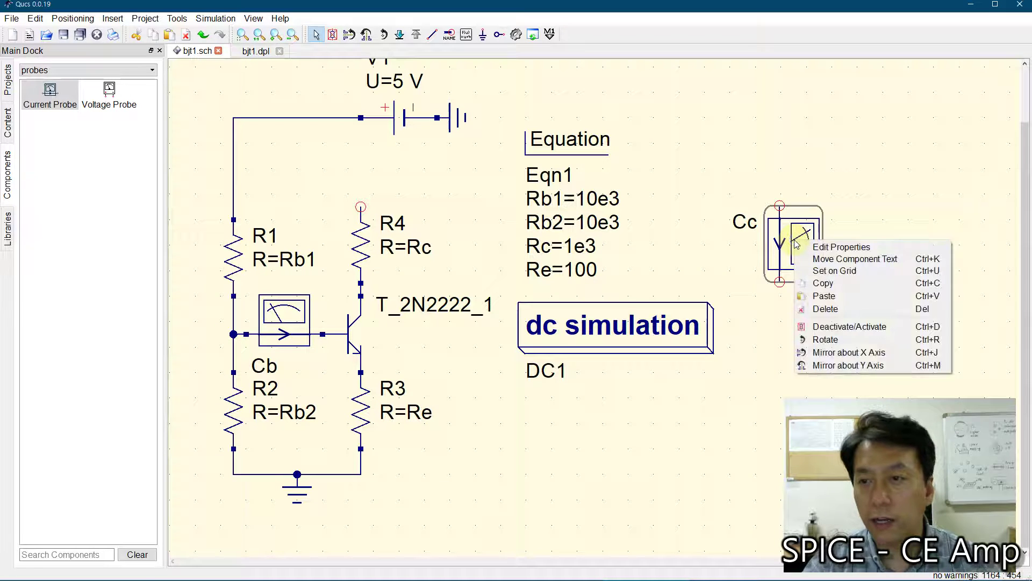
left_click(834, 270)
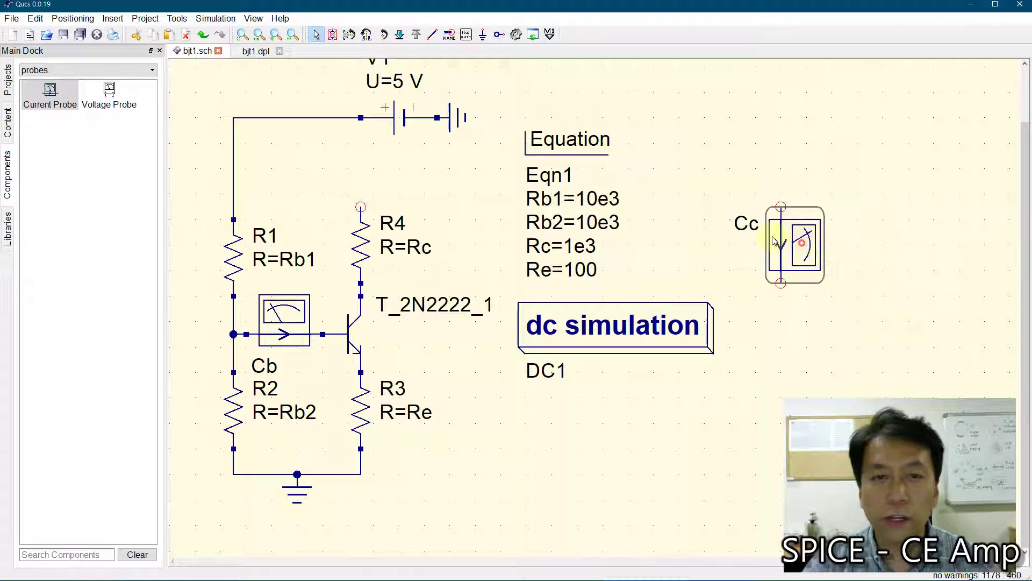
Attach current probe Cc to the top of R4 and lower V1, its ground and the supply wire onto the probe's upper terminal
left_click_drag(799, 240, 380, 173)
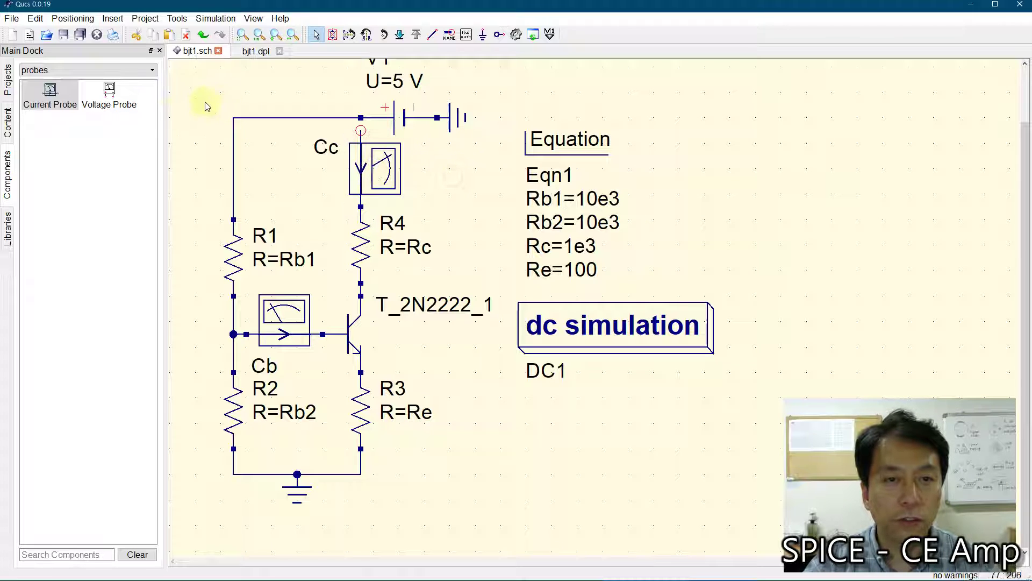
left_click_drag(204, 96, 489, 150)
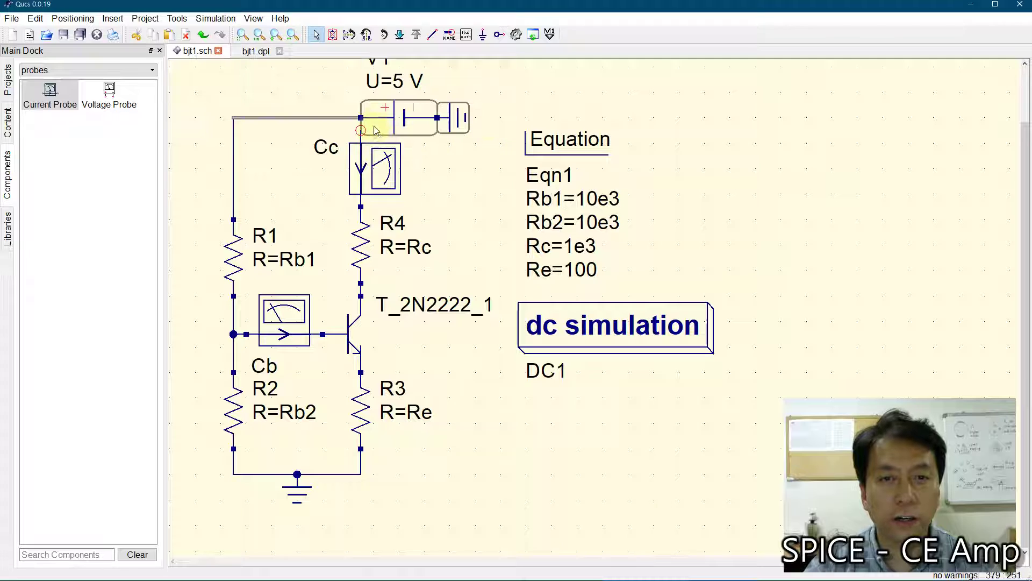
key("Delete")
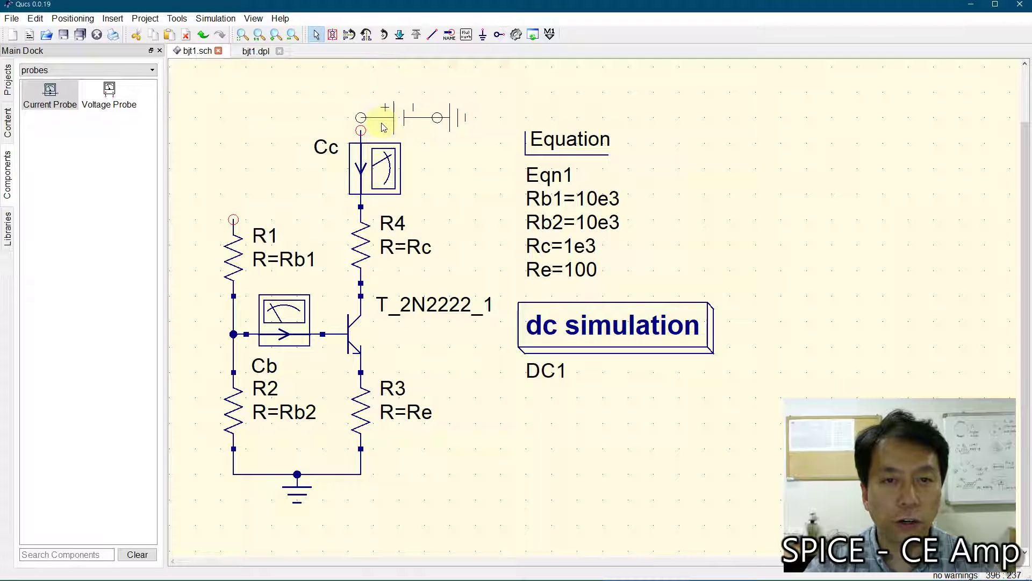
key("ctrl+z")
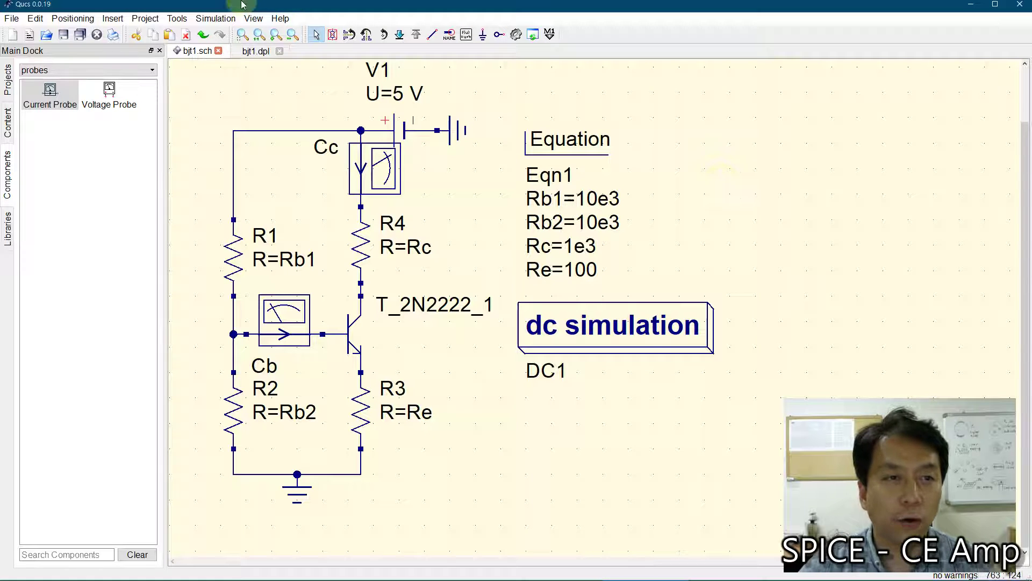
Place one voltage probe in the empty area beside R3, below the dc simulation block
left_click(109, 93)
left_click(475, 451)
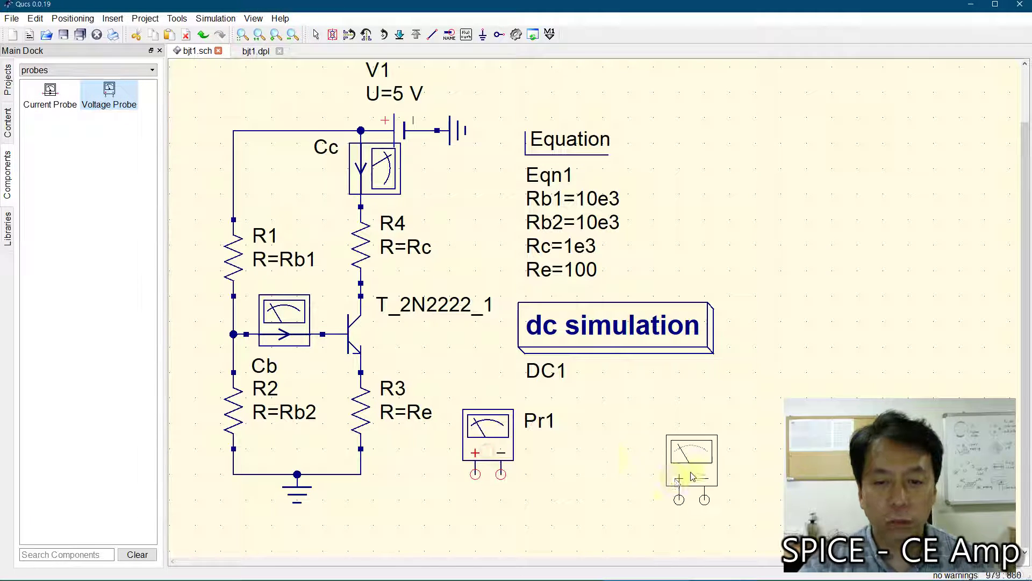
key("Escape")
Rotate voltage probe Pr1 so its terminals face the transistor, move it beside the transistor, and shift the dc simulation block away from it
left_click(493, 449)
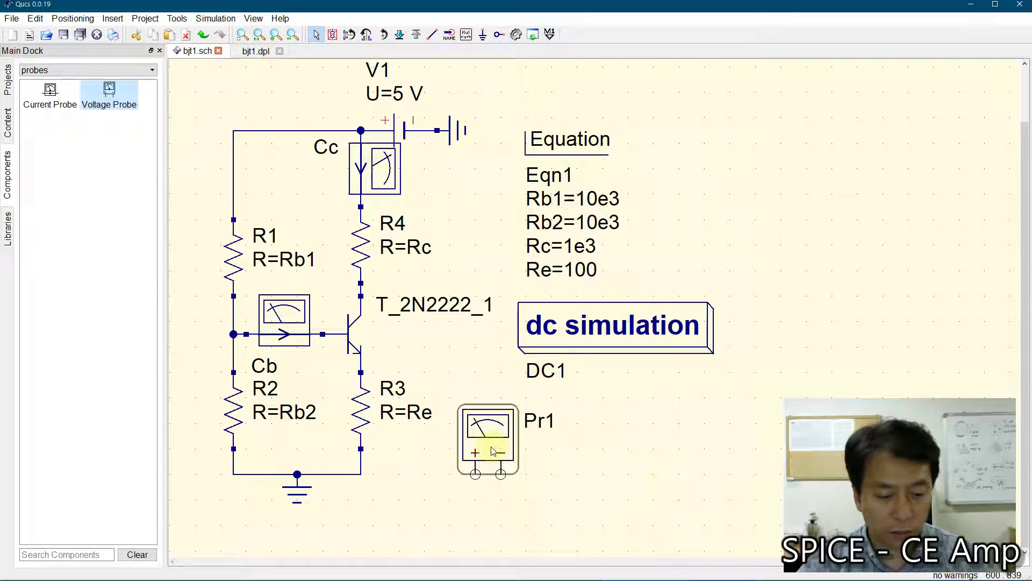
key("ctrl+r")
key("ctrl+r")
key("ctrl+r")
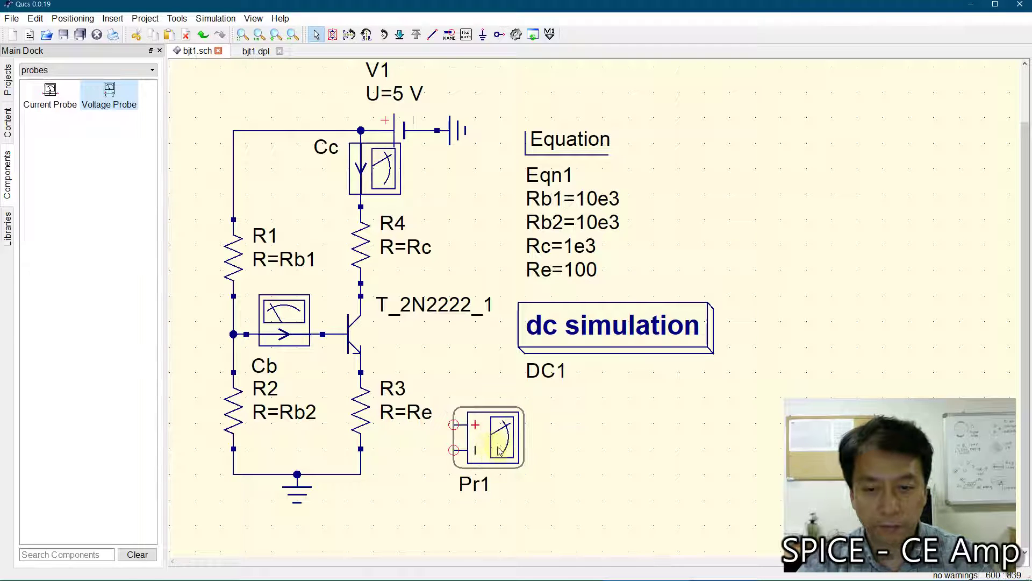
left_click_drag(501, 450, 473, 367)
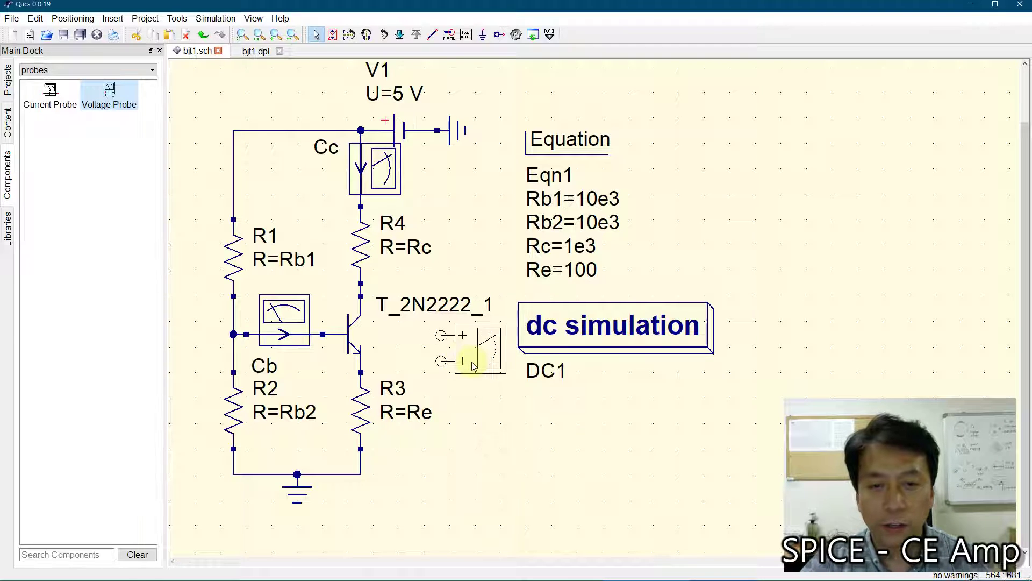
left_click_drag(599, 322, 617, 315)
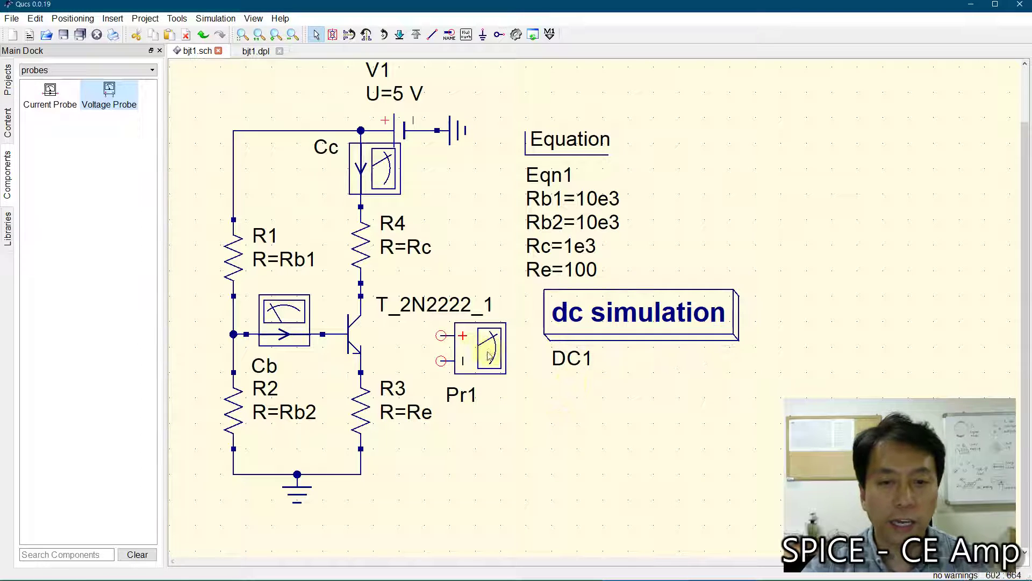
left_click(432, 35)
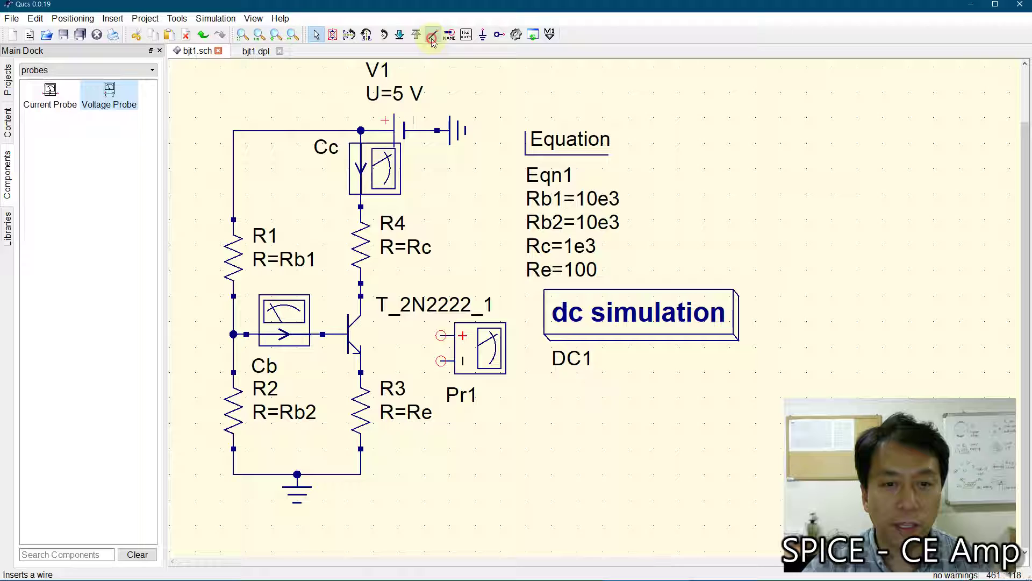
left_click(361, 283)
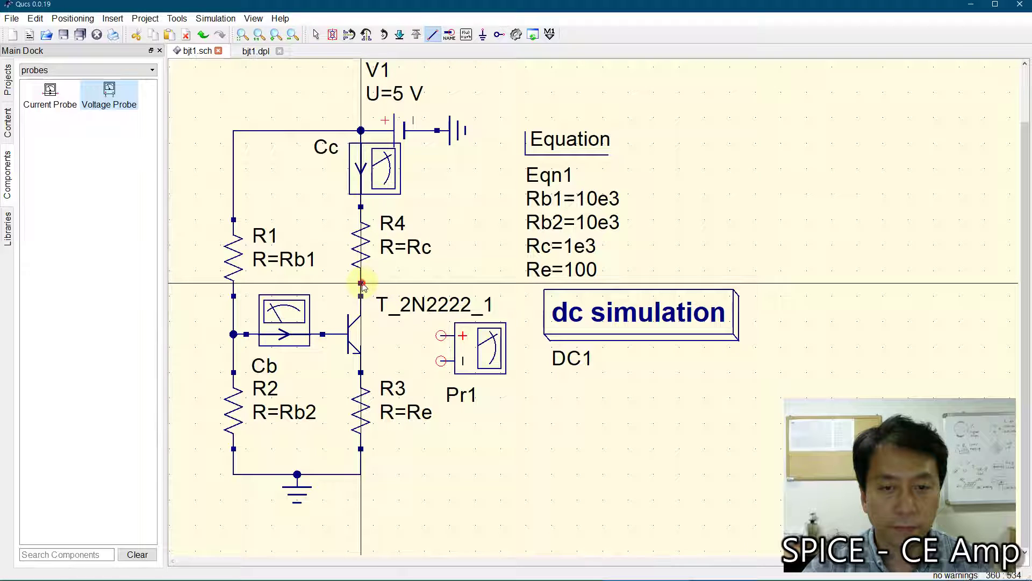
left_click(429, 286)
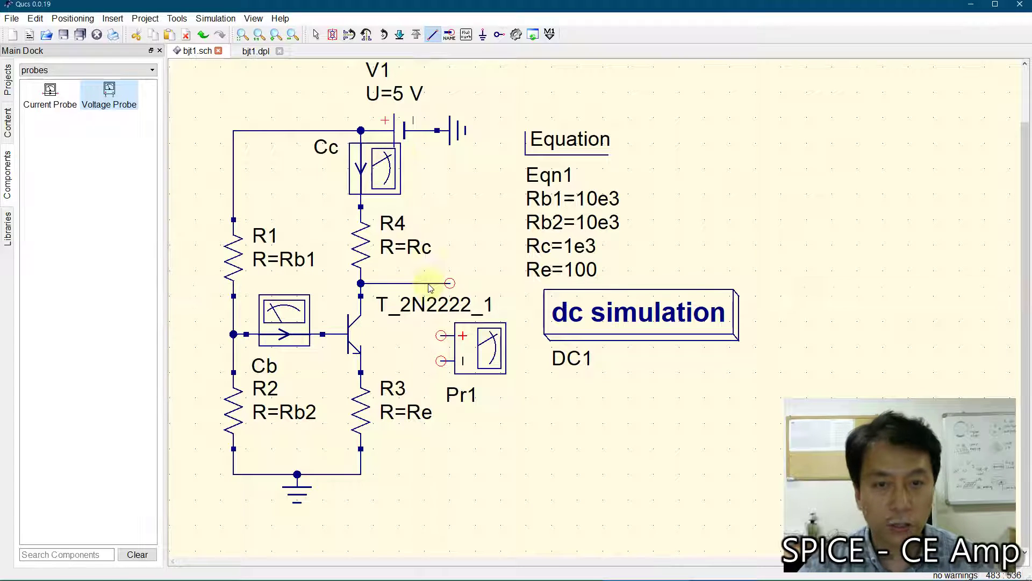
key("Escape")
left_click(421, 286)
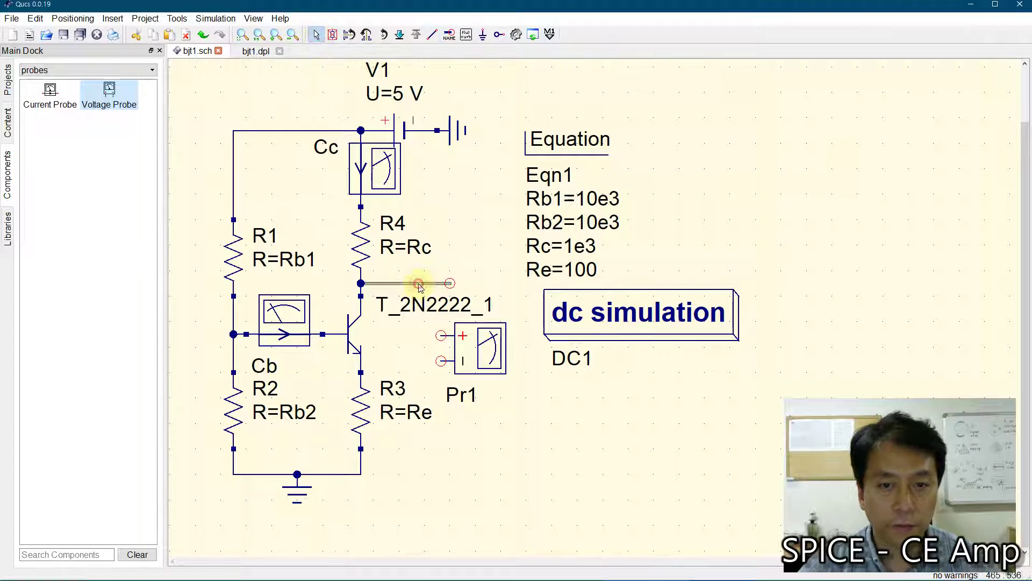
key("Delete")
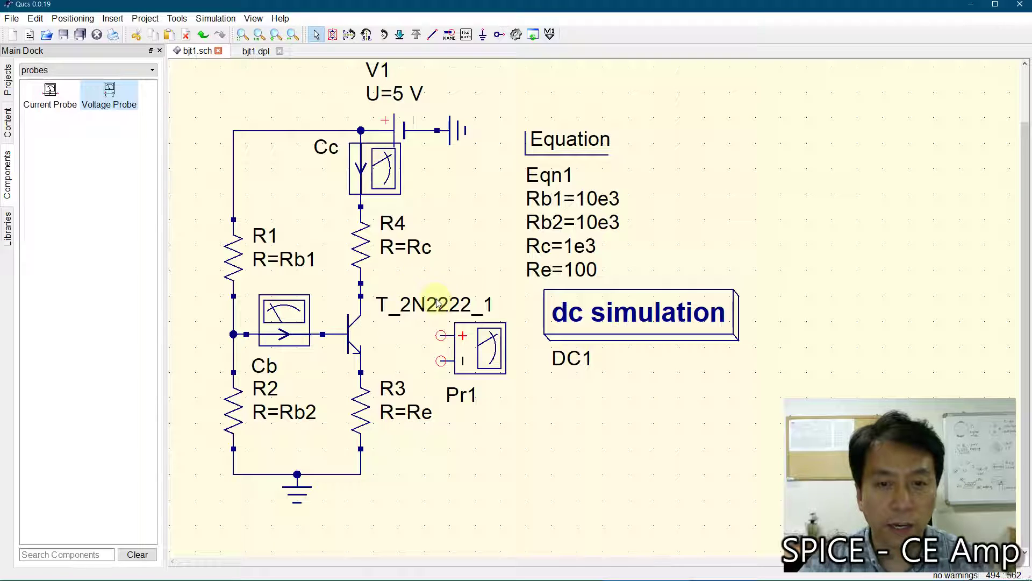
Set voltage probe Pr1 on grid
left_click(432, 35)
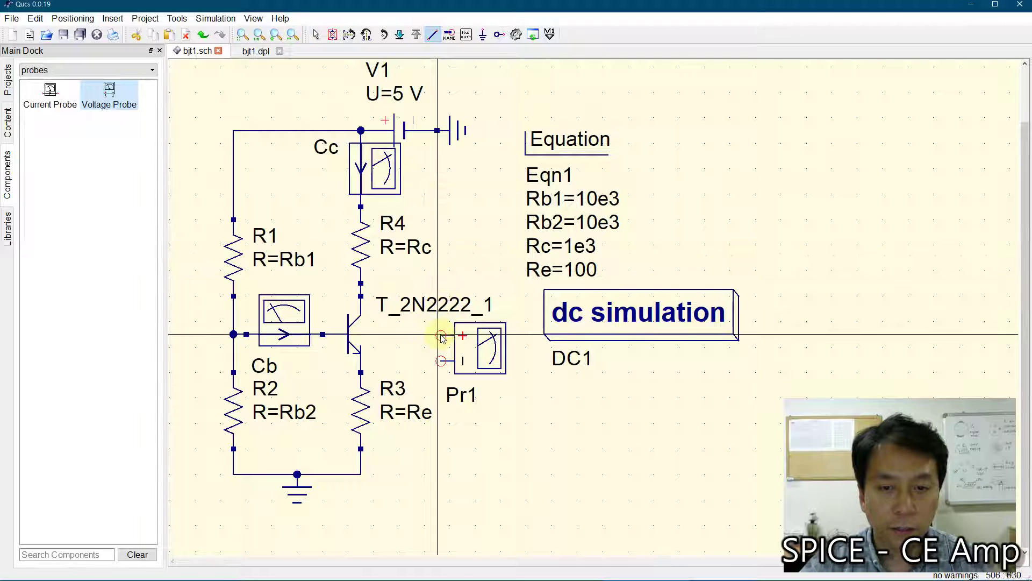
right_click(476, 354)
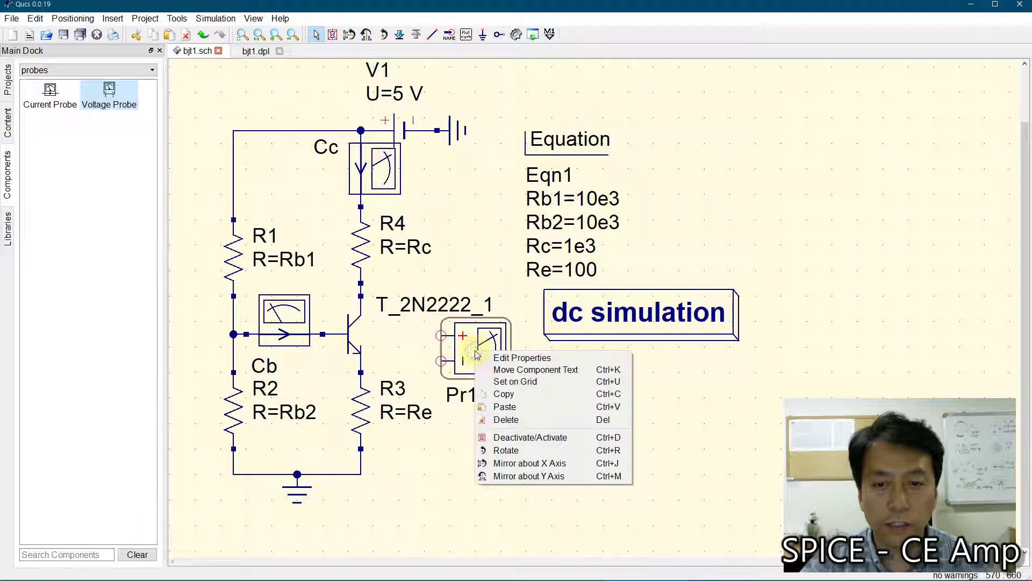
left_click(513, 383)
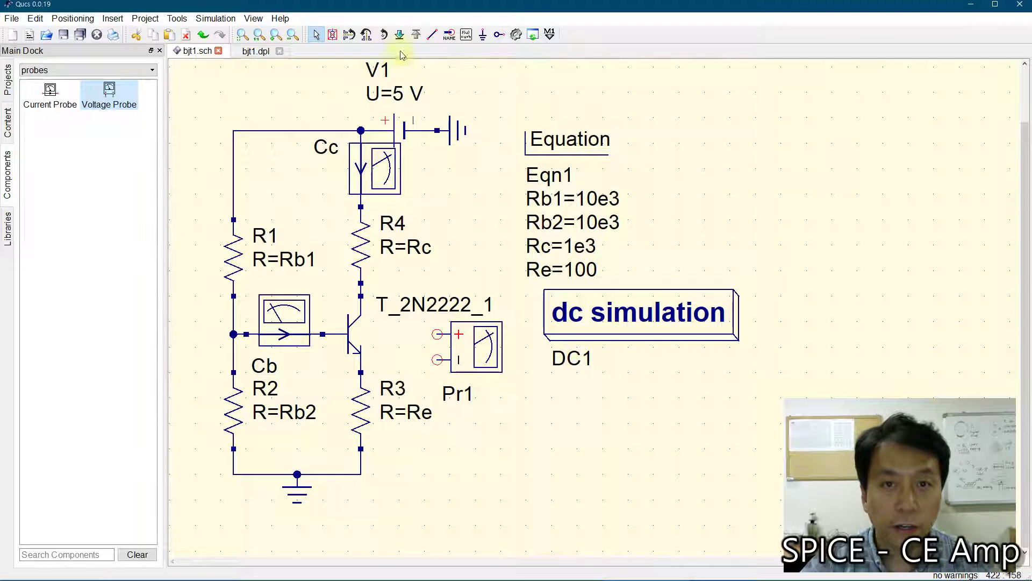
Wire the positive terminal of voltage probe Pr1 to the node between R4 and the transistor's collector
left_click(432, 35)
left_click(437, 334)
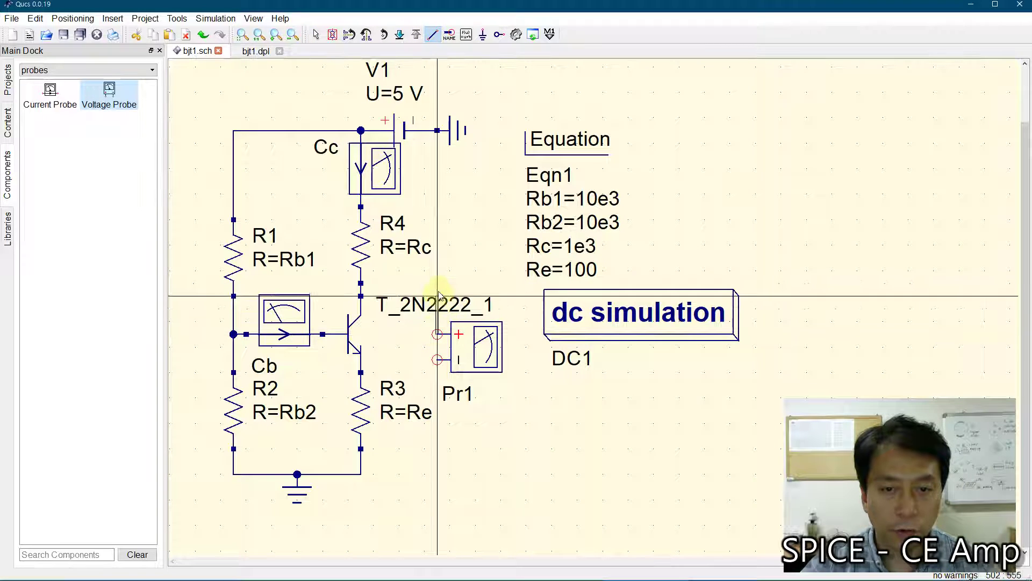
left_click(438, 283)
left_click(361, 284)
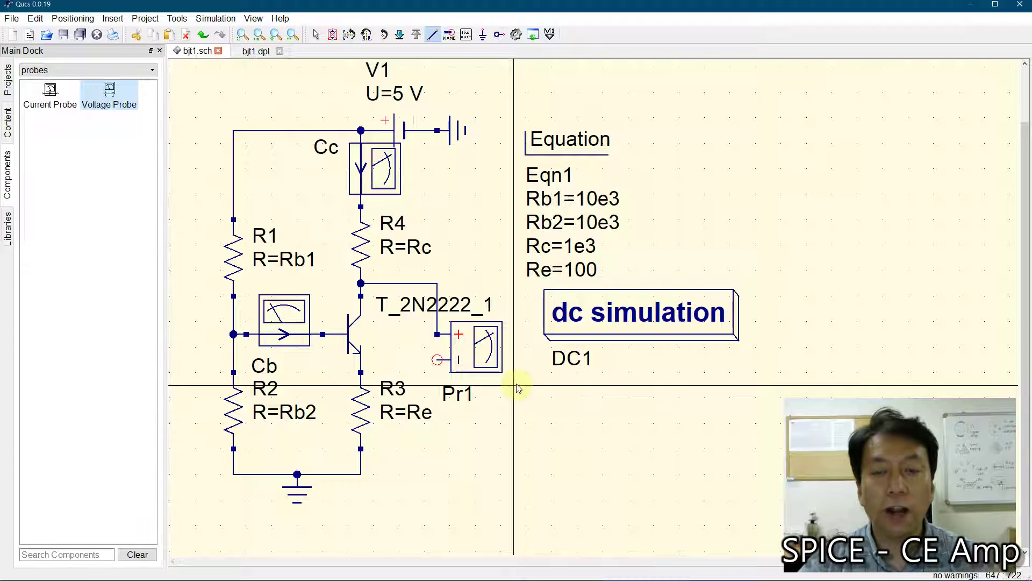
left_click(437, 359)
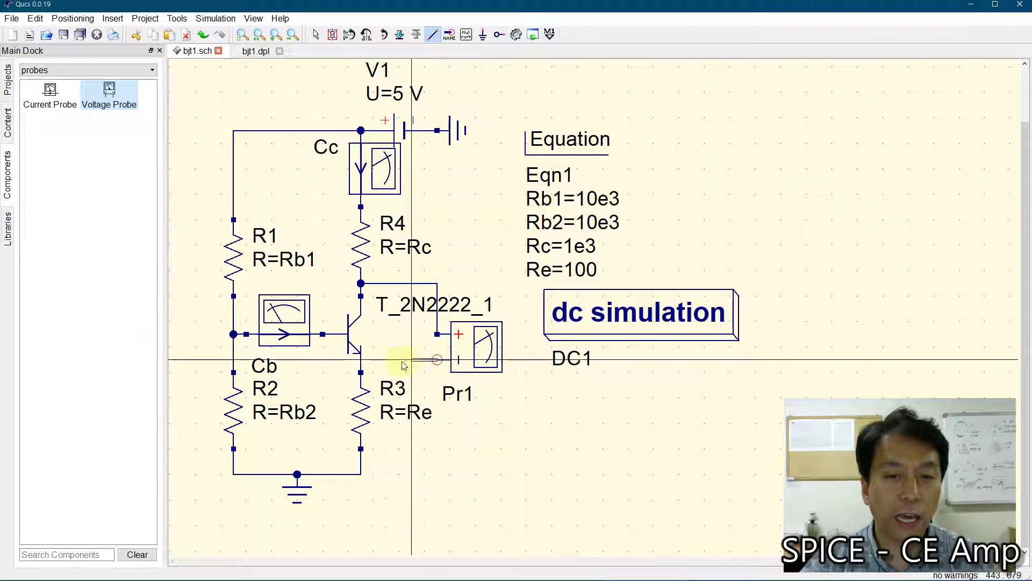
left_click(361, 359)
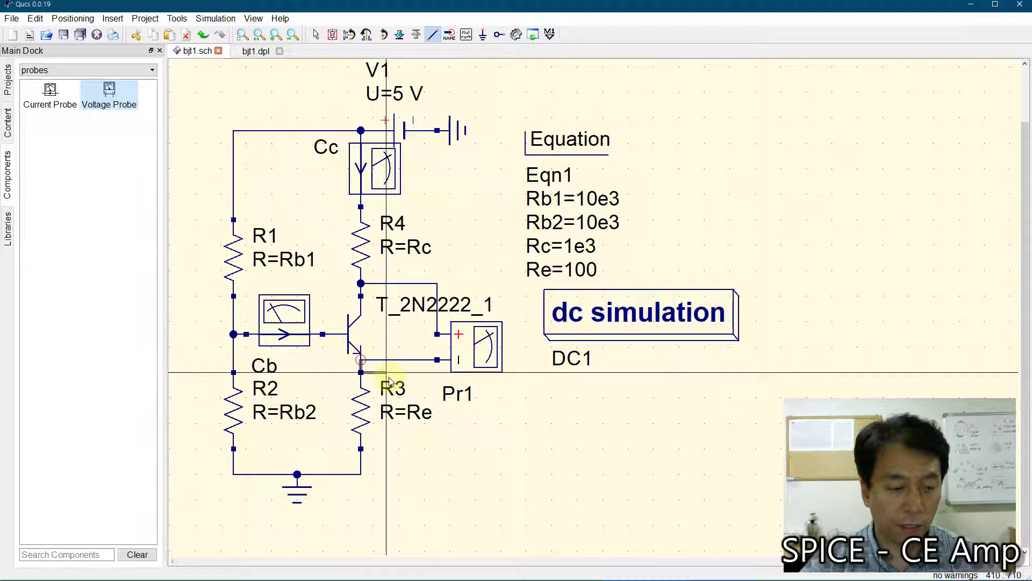
key("Escape")
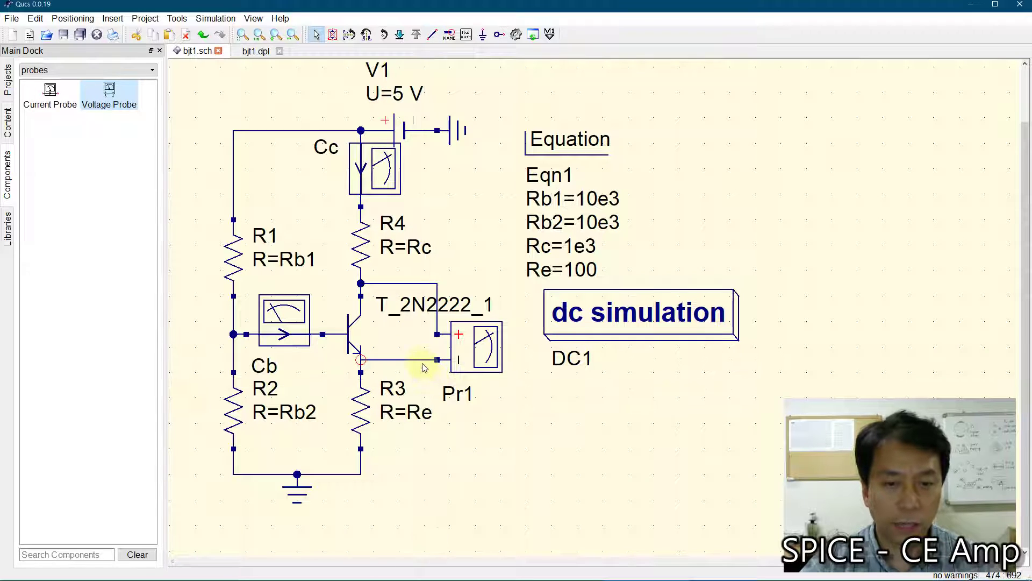
left_click(425, 363)
key("Delete")
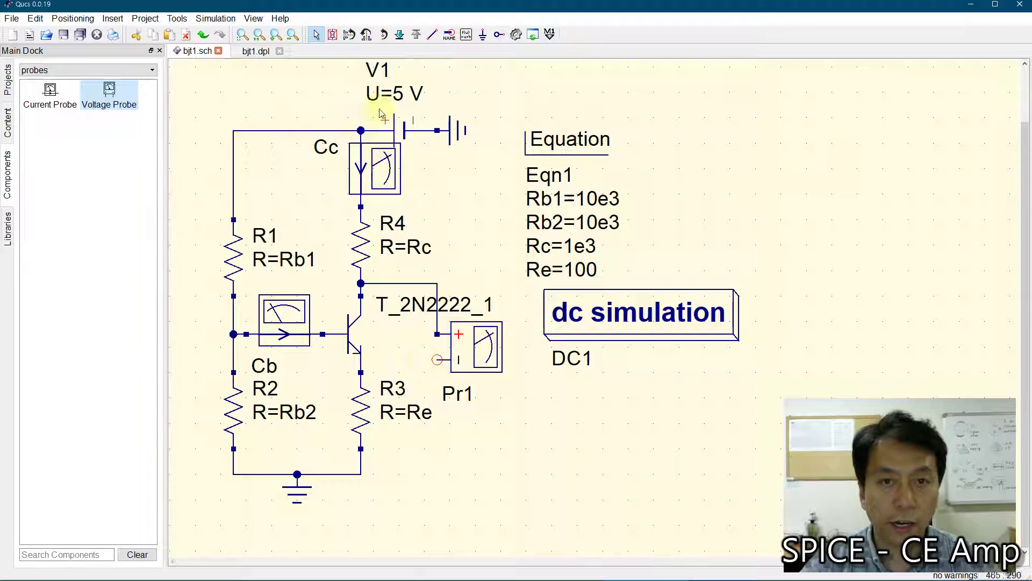
Wire the negative terminal of voltage probe Pr1 to the node between the transistor's emitter and R3
left_click(432, 34)
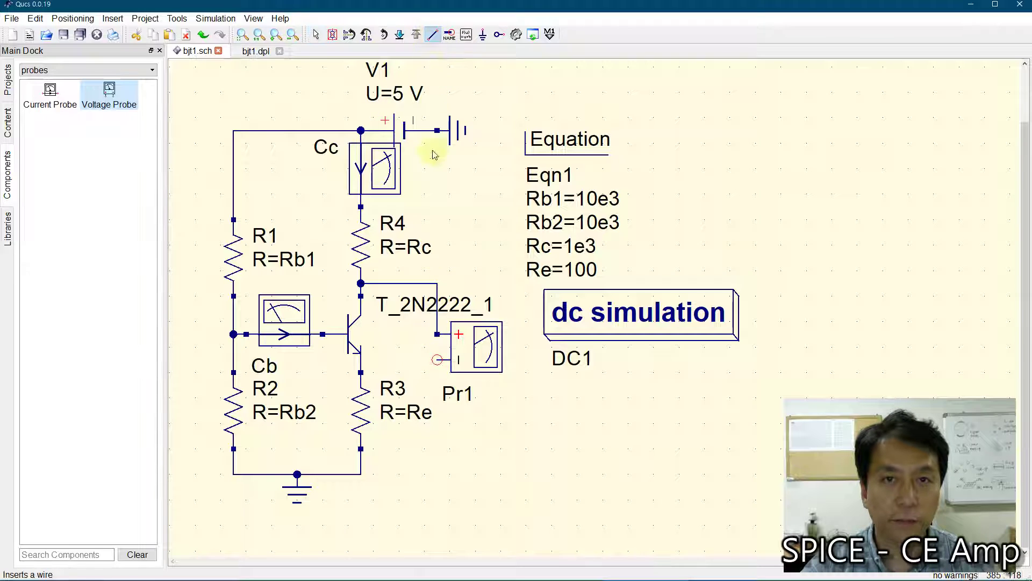
left_click(437, 371)
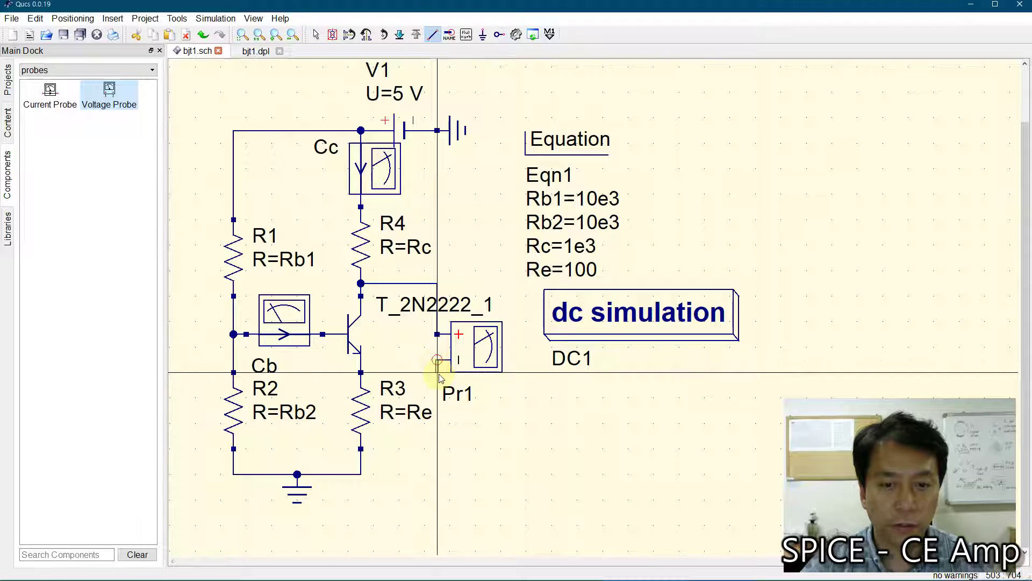
left_click(361, 372)
key("Escape")
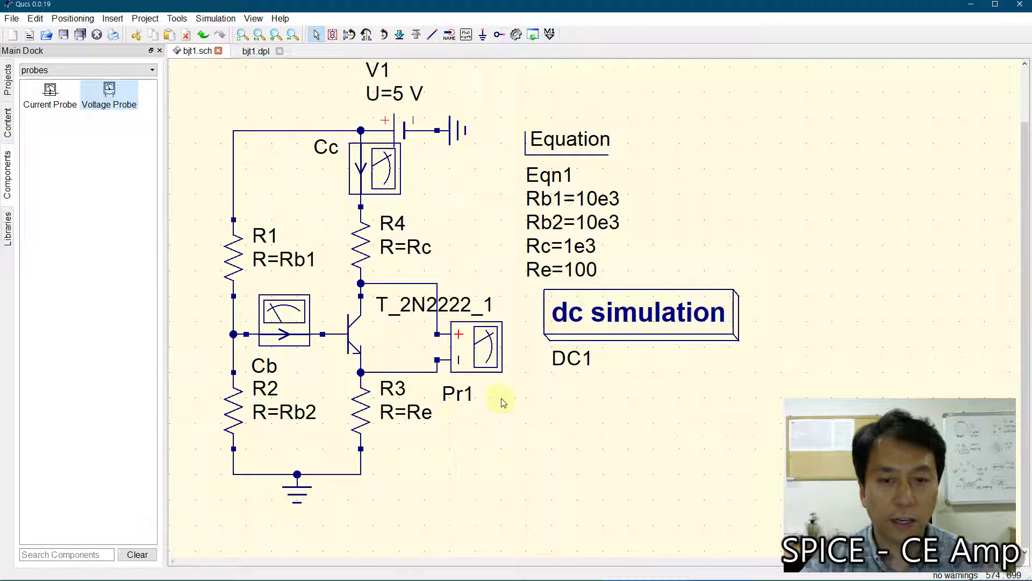
left_click(514, 430)
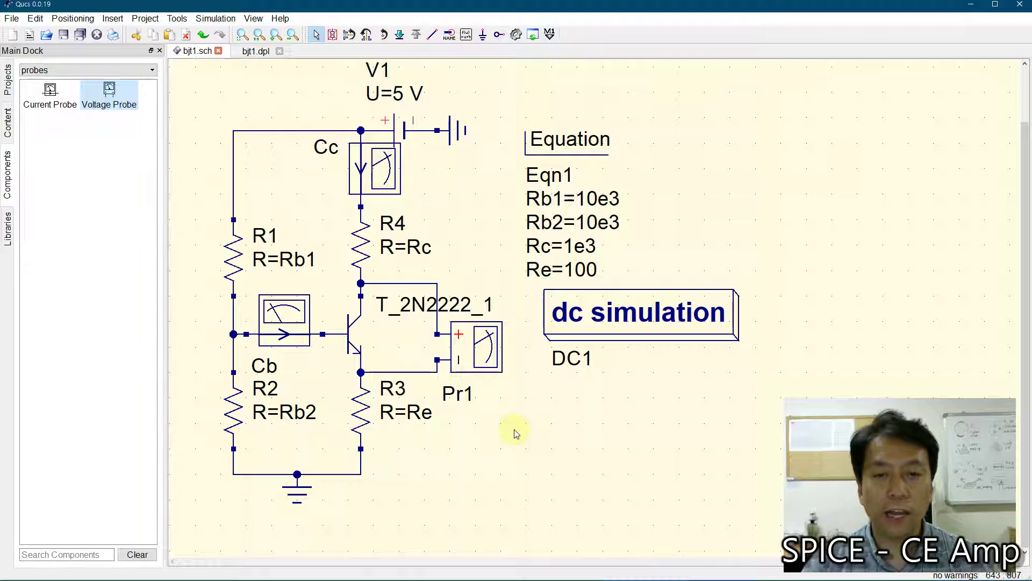
Rename voltage probe Pr1 as Vce
double_click(489, 336)
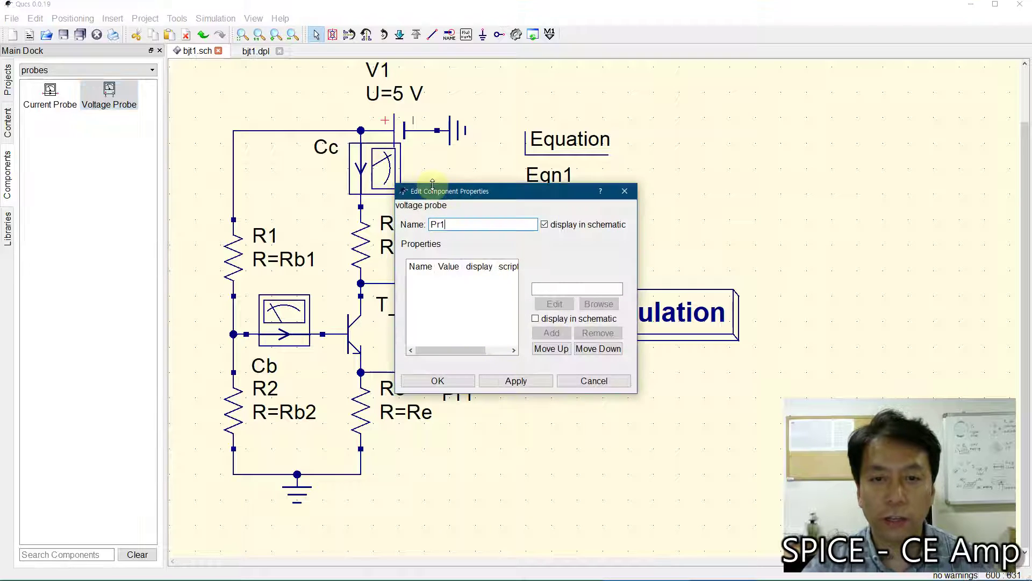
left_click_drag(481, 227, 376, 222)
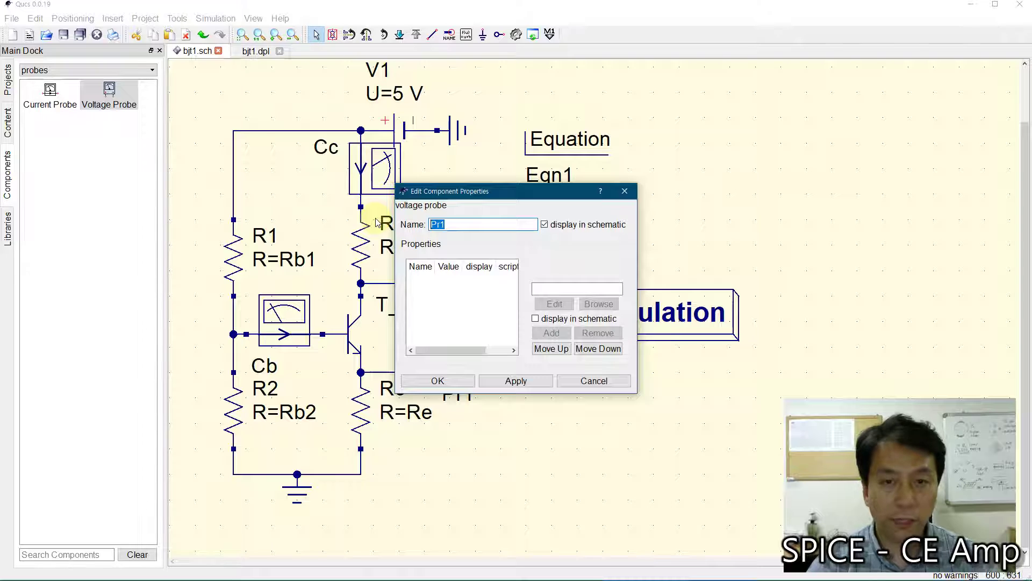
type("Vce")
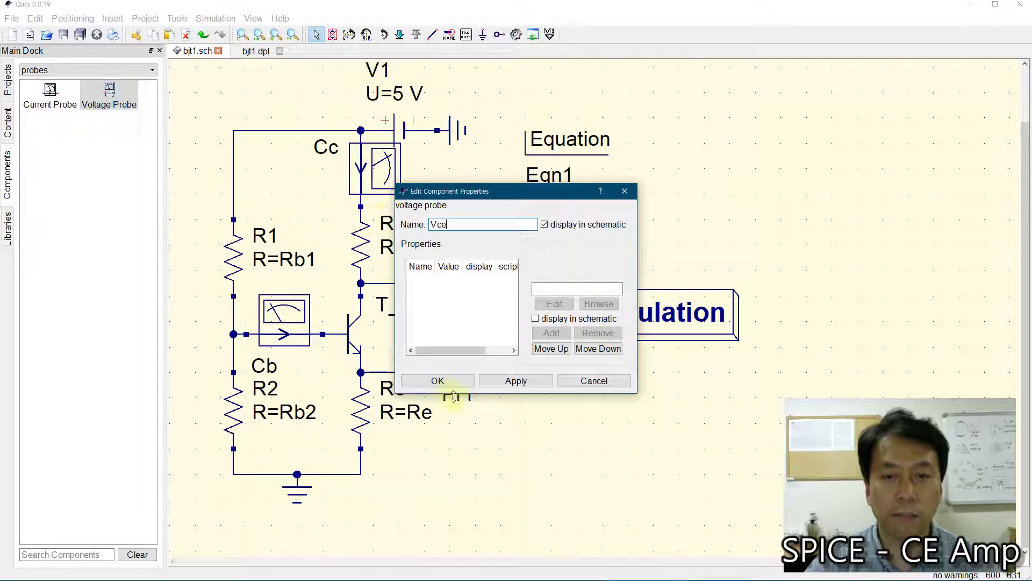
left_click(436, 381)
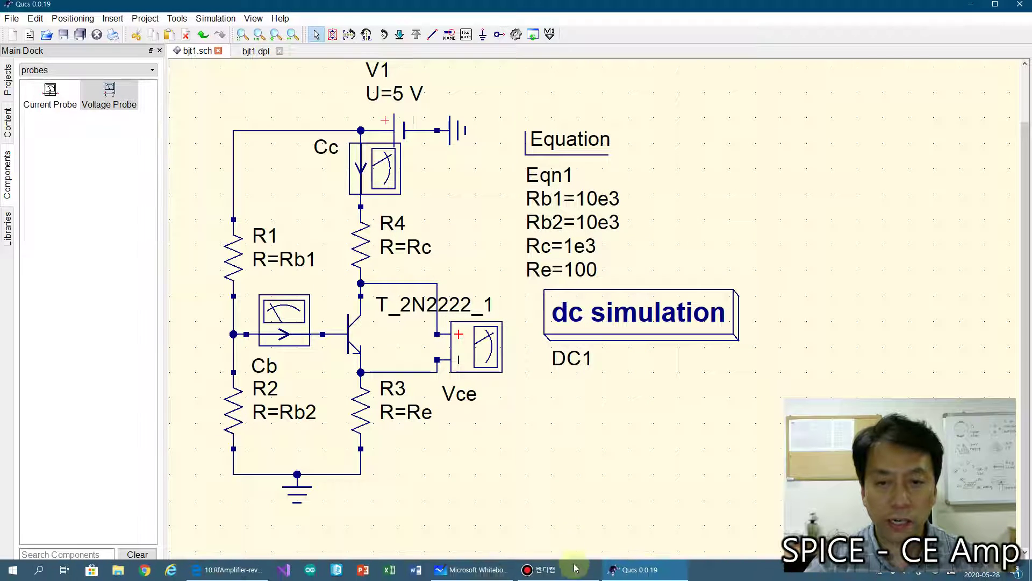
Switch to Microsoft Whiteboard, handwrite V_CE = +V_C − V_E in black below the amplifier circuit, and circle its plus and minus signs in red
left_click(474, 569)
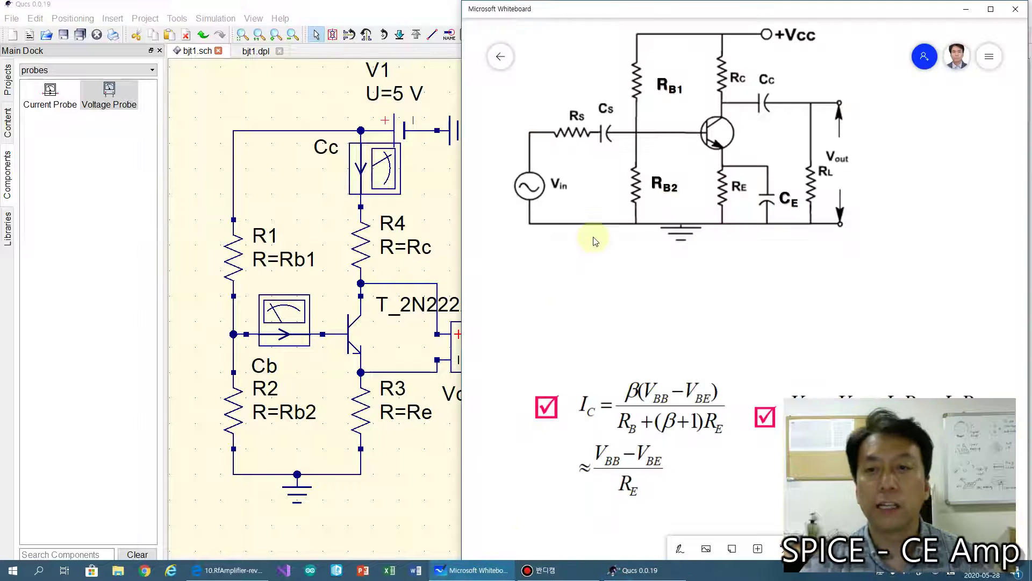
left_click(678, 551)
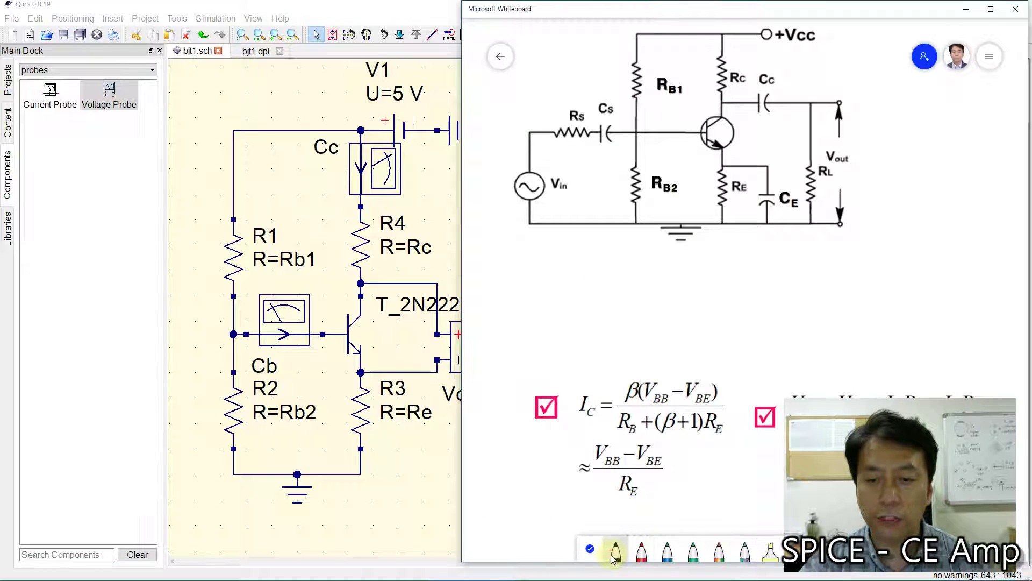
mouse_move(488, 260)
left_mouse_down()
mouse_move(527, 267)
mouse_move(543, 302)
mouse_move(573, 283)
mouse_move(561, 306)
mouse_move(570, 295)
left_mouse_up()
left_click_drag(554, 310, 629, 279)
mouse_move(606, 290)
left_mouse_down()
mouse_move(669, 295)
mouse_move(689, 262)
mouse_move(703, 308)
mouse_move(739, 288)
mouse_move(777, 301)
mouse_move(795, 272)
mouse_move(820, 288)
mouse_move(799, 308)
mouse_move(813, 297)
left_mouse_up()
left_click_drag(799, 308, 821, 307)
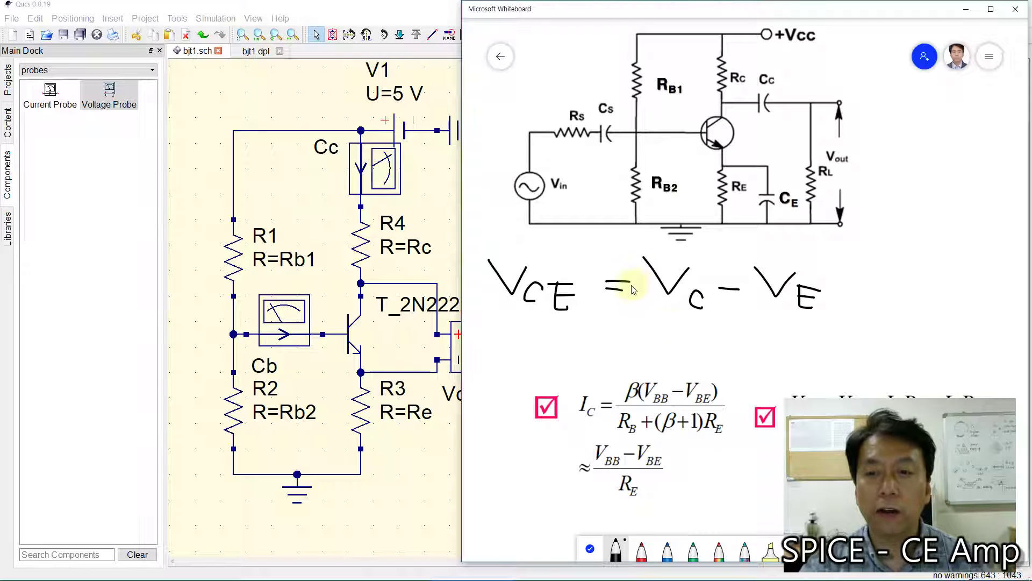
mouse_move(639, 286)
left_mouse_down()
mouse_move(657, 285)
mouse_move(634, 290)
mouse_move(656, 300)
left_mouse_up()
left_click(647, 551)
mouse_move(744, 284)
left_mouse_down()
mouse_move(725, 295)
mouse_move(743, 286)
left_mouse_up()
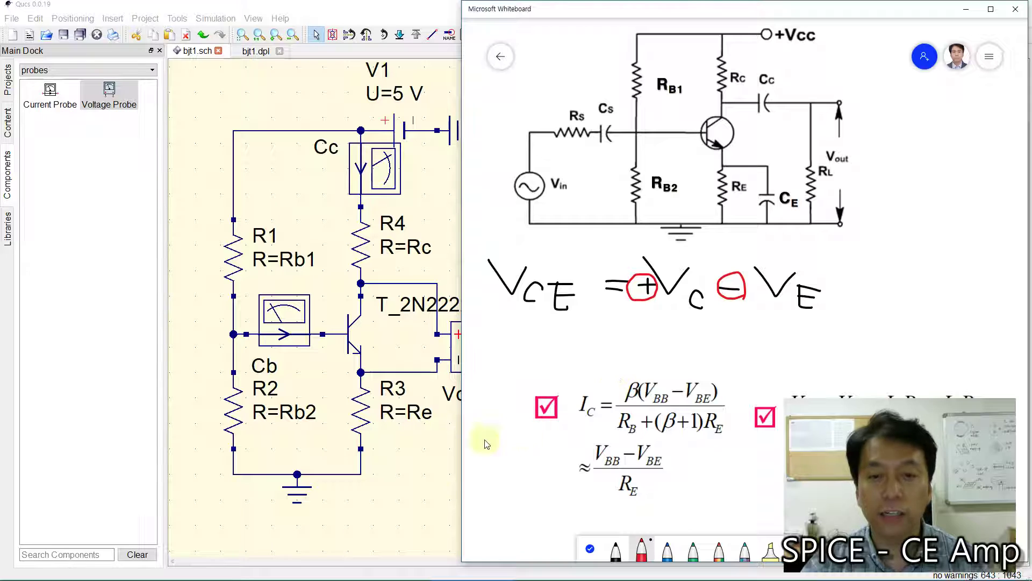
Switch back to Qucs and place a second voltage probe in the empty area below probe Vce
left_click(424, 479)
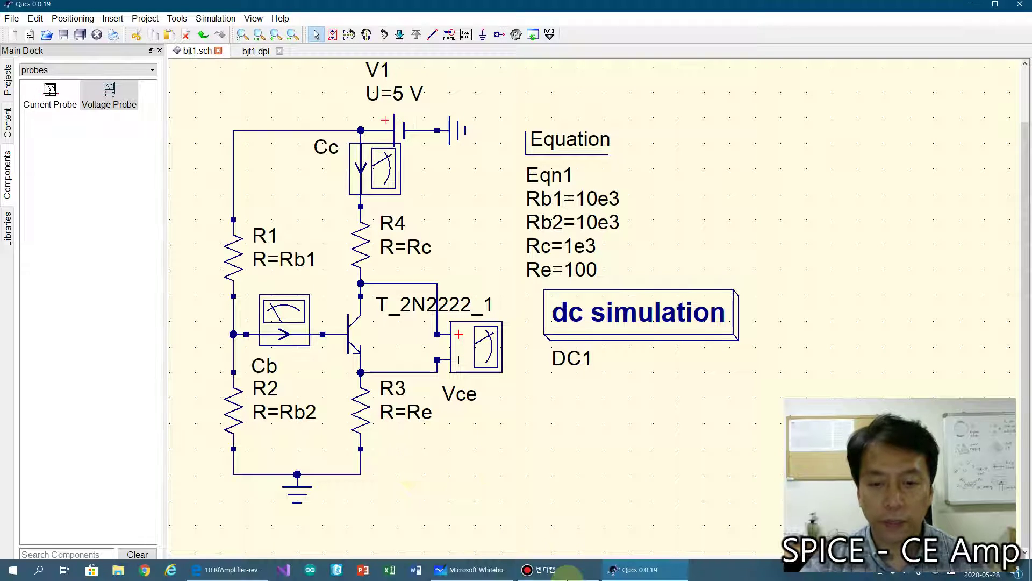
left_click(110, 92)
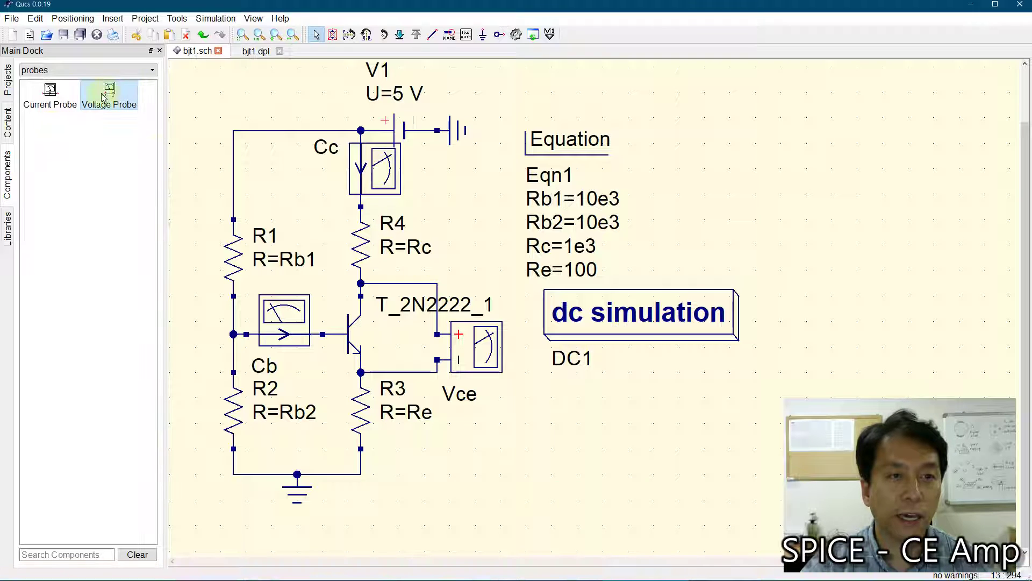
left_click(519, 452)
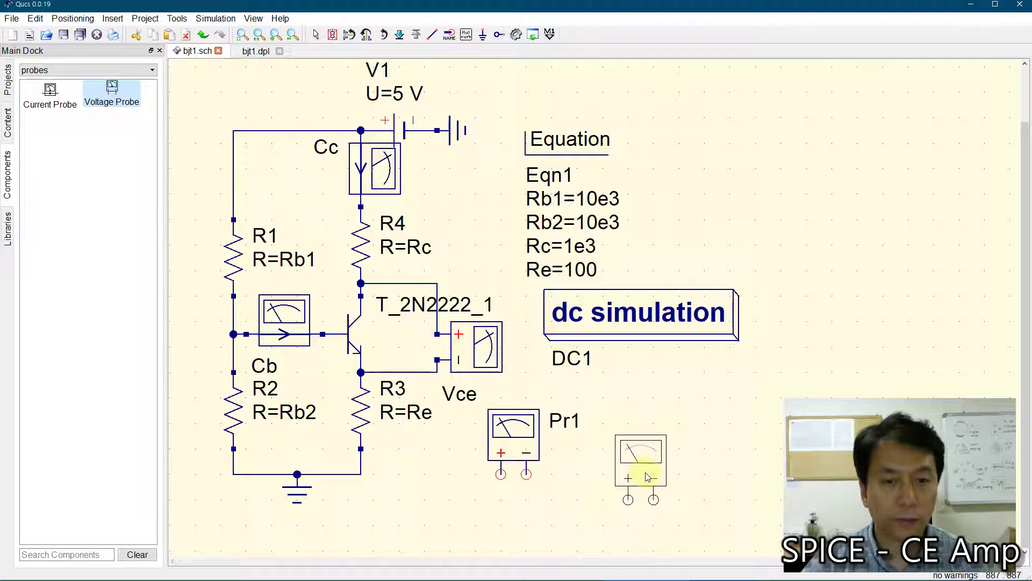
key("Escape")
left_click_drag(510, 442, 511, 455)
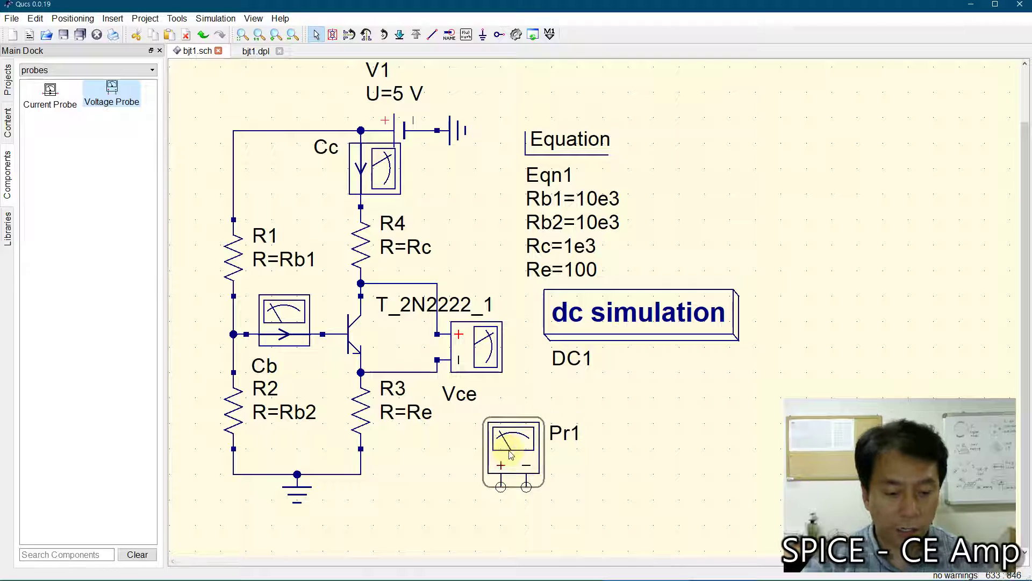
Rotate voltage probe Pr1 so its terminals face up, move it slightly down-left, and mirror it about the Y axis
key("ctrl+r")
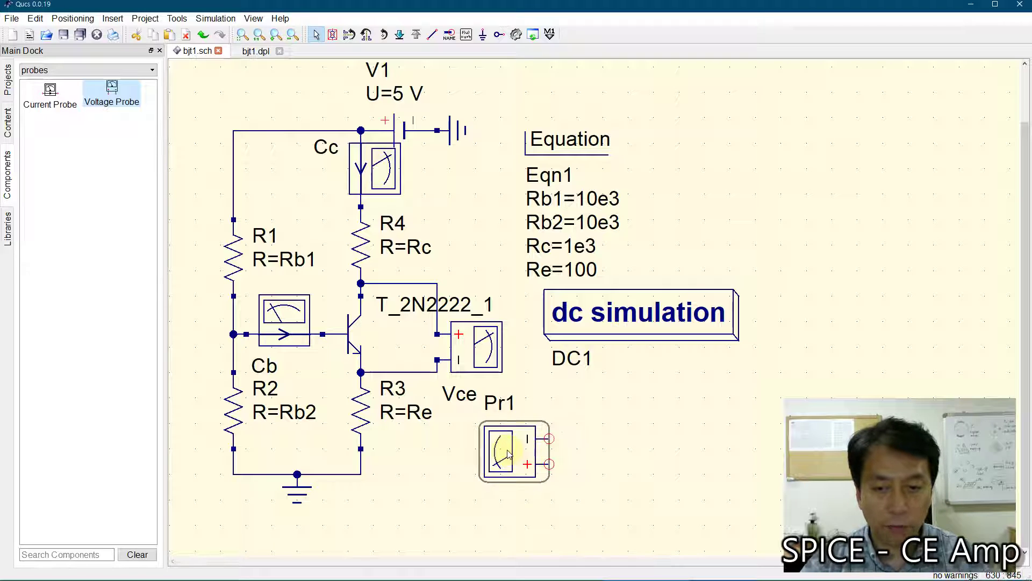
key("ctrl+r")
right_click(516, 449)
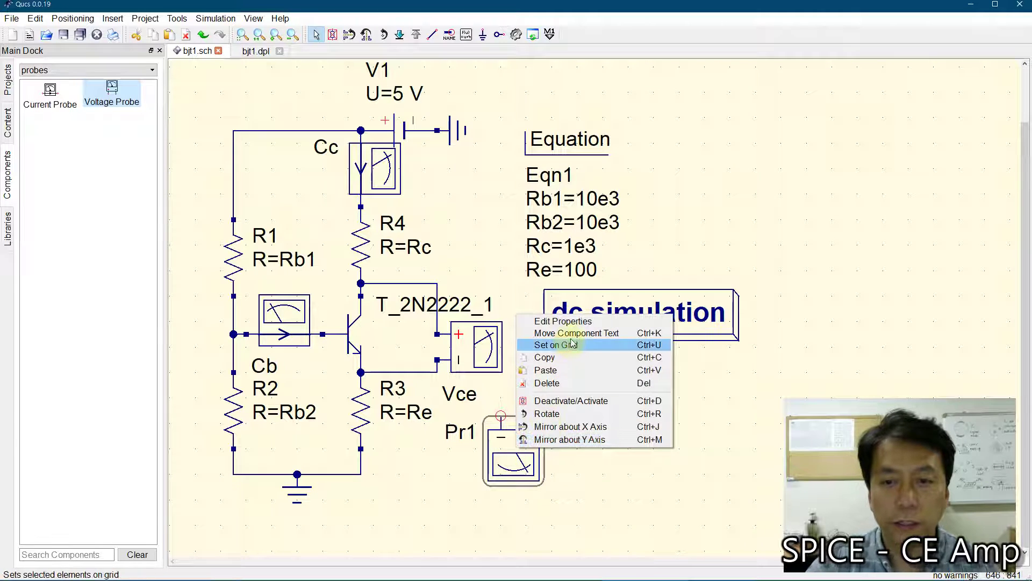
left_click(559, 358)
left_click_drag(504, 457, 492, 491)
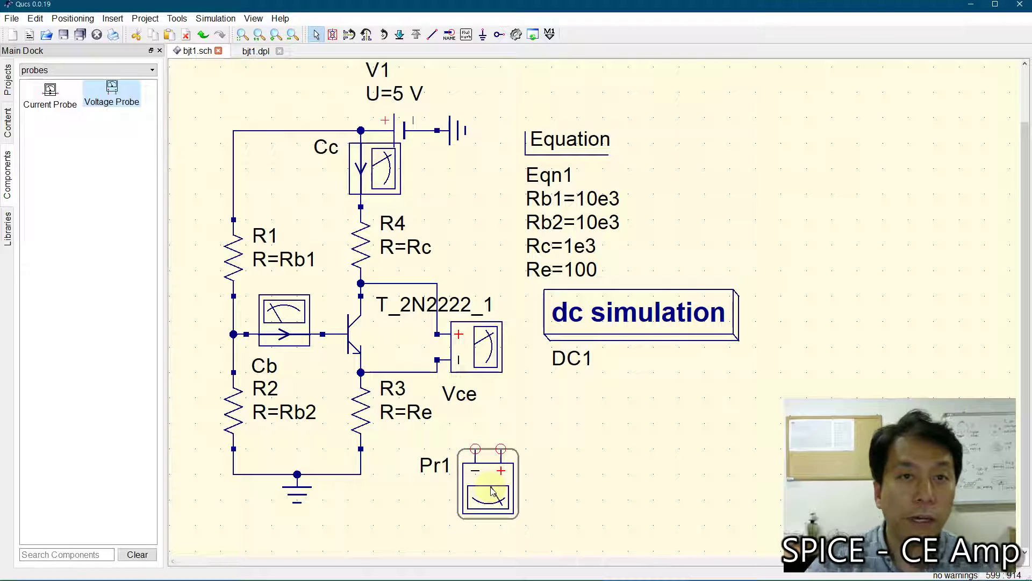
left_click(365, 35)
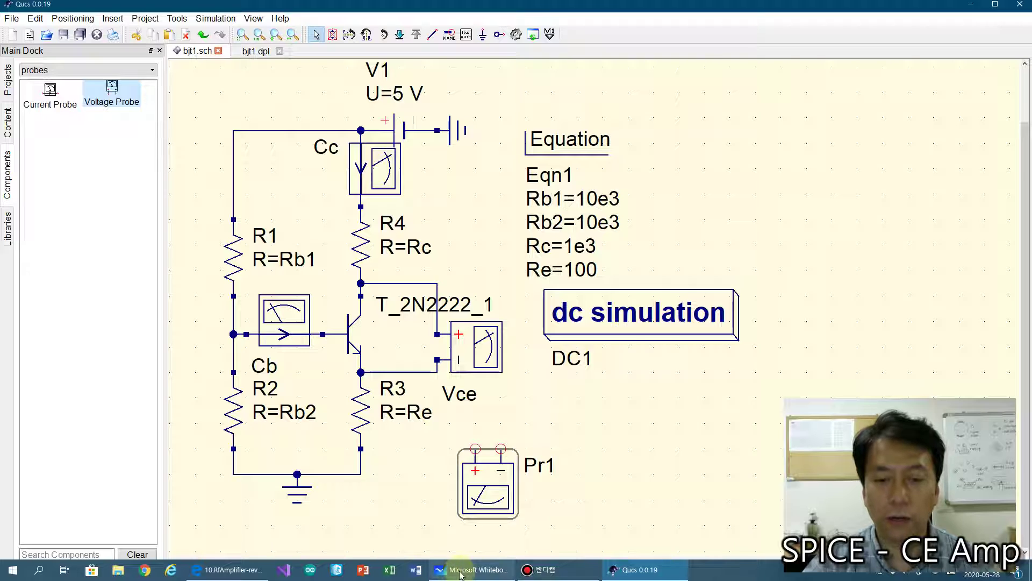
Switch to Microsoft Whiteboard, handwrite V_BE = V_B − V_E in black below the V_CE equation, and mark its plus and minus signs in red
left_click(476, 569)
left_click(616, 549)
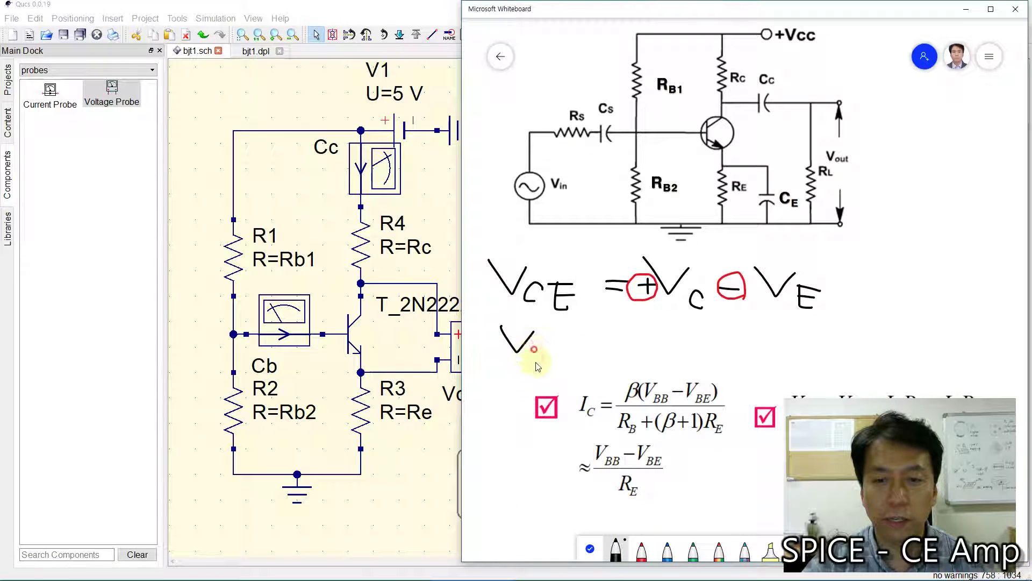
mouse_move(536, 361)
left_mouse_down()
mouse_move(554, 351)
mouse_move(564, 367)
mouse_move(624, 350)
left_mouse_up()
mouse_move(605, 355)
left_mouse_down()
mouse_move(681, 347)
mouse_move(697, 370)
mouse_move(732, 353)
left_mouse_up()
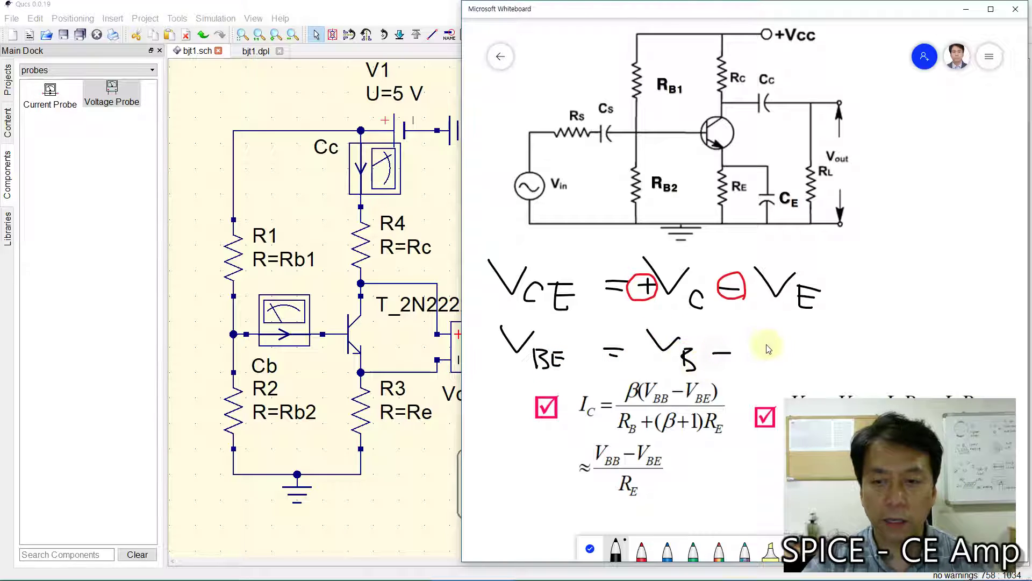
mouse_move(800, 352)
left_mouse_down()
mouse_move(801, 377)
mouse_move(810, 350)
mouse_move(809, 362)
left_mouse_up()
left_click_drag(801, 376, 810, 376)
left_click(642, 551)
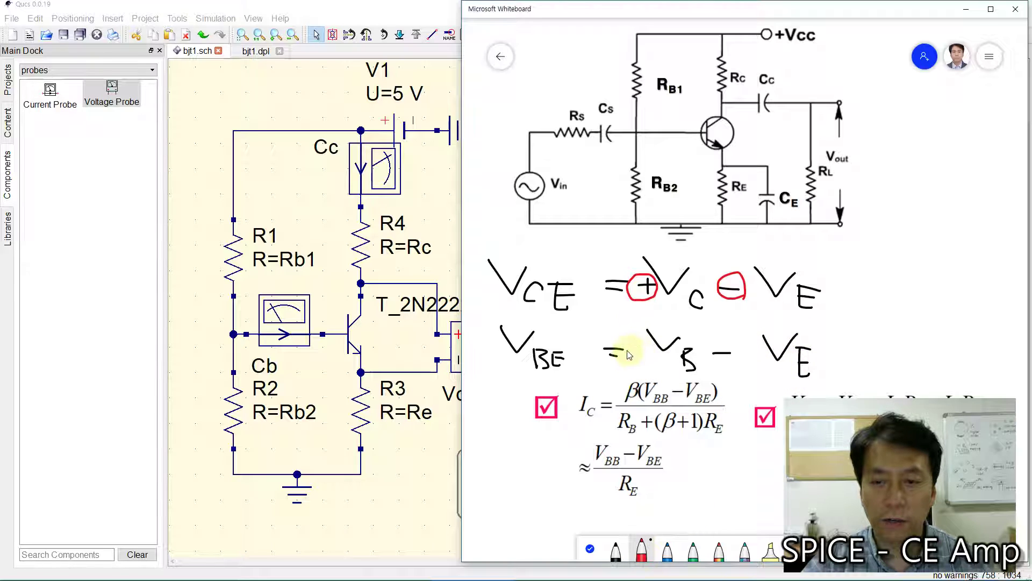
left_click_drag(627, 350, 648, 350)
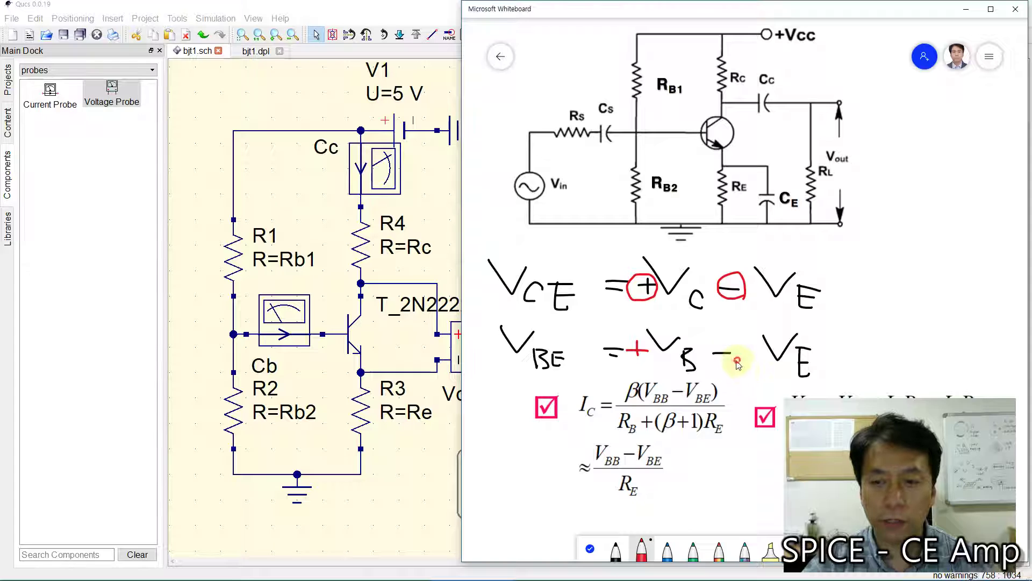
left_click_drag(737, 361, 732, 349)
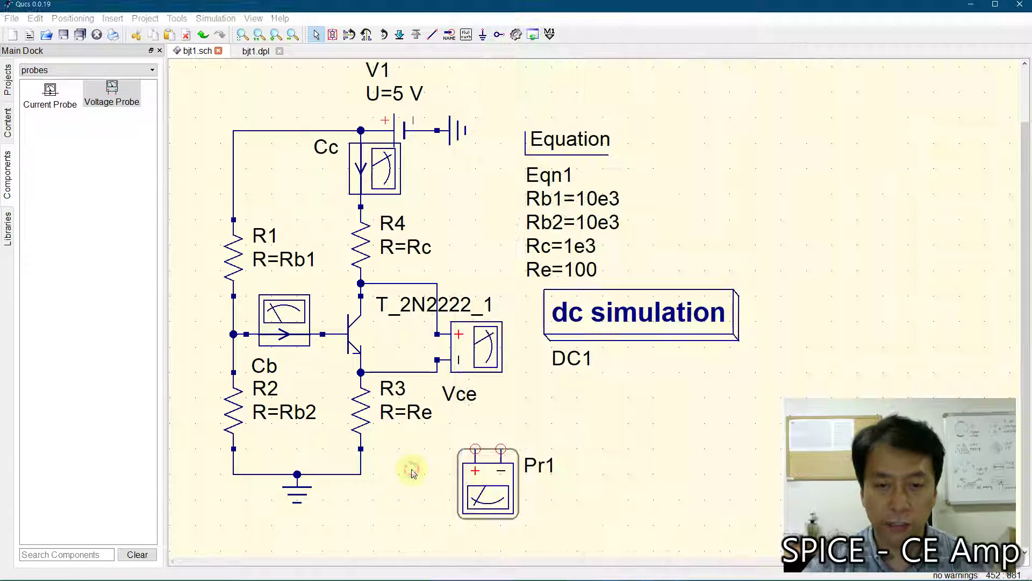
Switch back to Qucs and rename voltage probe Pr1 as Vbe
left_click(413, 471)
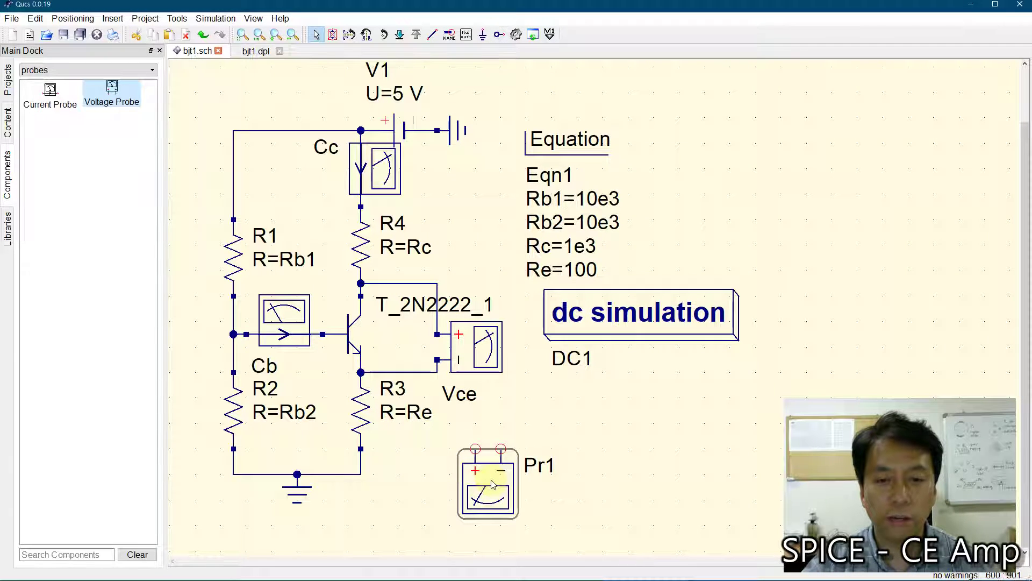
double_click(492, 484)
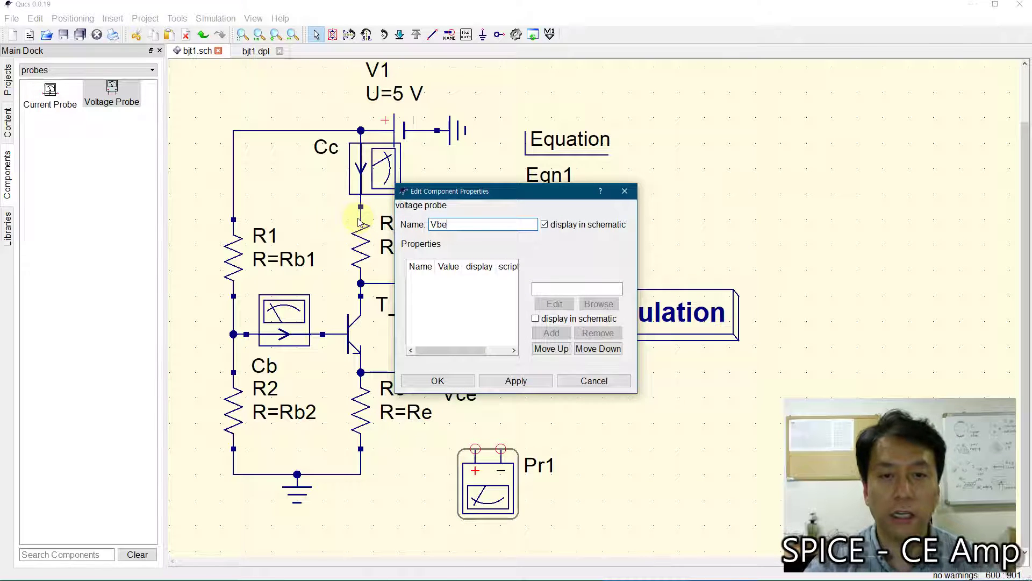
type("Vbe")
left_click(436, 380)
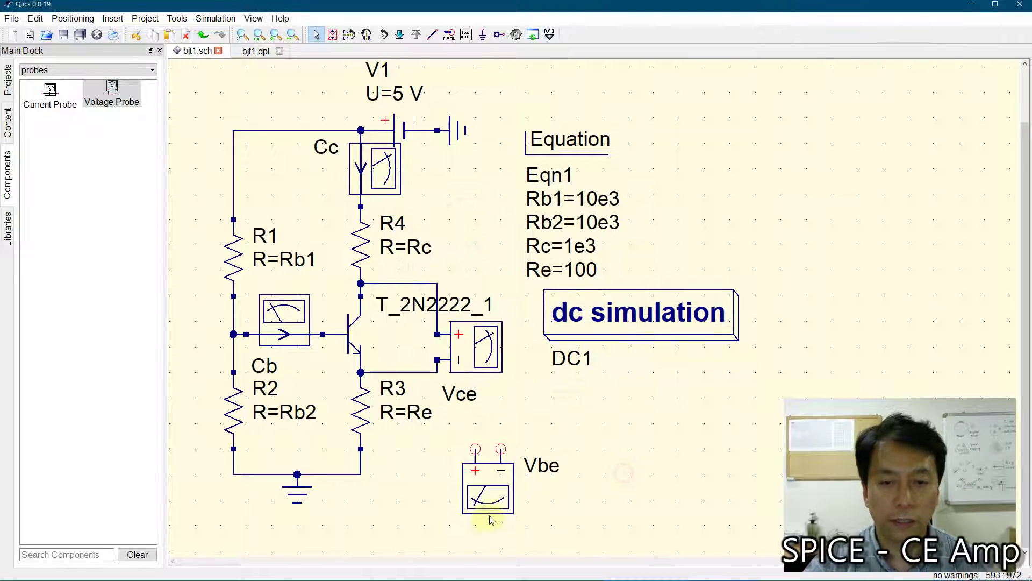
Move probe Vbe into the space between R2 and R3, and shift the R1–R2 branch further left to make room
mouse_move(491, 520)
left_mouse_down()
mouse_move(380, 508)
mouse_move(318, 423)
left_mouse_up()
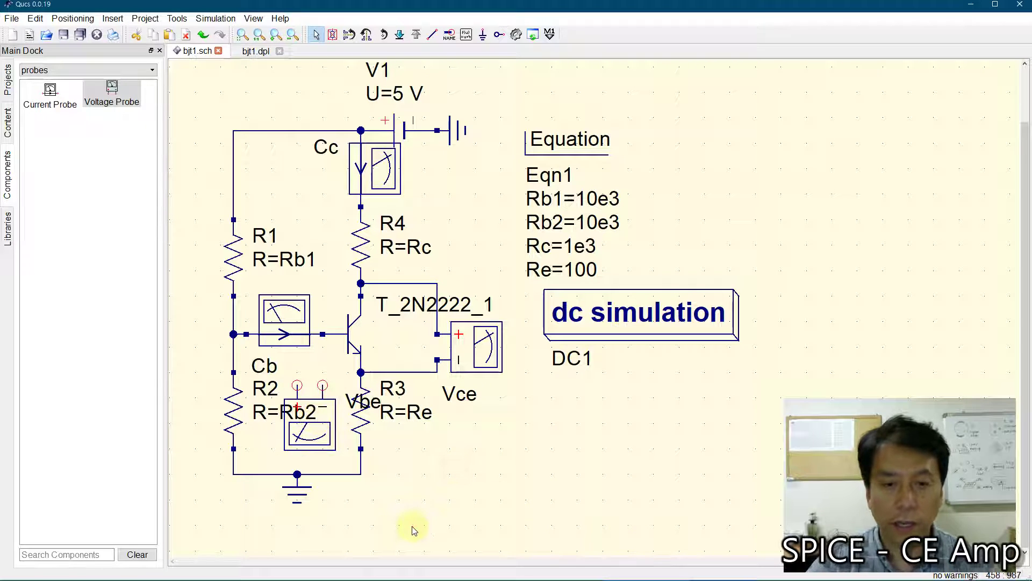
left_click_drag(200, 102, 263, 489)
left_click_drag(239, 267, 201, 267)
left_click(444, 455)
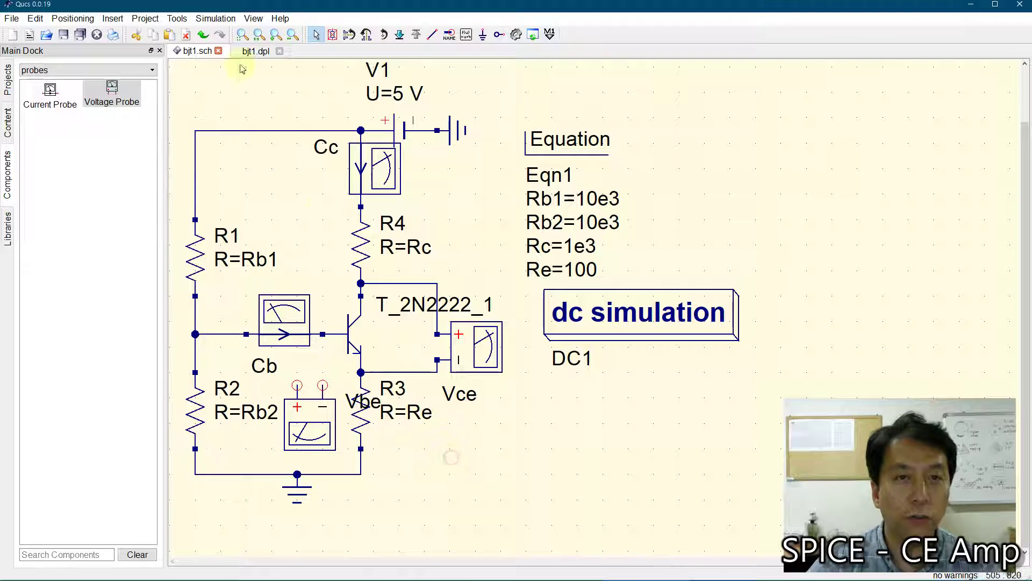
left_click(243, 35)
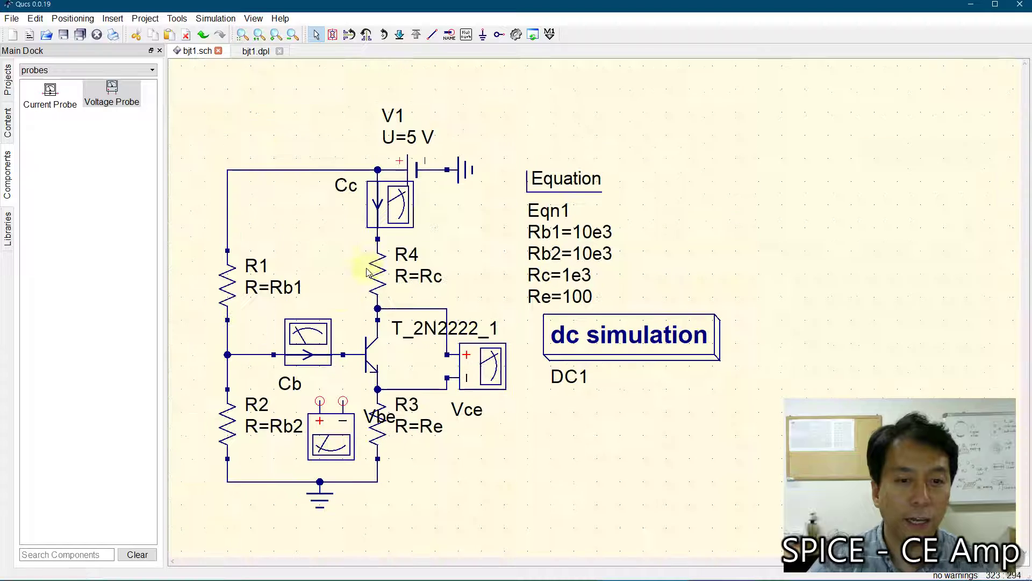
Move the R2 label text to the left side of its resistor
right_click(267, 421)
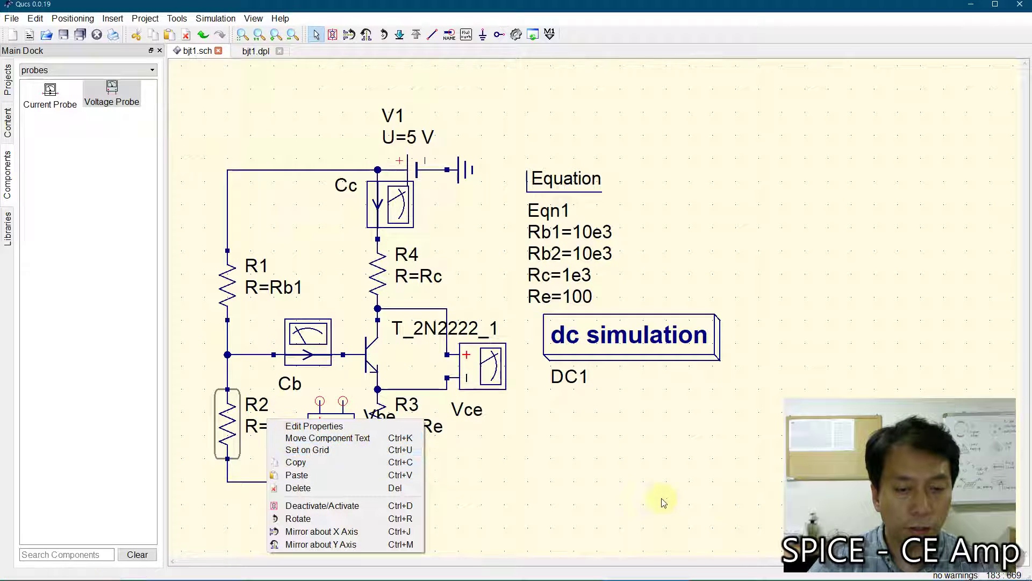
left_click(641, 501)
right_click(447, 499)
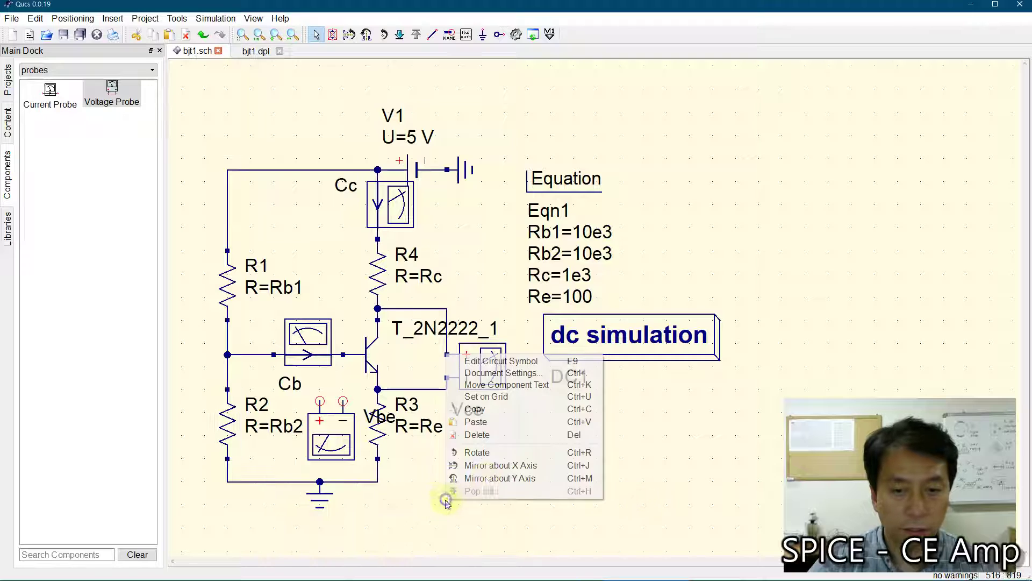
left_click(495, 386)
left_click_drag(288, 426, 205, 427)
left_click(243, 34)
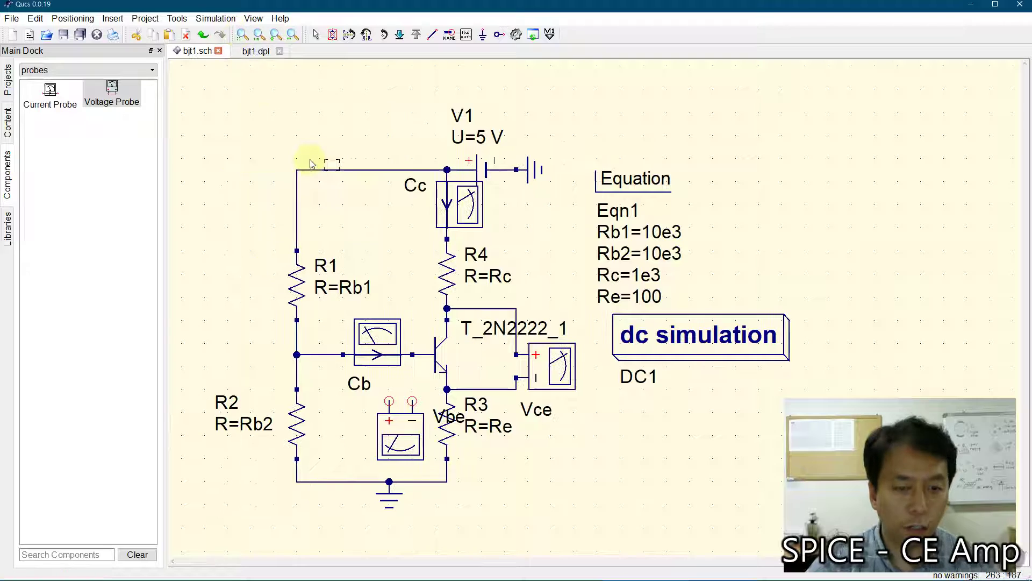
key("Escape")
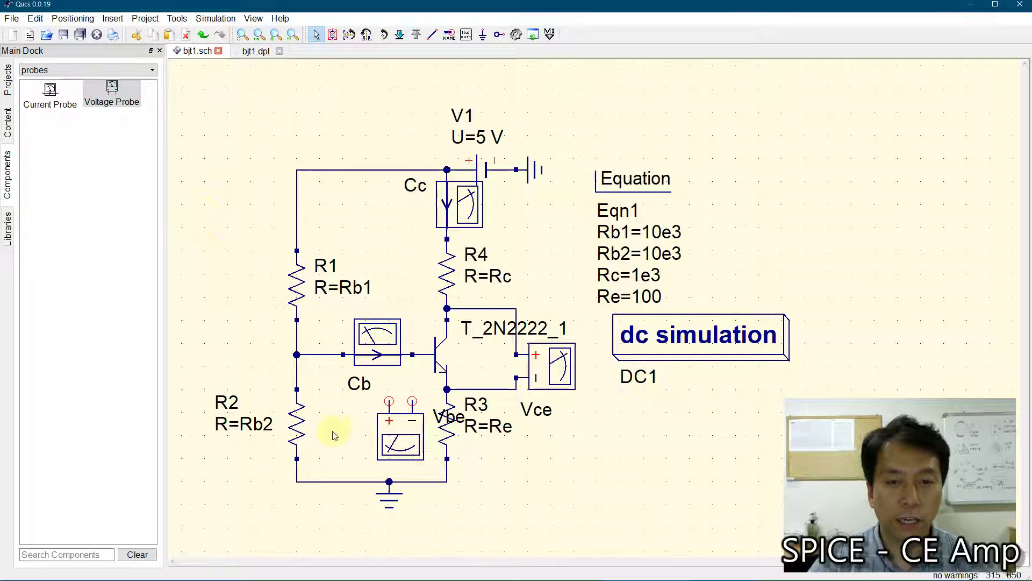
Shift probe Vbe slightly right, then wire its negative terminal to the emitter node and its positive terminal to the transistor's base
left_click_drag(391, 424, 412, 429)
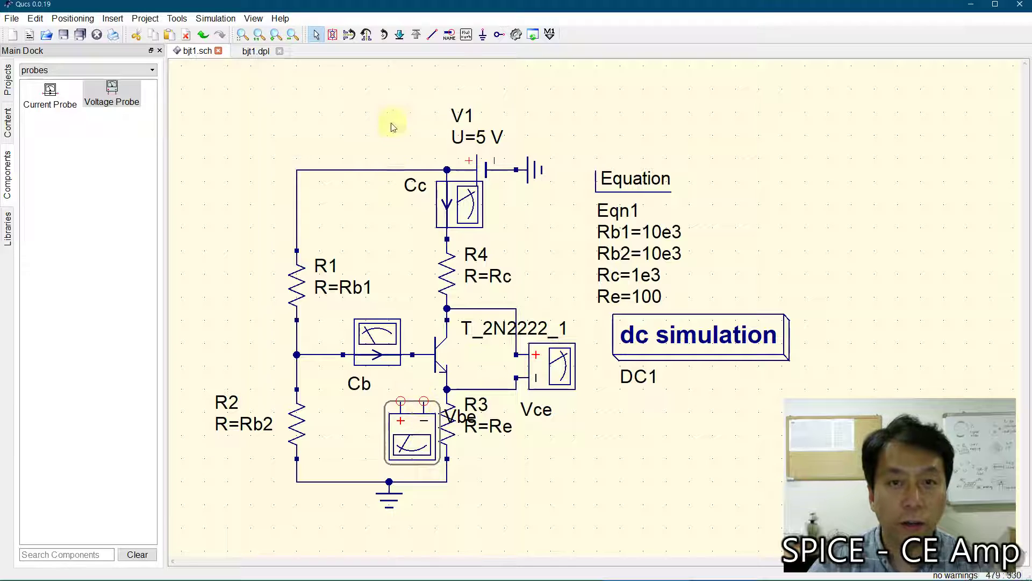
left_click(432, 34)
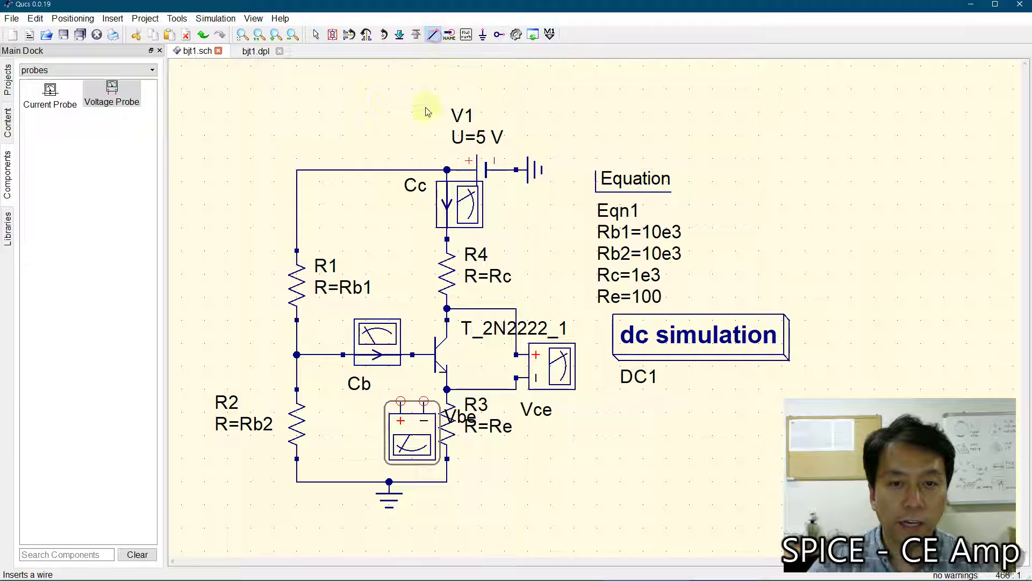
left_click(425, 400)
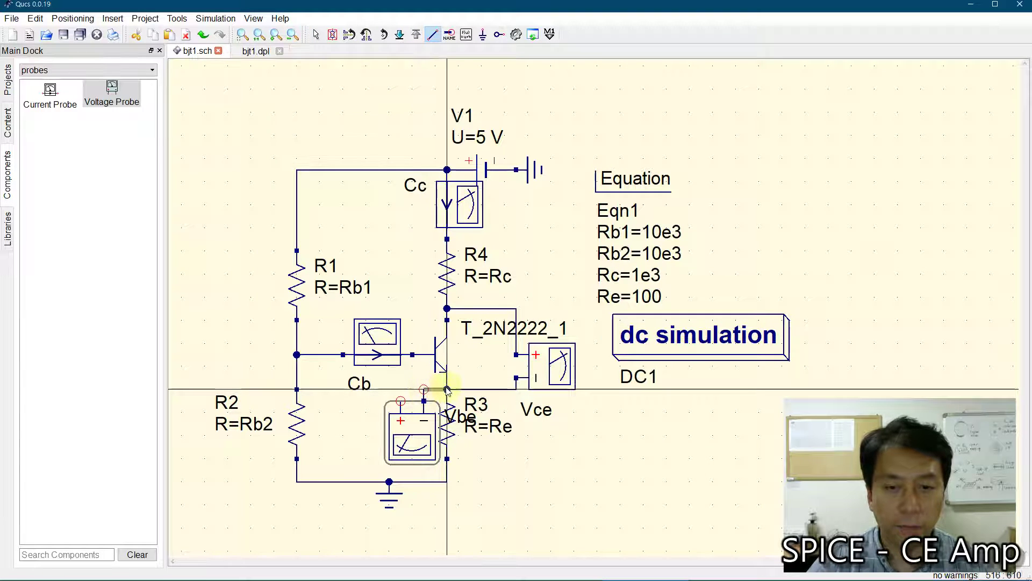
left_click(447, 388)
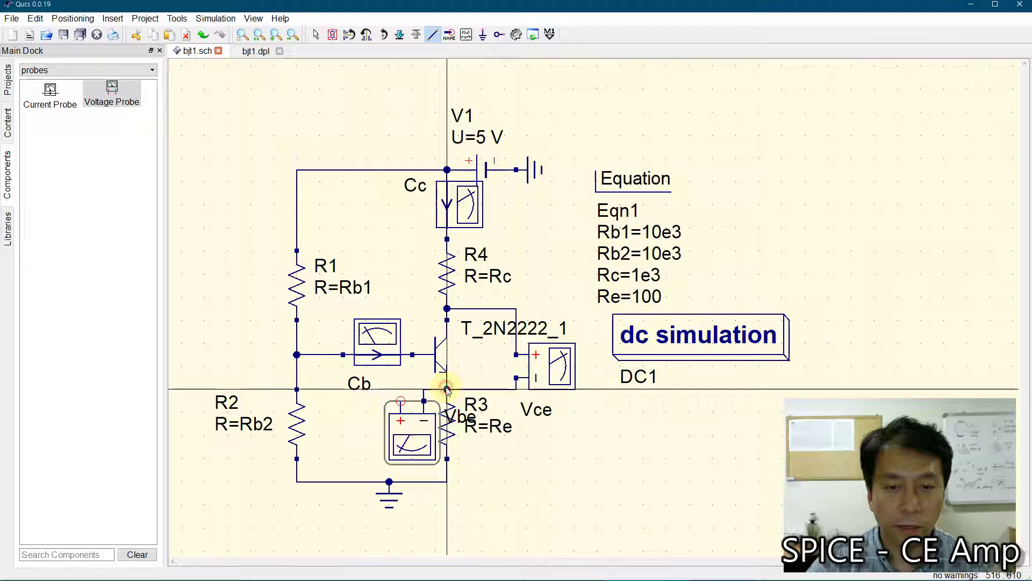
left_click(407, 403)
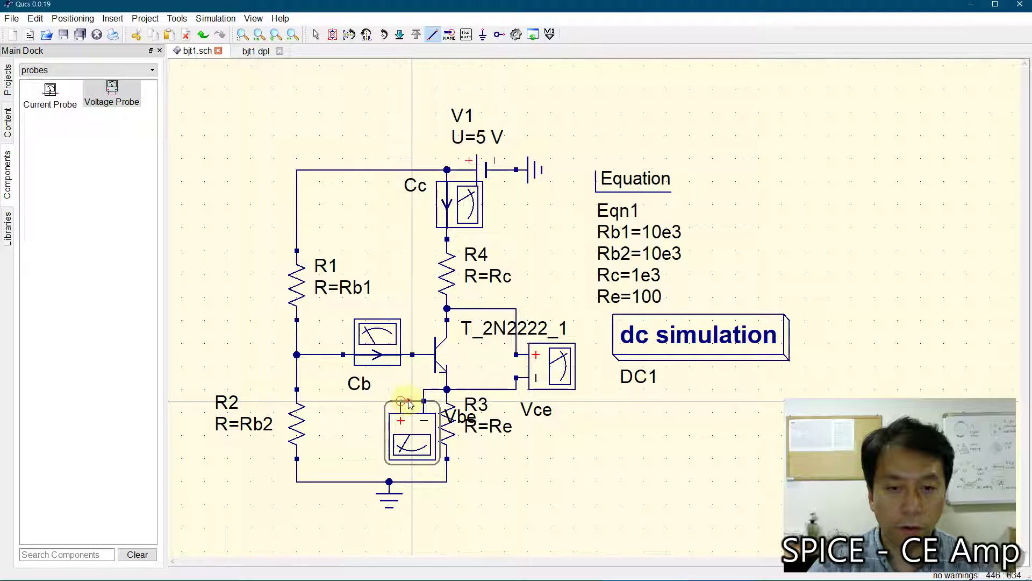
left_click(412, 355)
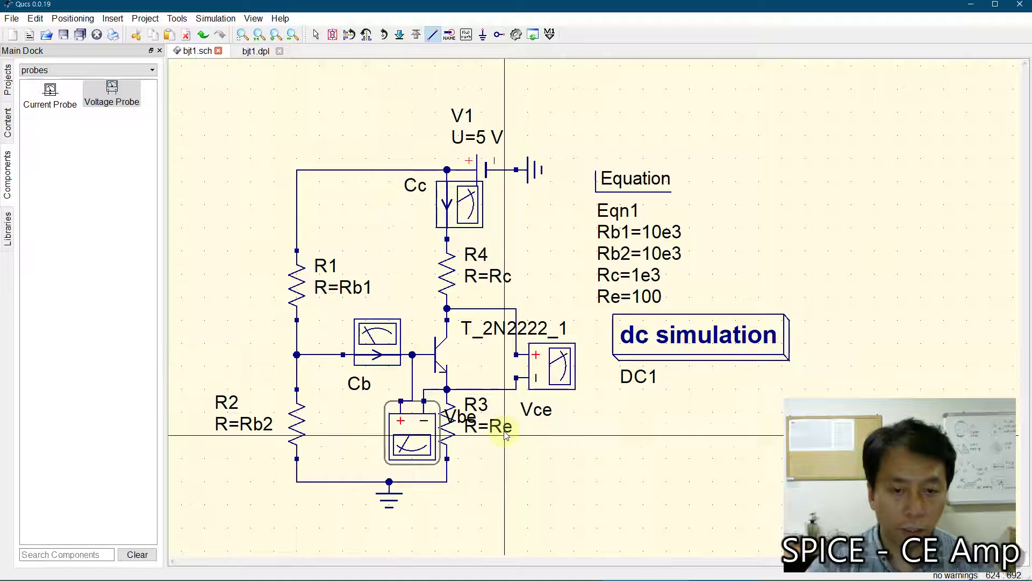
key("Escape")
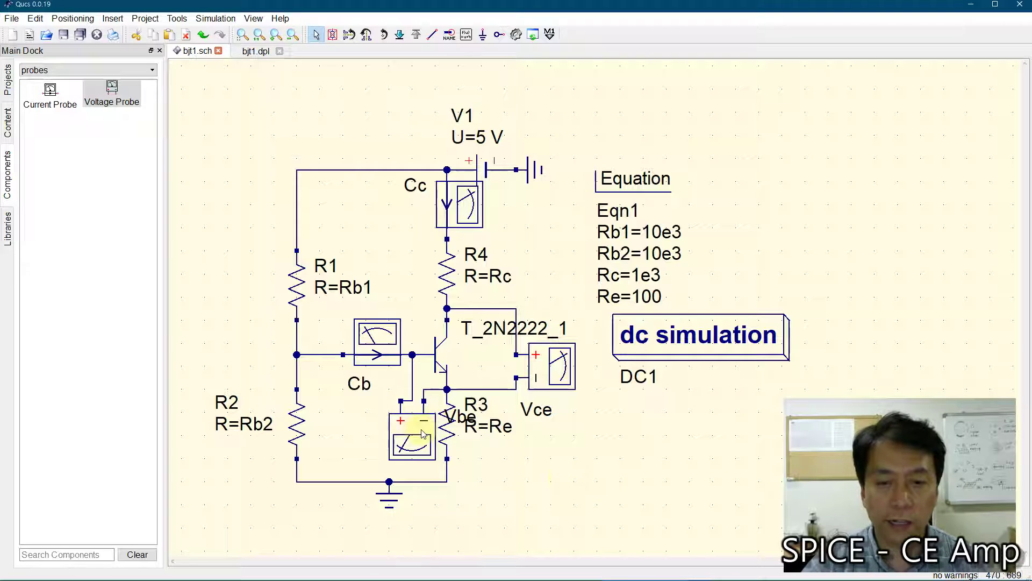
Move the Vbe label text to the left side of its probe, clear of R3
right_click(532, 497)
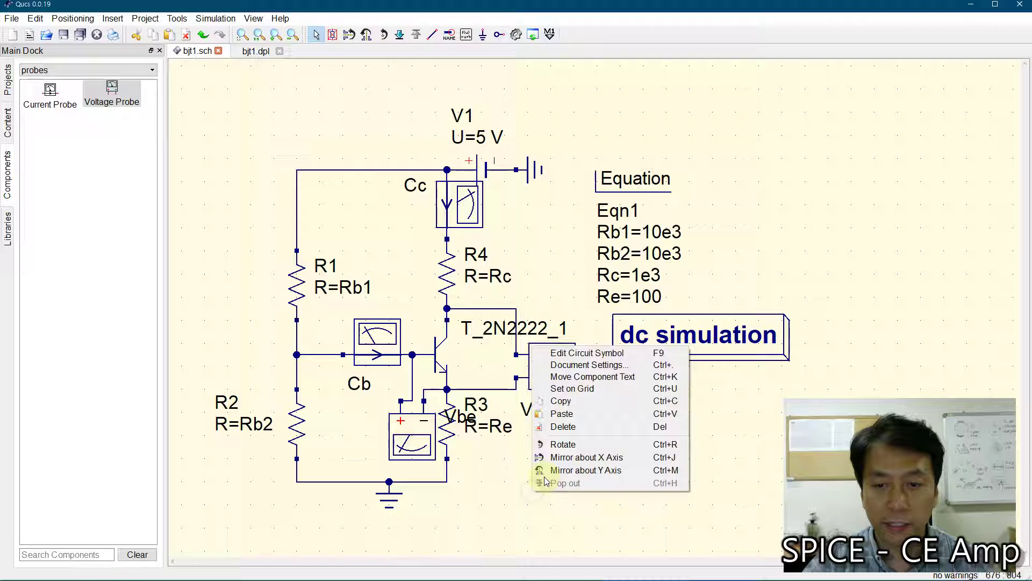
left_click(571, 379)
left_click_drag(452, 417, 360, 436)
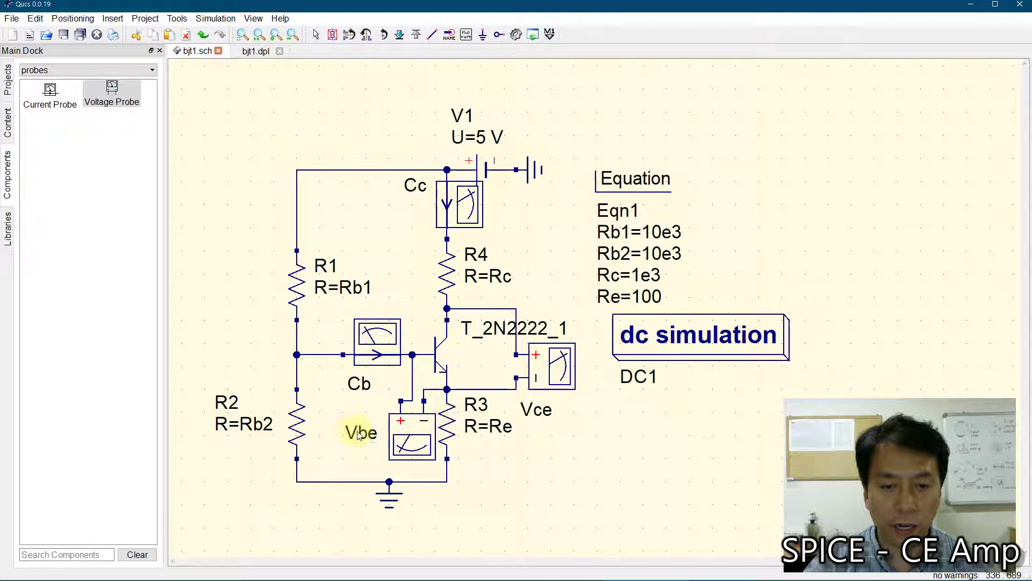
key("Escape")
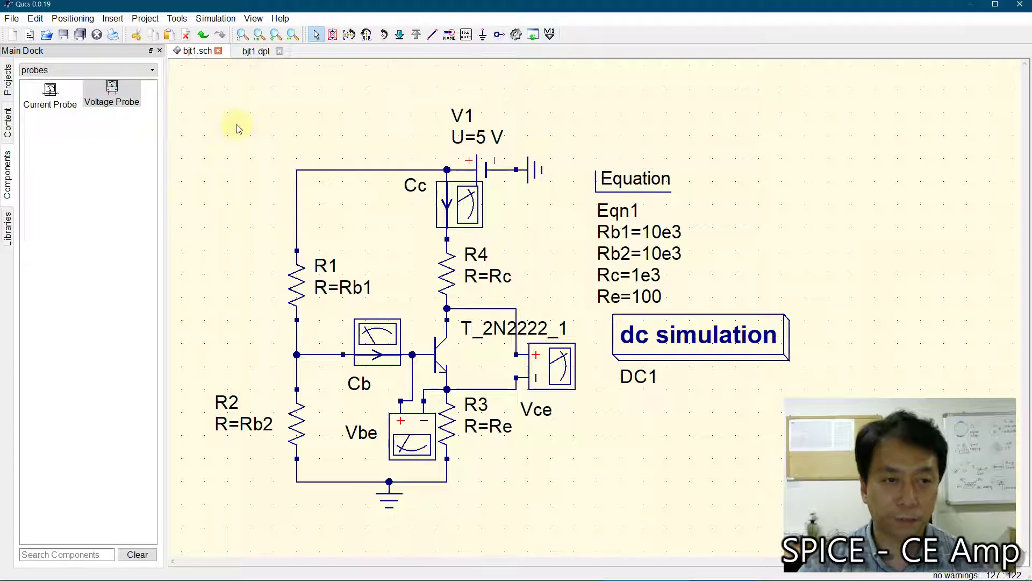
Place a second equation block beside Eqn1, above the dc simulation block
left_click(467, 34)
left_click(741, 193)
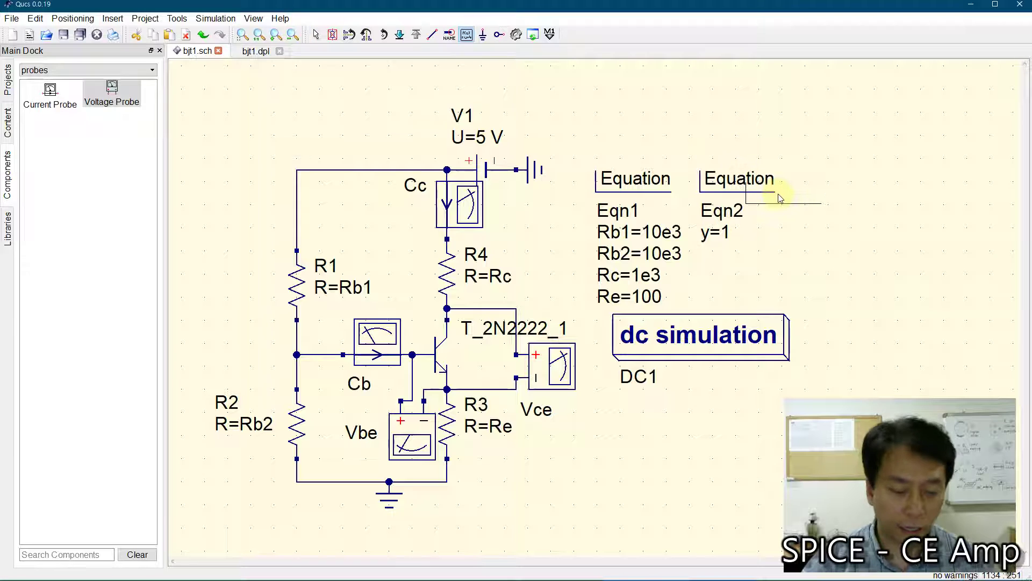
key("Escape")
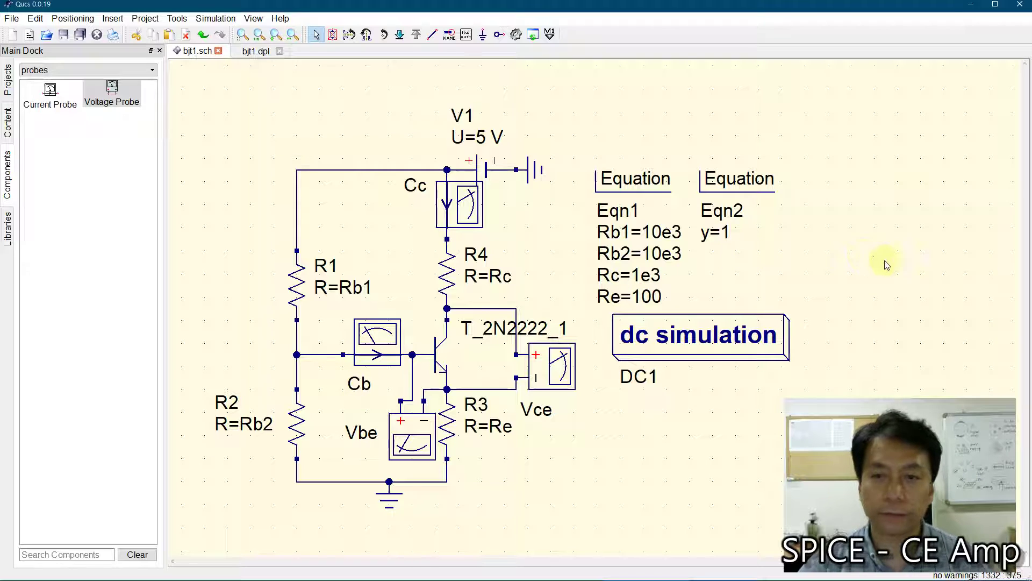
Define beta as Cc.I/Cb.I in equation block Eqn2, replacing its default y variable
double_click(708, 196)
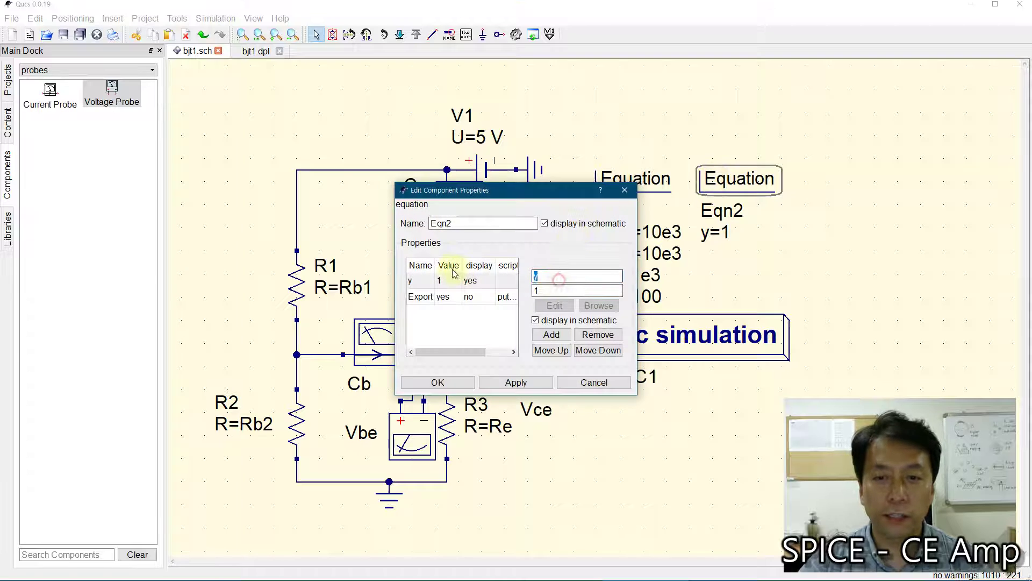
type("beta")
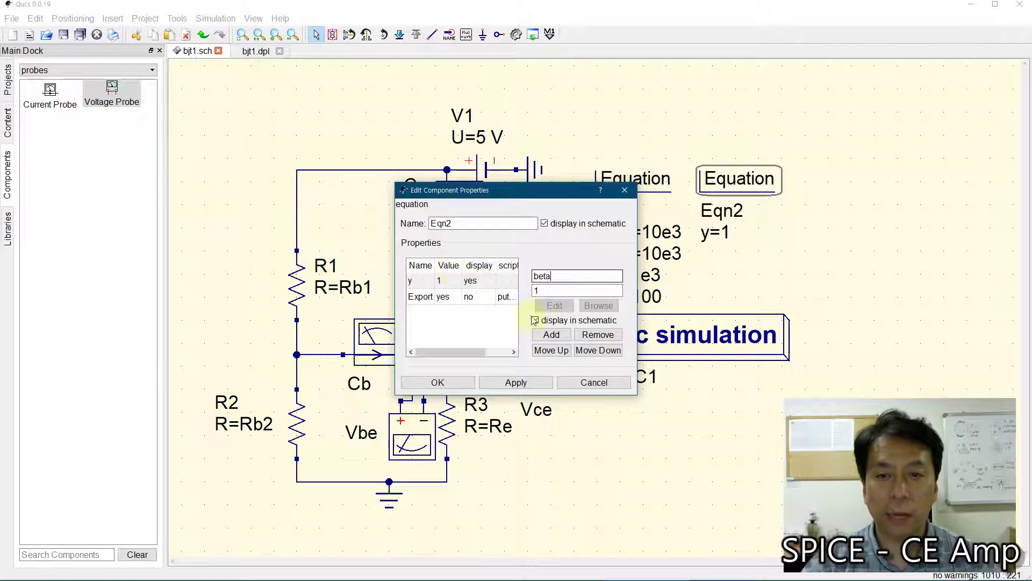
left_click(560, 292)
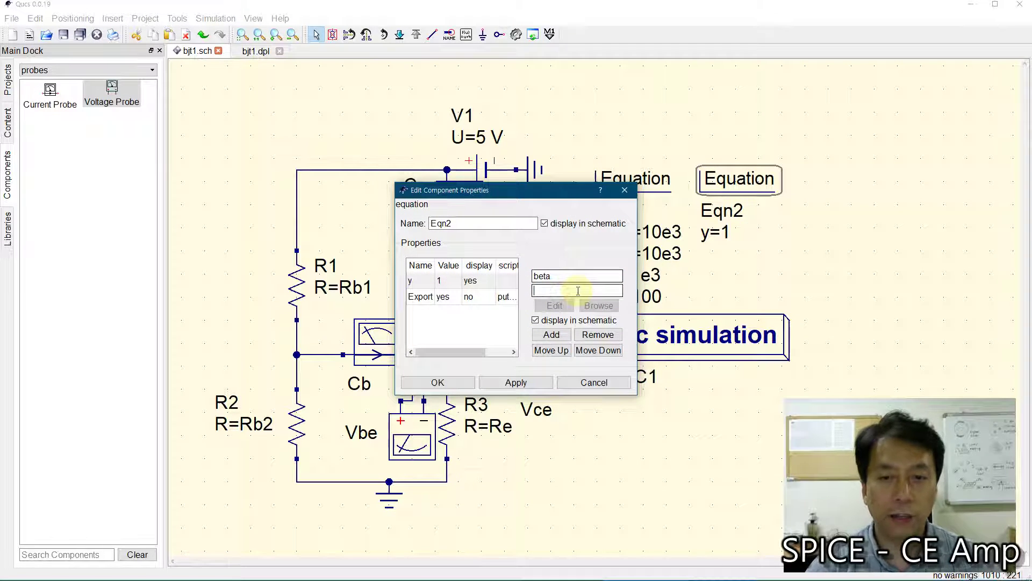
type("C")
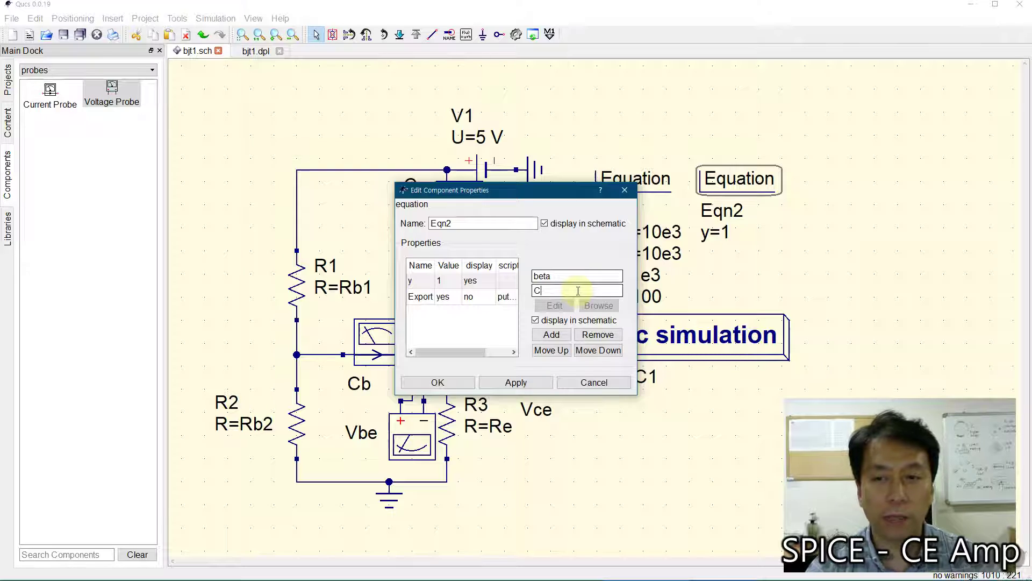
type("c")
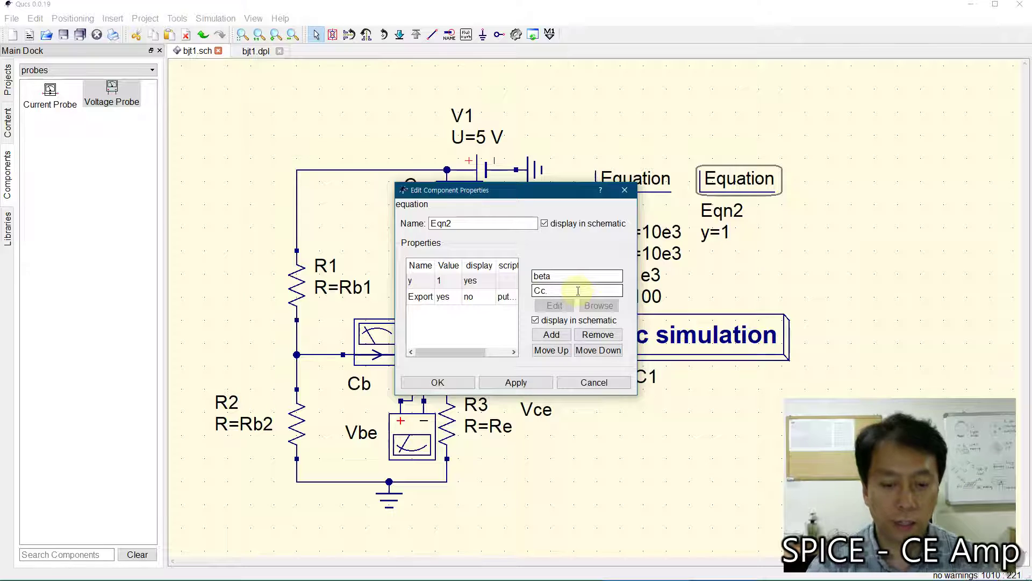
type(".I")
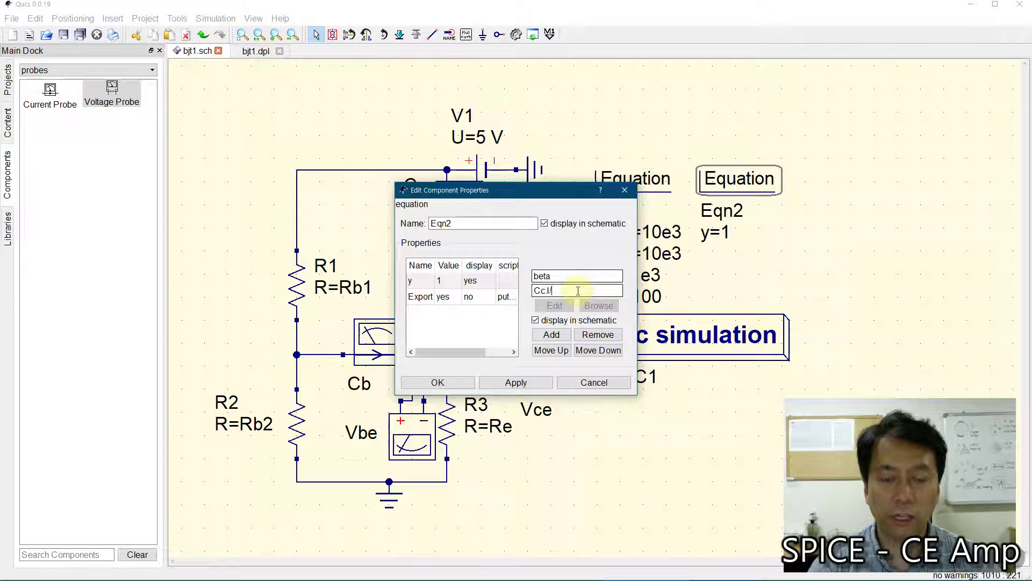
type("/Cb")
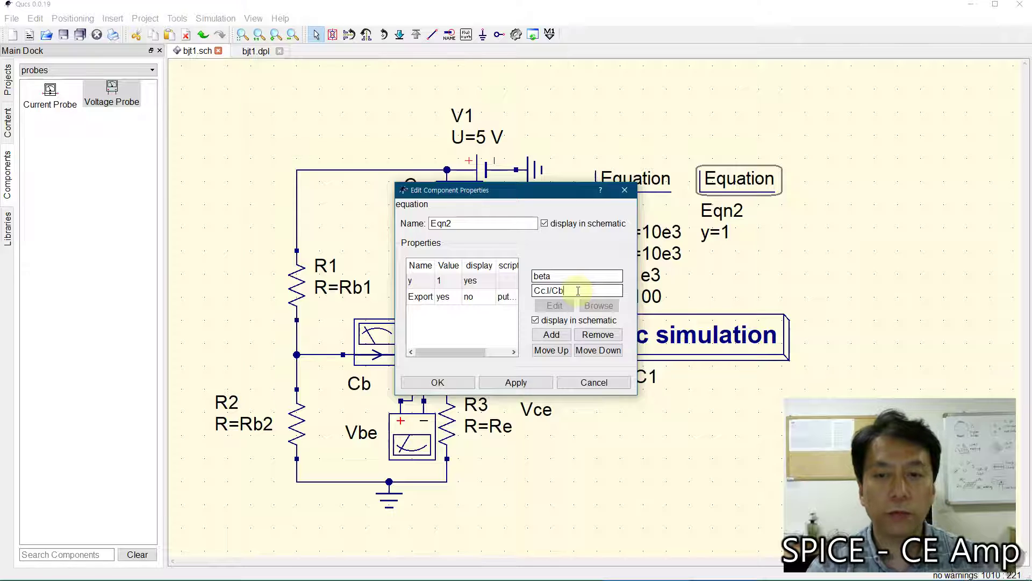
type(".I")
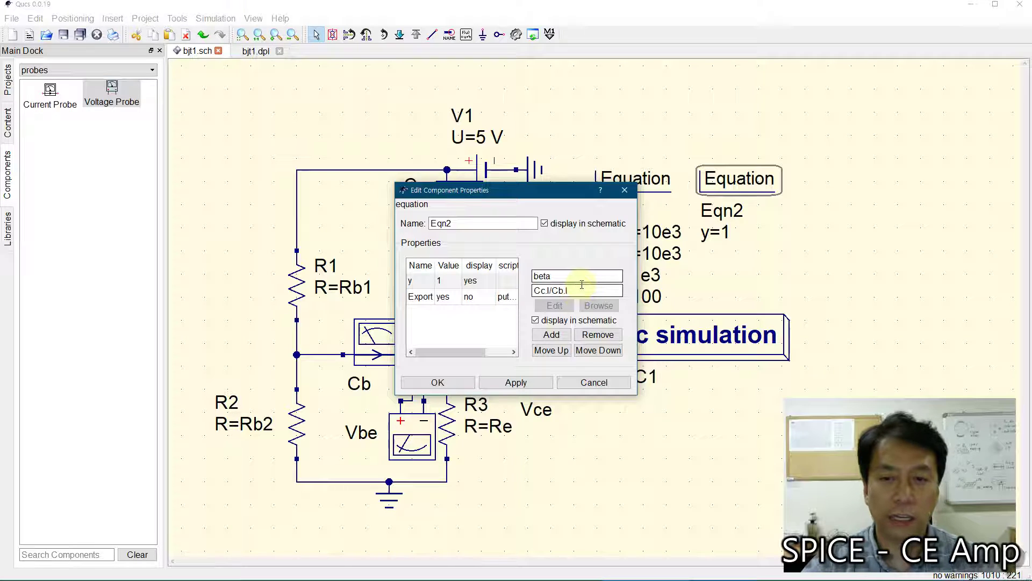
left_click(515, 383)
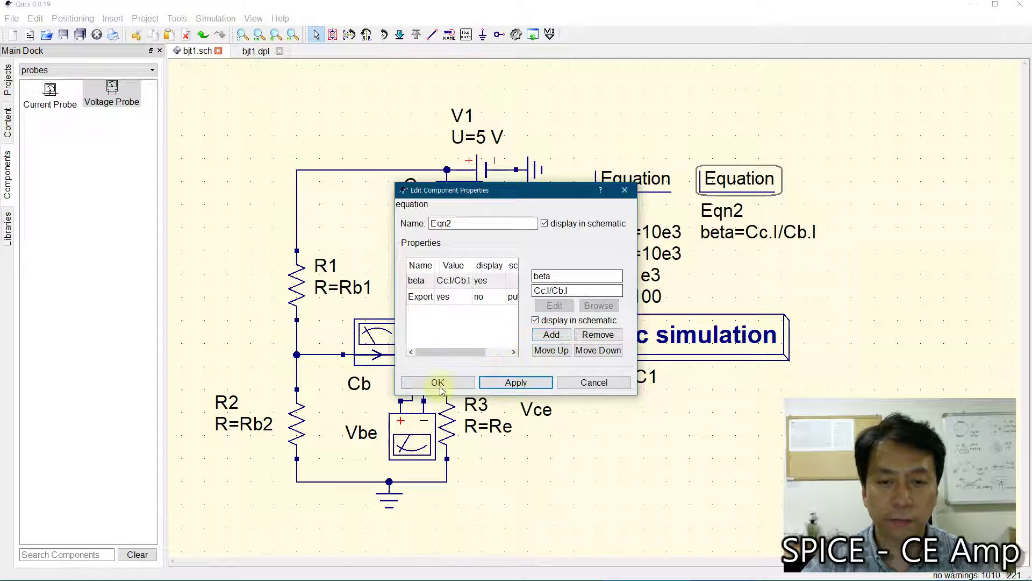
left_click(438, 382)
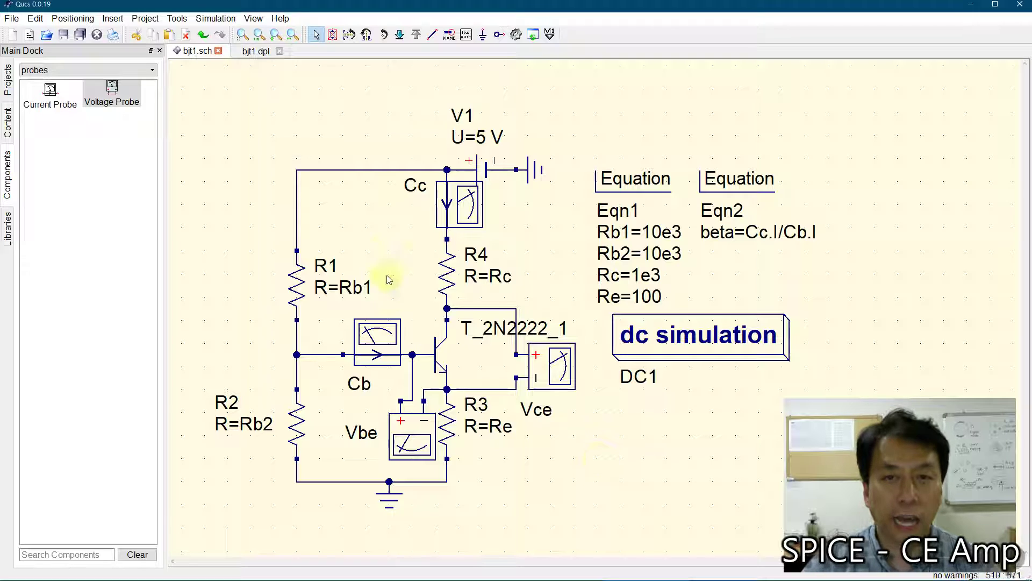
Run the dc simulation and place a tabular diagram in the upper-left area of the empty bjt1.dpl page
left_click(516, 36)
left_click(47, 131)
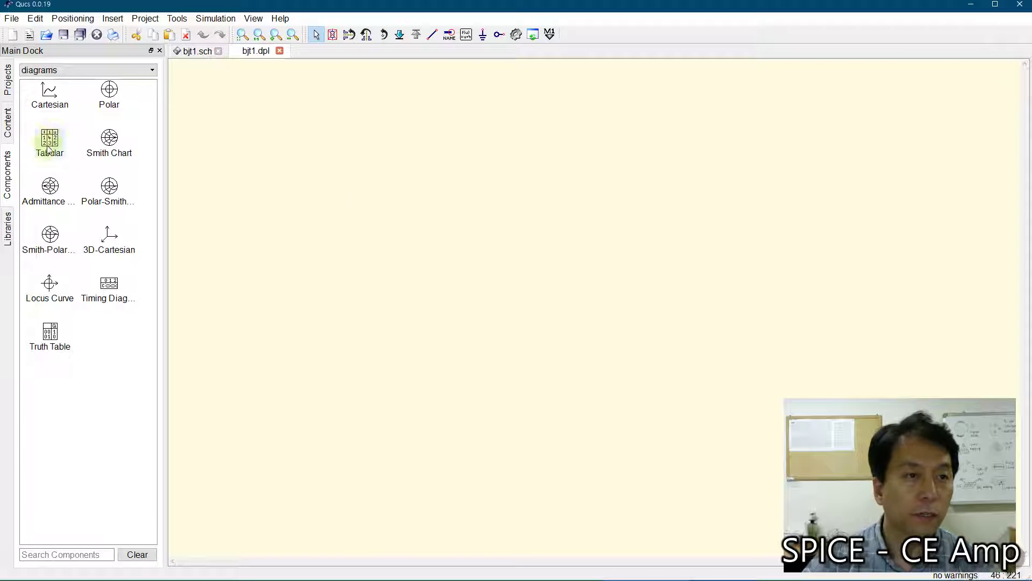
left_click(198, 203)
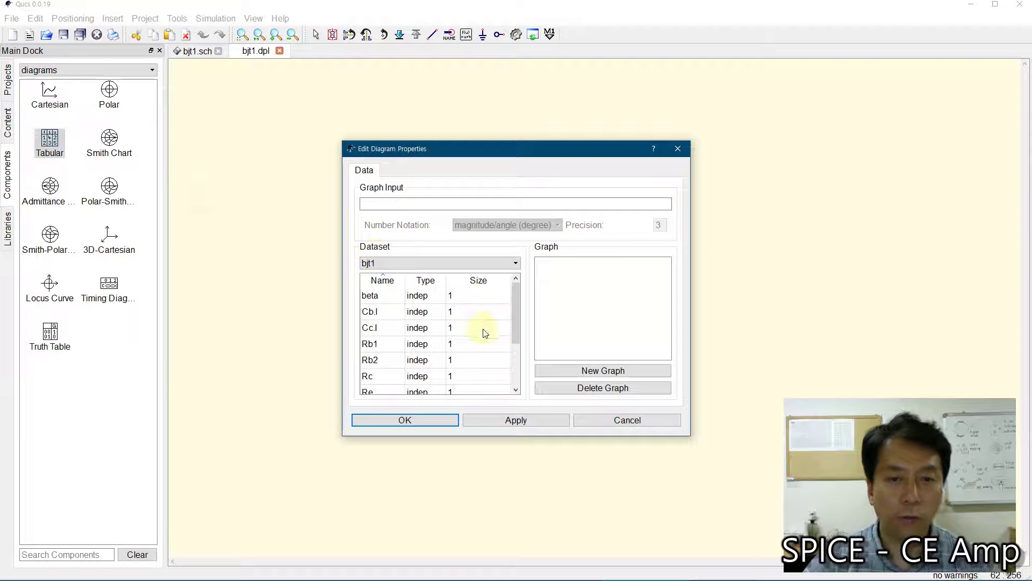
Add beta, Vbe.V, Cc.I and Vce.V from dataset bjt1 to the table, and finish placing diagrams
left_click(374, 296)
double_click(373, 296)
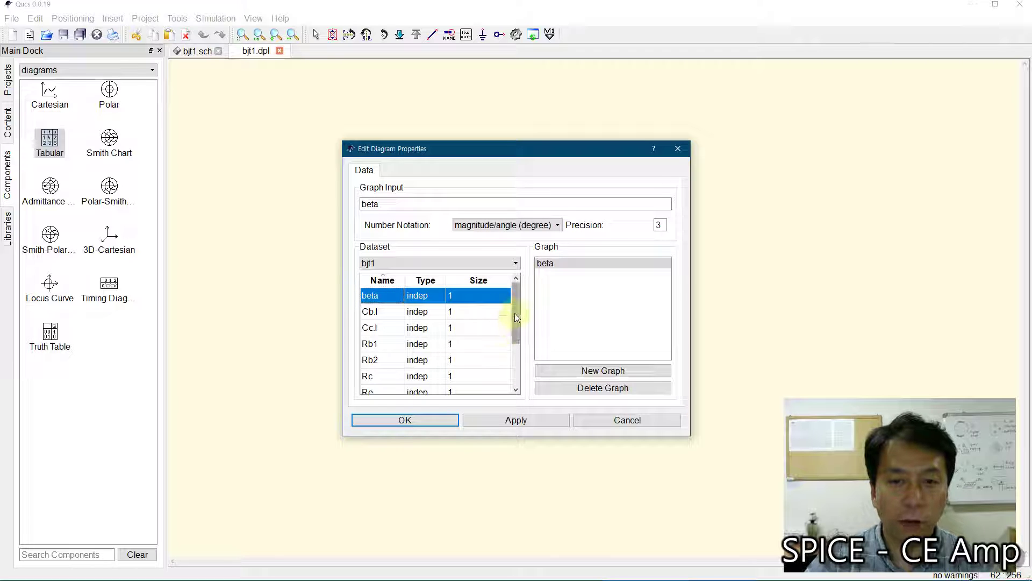
left_click_drag(515, 313, 520, 370)
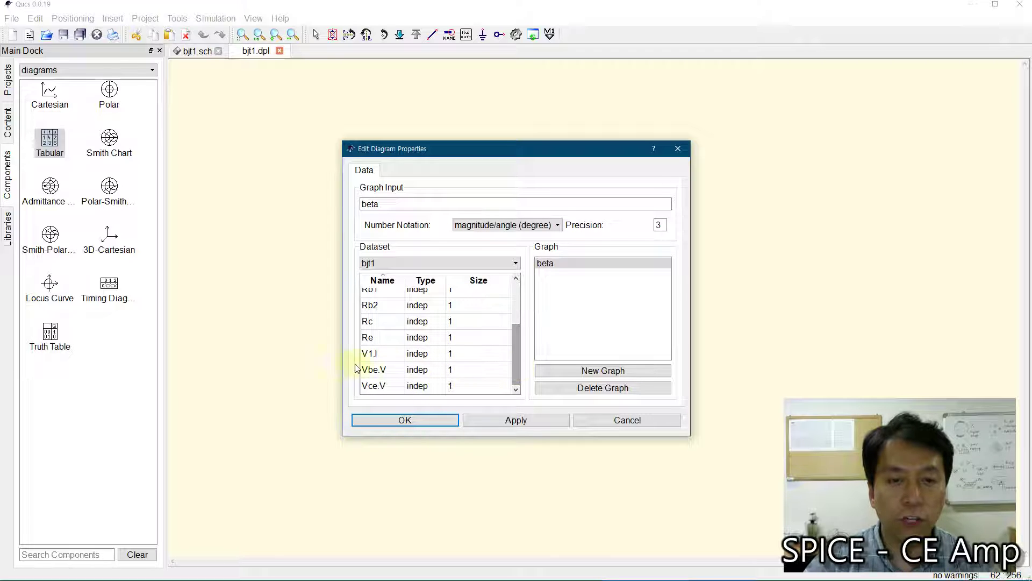
double_click(378, 370)
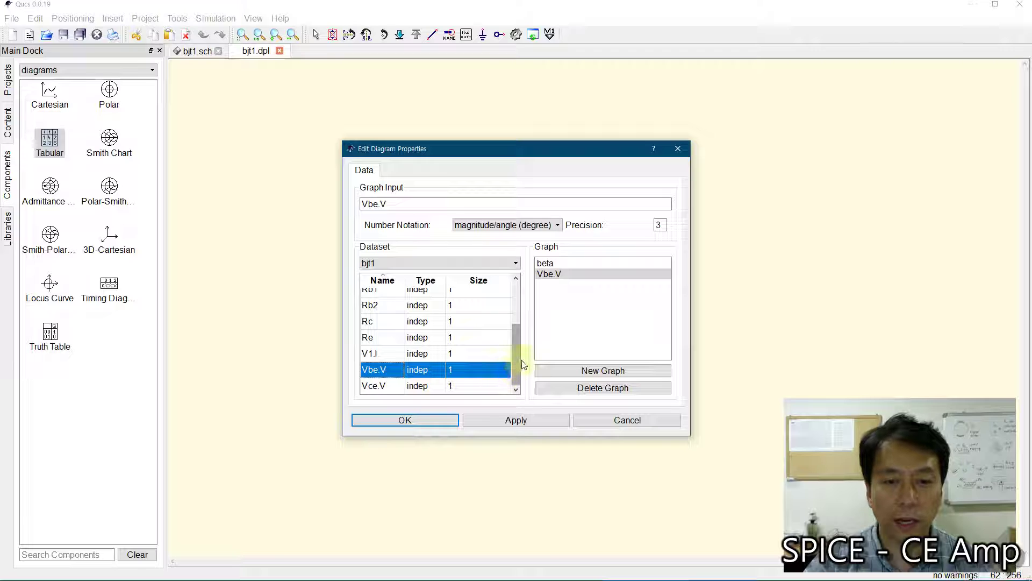
left_click_drag(515, 355, 516, 314)
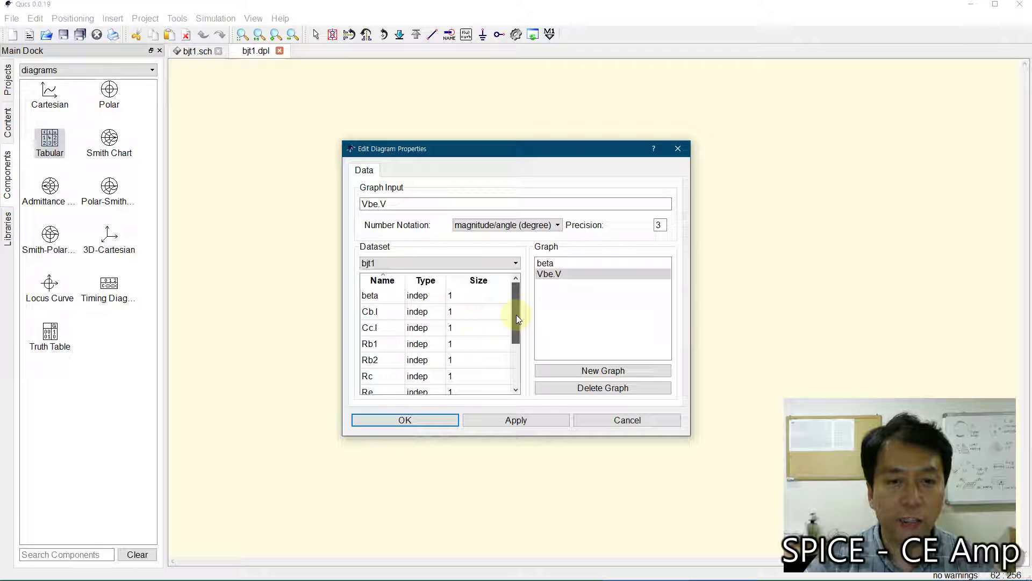
left_click(375, 330)
double_click(375, 330)
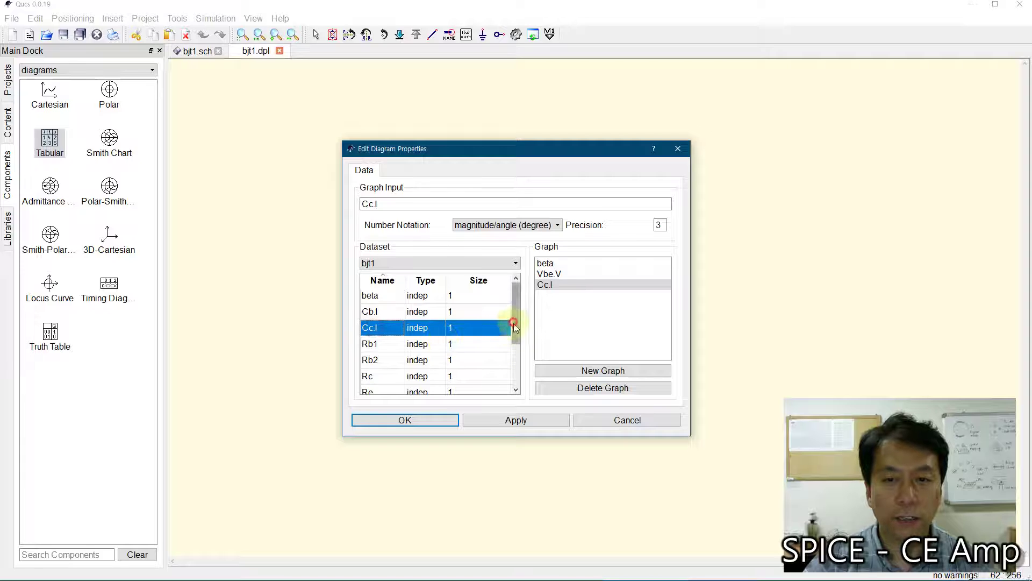
left_click_drag(516, 329, 519, 379)
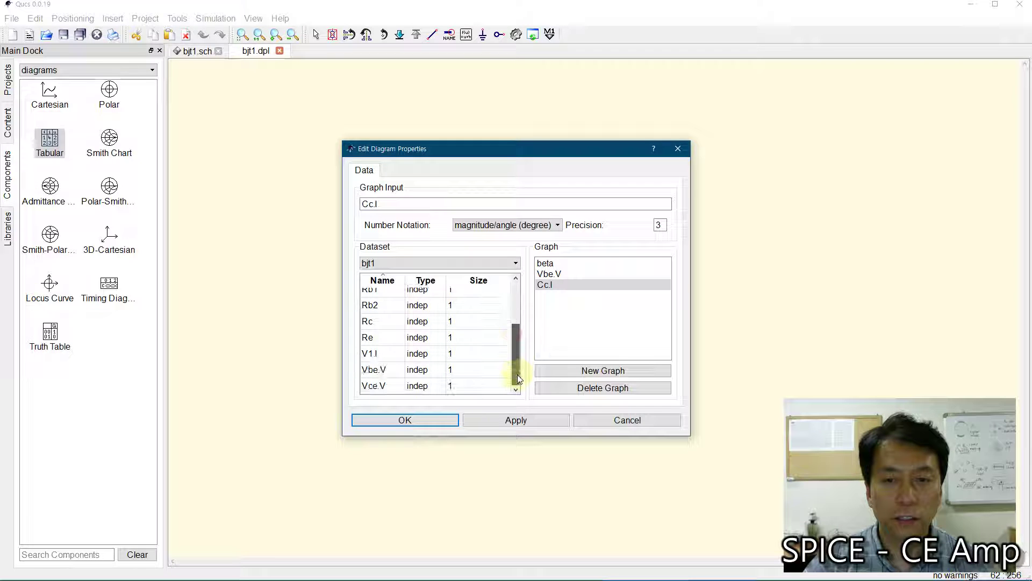
double_click(375, 386)
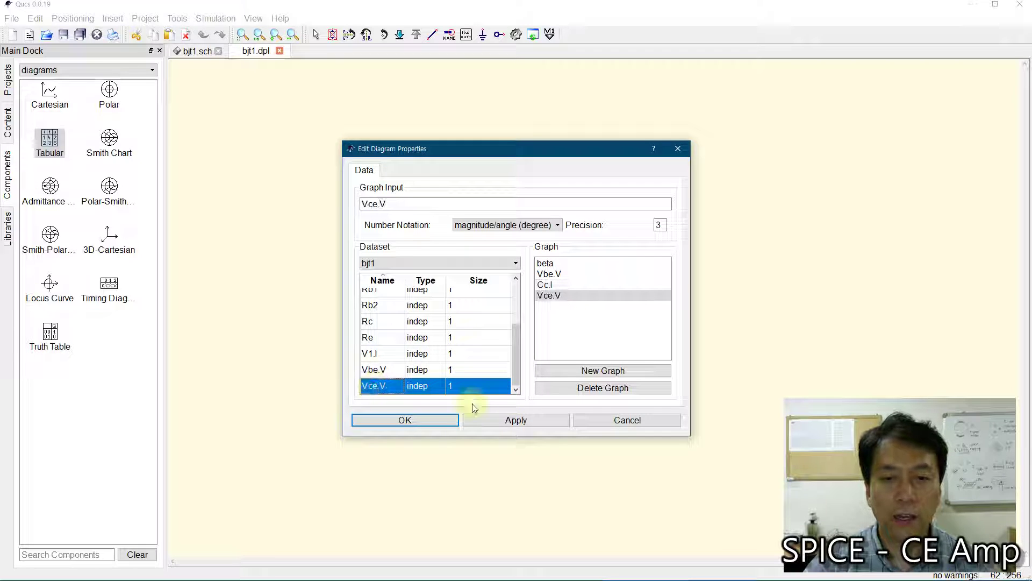
left_click(422, 420)
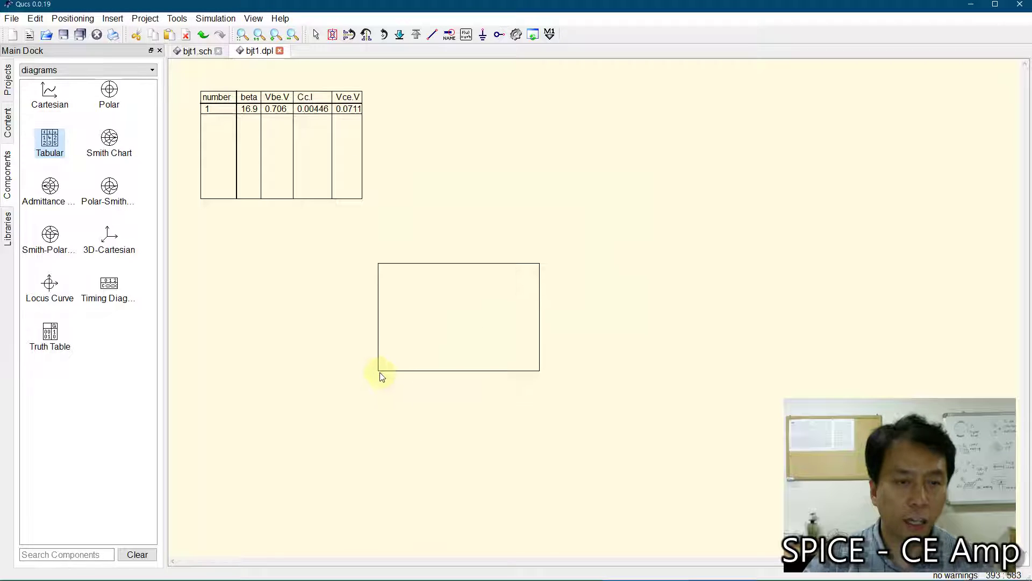
key("Escape")
left_click(256, 167)
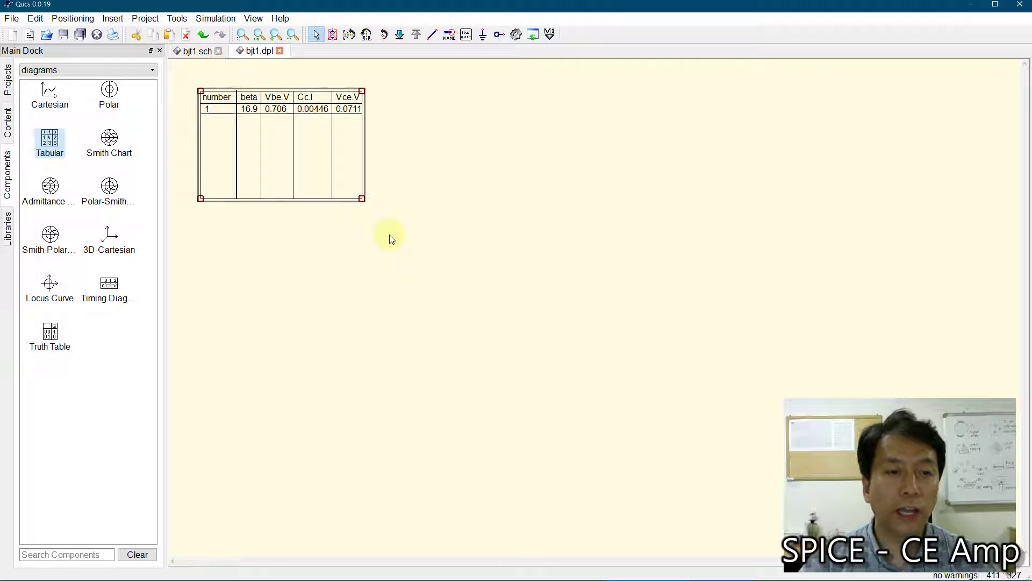
Switch to the 2N2222 datasheet in the browser and examine the DC current gain in the page 2 quick reference data
key("super")
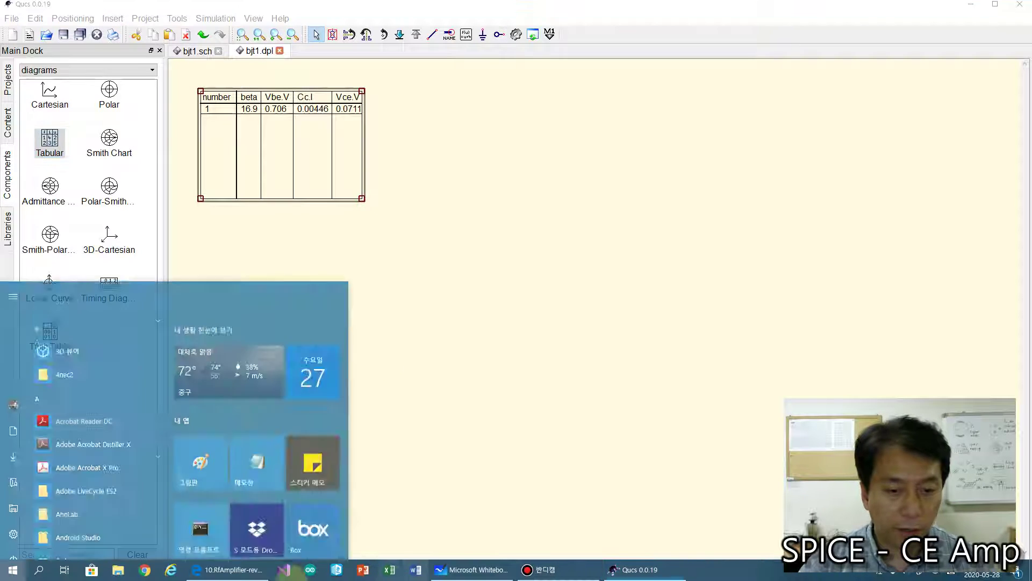
left_click(231, 569)
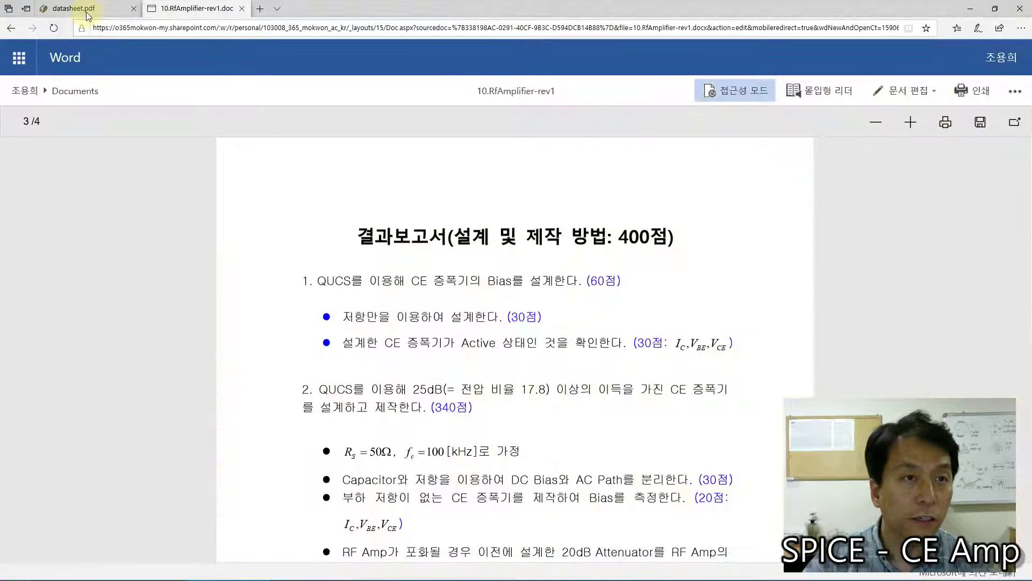
left_click(90, 12)
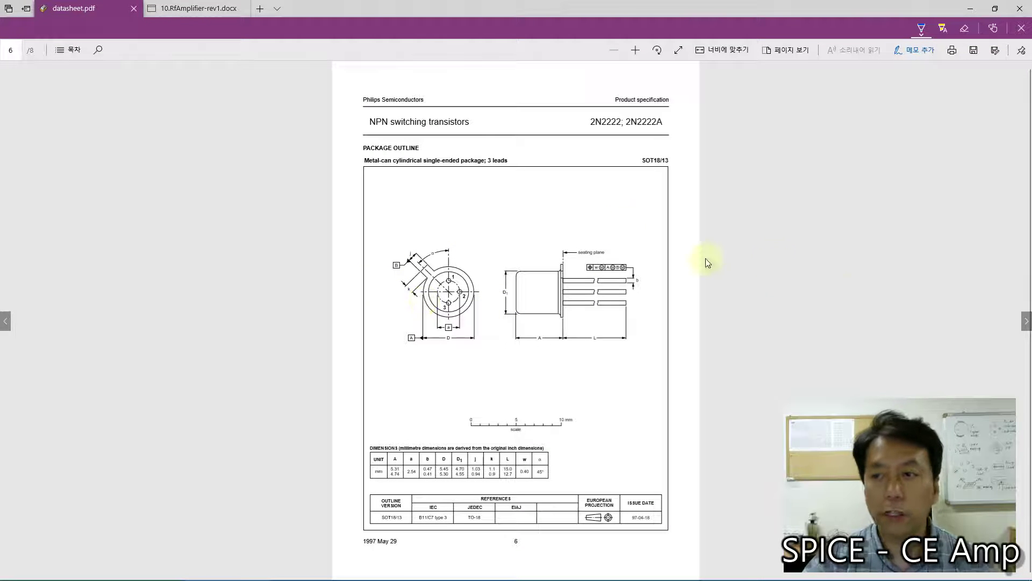
left_click(7, 322)
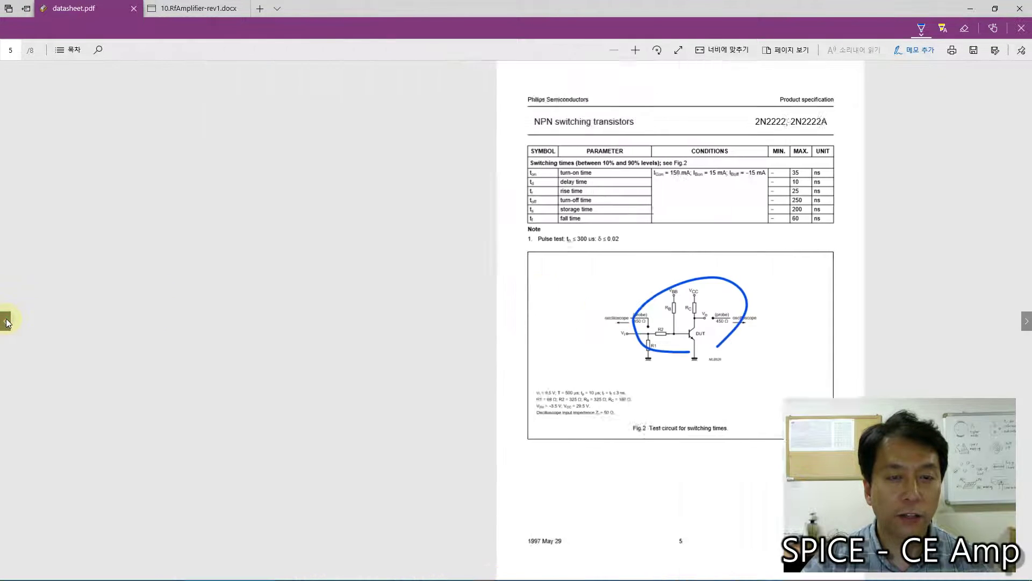
left_click(6, 321)
left_click(7, 321)
left_click(6, 321)
left_click(6, 321)
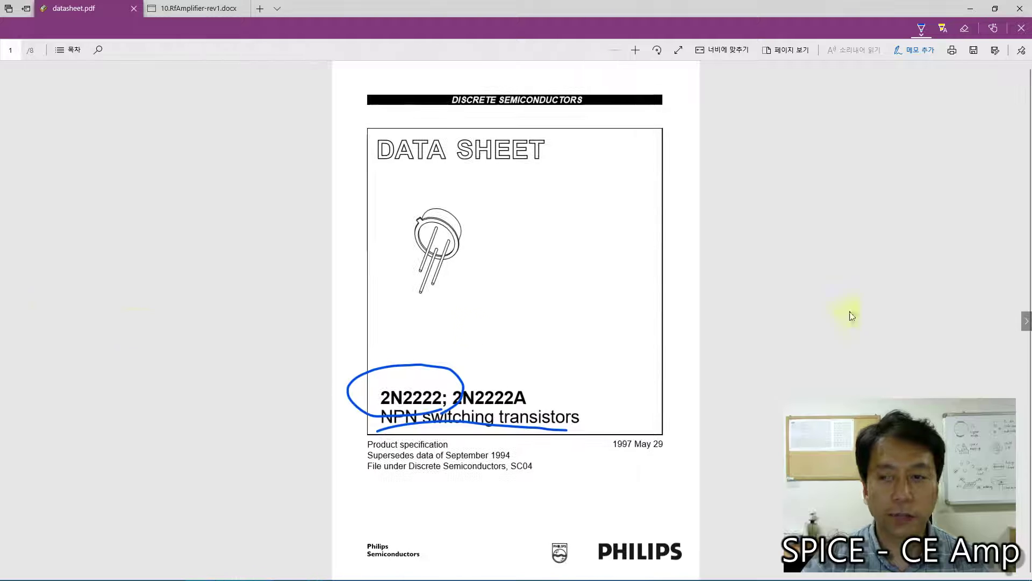
left_click(1027, 321)
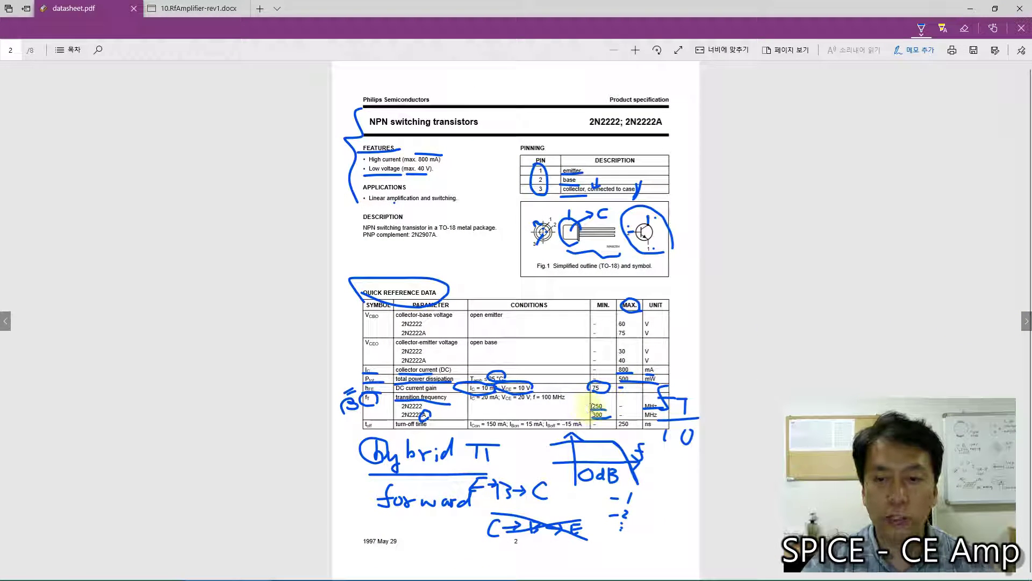
Switch back to Qucs and compare the tabulated beta, Vbe, Cc.I and Vce values in bjt1.dpl with the bjt1.sch schematic
mouse_move(440, 579)
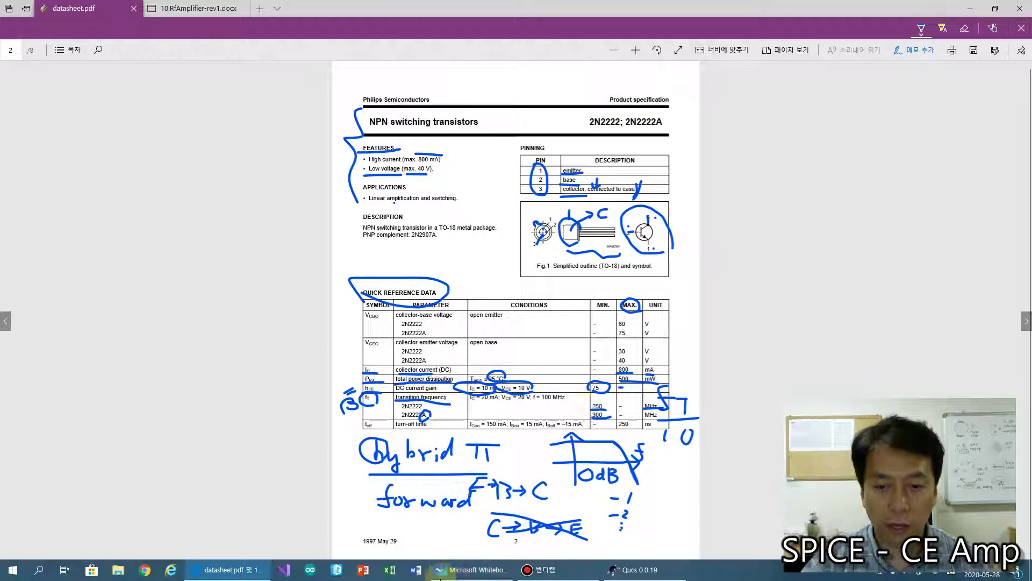
left_click(637, 571)
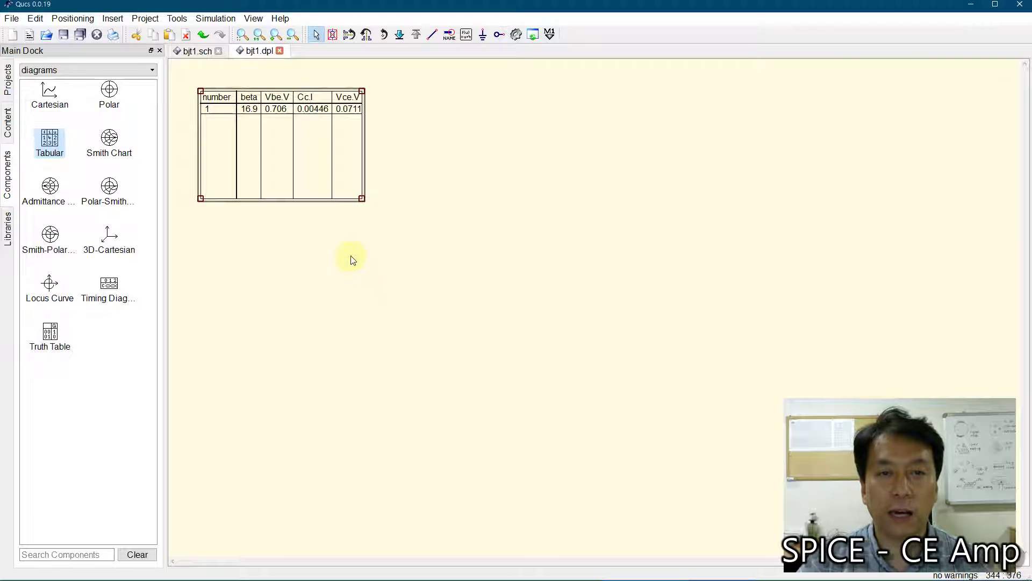
left_click(192, 52)
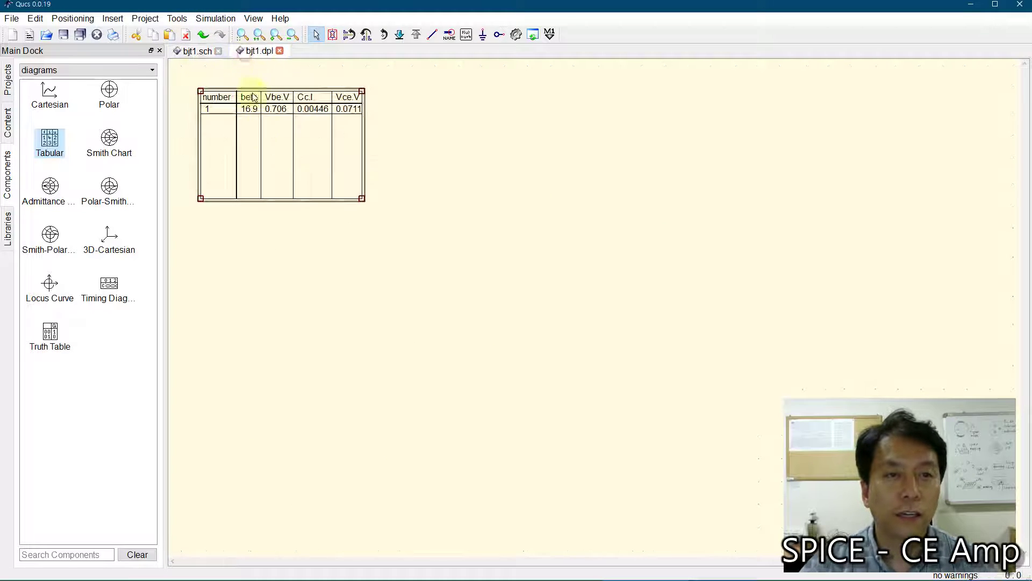
left_click(254, 51)
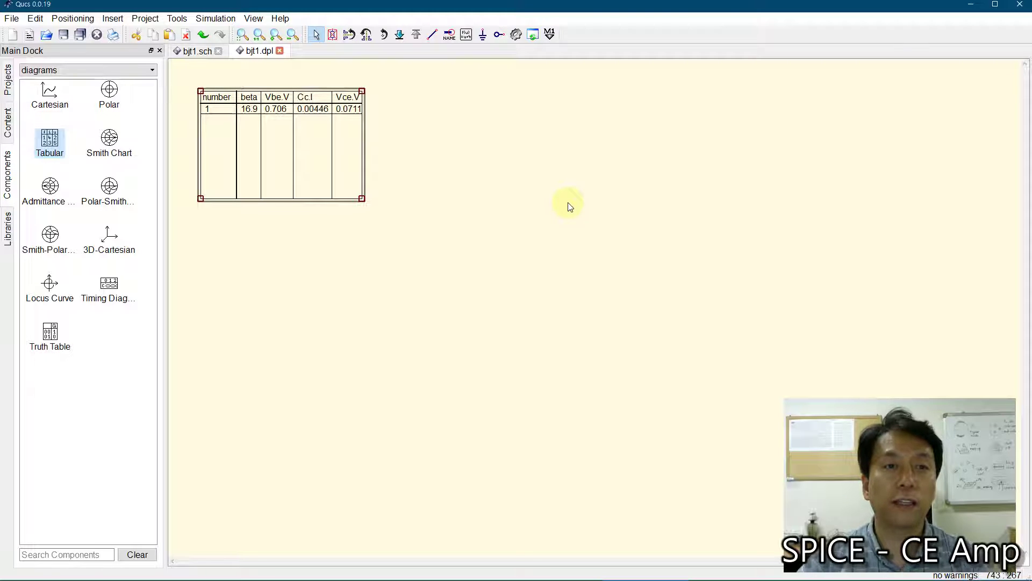
left_click(186, 51)
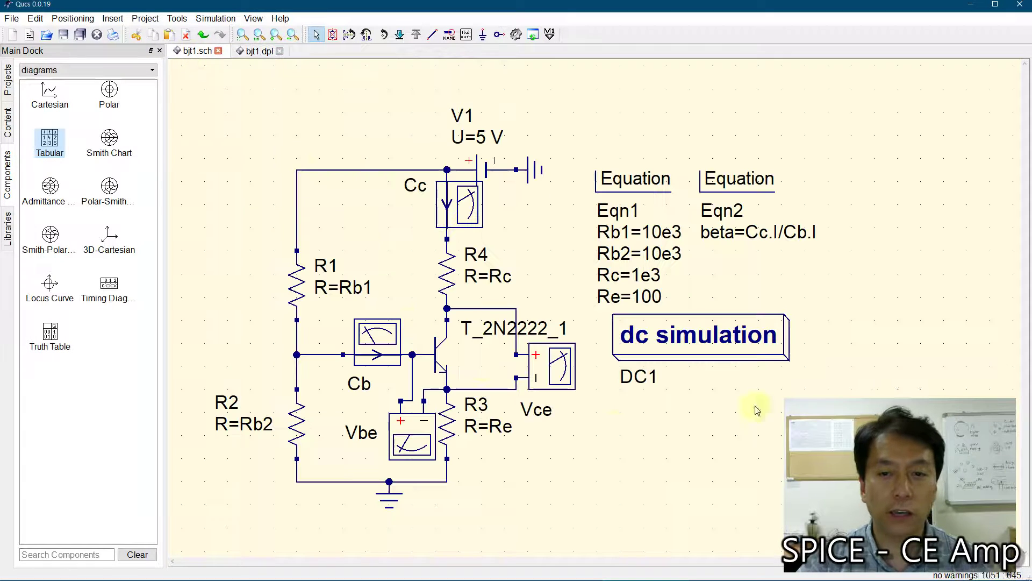
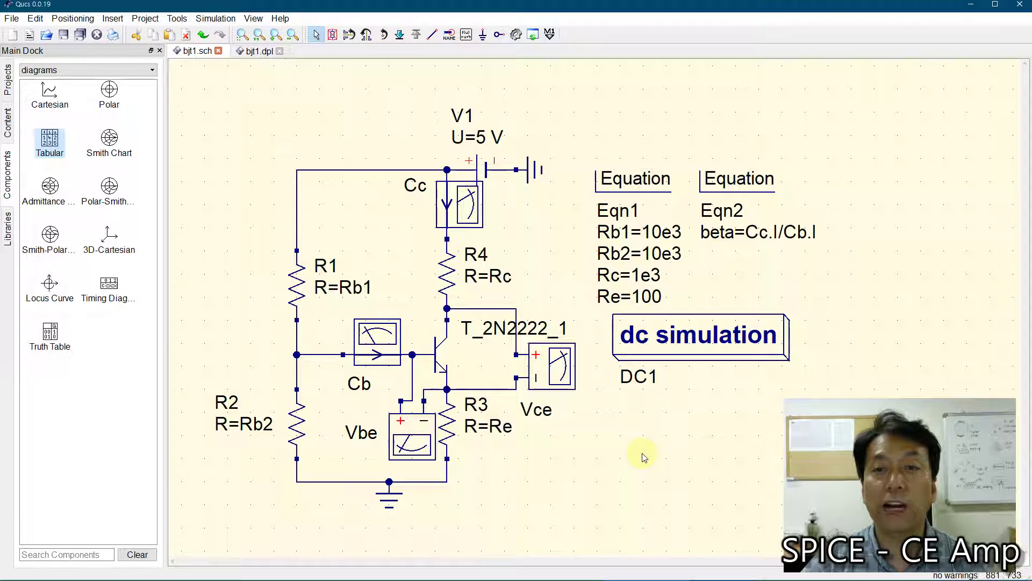
Rerun the dc simulation with Re set to 200 in equation block Eqn1, and widen the results table to fit the Vce.V column
double_click(634, 182)
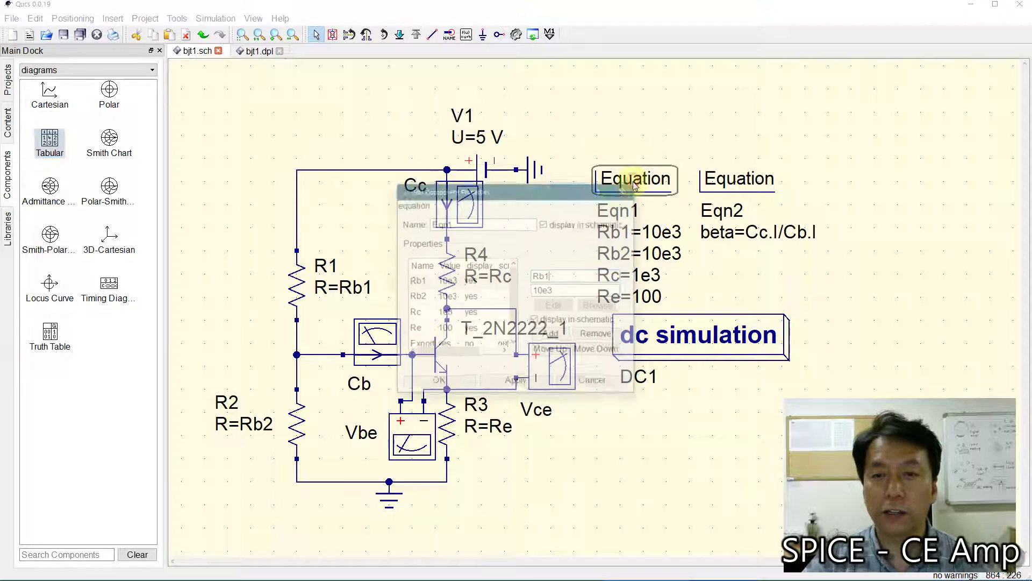
left_click(425, 329)
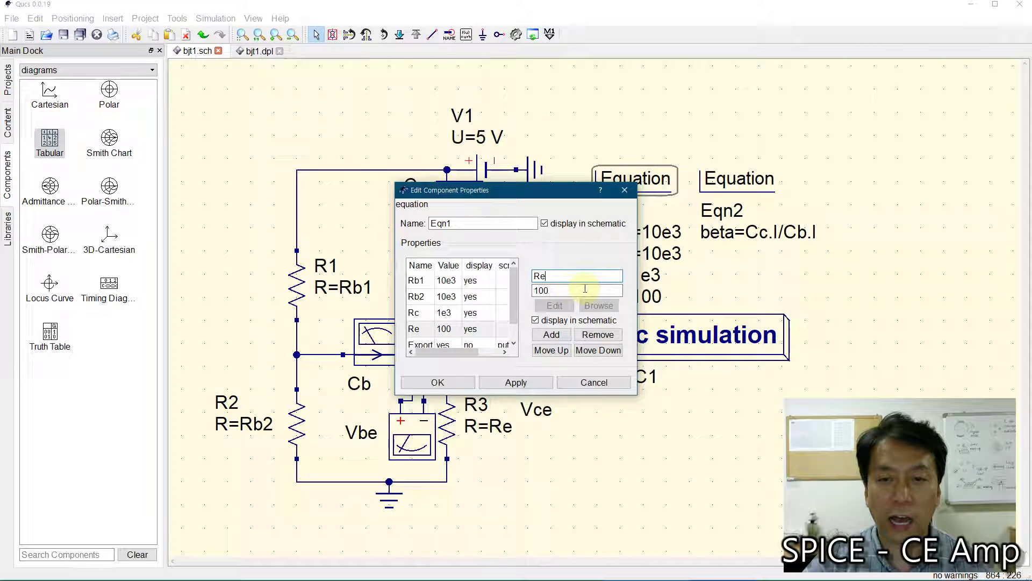
double_click(539, 290)
type("200")
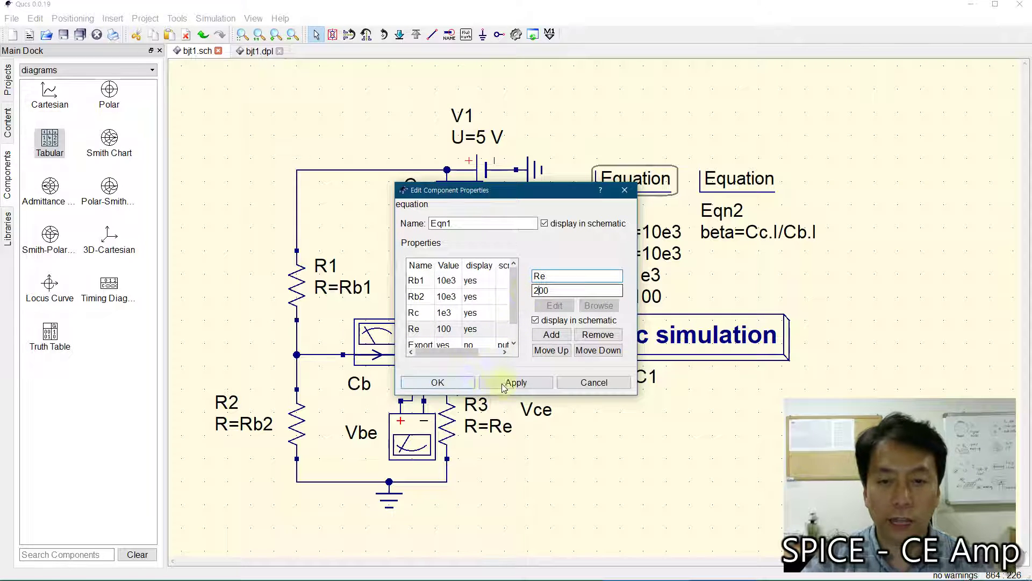
left_click(437, 382)
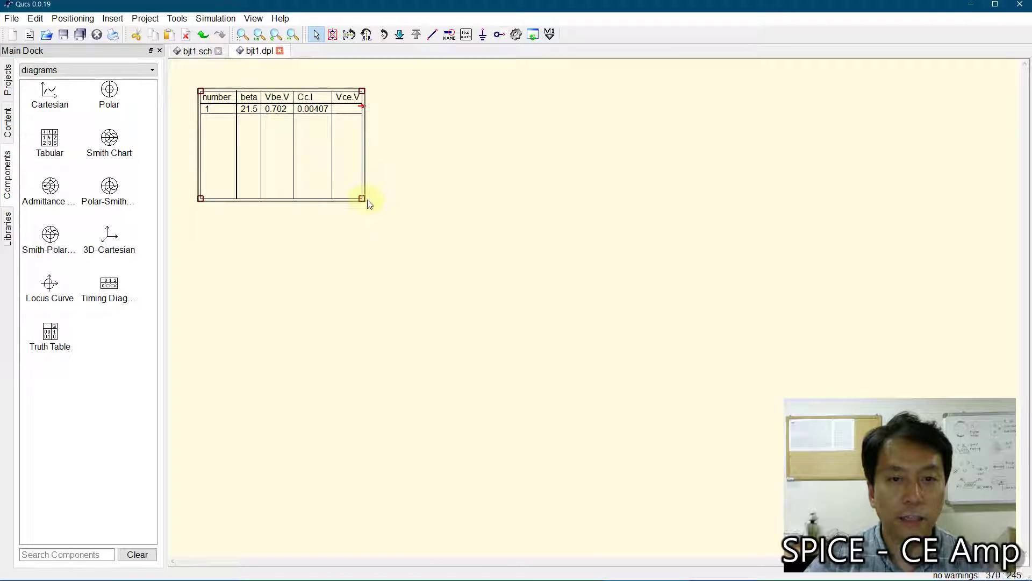
left_click_drag(362, 199, 387, 200)
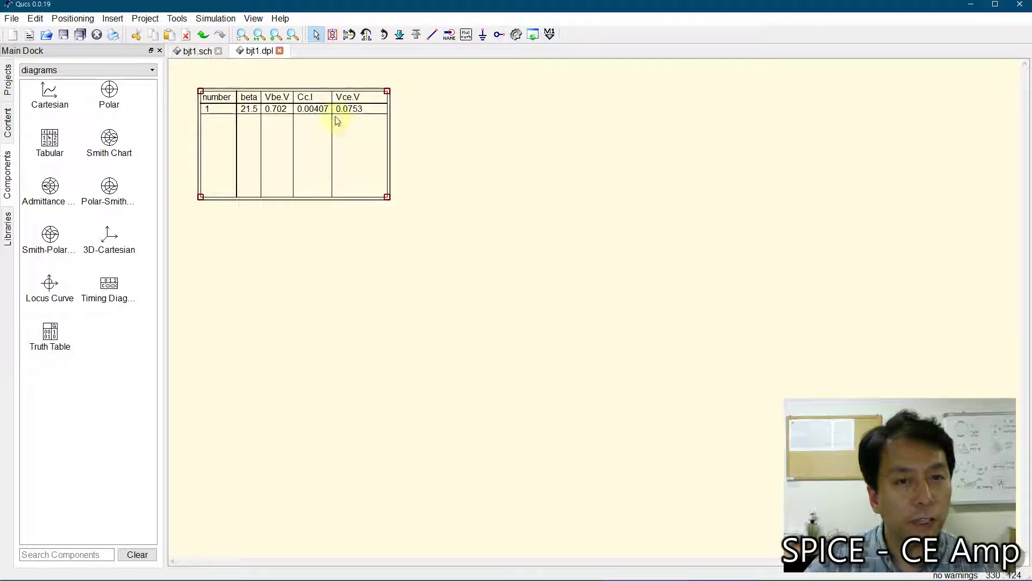
Set Rb1 to 20e3 in equation block Eqn1 of the schematic and rerun the dc simulation
left_click(192, 52)
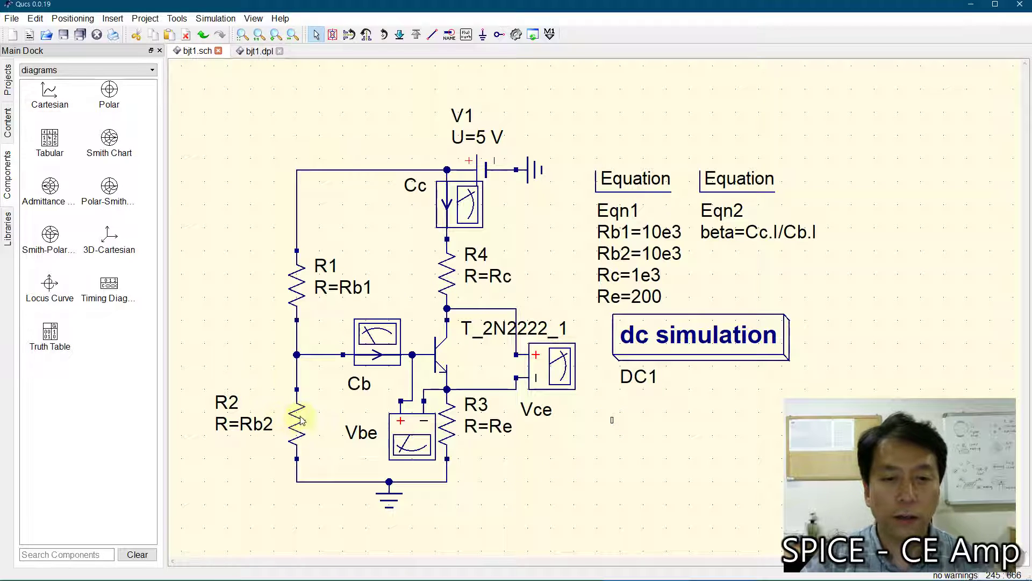
left_click(296, 288)
double_click(630, 178)
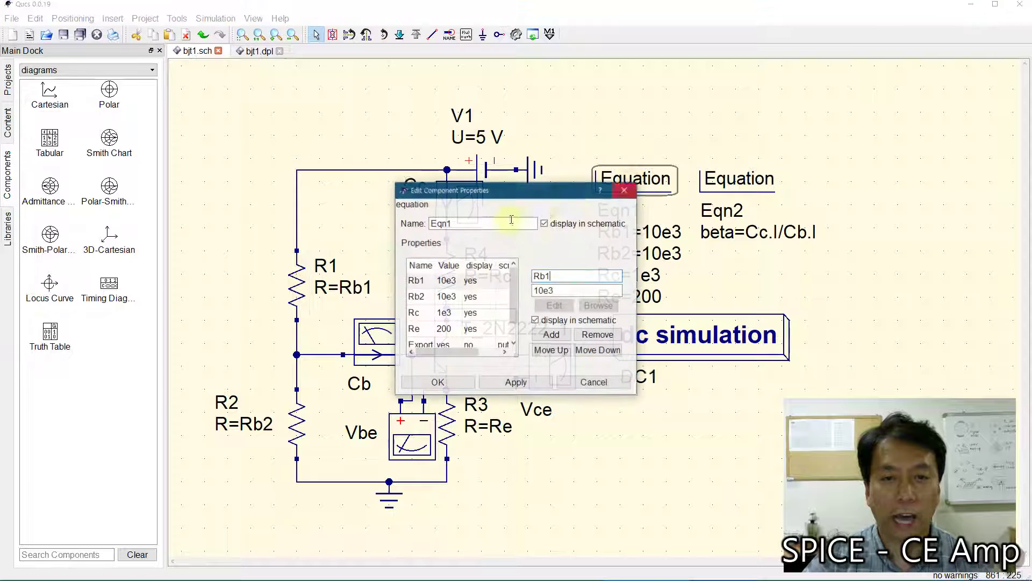
left_click(425, 285)
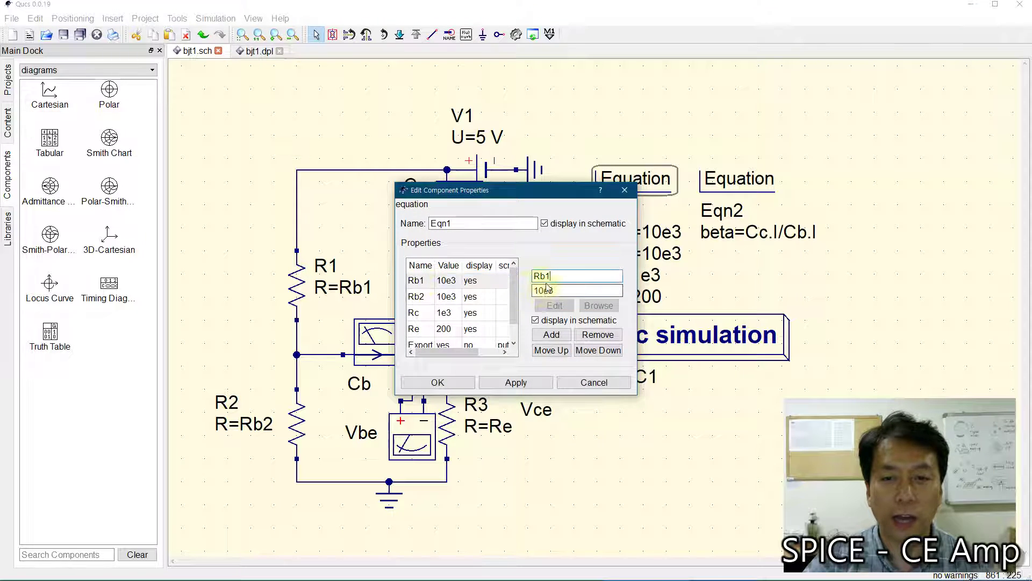
type("2")
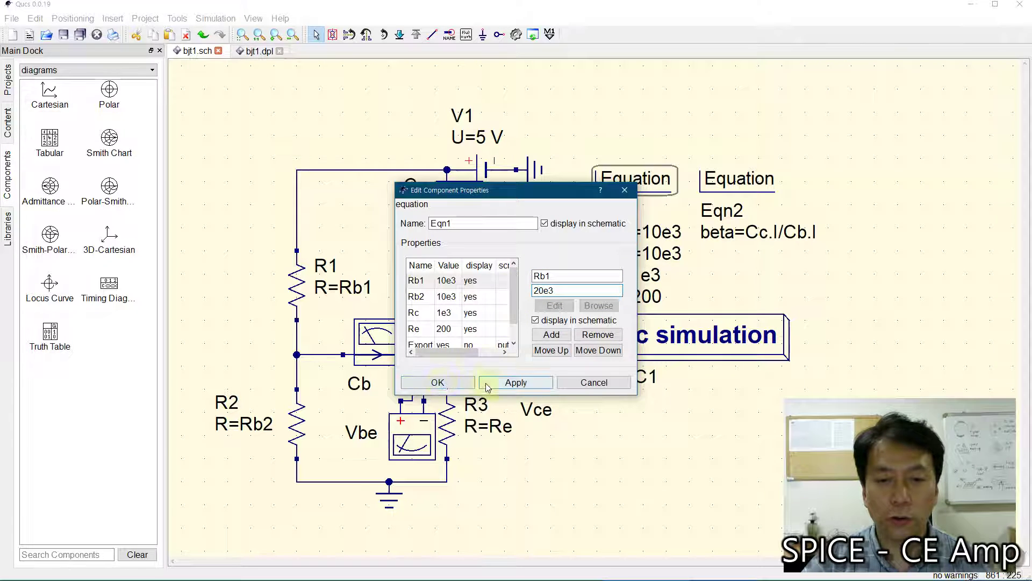
left_click(441, 382)
left_click(581, 473)
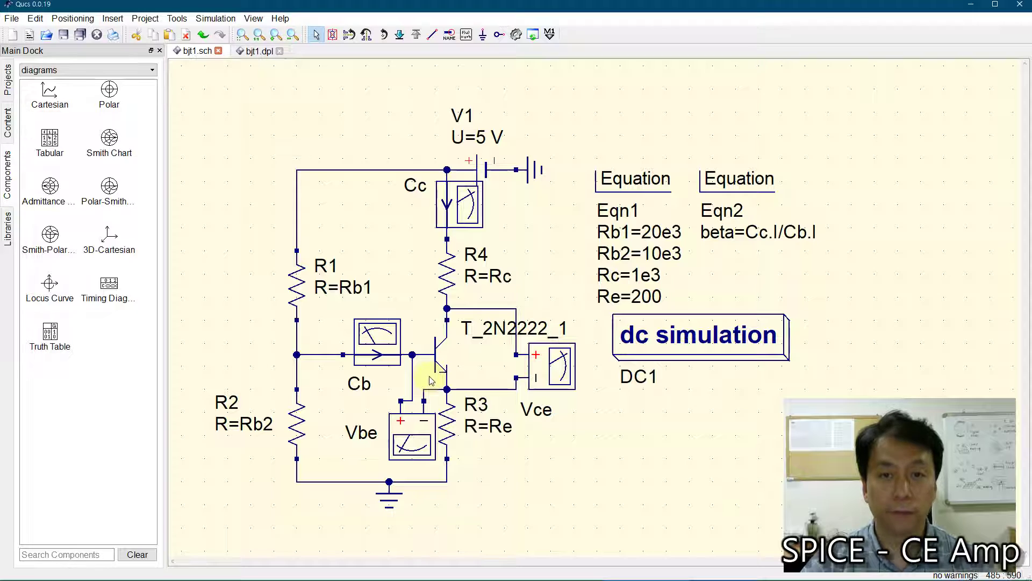
left_click(518, 36)
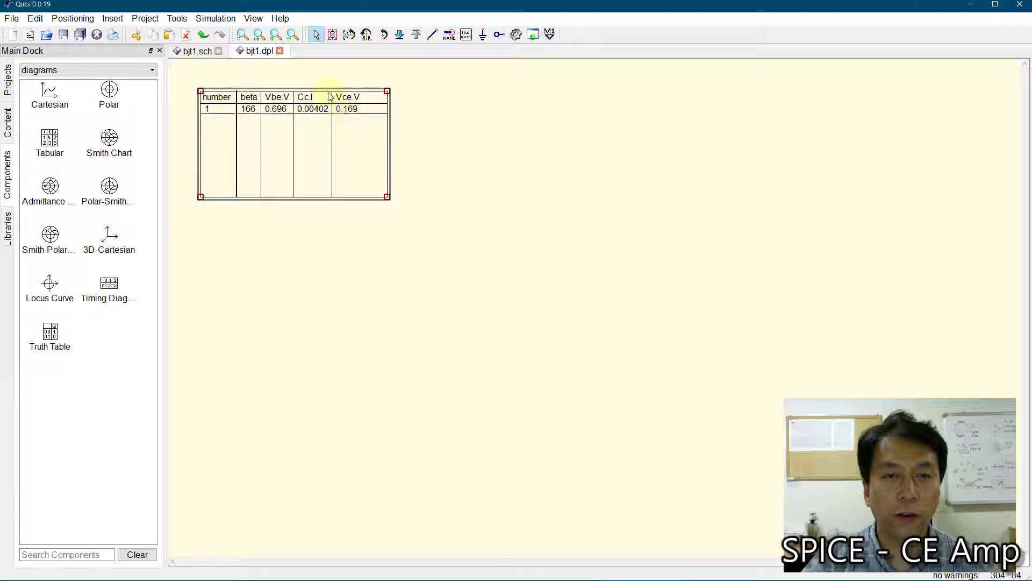
Raise Rb1 to 30e3 in equation block Eqn1 and simulate the dc bias again
left_click(196, 51)
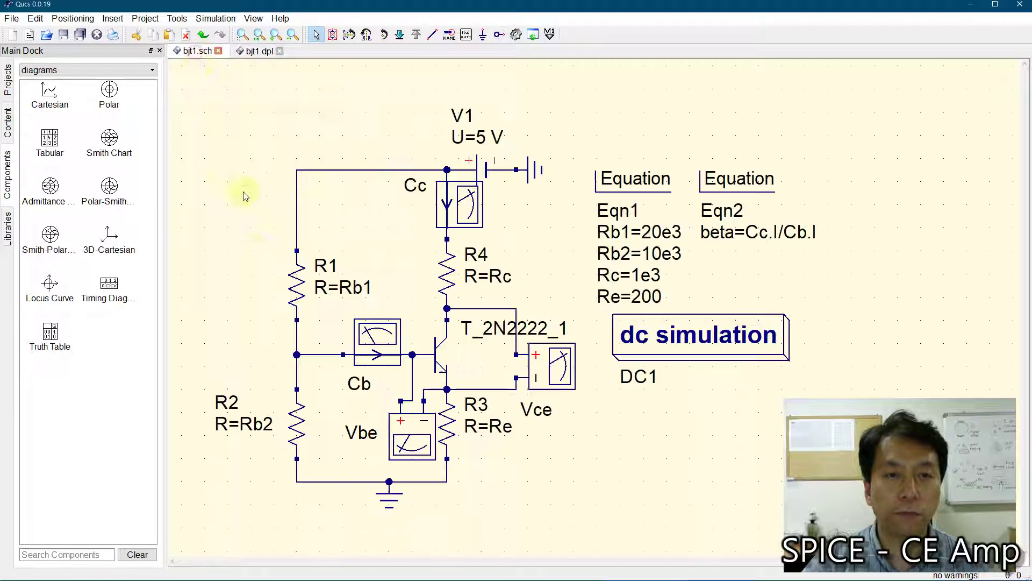
double_click(297, 275)
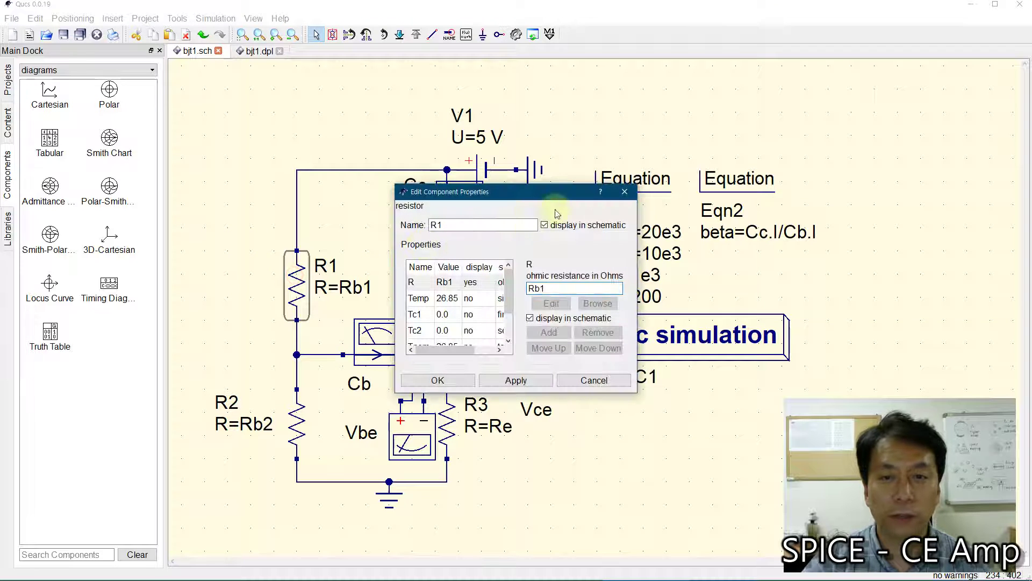
left_click(625, 191)
double_click(635, 179)
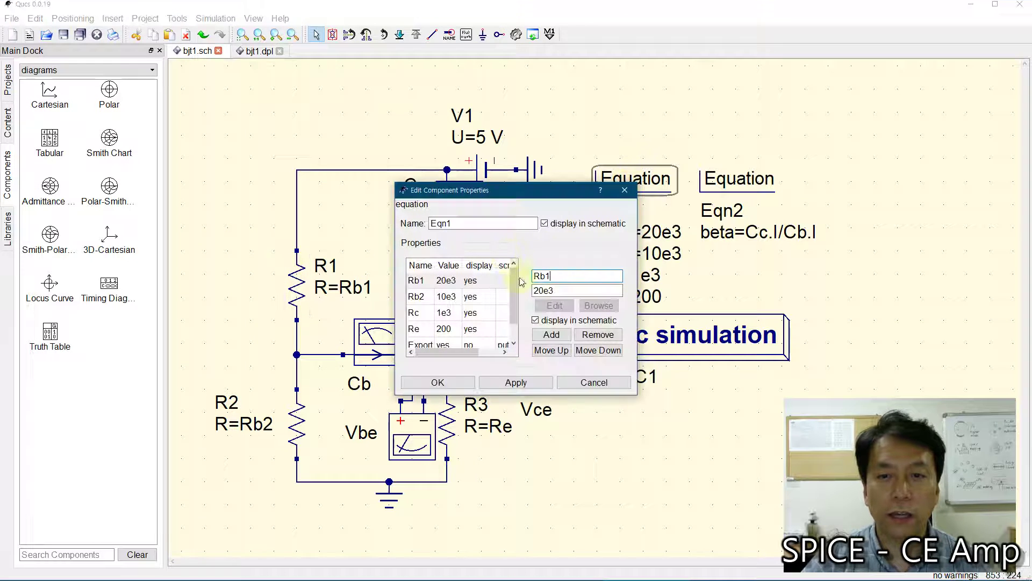
left_click(538, 291)
left_click_drag(540, 290, 515, 292)
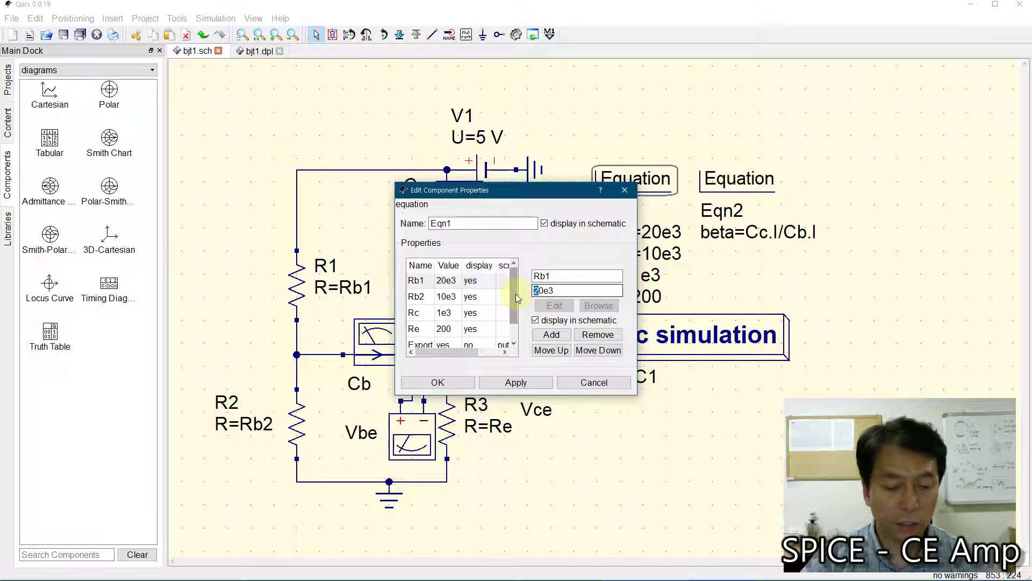
type("3")
left_click(438, 382)
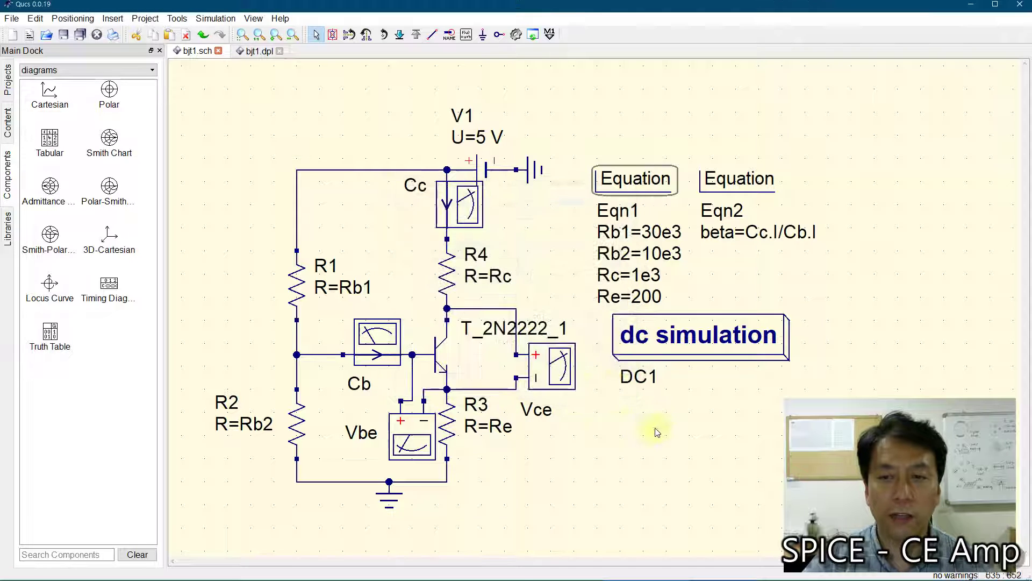
left_click(515, 35)
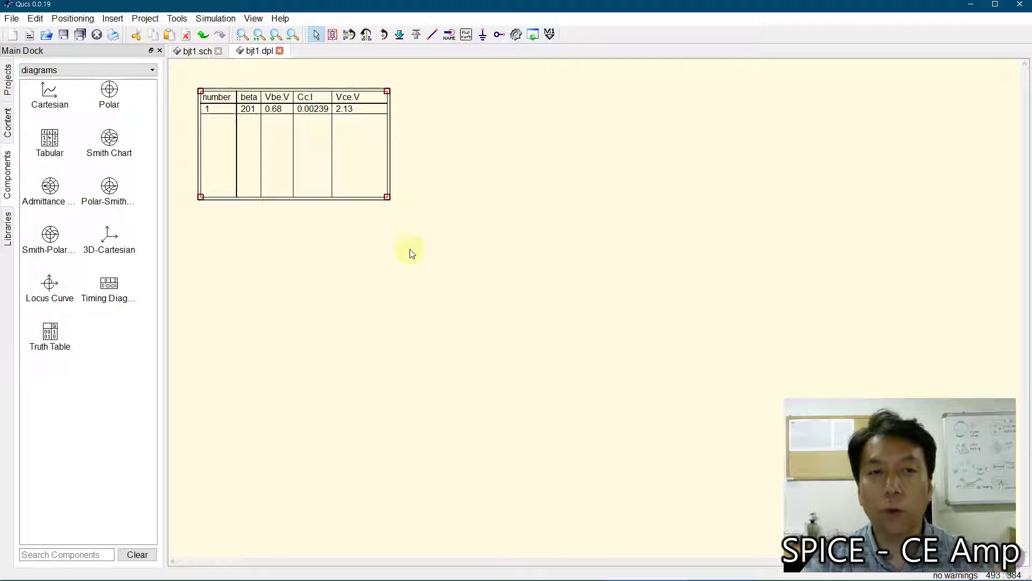
Set Rb1 to 33e3 in equation block Eqn1 and rerun the dc simulation to update the bias table
left_click(198, 50)
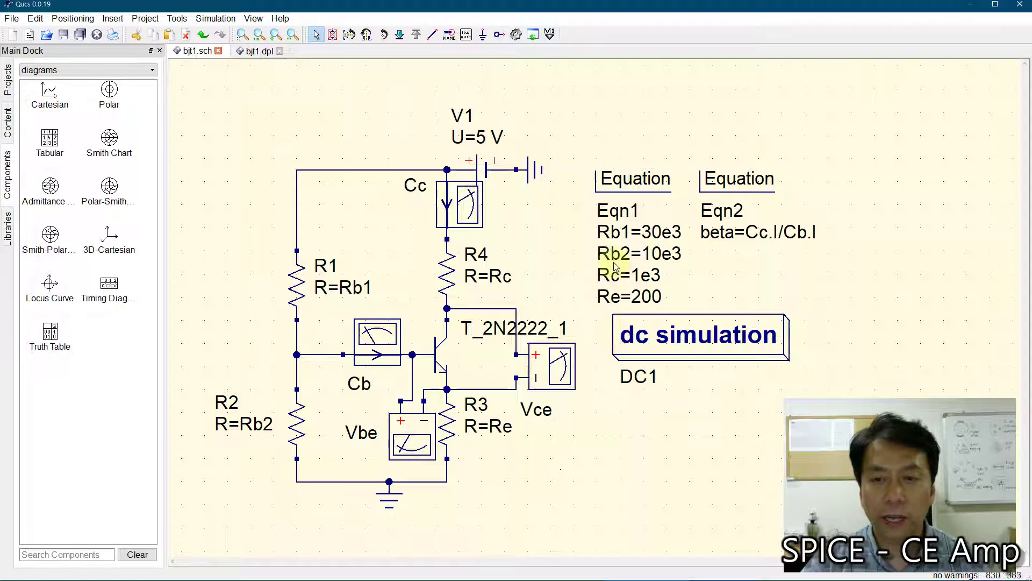
double_click(633, 181)
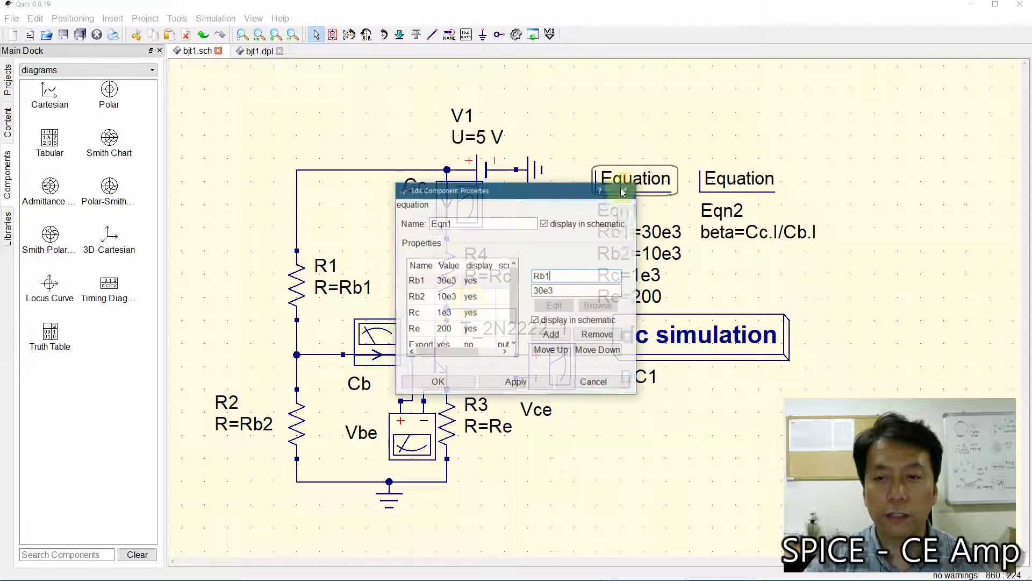
left_click(539, 291)
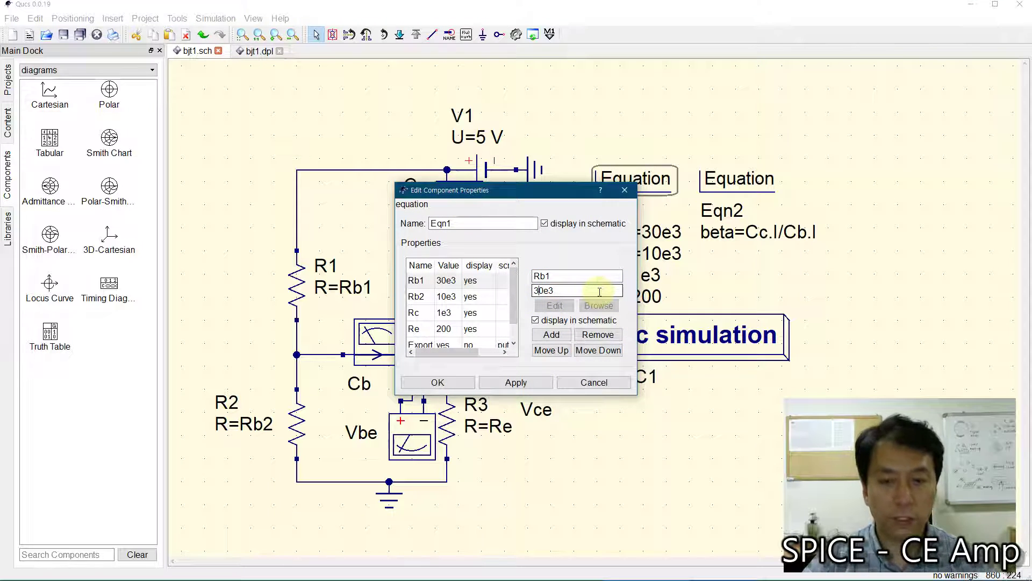
type("3")
left_click(438, 382)
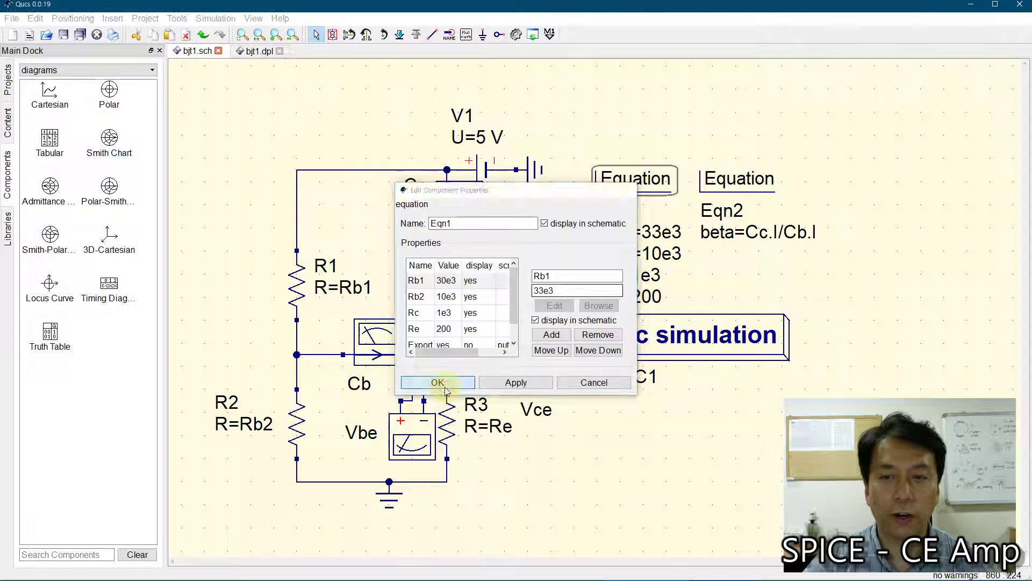
left_click(516, 34)
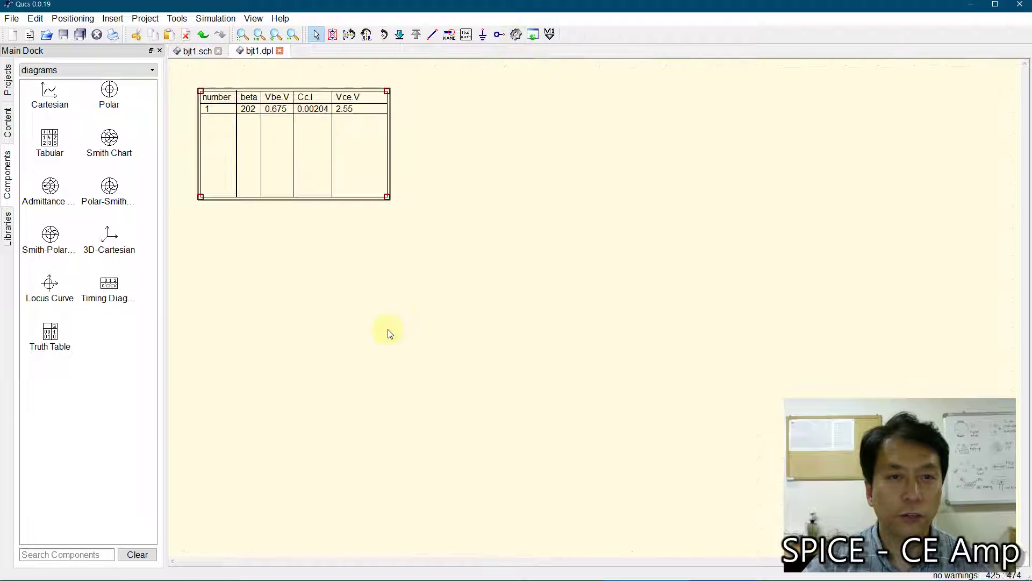
Check the resistor values in the schematic against the updated bias results in the bjt1.dpl table
left_click(191, 53)
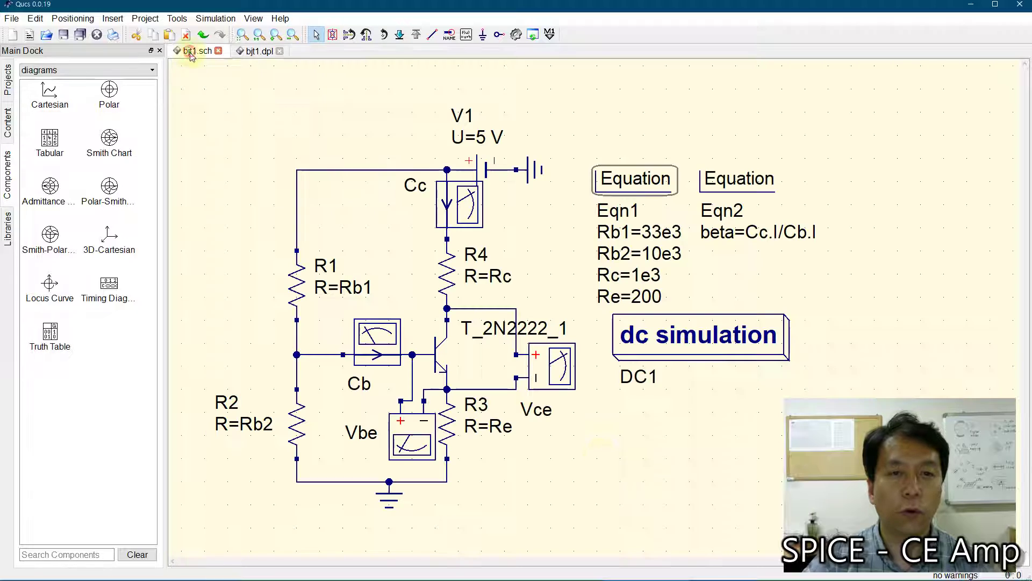
left_click(249, 51)
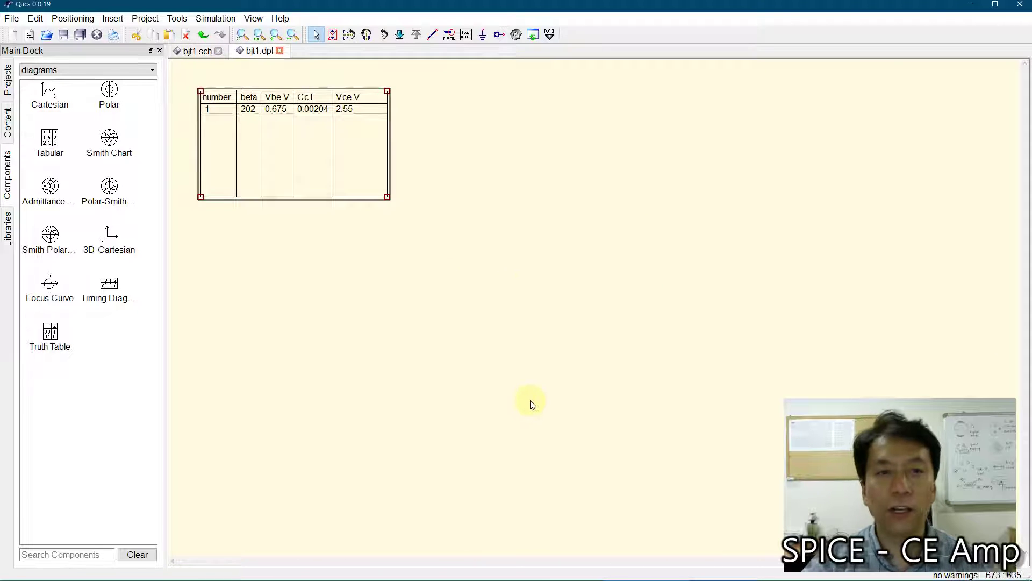
left_click(456, 366)
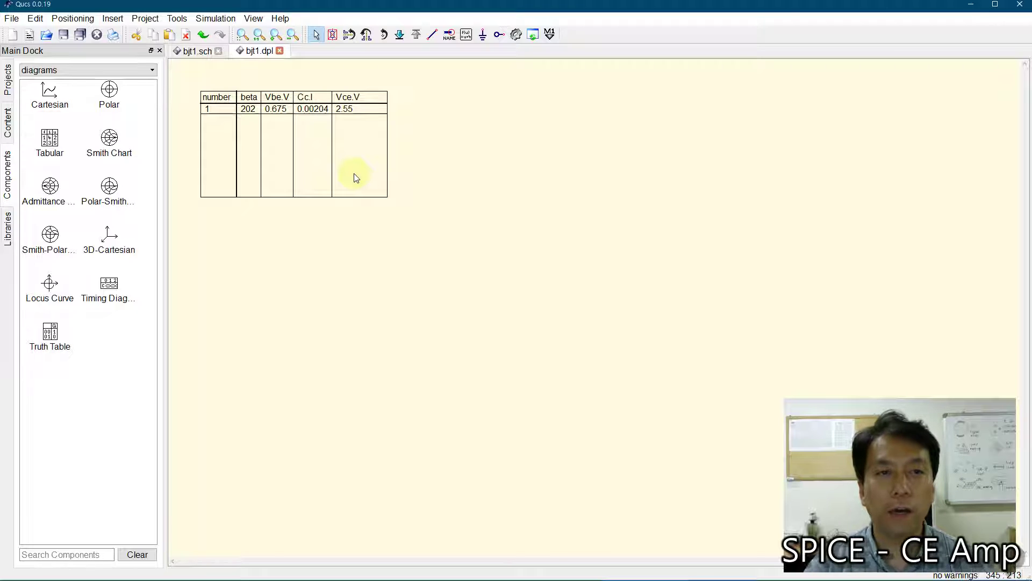
Place a Parameter sweep block in the bjt1.sch schematic, aligned just below the dc simulation block
left_click(194, 50)
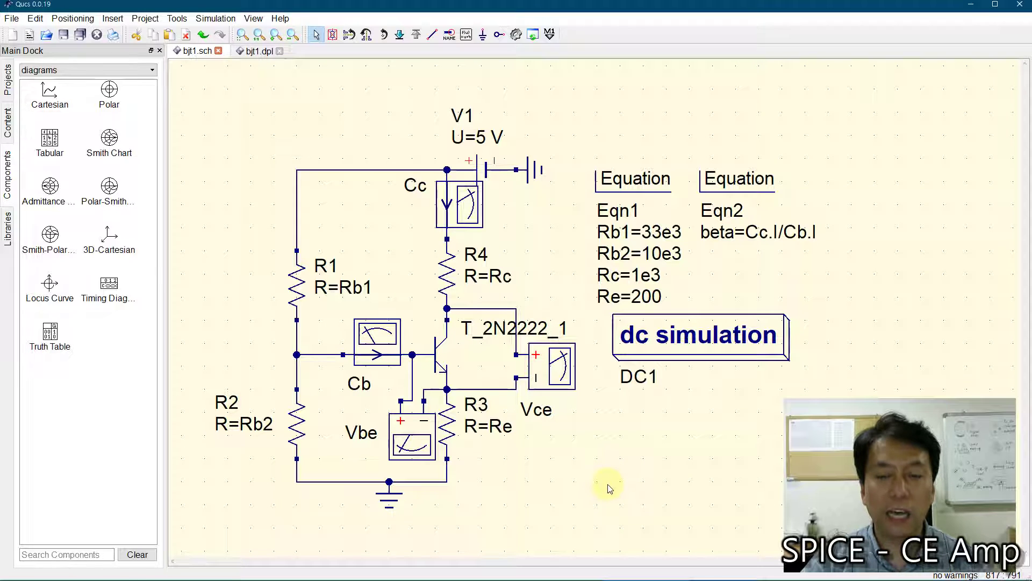
left_click_drag(608, 484, 627, 470)
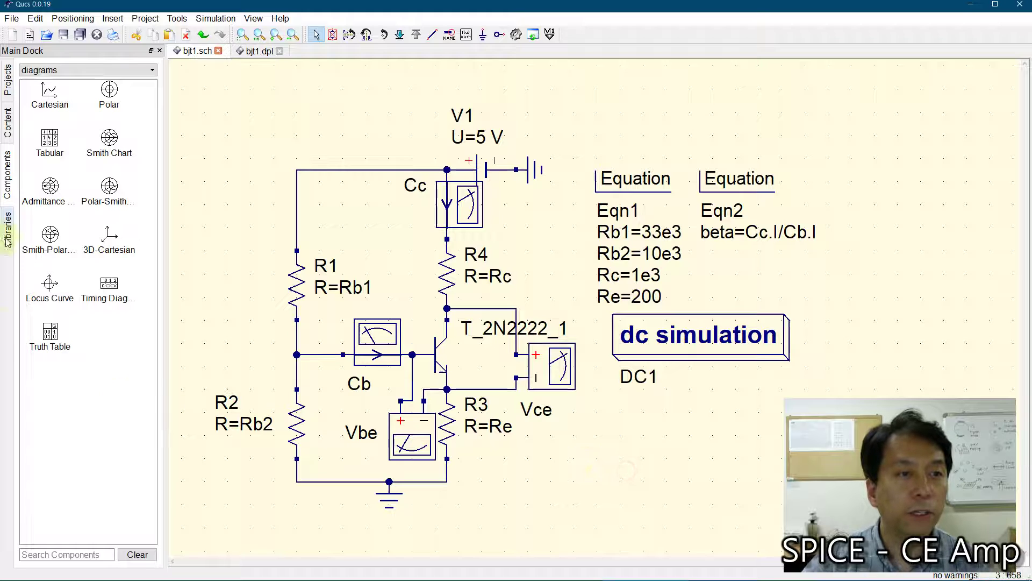
left_click(49, 70)
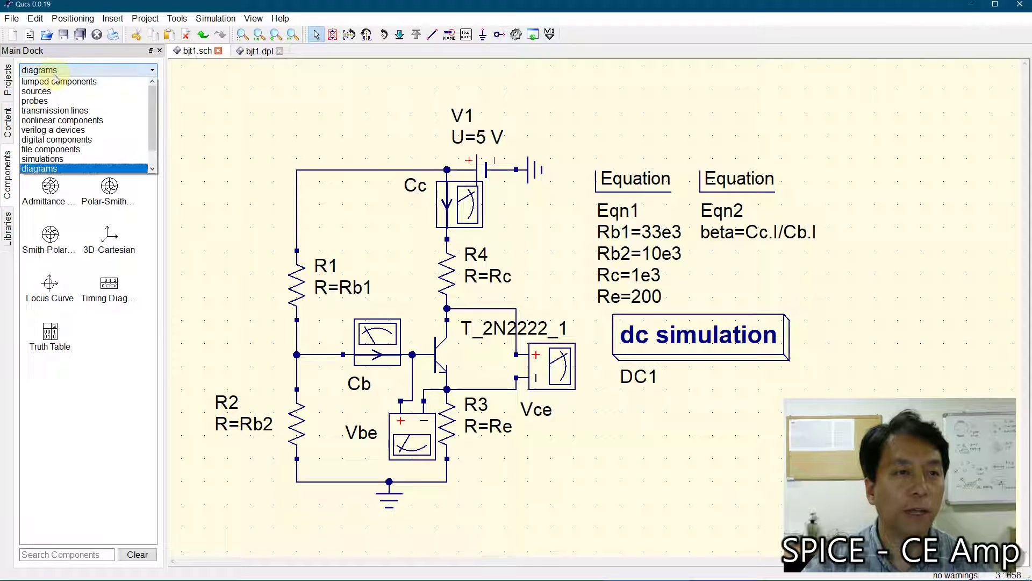
left_click(38, 162)
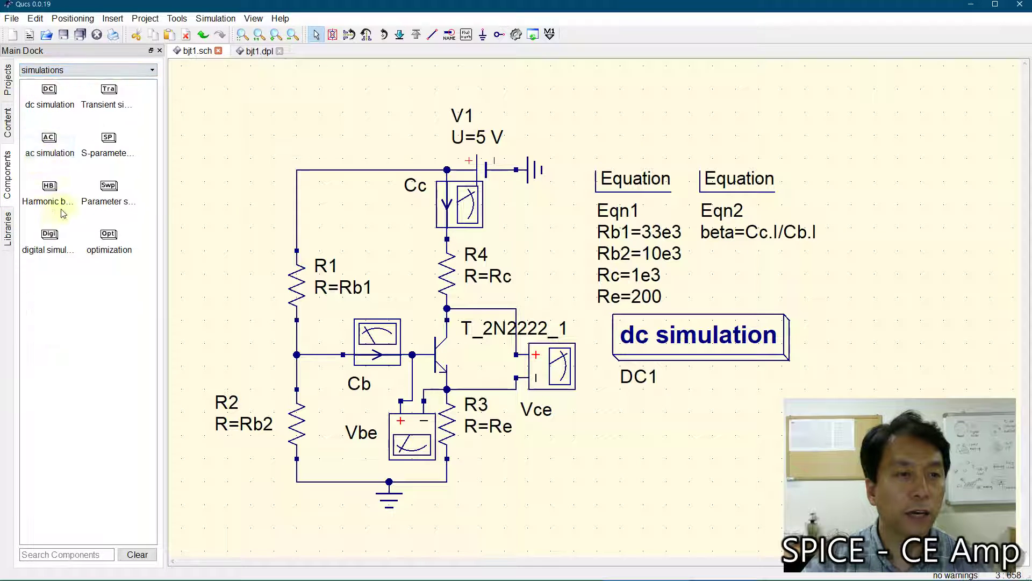
left_click(109, 191)
left_click(605, 398)
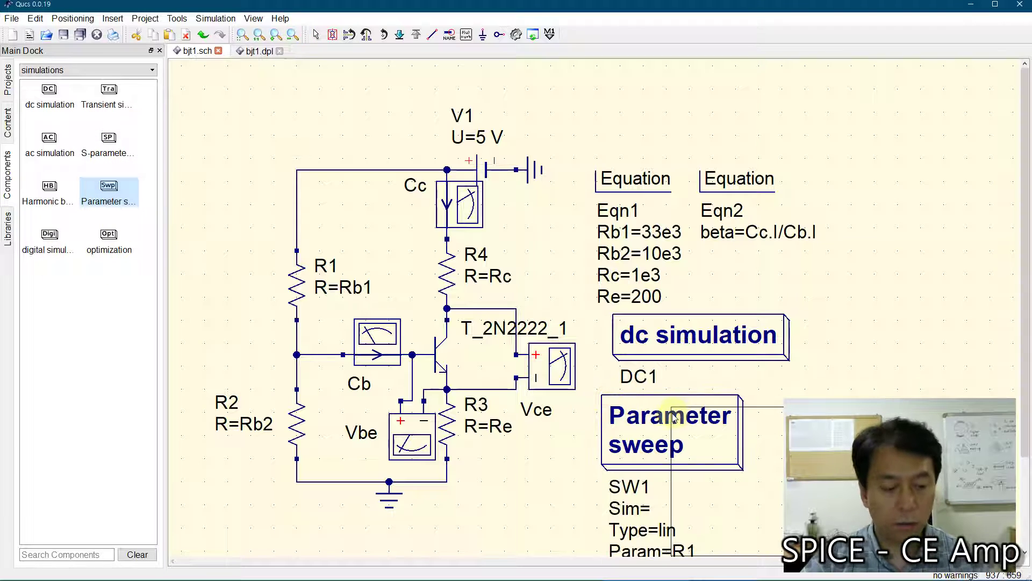
key("Escape")
left_click_drag(656, 421, 666, 425)
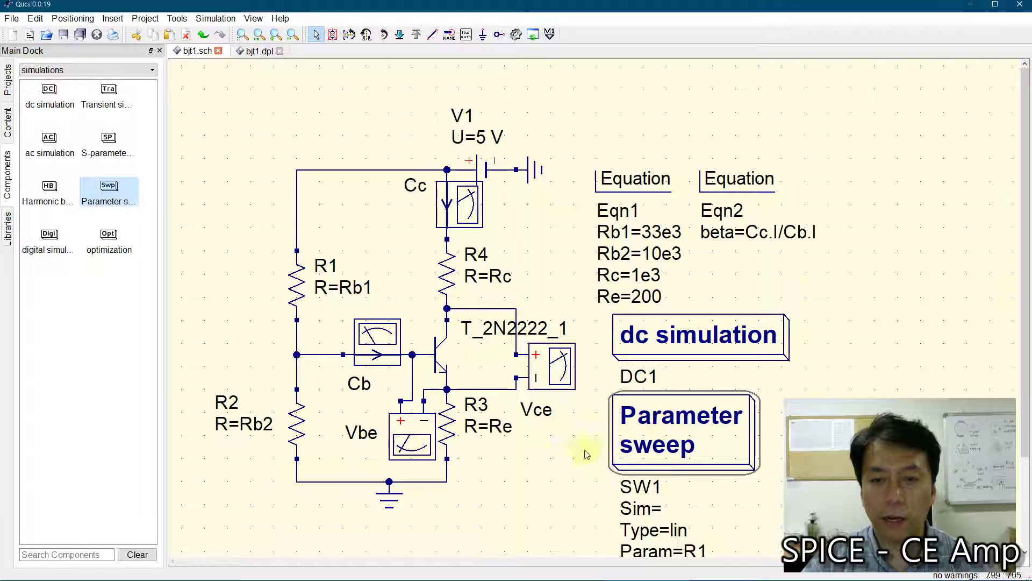
scroll(556, 461, "down", 3)
scroll(556, 458, "down", 1)
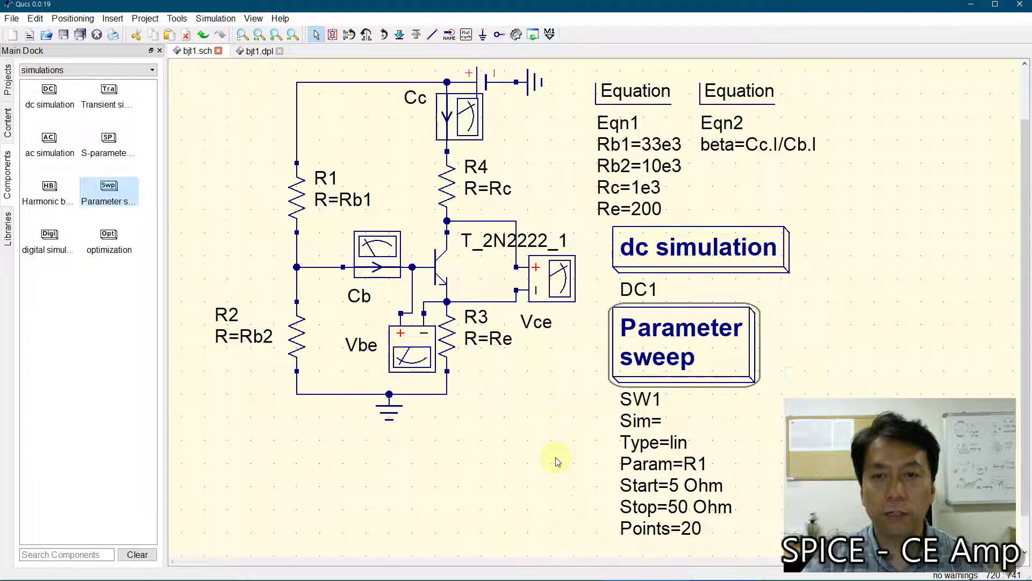
Add a third equation block beside Eqn2 and define Rb1 as 33e3 in it
scroll(556, 457, "up", 1)
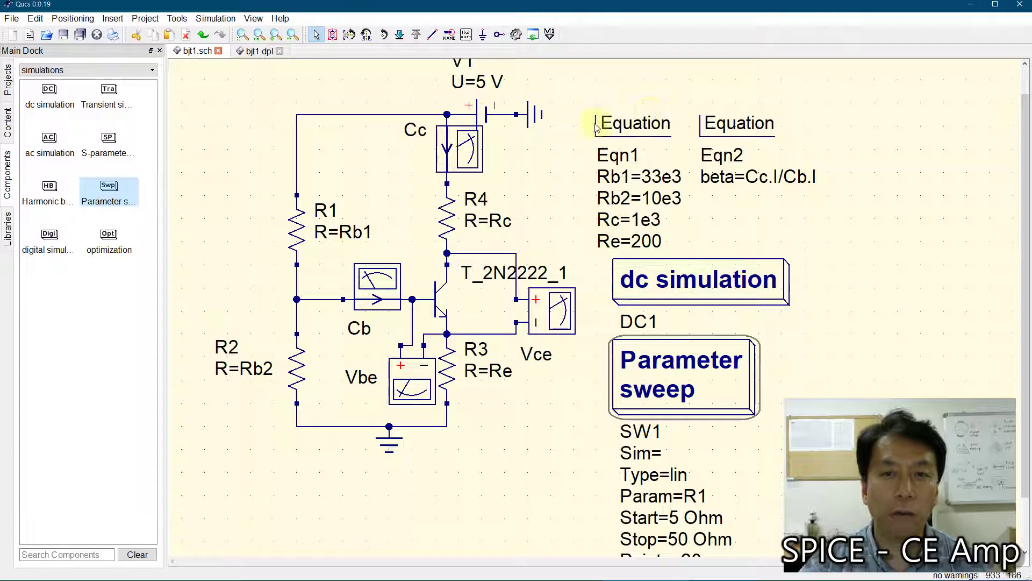
left_click(466, 33)
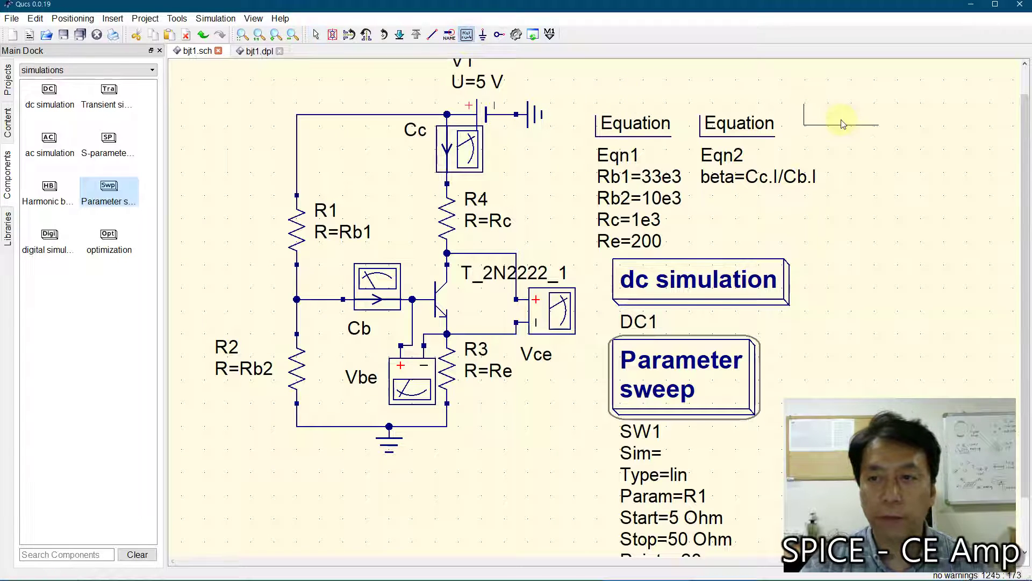
left_click(851, 129)
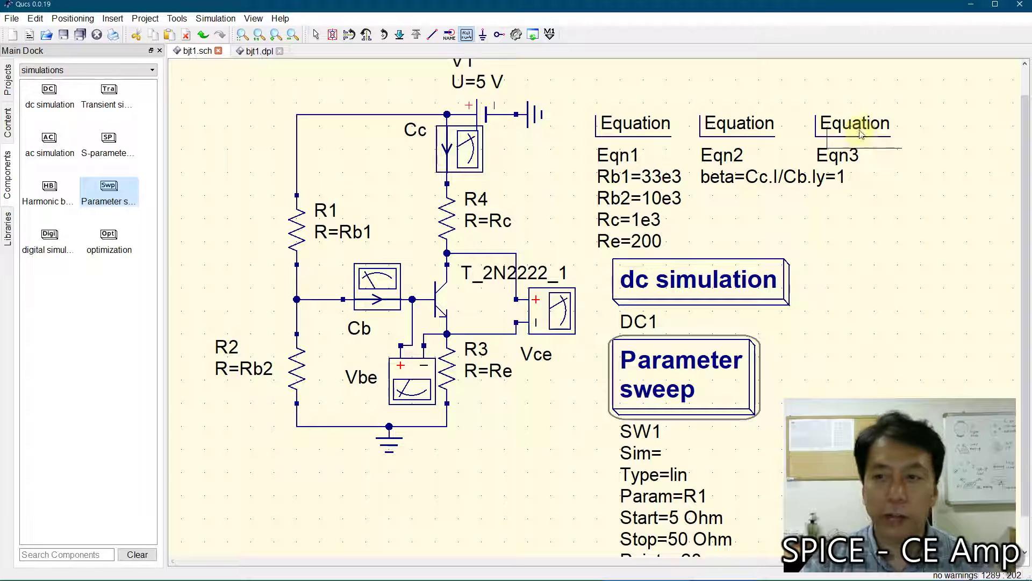
key("Escape")
left_click(855, 127)
double_click(855, 127)
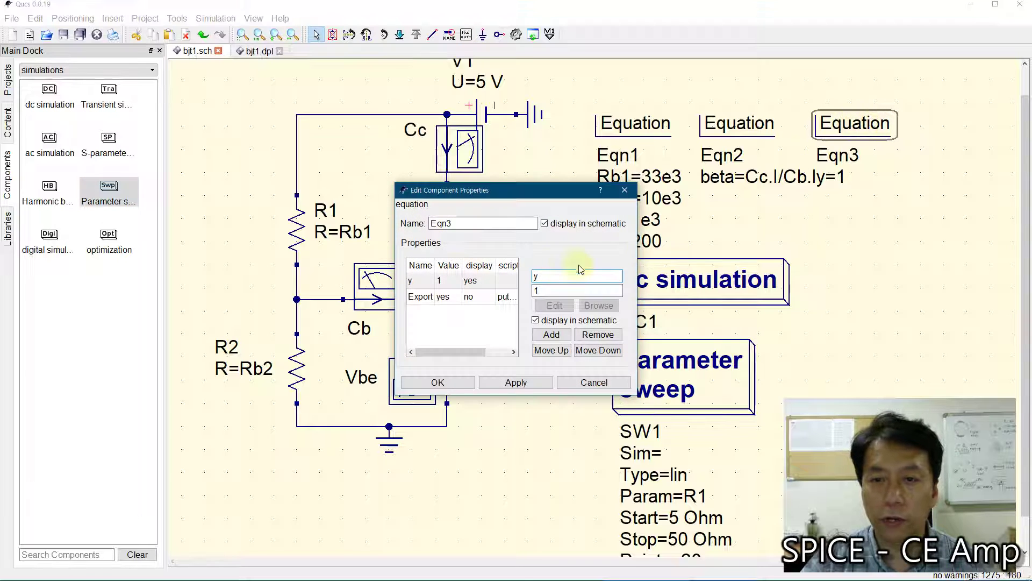
double_click(555, 276)
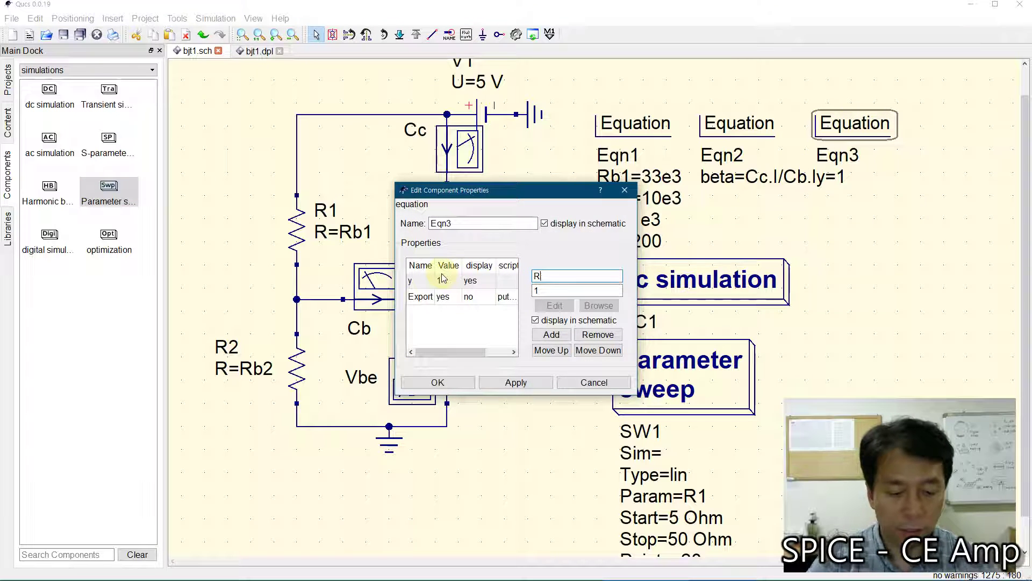
type("Rb1")
key("Tab")
type("33")
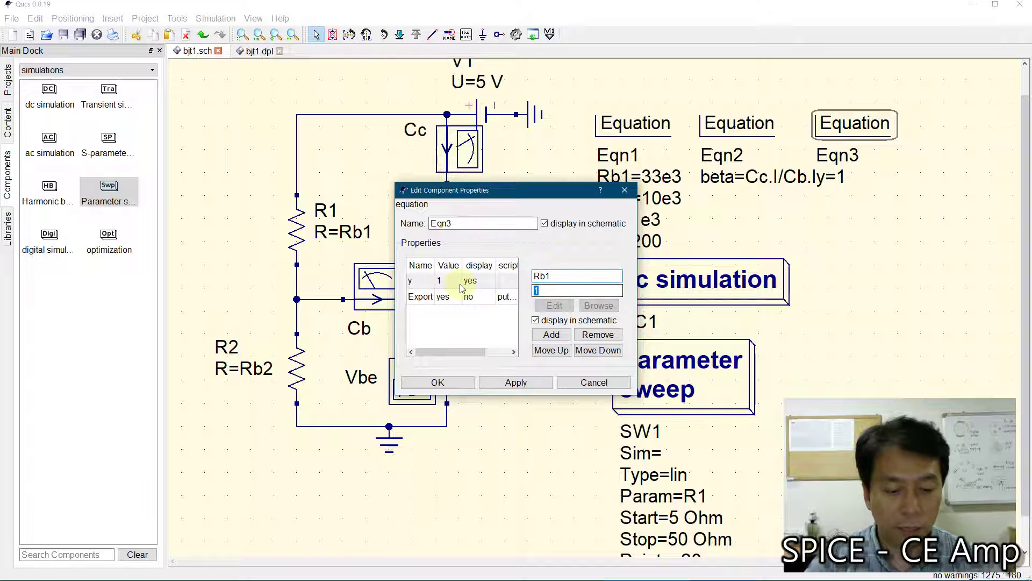
type("e3")
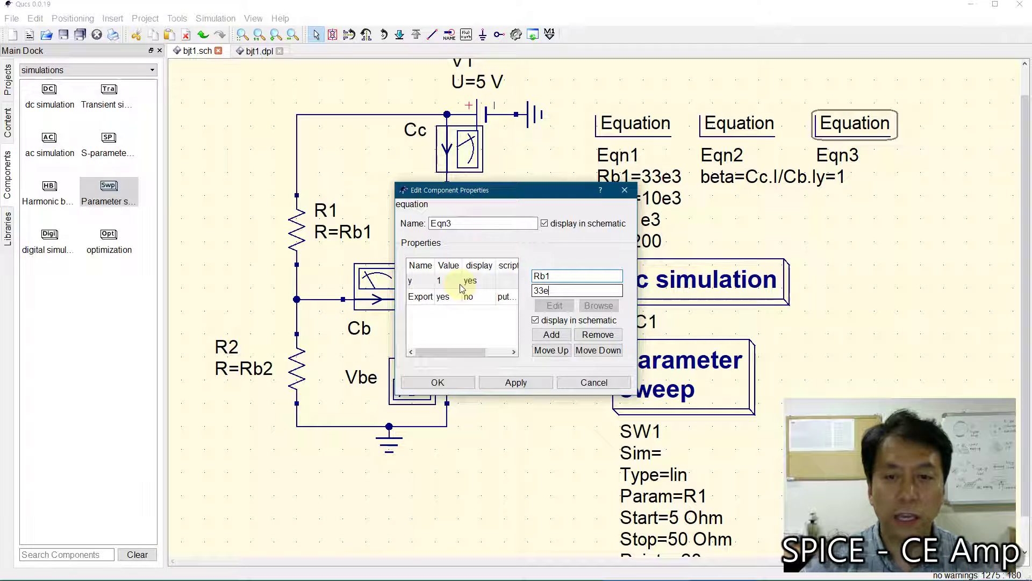
left_click(437, 383)
Shift equation block Eqn3 slightly away from Eqn2 so that its text clears the beta expression
left_click(945, 251)
left_click(862, 125)
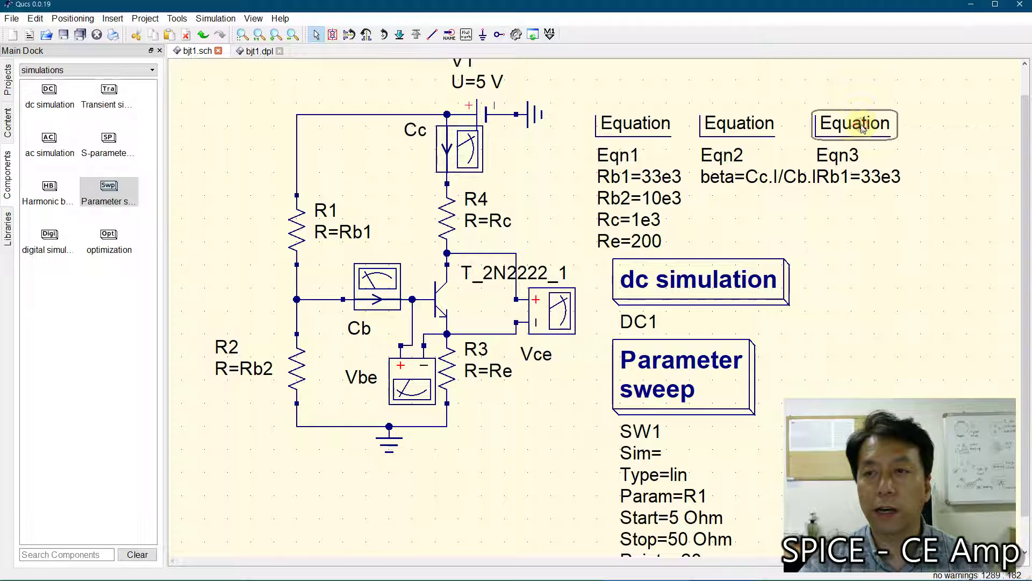
left_click_drag(859, 126, 870, 127)
left_click(857, 251)
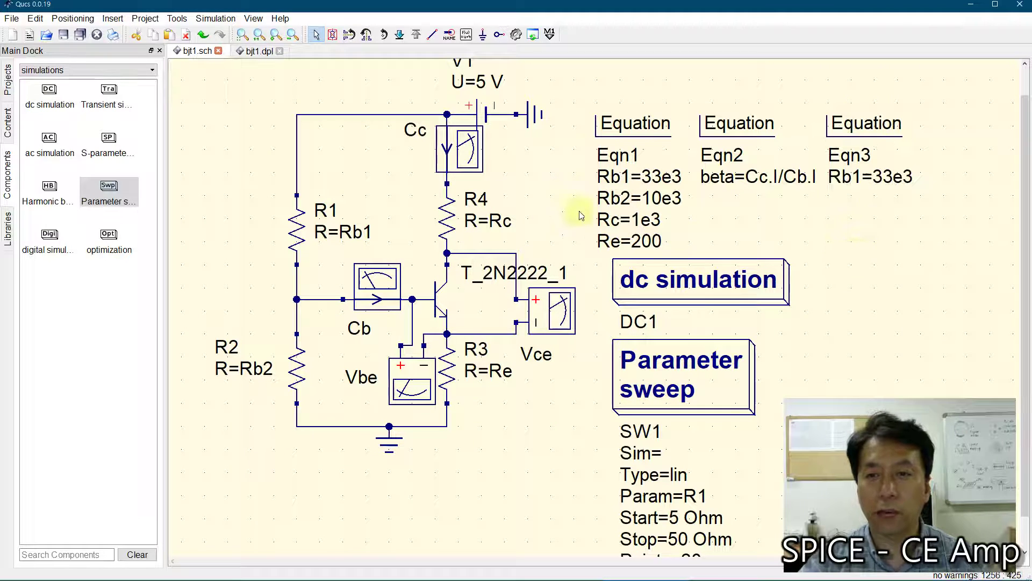
Remove the Rb1 entry from equation block Eqn1
double_click(626, 129)
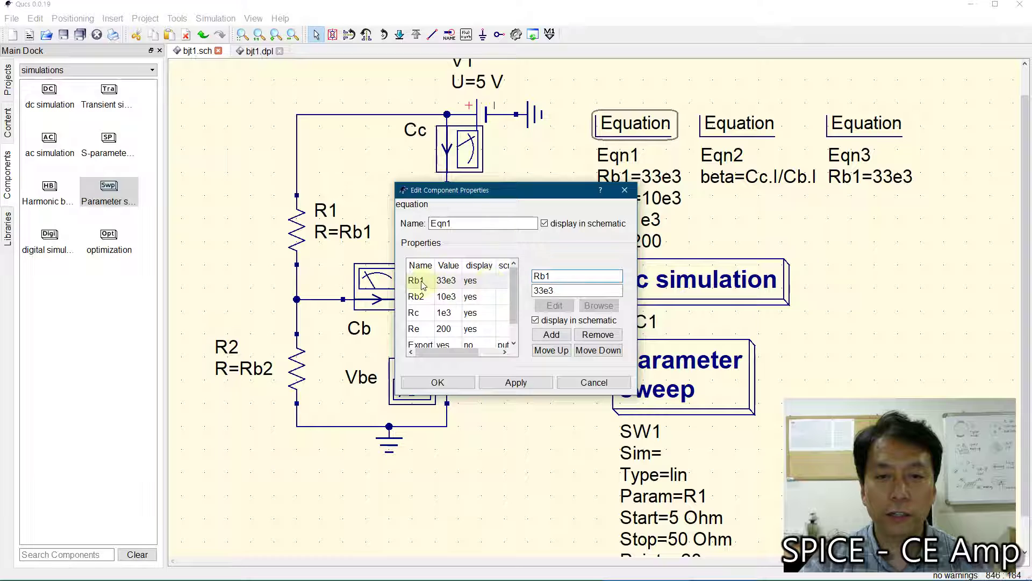
left_click(598, 334)
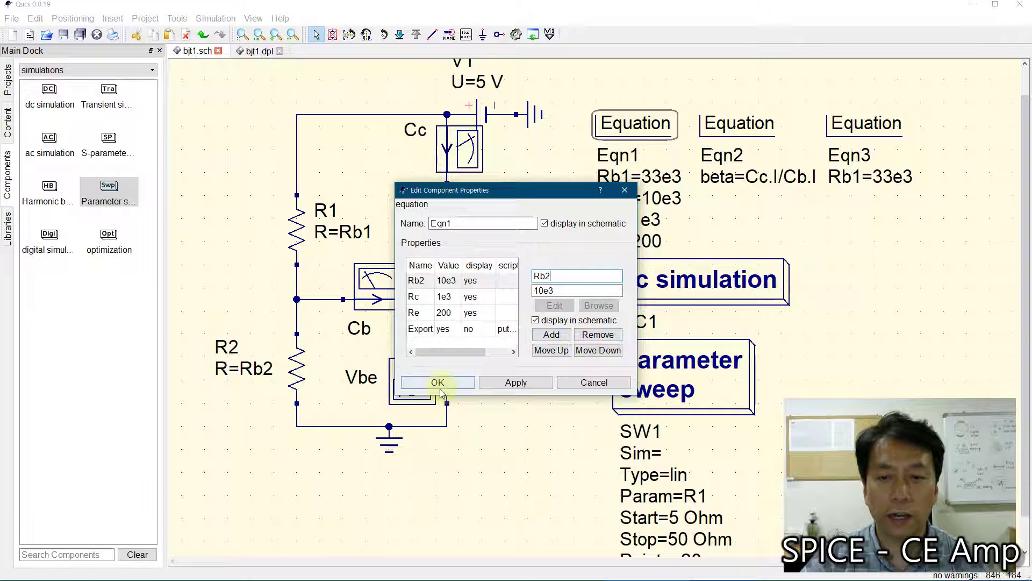
key("Return")
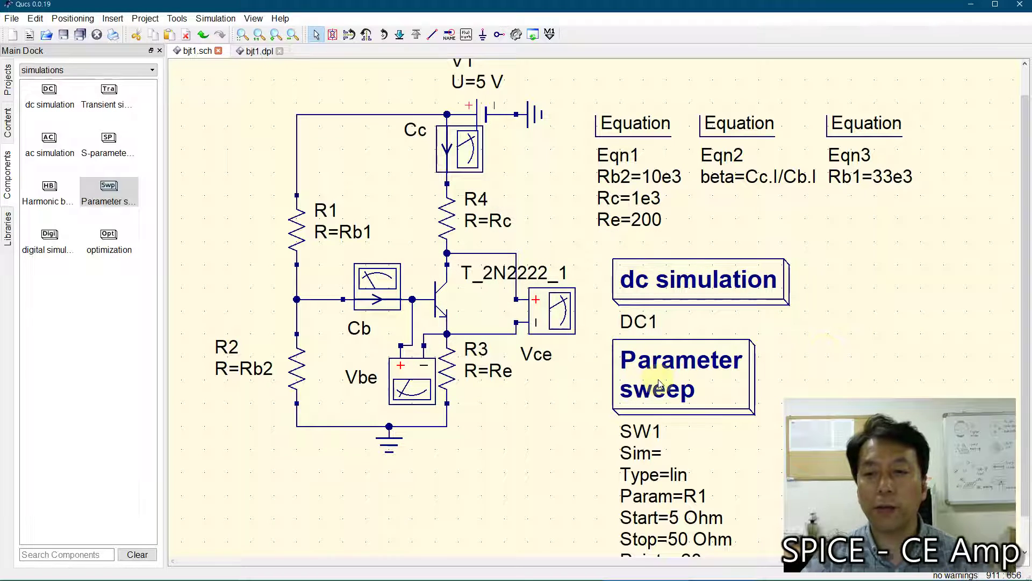
Assign simulation DC1 to parameter sweep SW1 and set its sweep parameter to Rb1
left_click(659, 383)
double_click(660, 383)
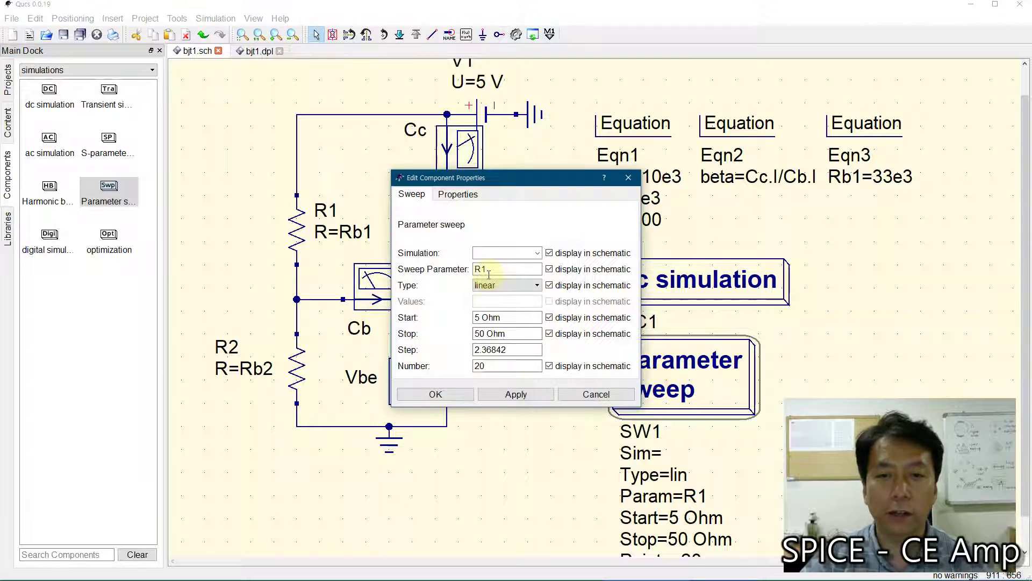
left_click(538, 253)
left_click(497, 267)
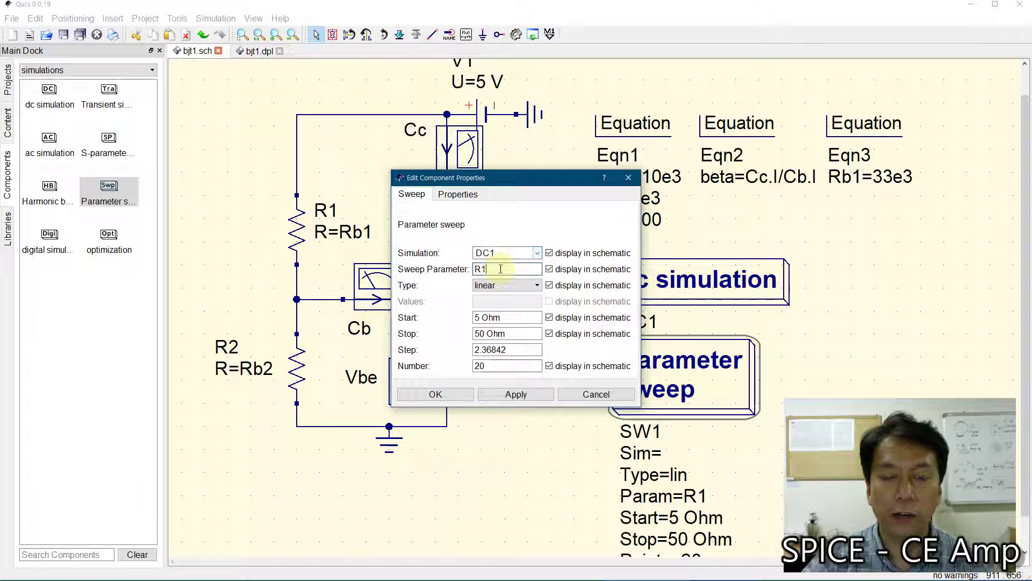
double_click(496, 269)
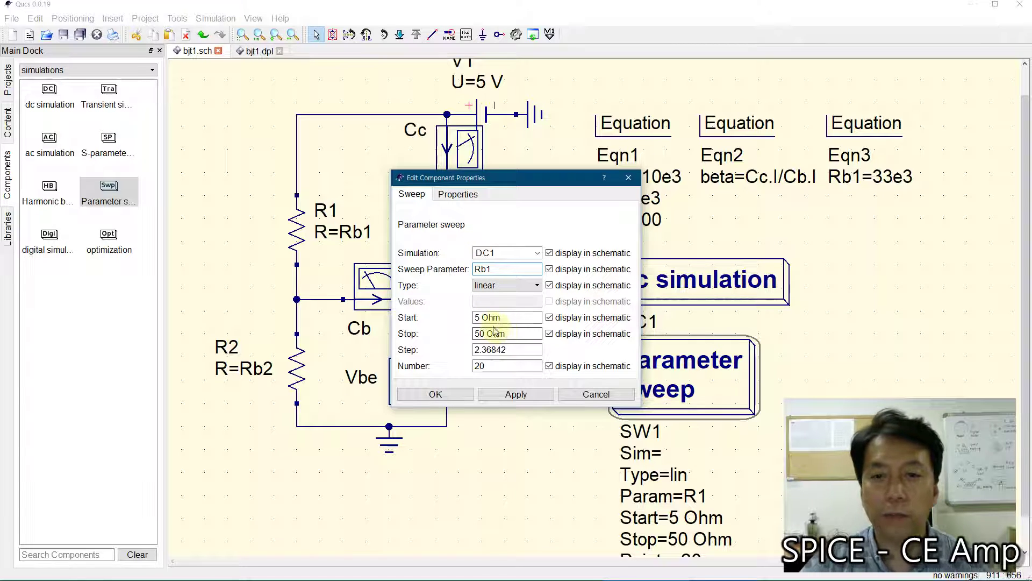
Set the Rb1 sweep range to start at 1 kOhm and stop at 100 kOhm
left_click(479, 318)
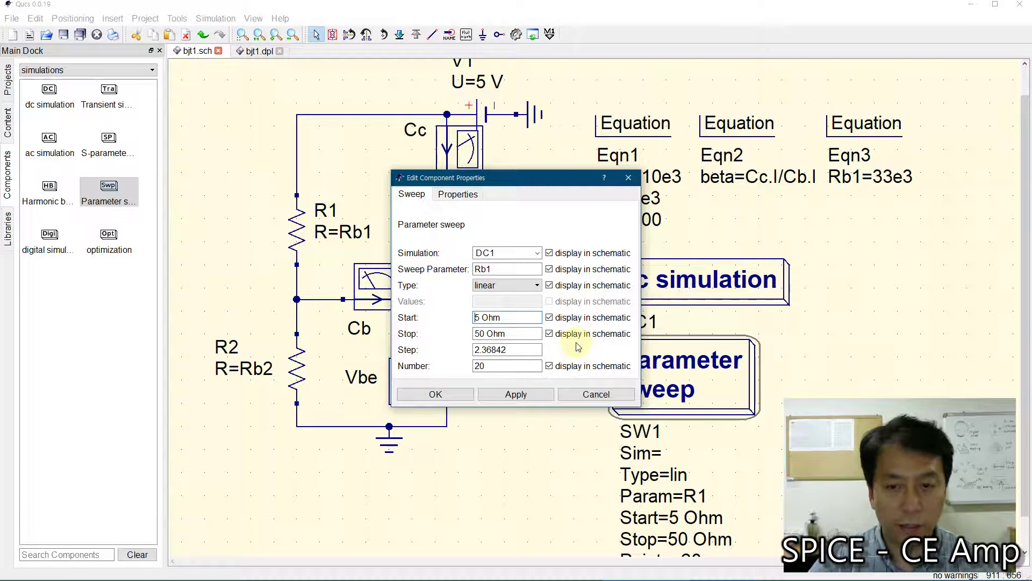
type("10")
key("Delete")
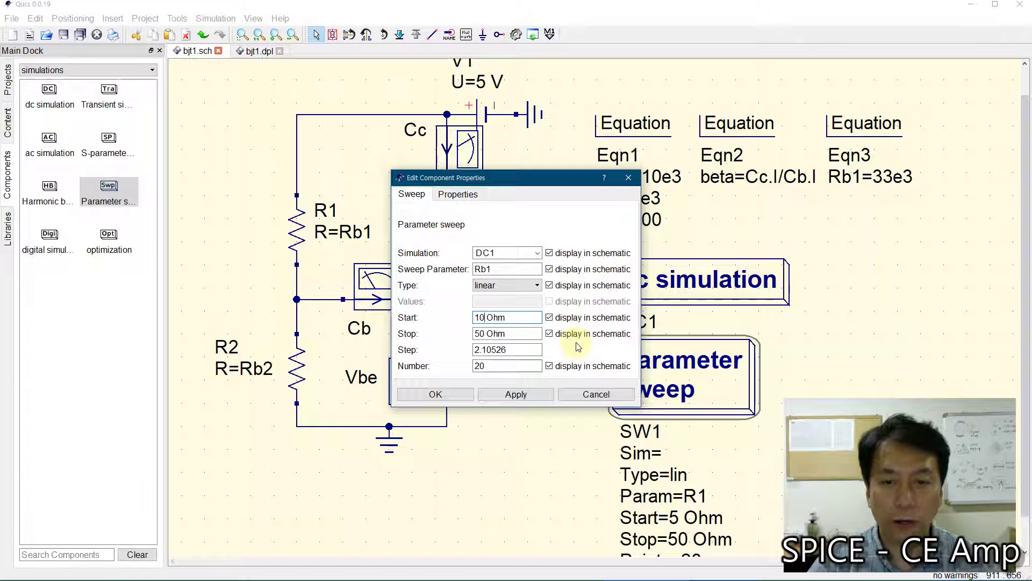
type("k")
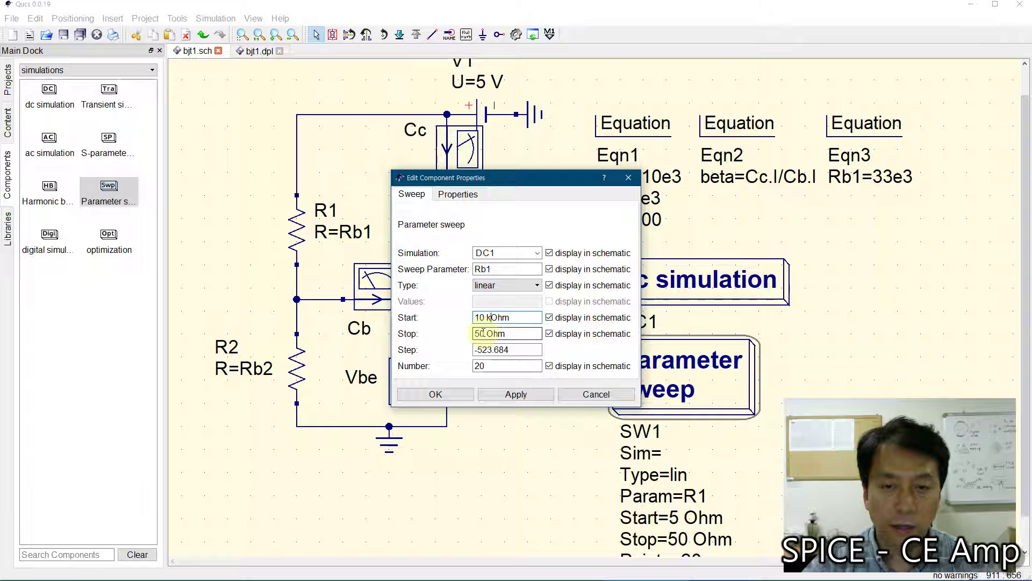
left_click_drag(484, 334, 450, 337)
type("100 ")
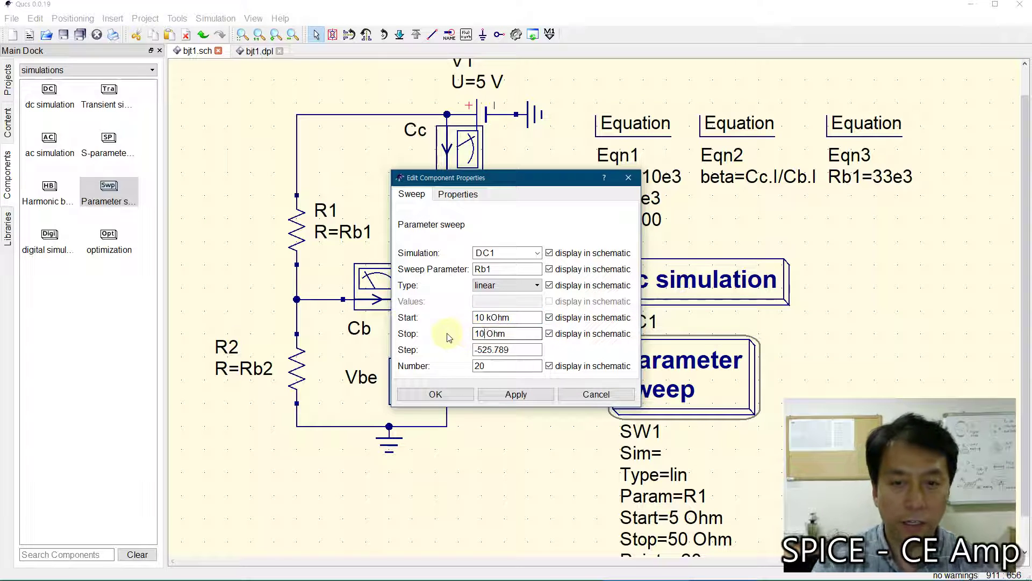
type("k")
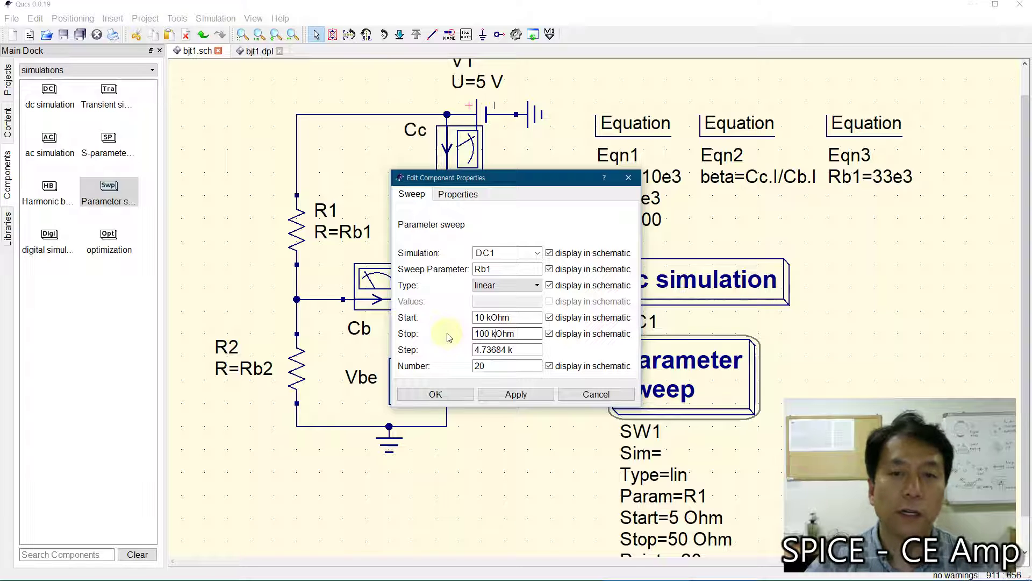
left_click(484, 317)
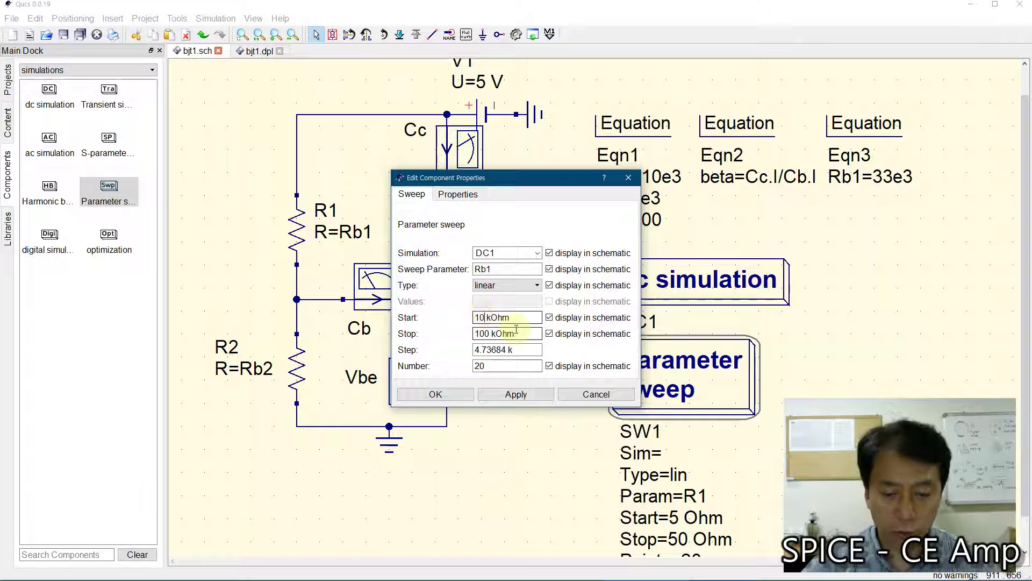
key("BackSpace")
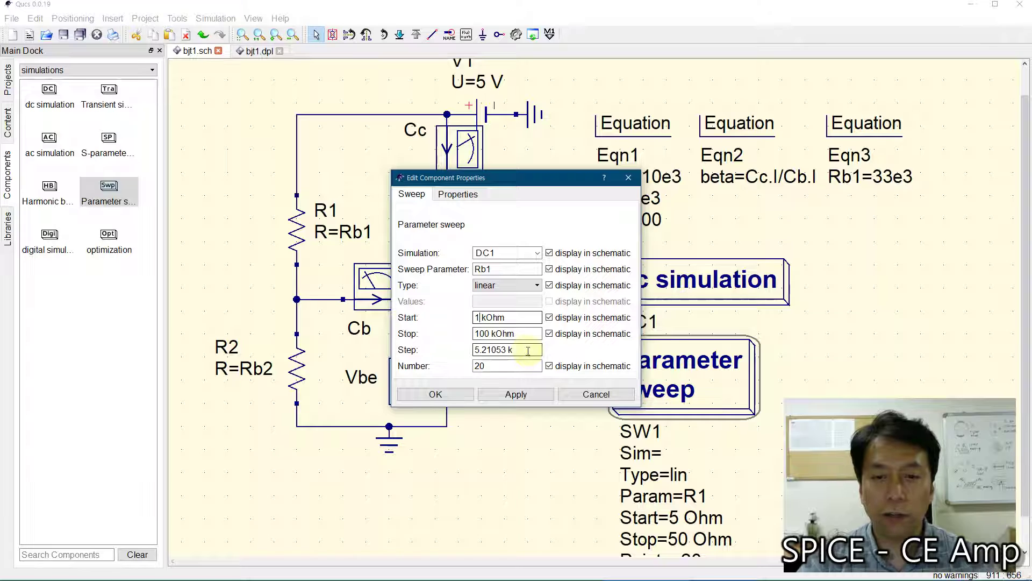
Make the Rb1 sweep logarithmic with 201 points, then try to run the simulation and close its messages window
left_click(512, 287)
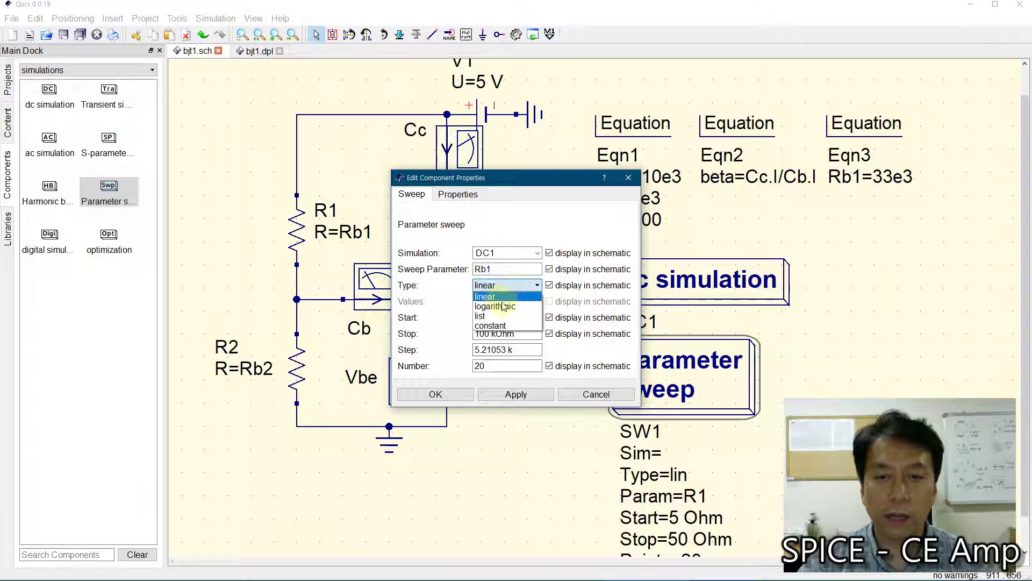
left_click(504, 307)
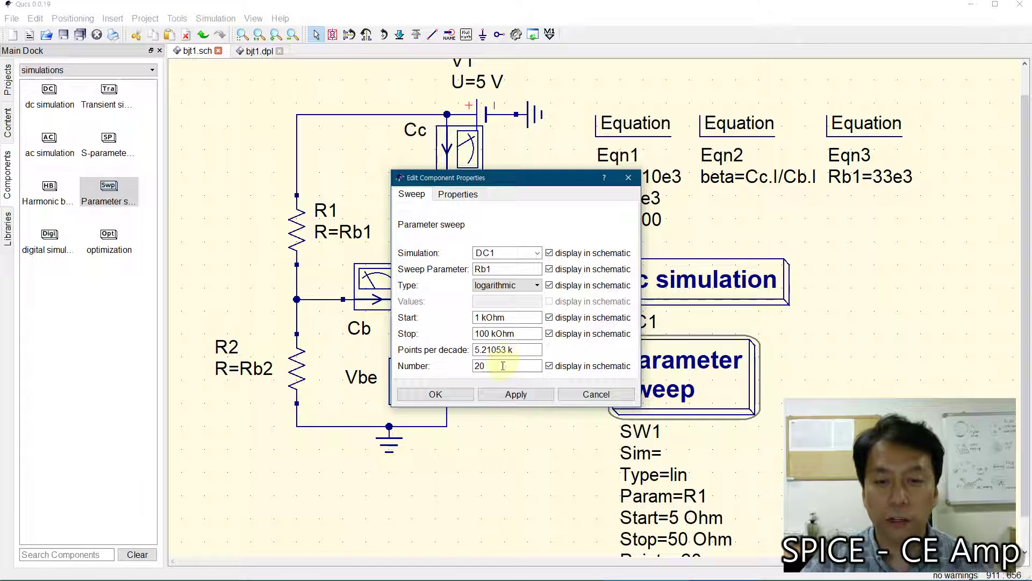
left_click(503, 365)
type("1")
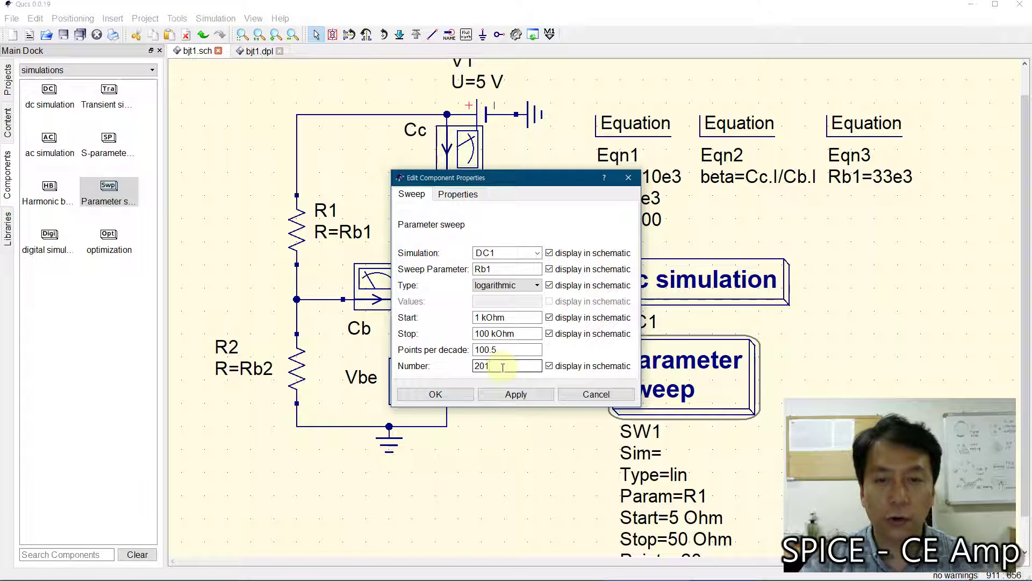
left_click(434, 395)
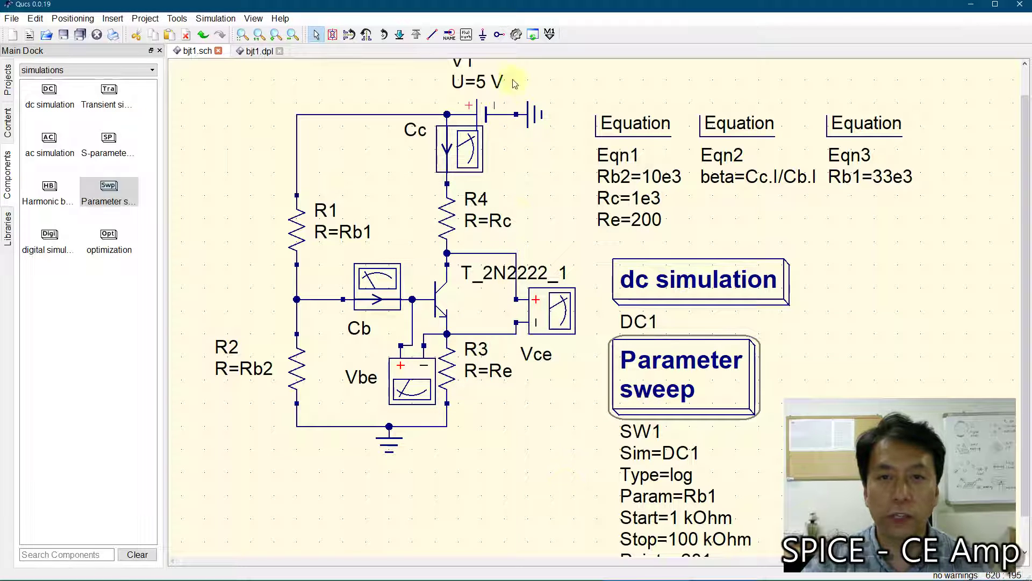
left_click(516, 34)
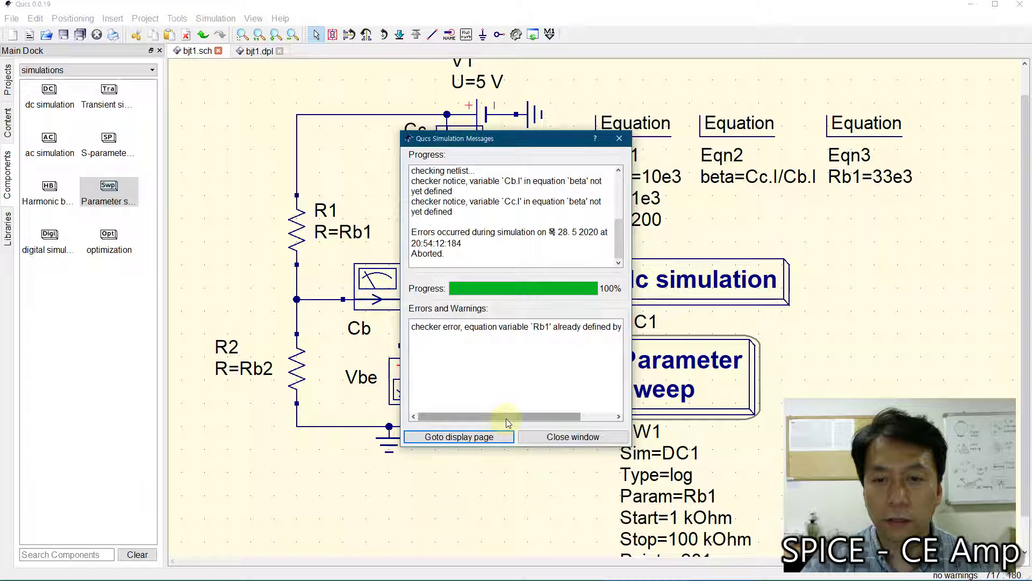
left_click(619, 138)
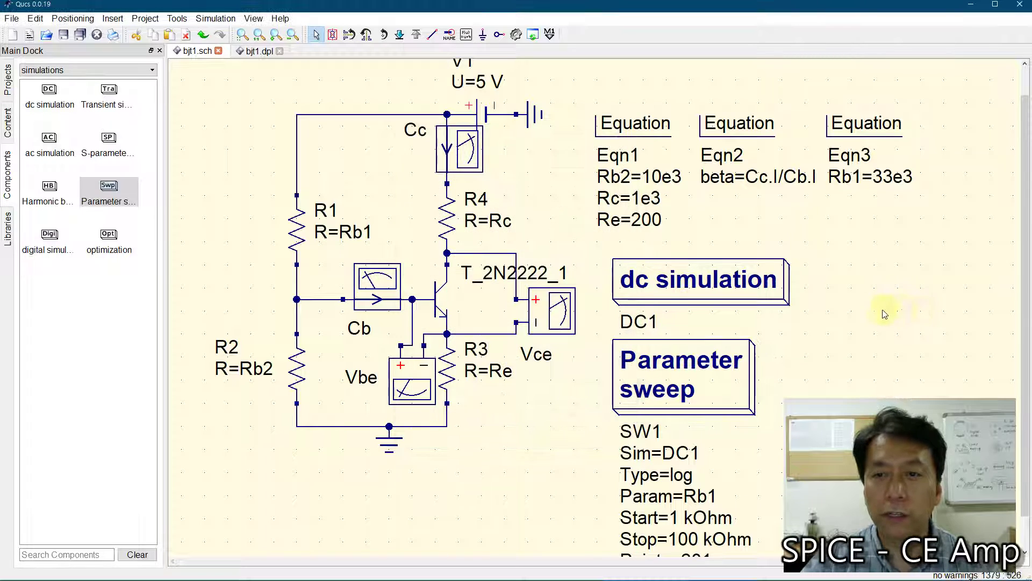
Deactivate equation block Eqn3 and run the dc parameter sweep simulation
left_click(868, 121)
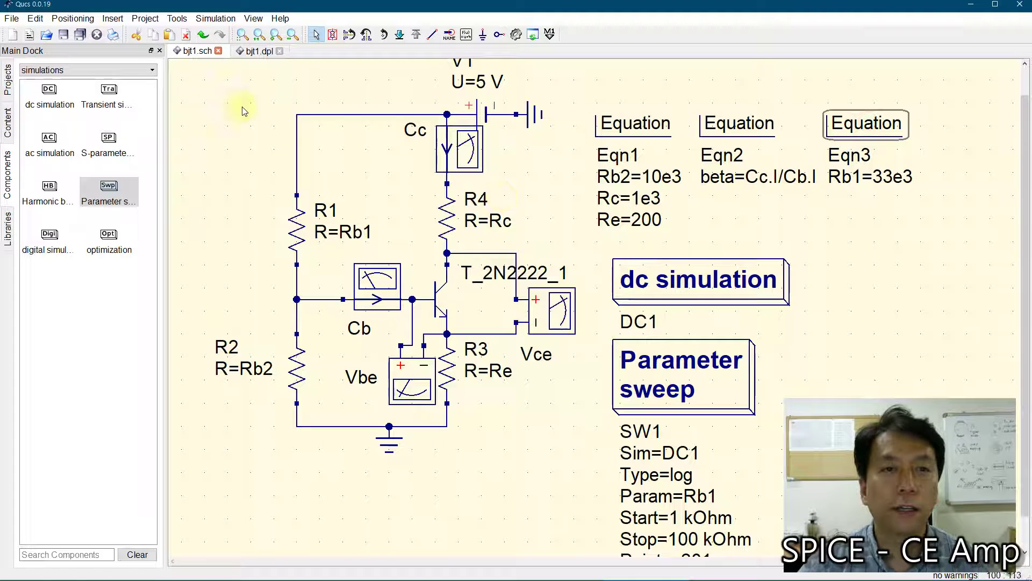
left_click(332, 35)
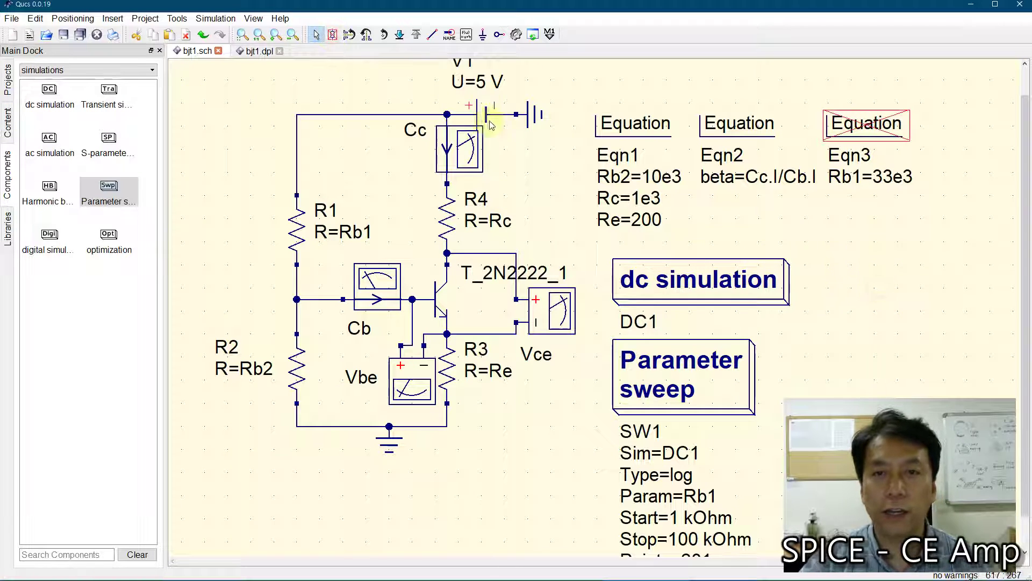
left_click(518, 34)
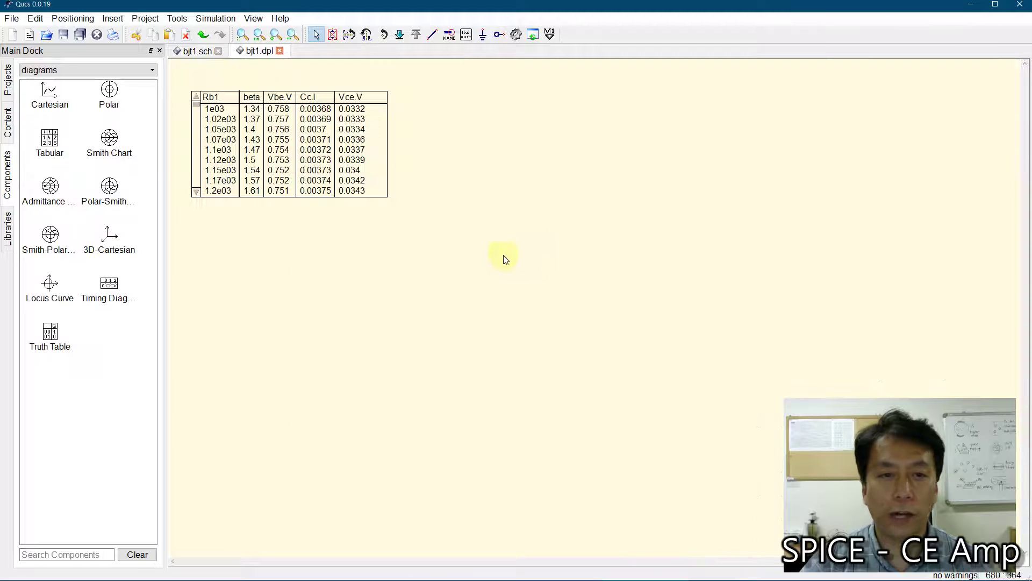
Plot beta in a Cartesian diagram beside the results table with a logarithmic X axis, and enlarge the diagram
left_click(48, 96)
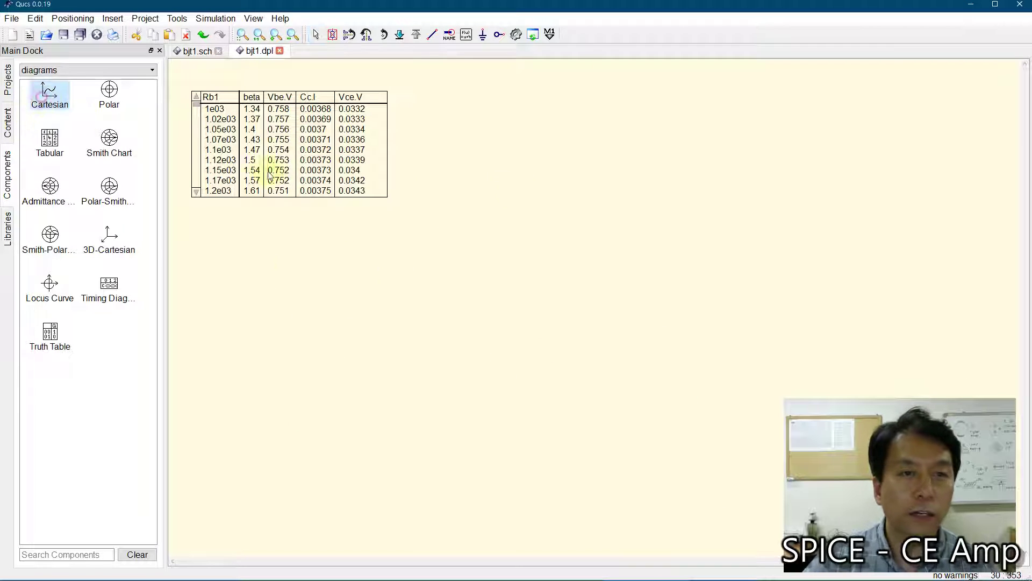
left_click(426, 170)
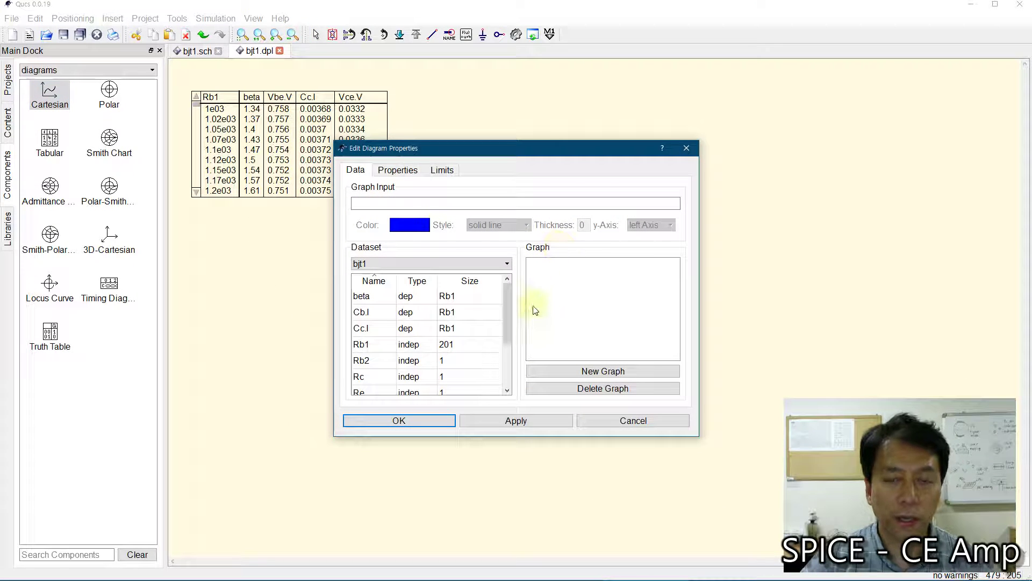
double_click(369, 296)
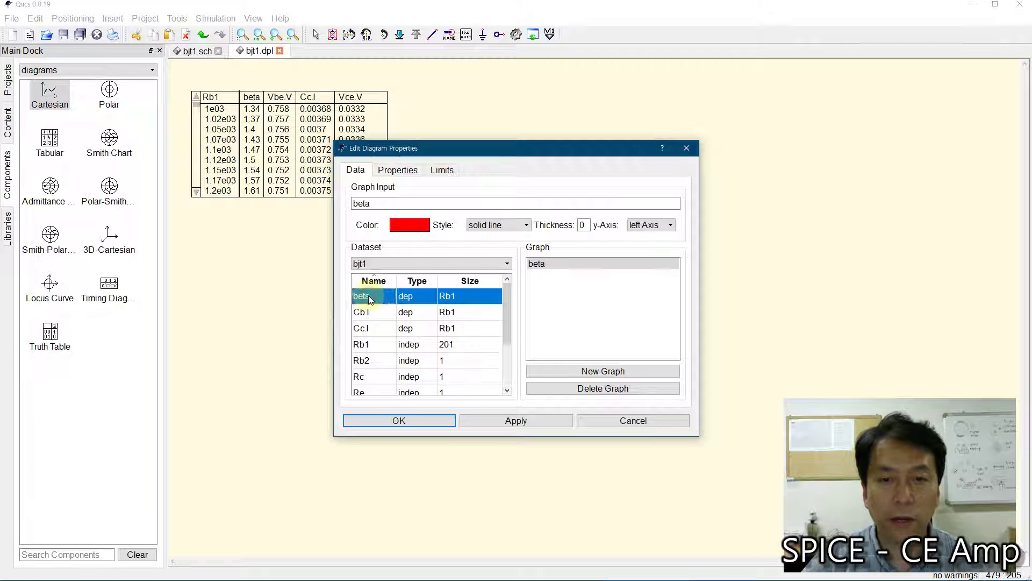
left_click(396, 170)
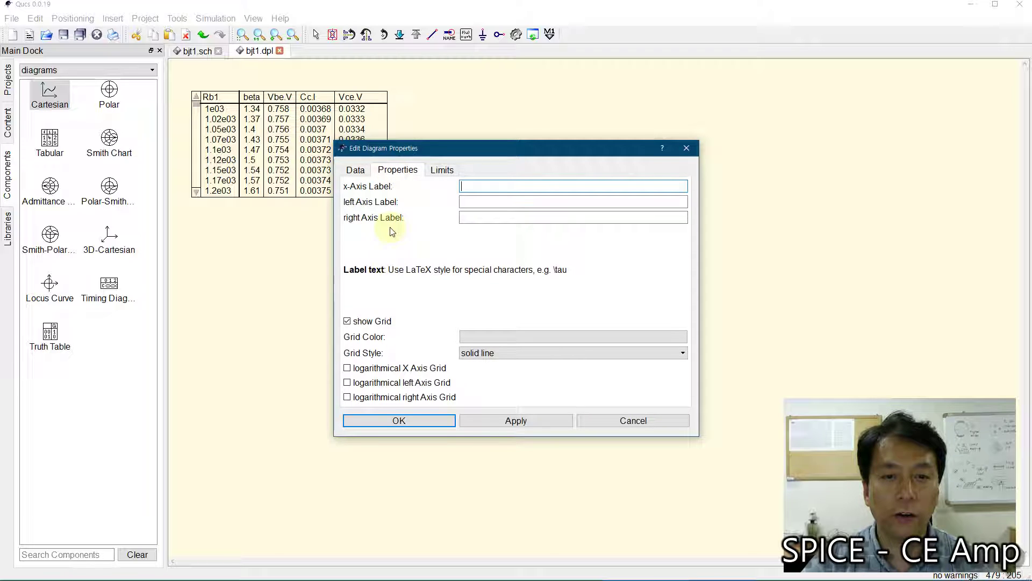
left_click(346, 369)
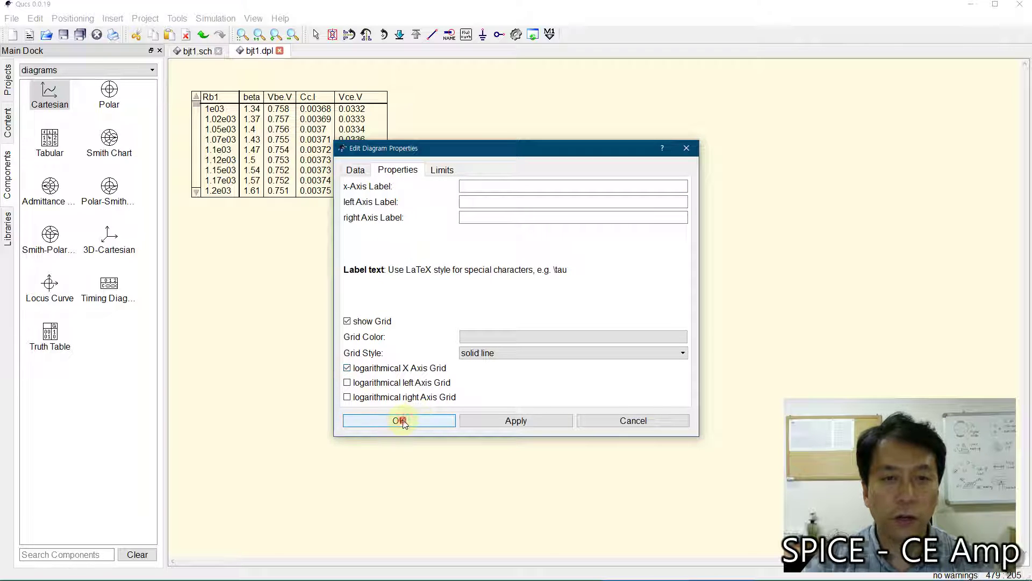
left_click(399, 420)
key("Escape")
left_click(493, 109)
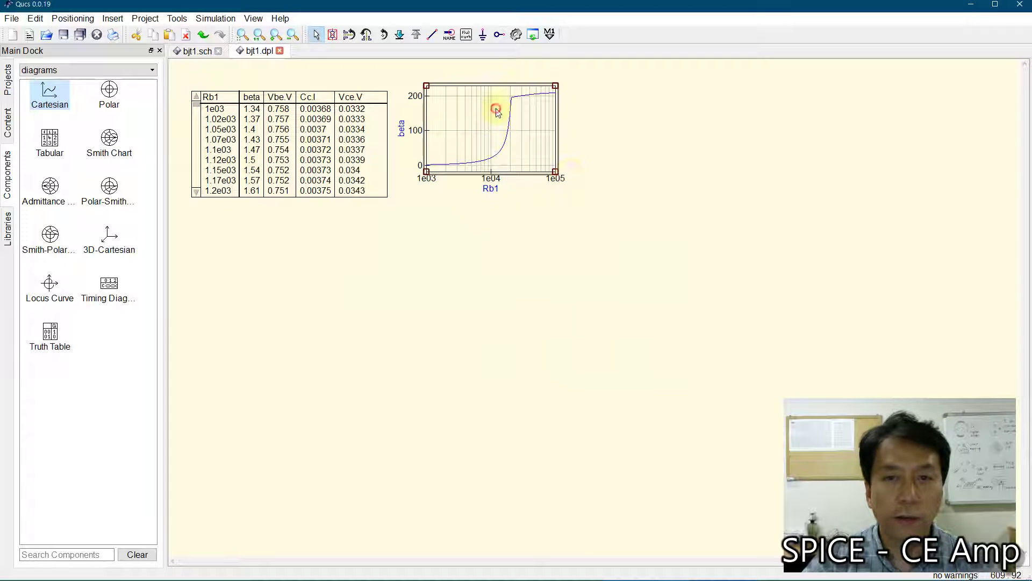
left_click_drag(556, 172, 713, 264)
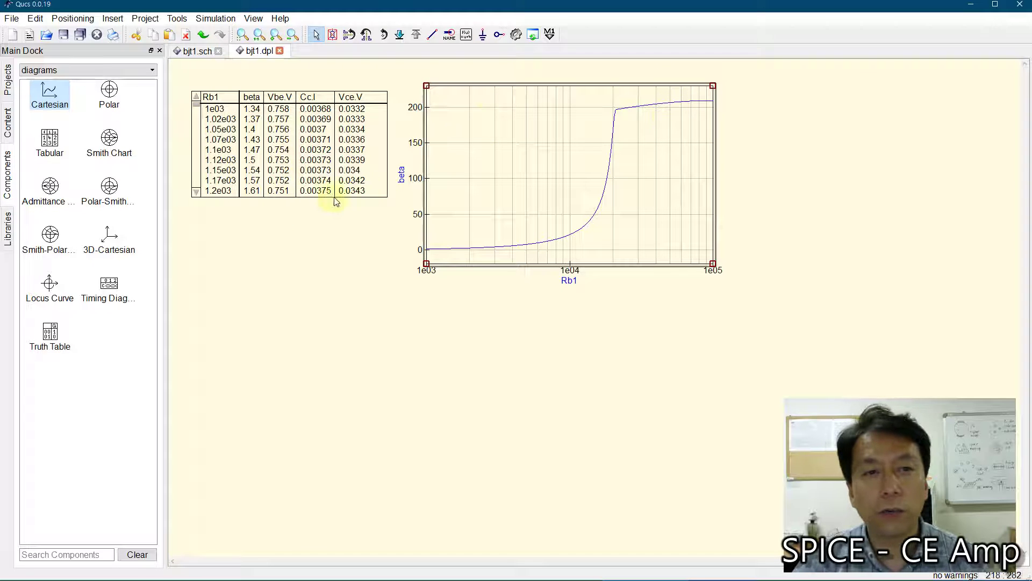
Lengthen the results table downward to show more rows and examine its values at high Rb1 against the schematic
left_click(383, 196)
left_click_drag(387, 199, 379, 390)
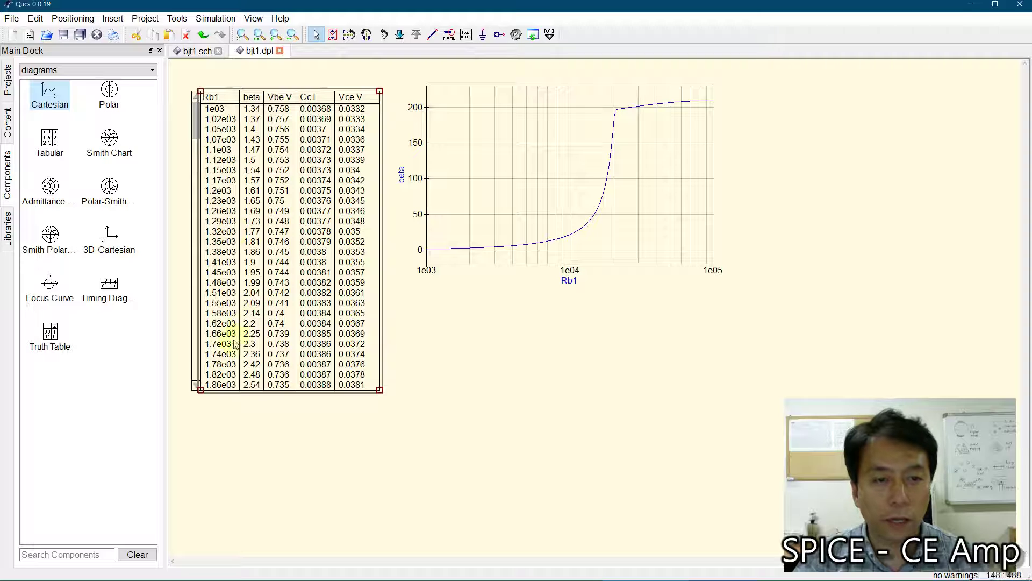
left_click(195, 348)
left_click(194, 350)
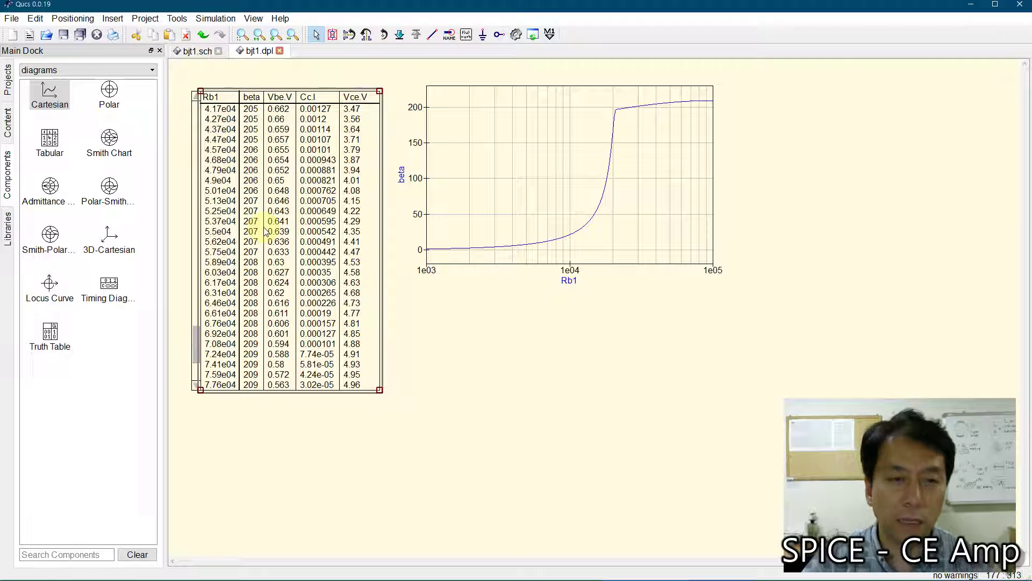
left_click(196, 51)
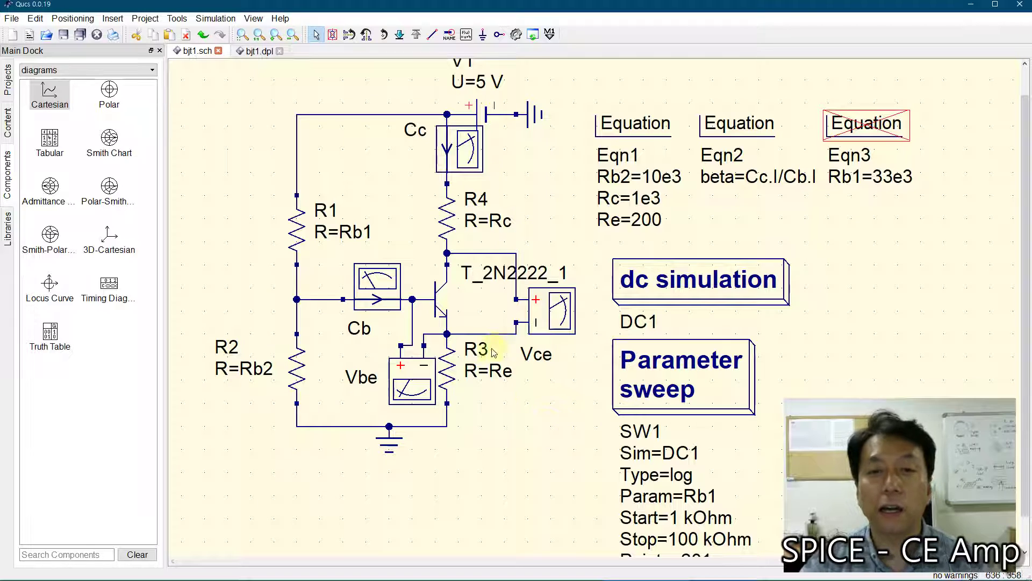
left_click(260, 51)
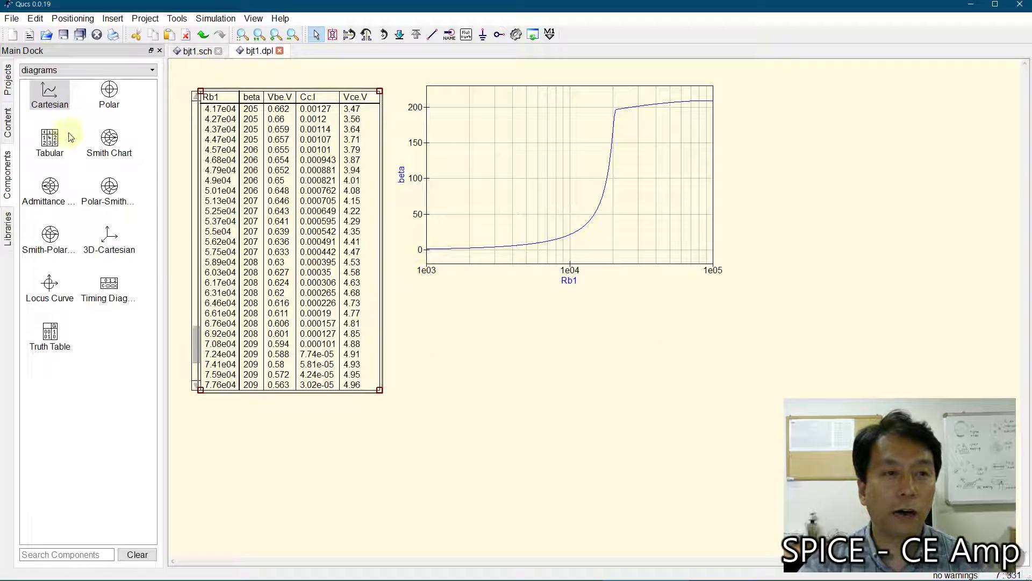
Plot Vce.V in a Cartesian diagram below the beta plot with a logarithmic X axis, and enlarge it to similar width
left_click(50, 94)
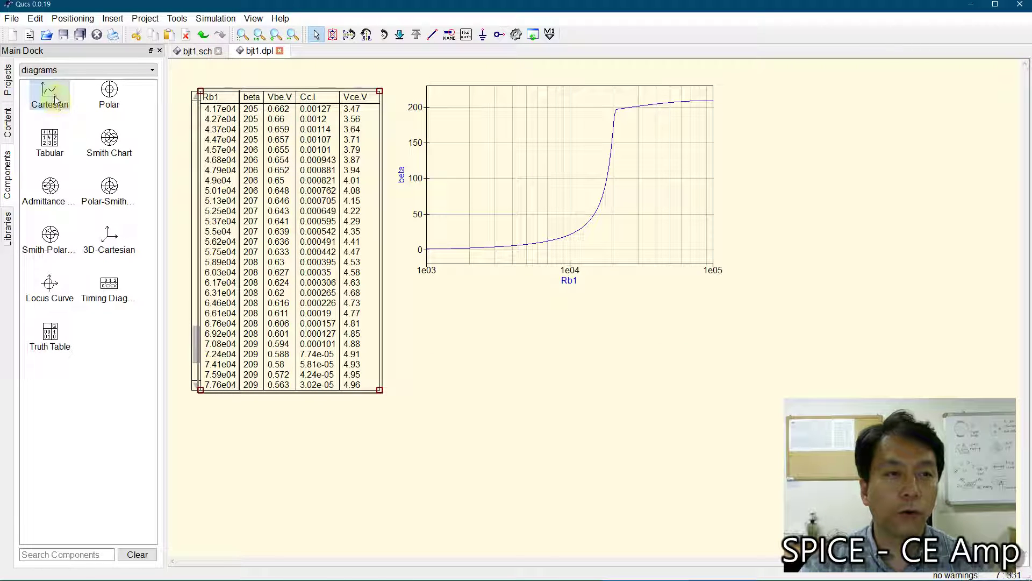
left_click(419, 388)
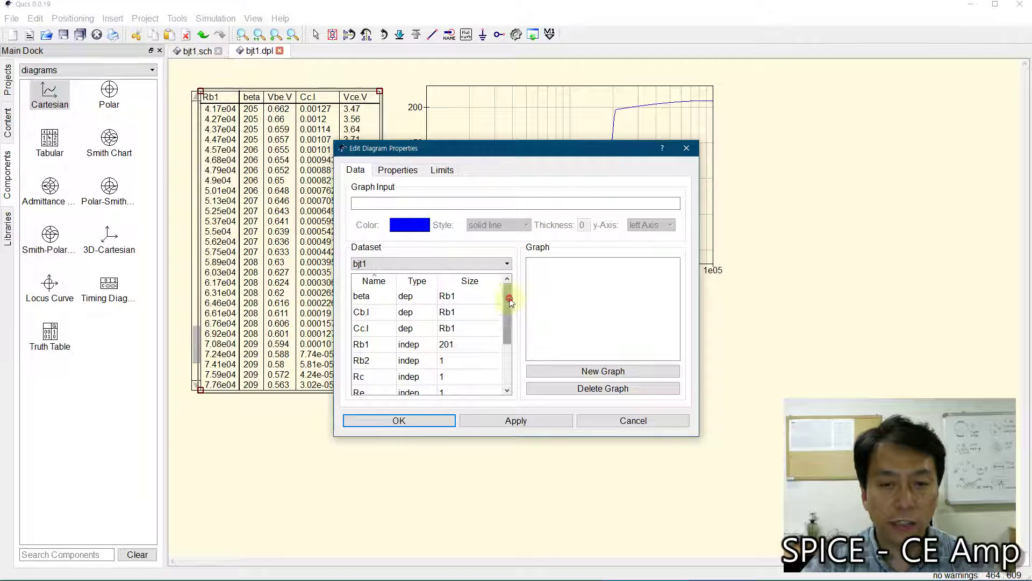
left_click_drag(508, 293, 517, 364)
double_click(366, 387)
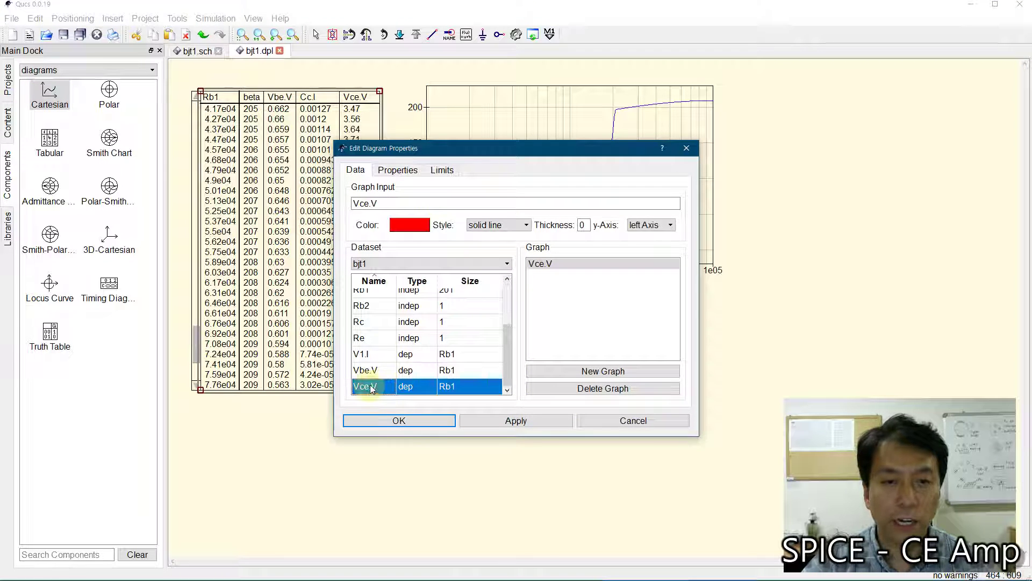
left_click(397, 170)
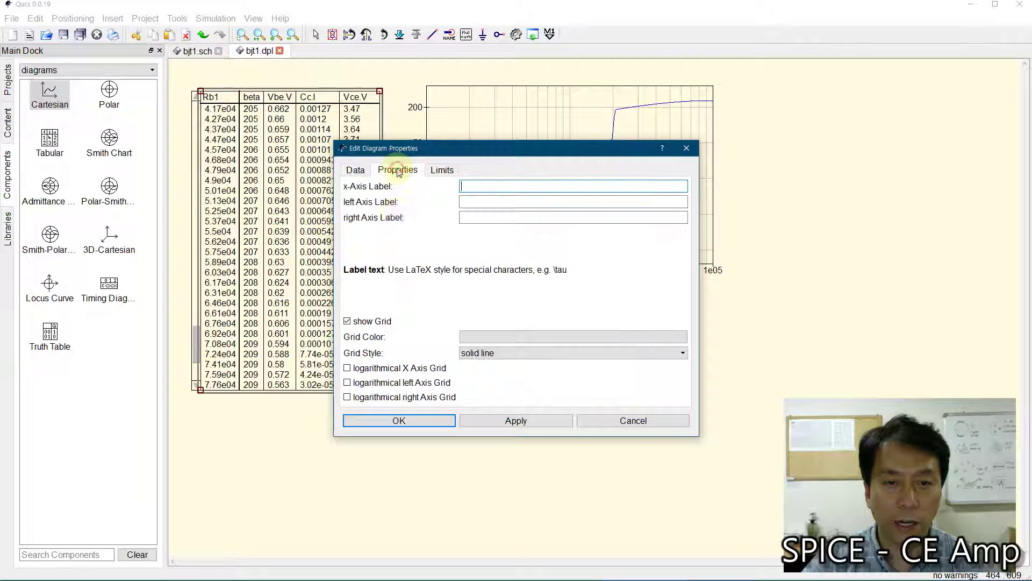
left_click(348, 370)
left_click(402, 421)
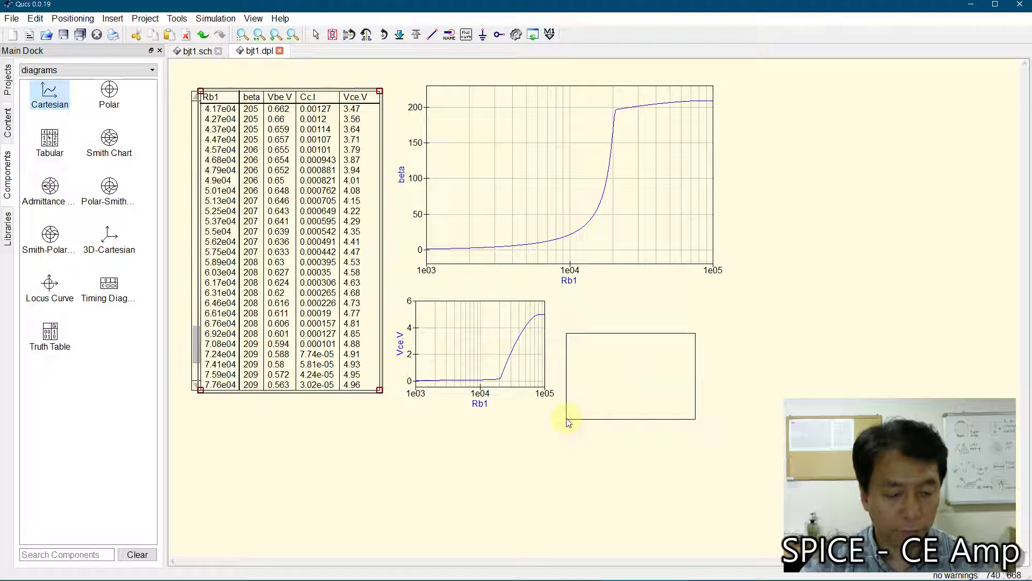
key("Escape")
left_click(498, 351)
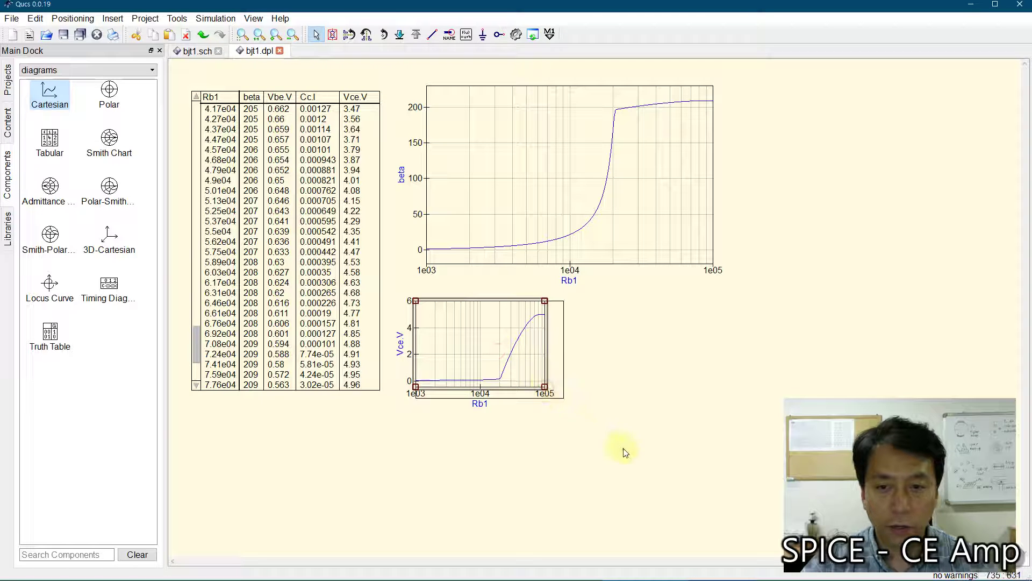
left_click_drag(624, 447, 709, 508)
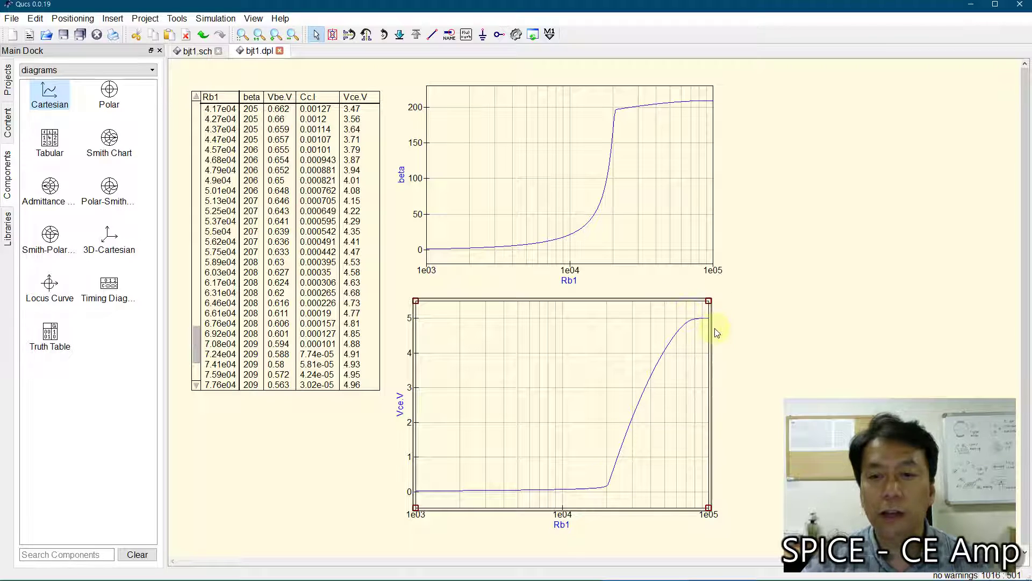
Review the amplifier circuit in the bjt1.sch schematic and return to the bjt1.dpl data display
left_click(199, 52)
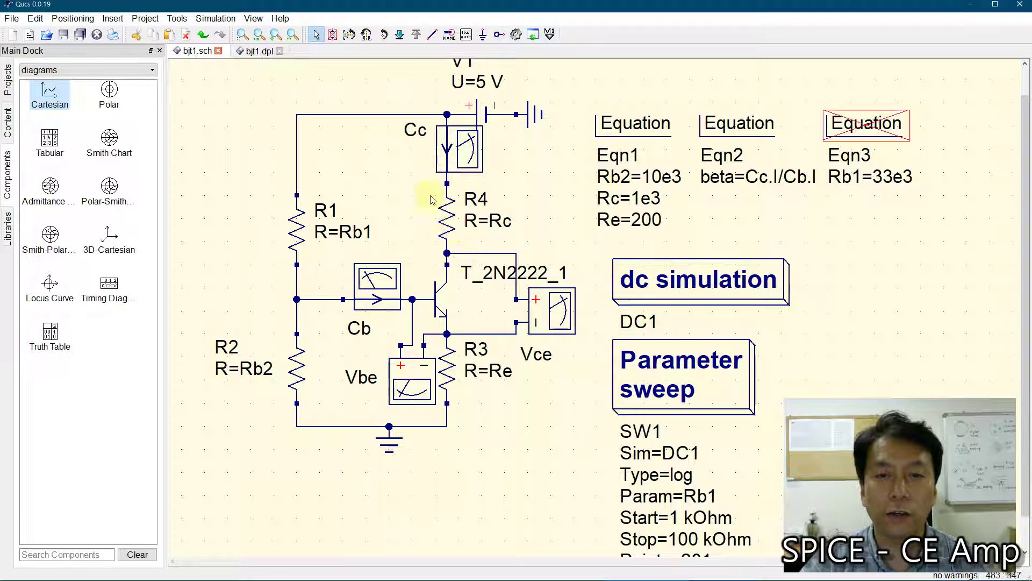
left_click(252, 51)
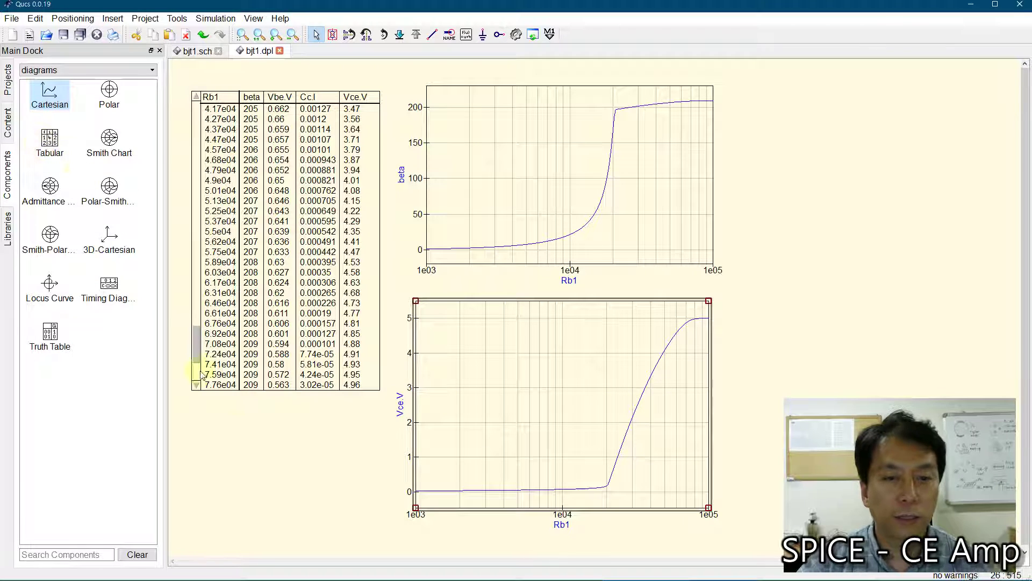
left_click(282, 476)
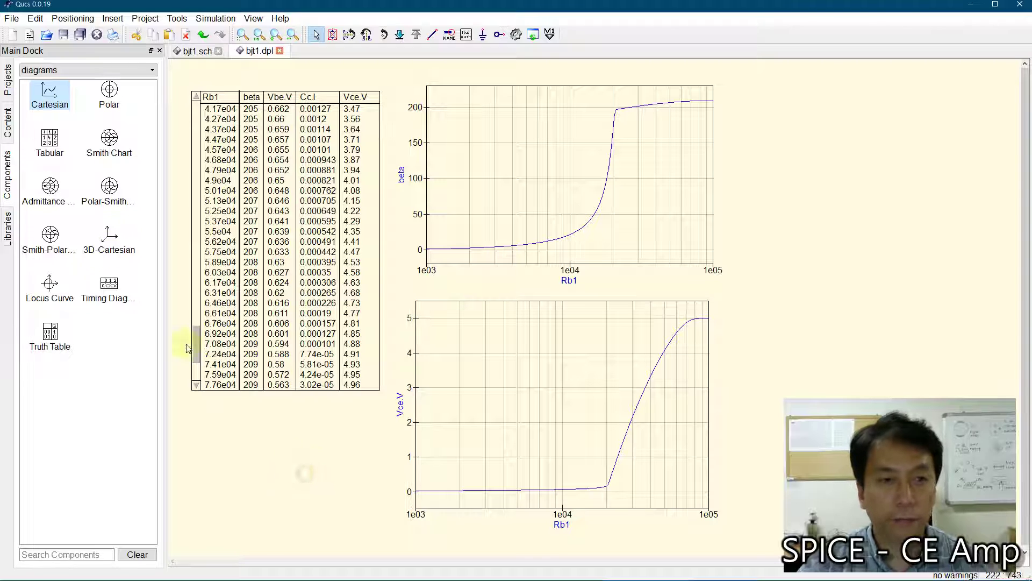
Plot the collector current Cc.I in a new Cartesian diagram beside the beta plot with a logarithmic X axis
left_click(49, 94)
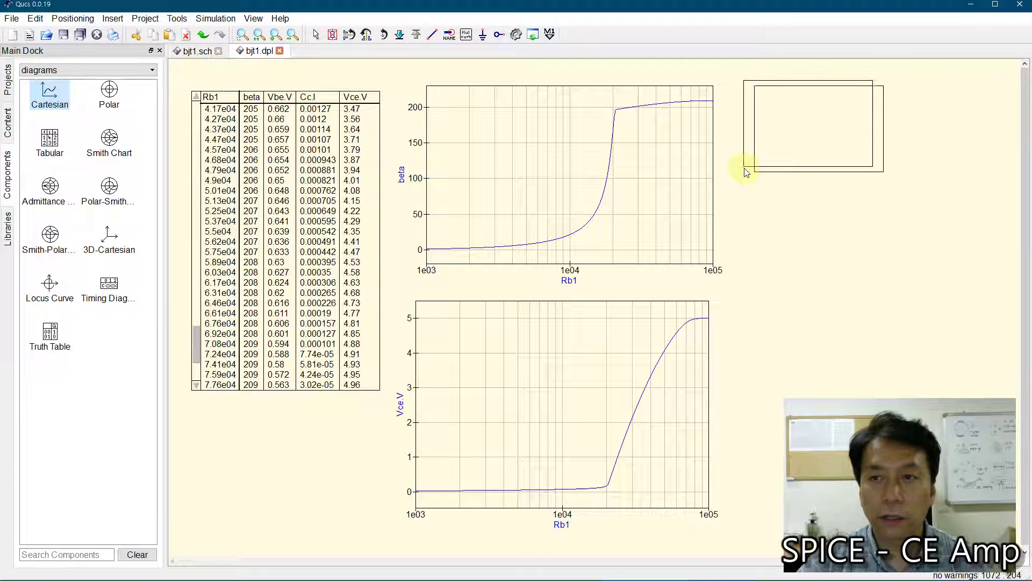
left_click(440, 419)
left_click(396, 421)
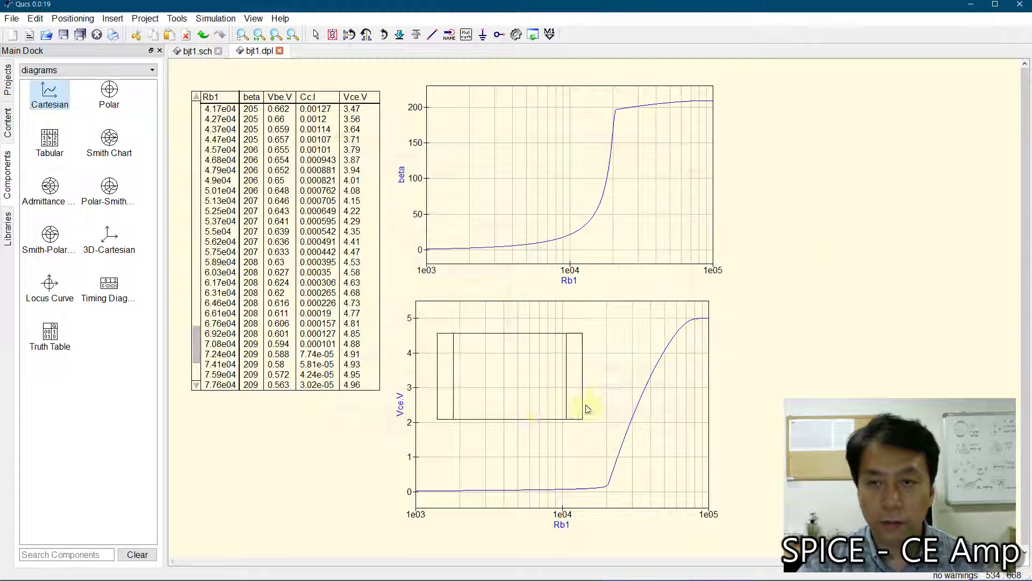
left_click(758, 169)
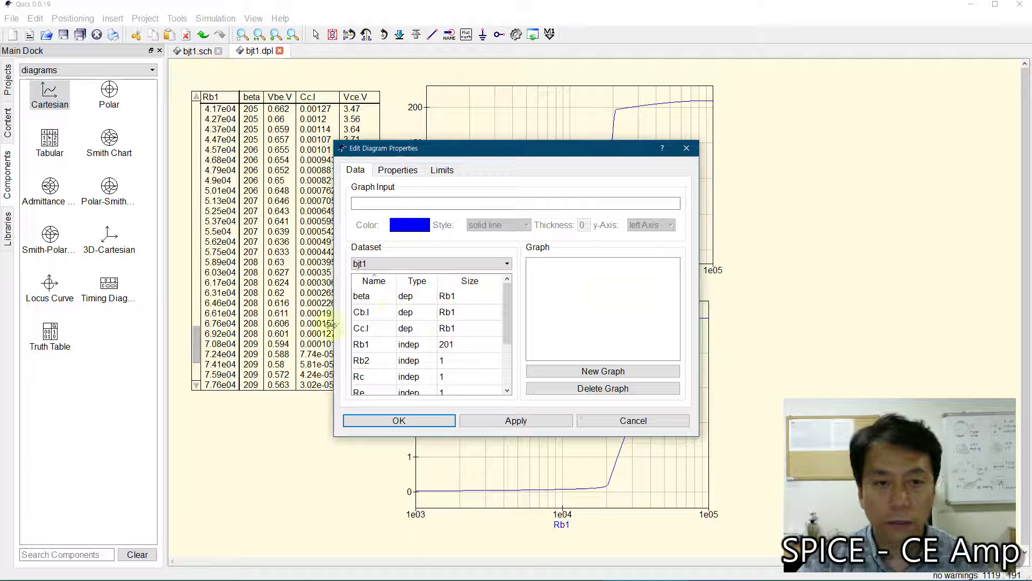
double_click(366, 328)
left_click(388, 170)
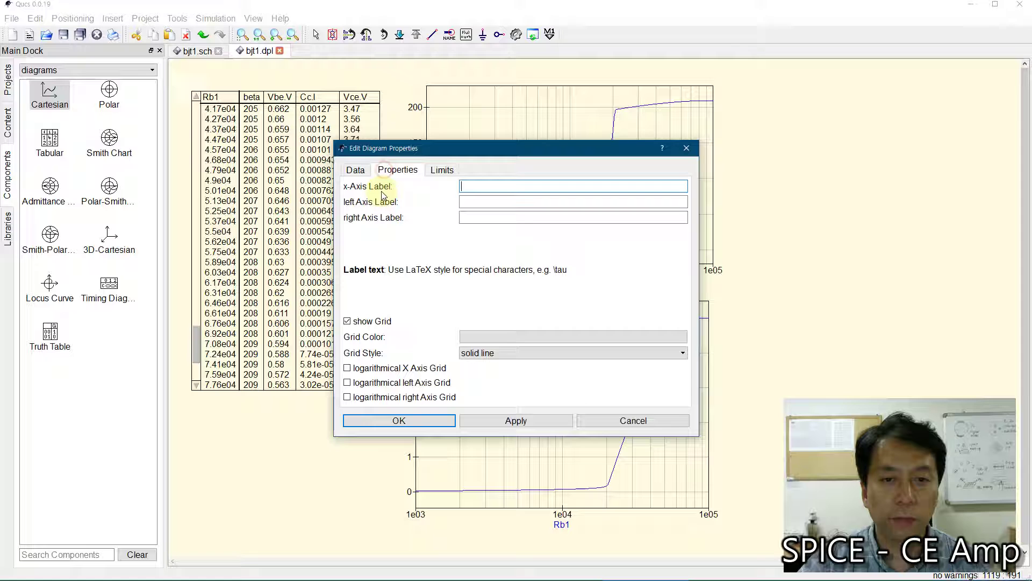
left_click(348, 368)
left_click(399, 420)
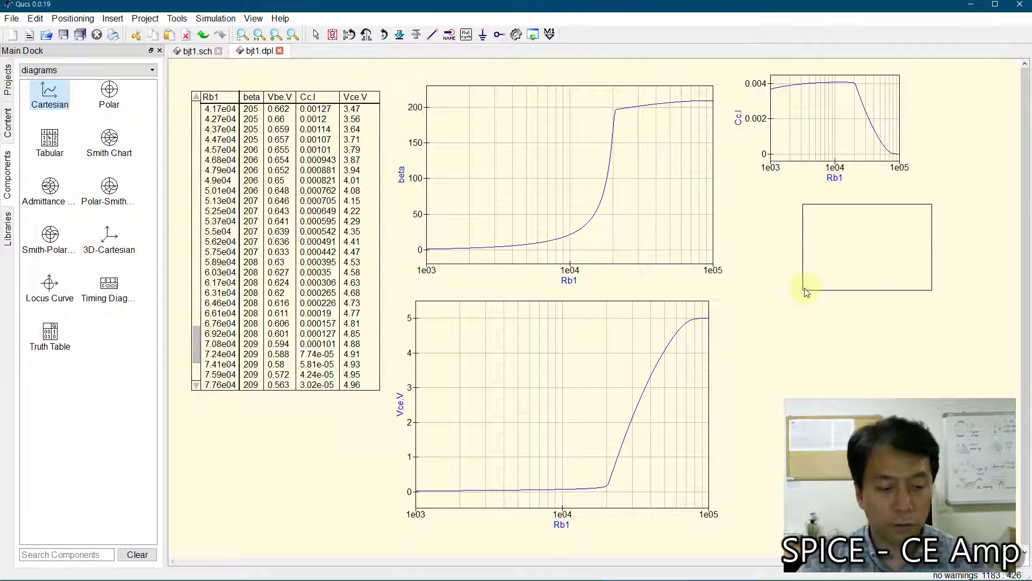
Enlarge the Cc.I diagram and shift it slightly closer to the beta plot
key("Escape")
left_click(834, 166)
left_click_drag(901, 164, 1009, 277)
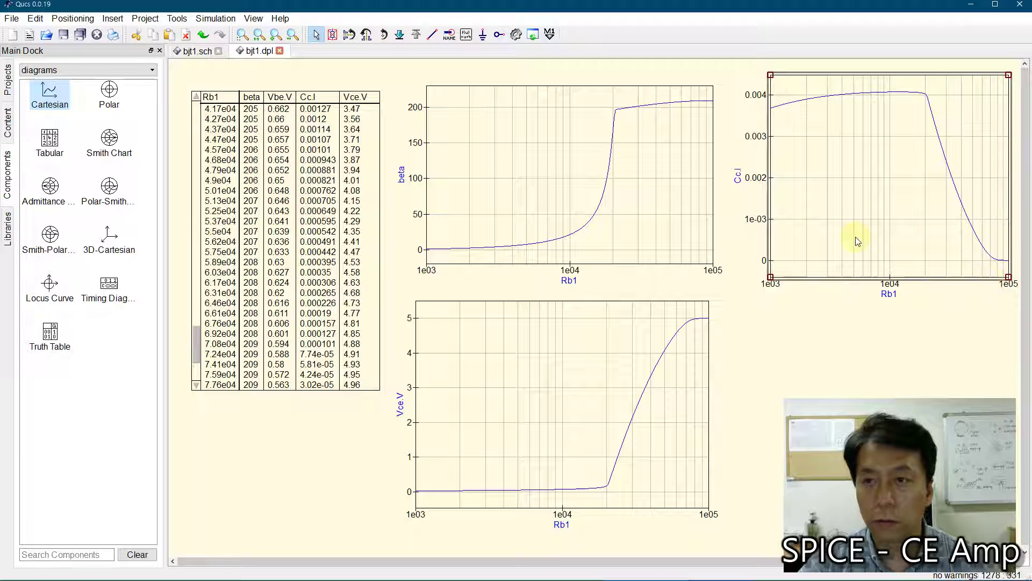
mouse_move(856, 236)
left_mouse_down()
mouse_move(843, 240)
mouse_move(863, 228)
left_mouse_up()
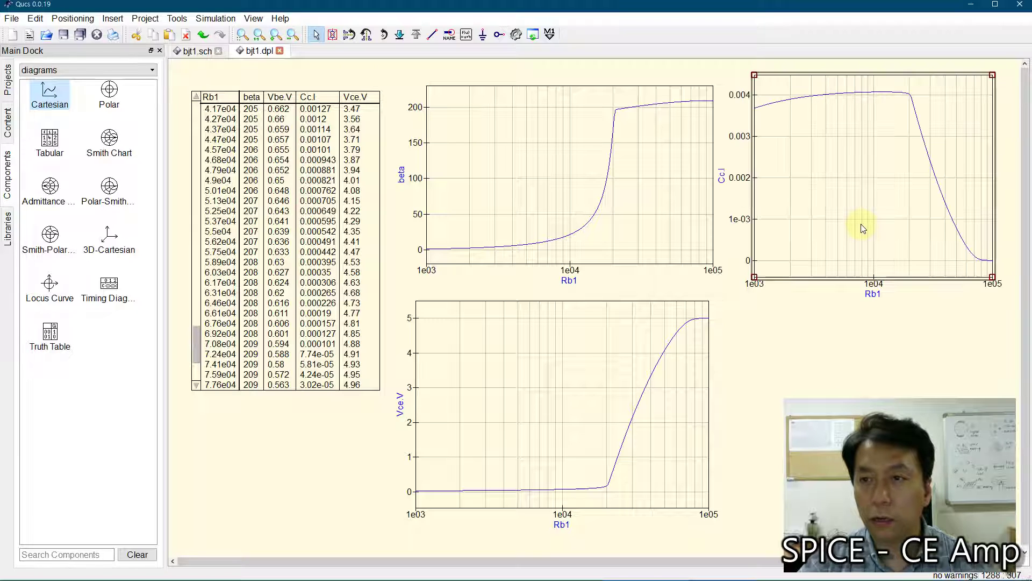
left_click(849, 347)
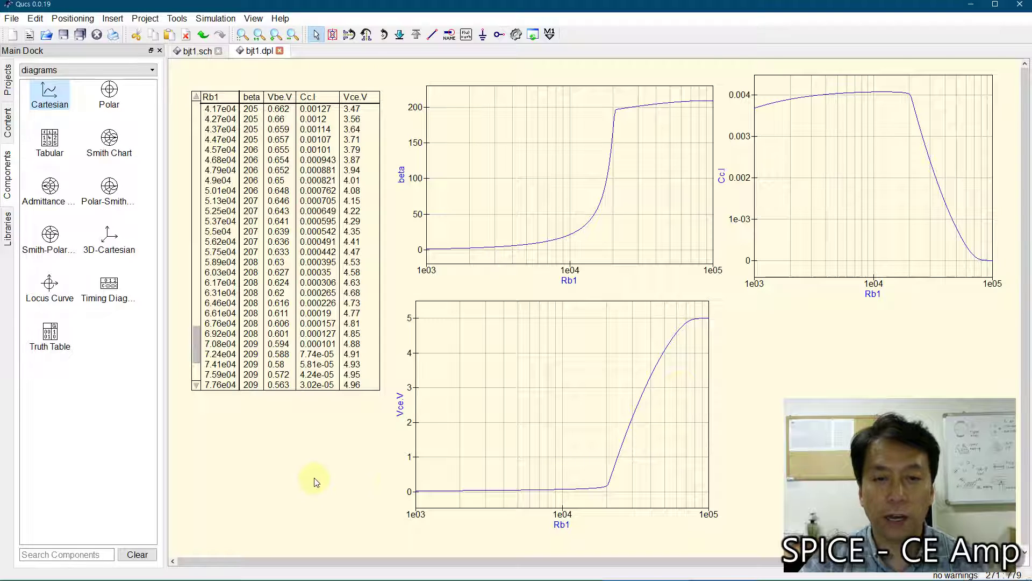
Plot Vbe.V in a new Cartesian diagram below the Vce.V plot with a logarithmic X axis, and enlarge it to slightly wider than that plot
scroll(316, 482, "down", 5)
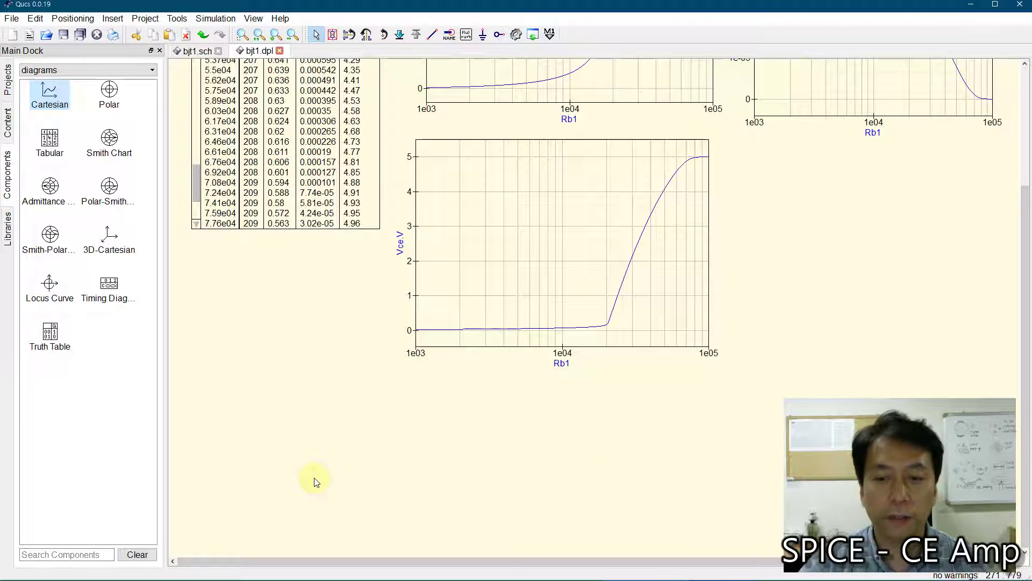
scroll(315, 482, "down", 1)
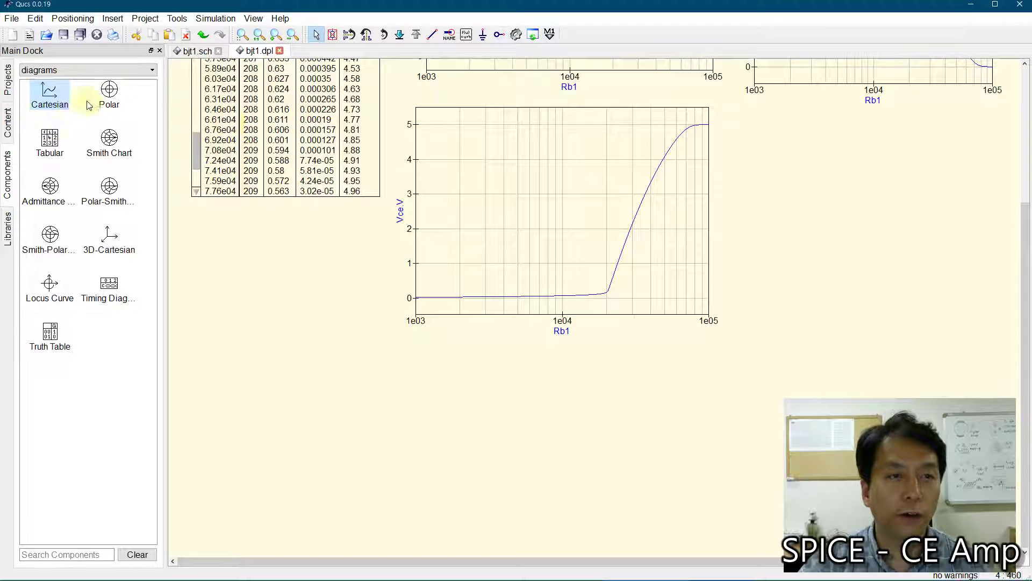
left_click(49, 94)
left_click(424, 446)
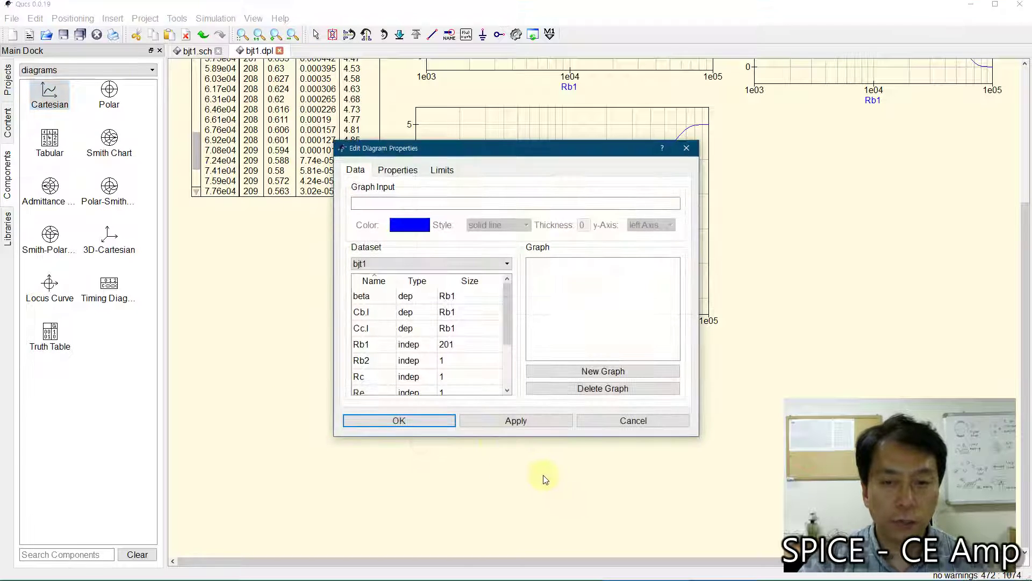
left_click_drag(505, 317, 418, 370)
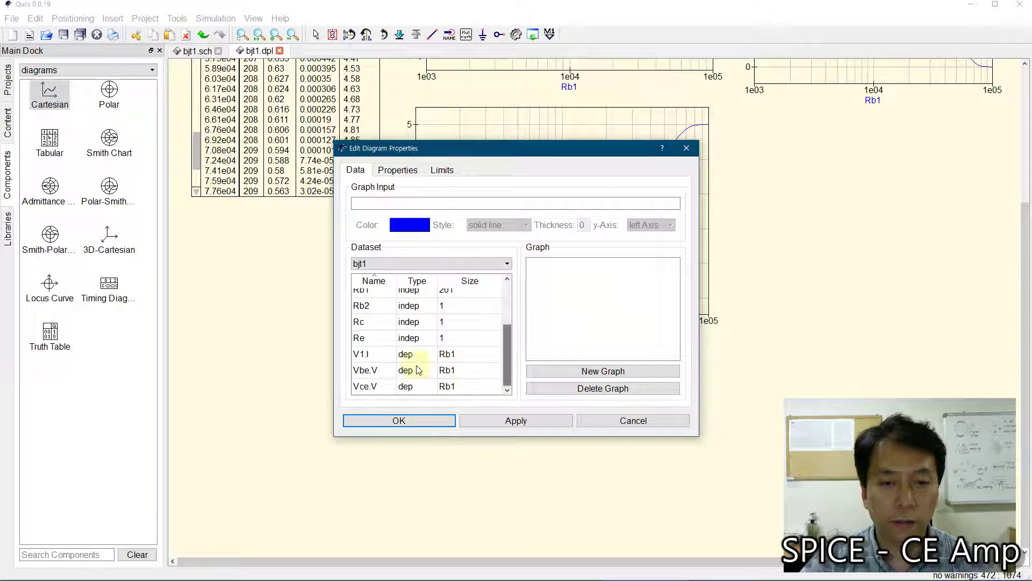
double_click(419, 370)
left_click(398, 170)
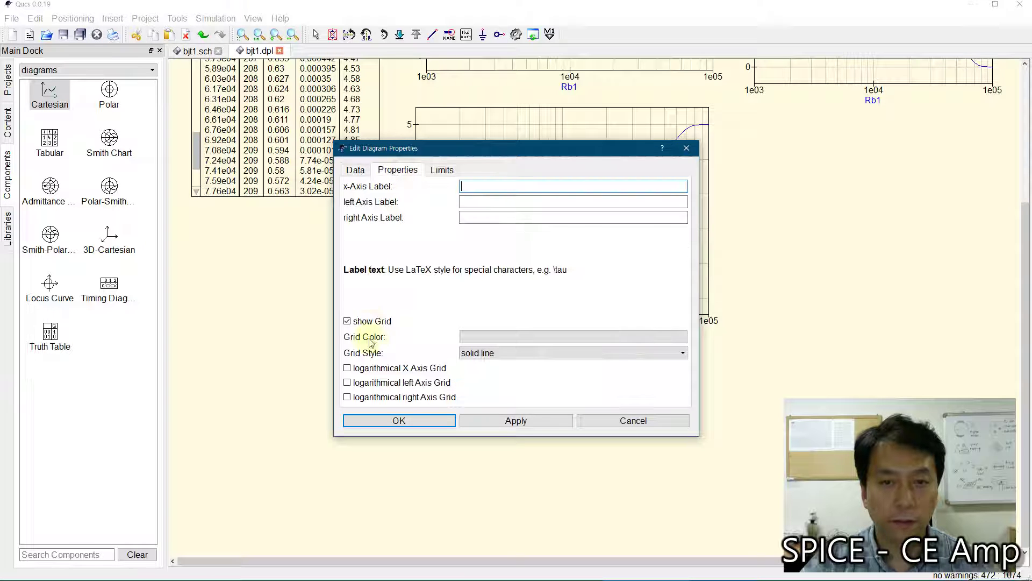
left_click(346, 368)
left_click(392, 420)
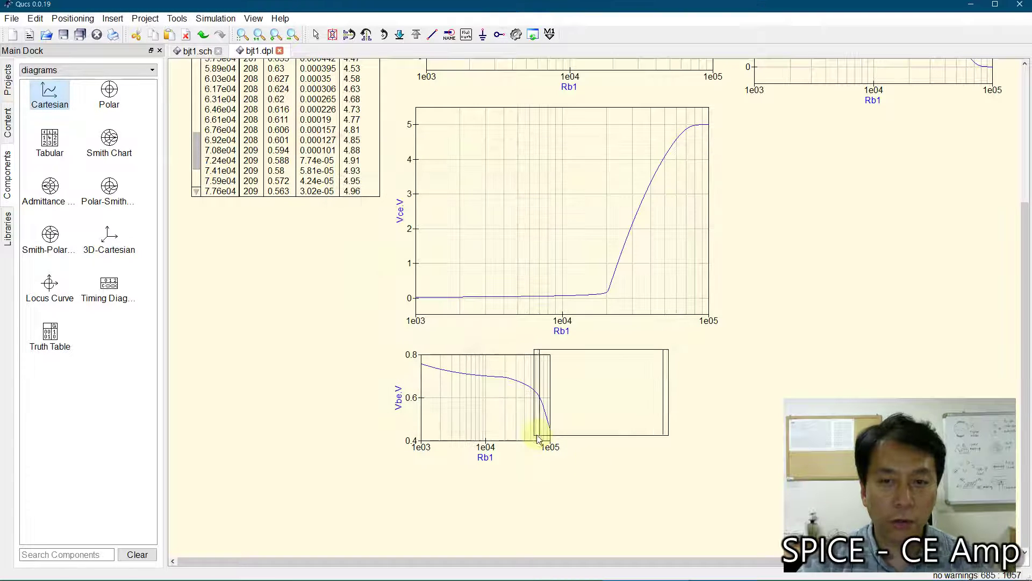
key("Escape")
left_click(491, 414)
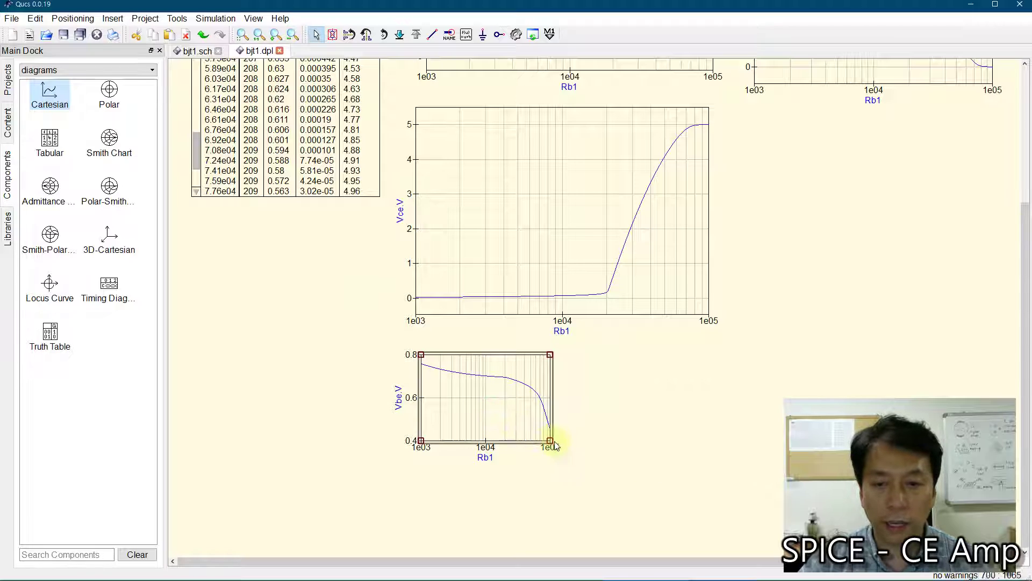
left_click_drag(550, 441, 745, 528)
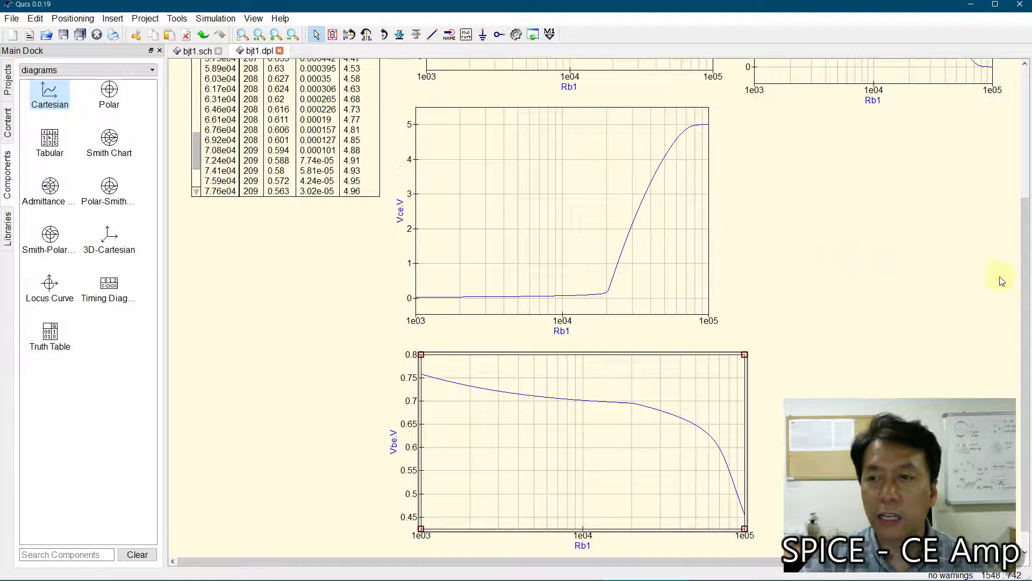
Compare the Vbe.V plot with the beta, Cc.I and Vce.V plots, and return to the bjt1.sch schematic
left_click_drag(1023, 284, 1017, 168)
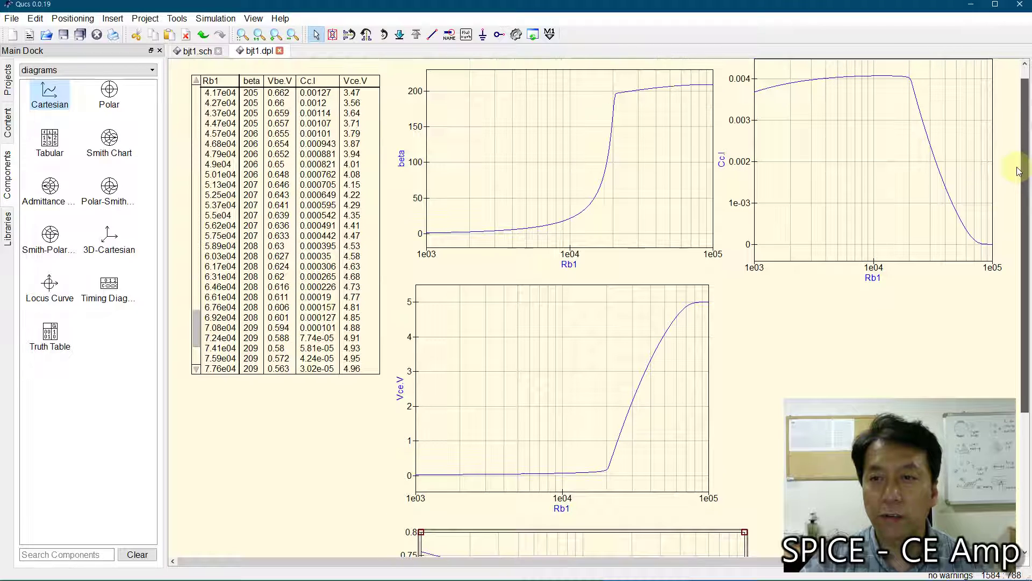
left_click_drag(1025, 269, 1016, 468)
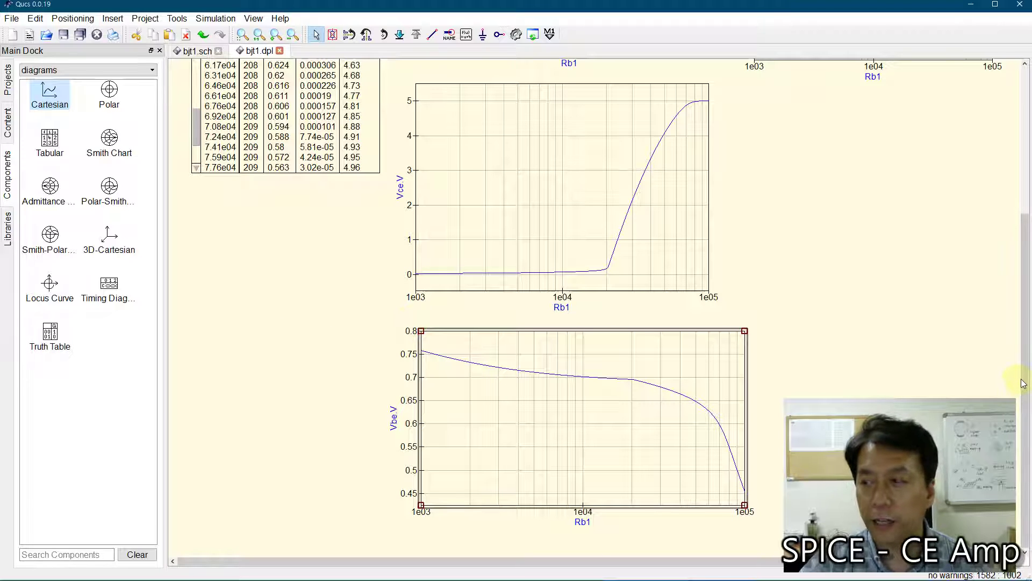
left_click_drag(1021, 390, 972, 213)
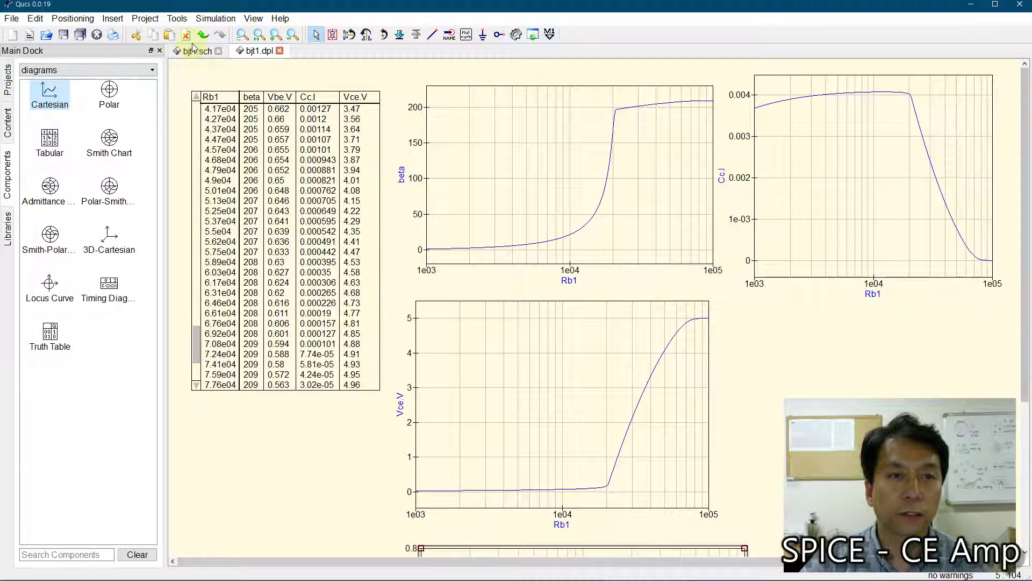
left_click(197, 51)
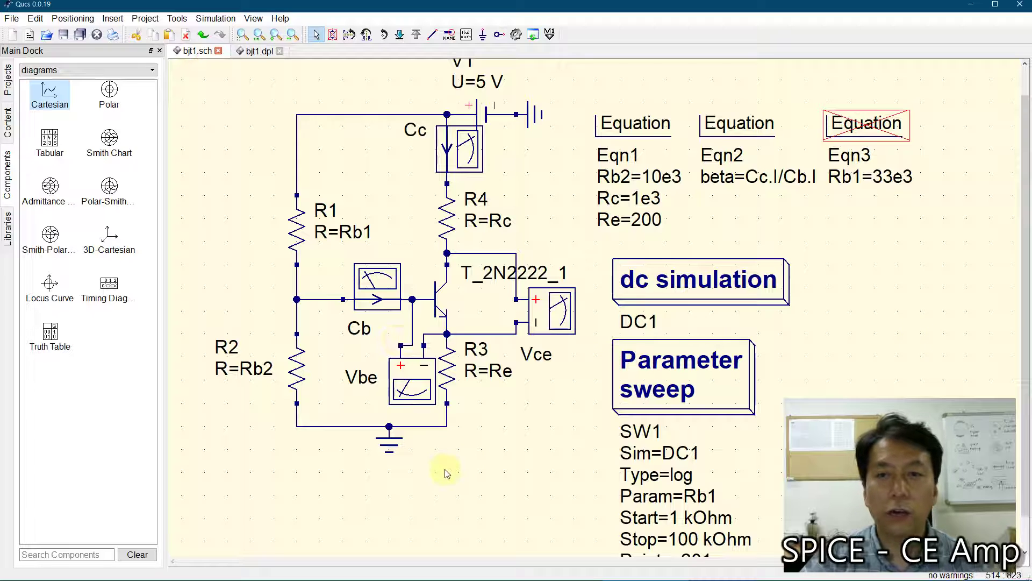